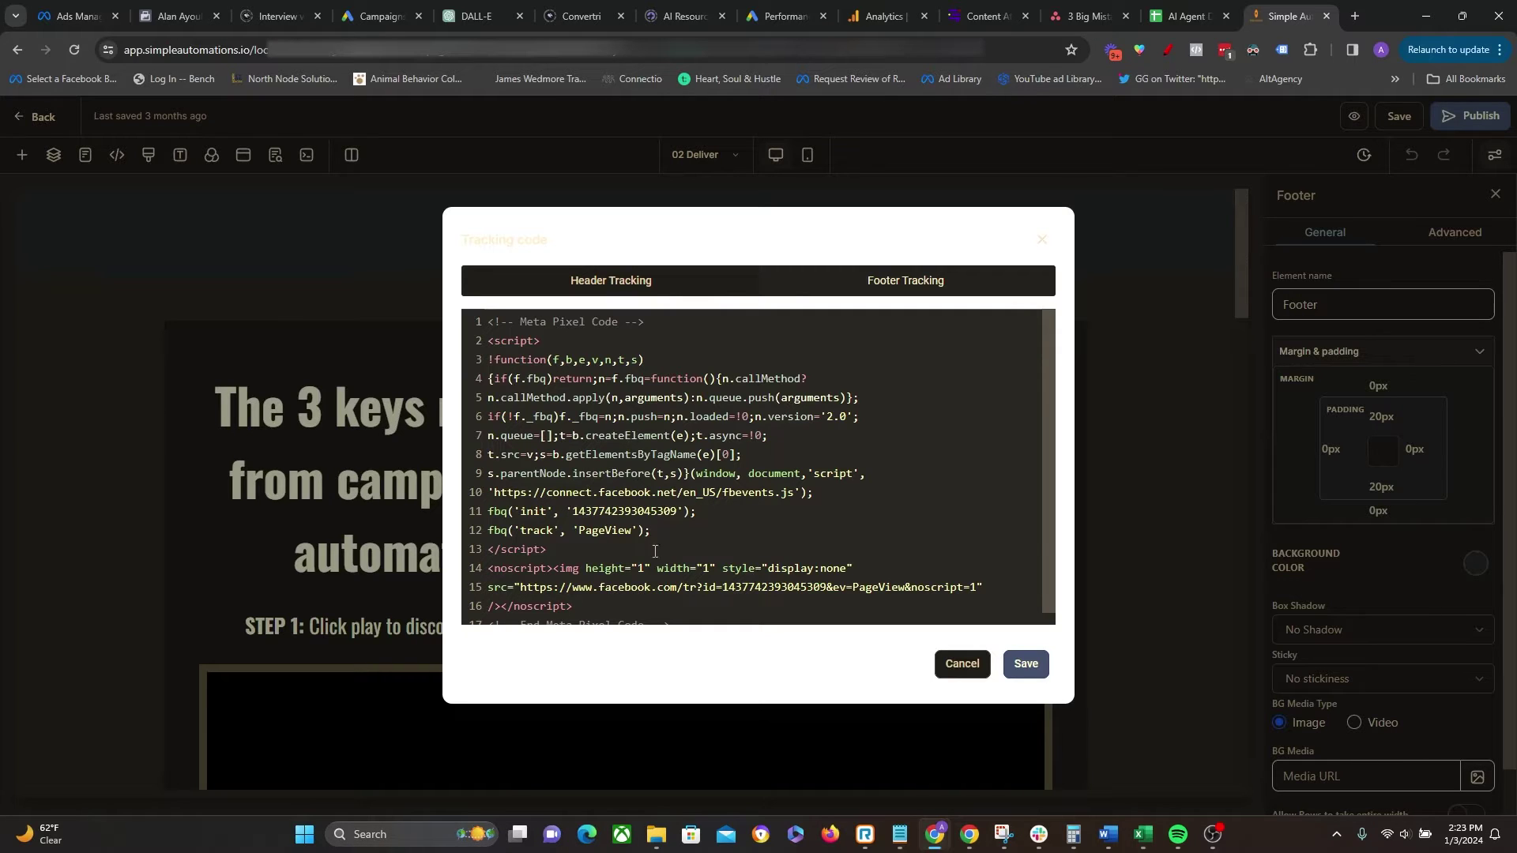
Step: Search the web for facebook standard events in a new tab and open Meta's specifications for Pixel standard events
click(1356, 16)
text(facebook sta)
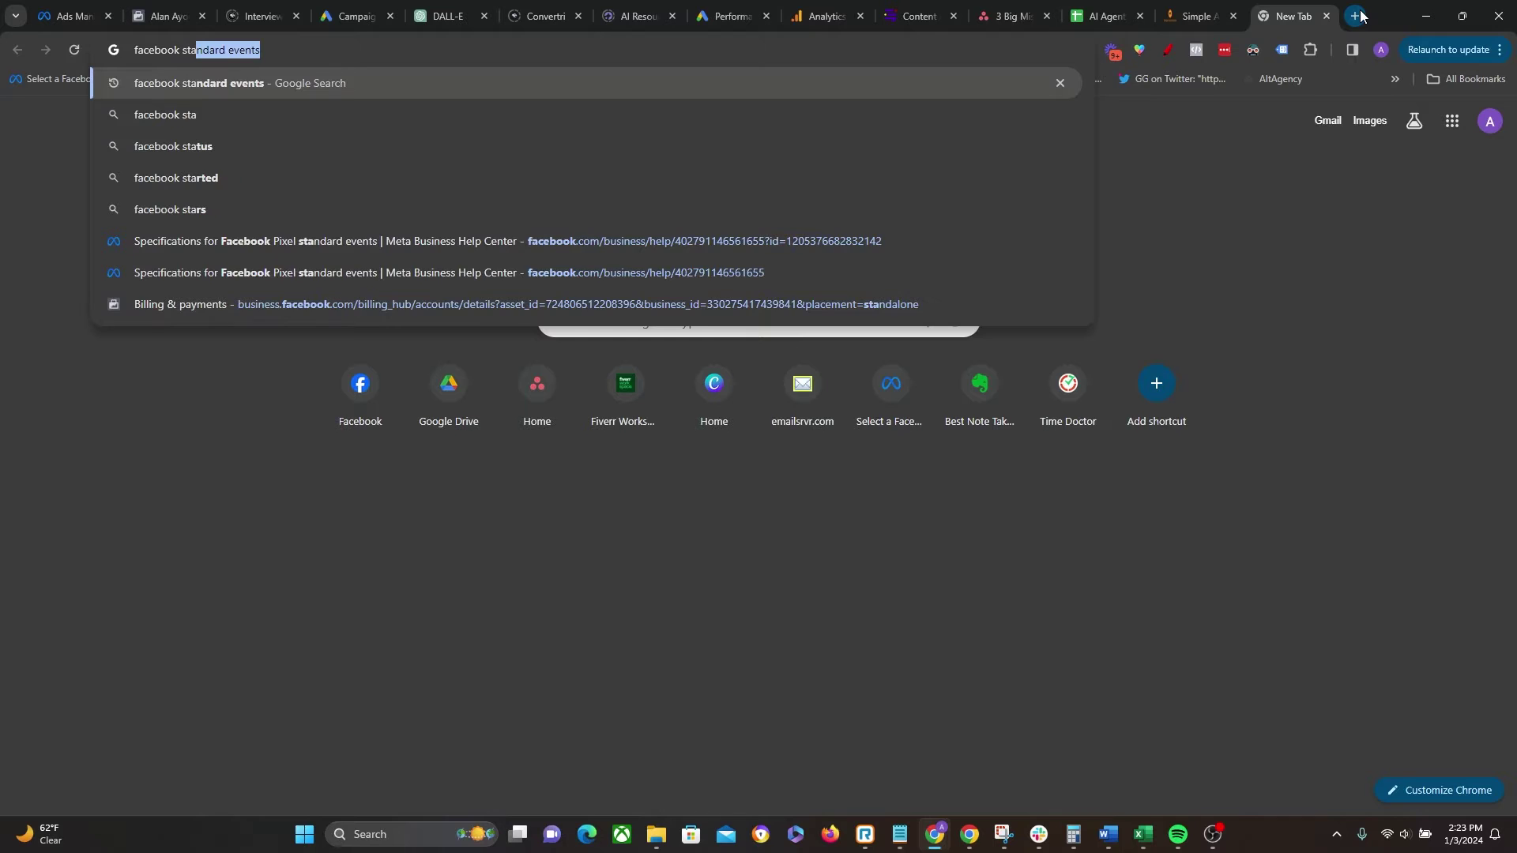
key(Return)
click(393, 296)
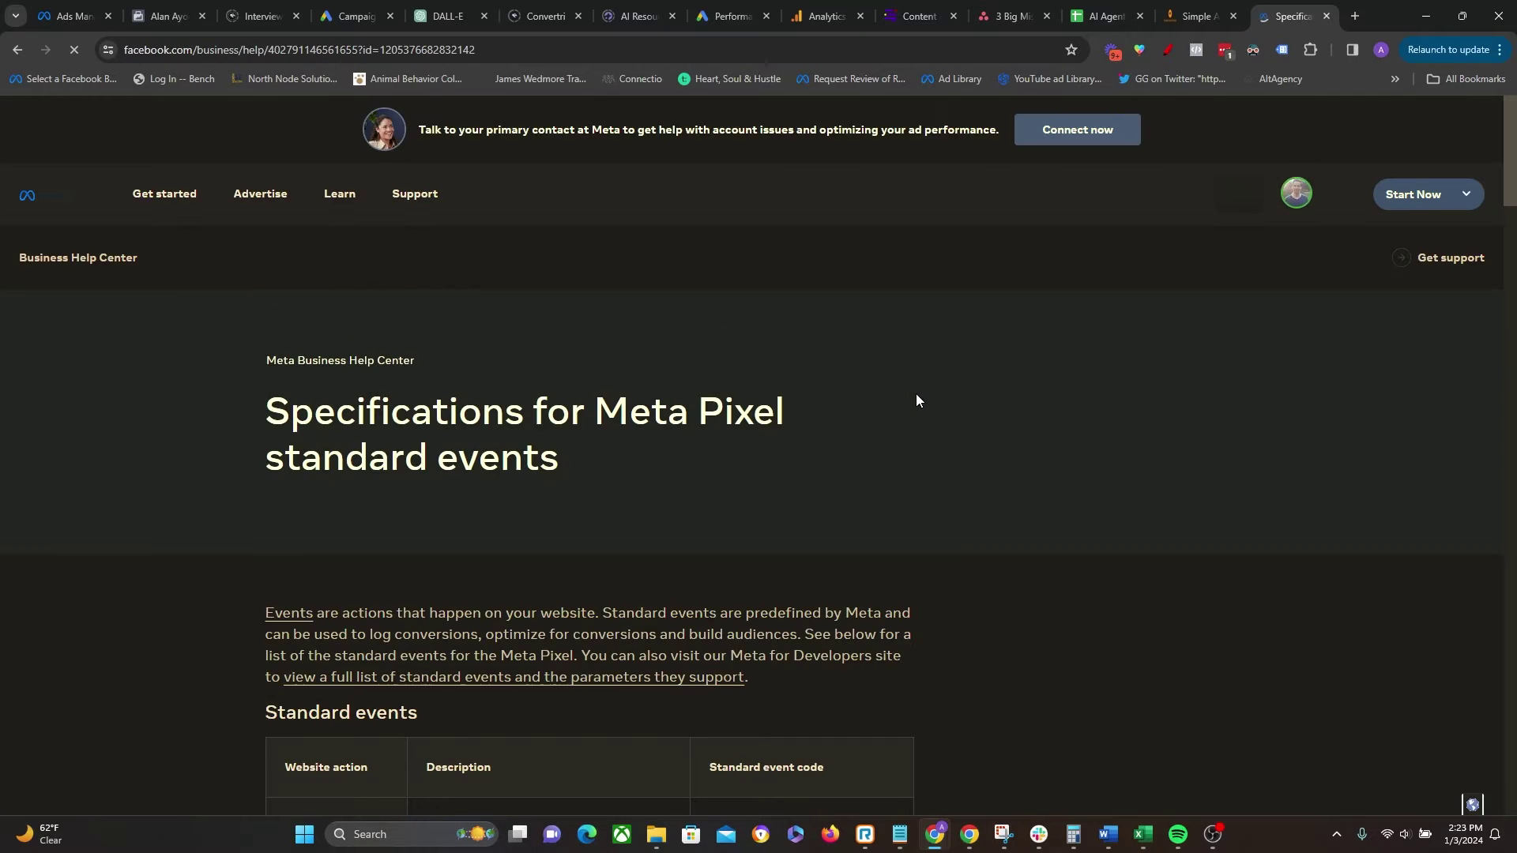
Step: Find the Lead entry in the standard events table and select its event code for copying
scroll(766, 369, down, 4)
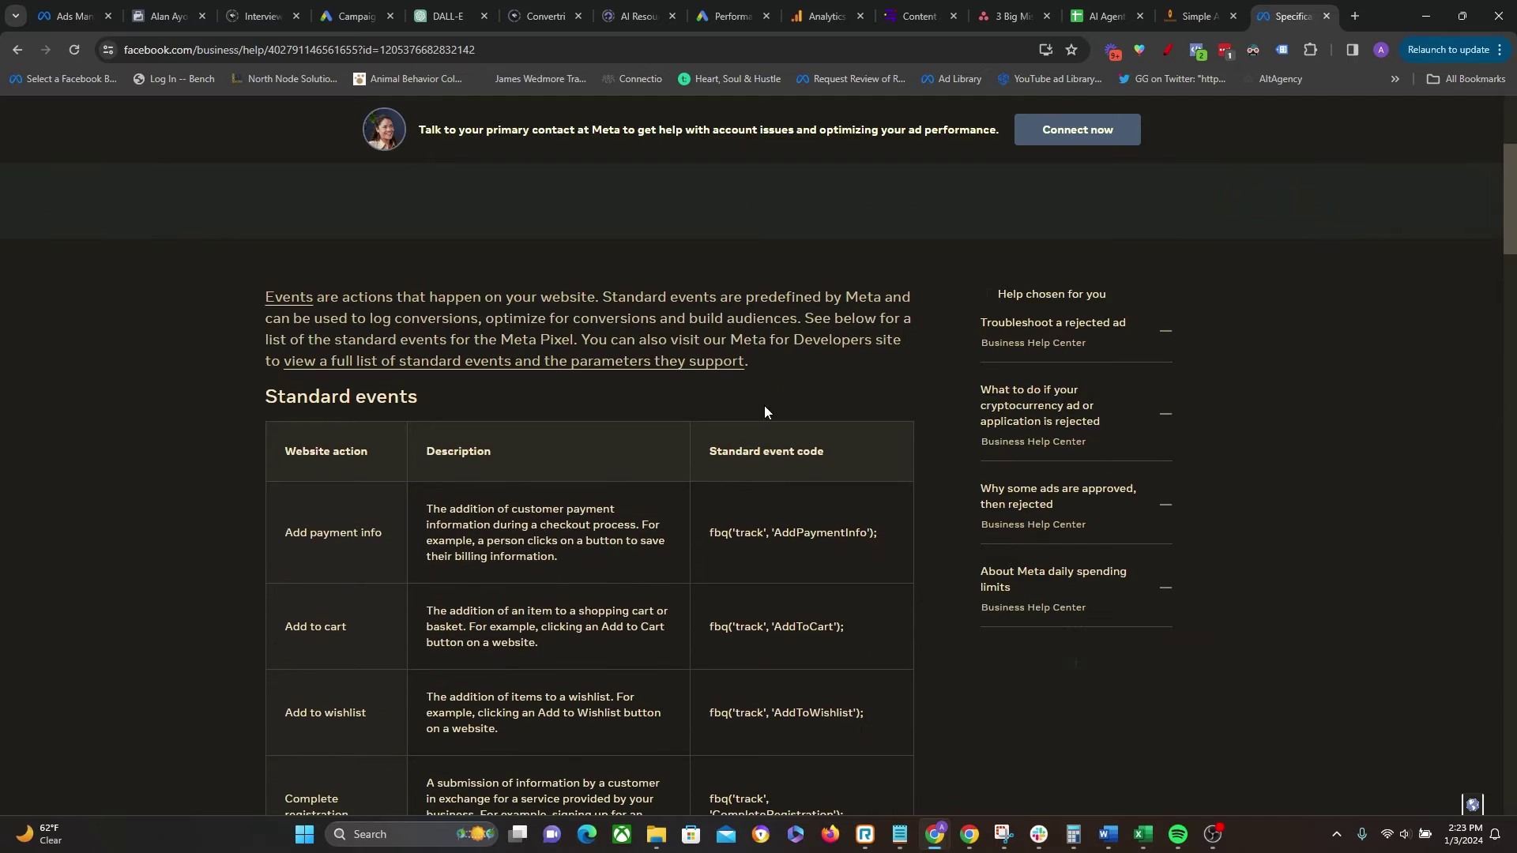
scroll(771, 411, down, 5)
scroll(766, 443, down, 6)
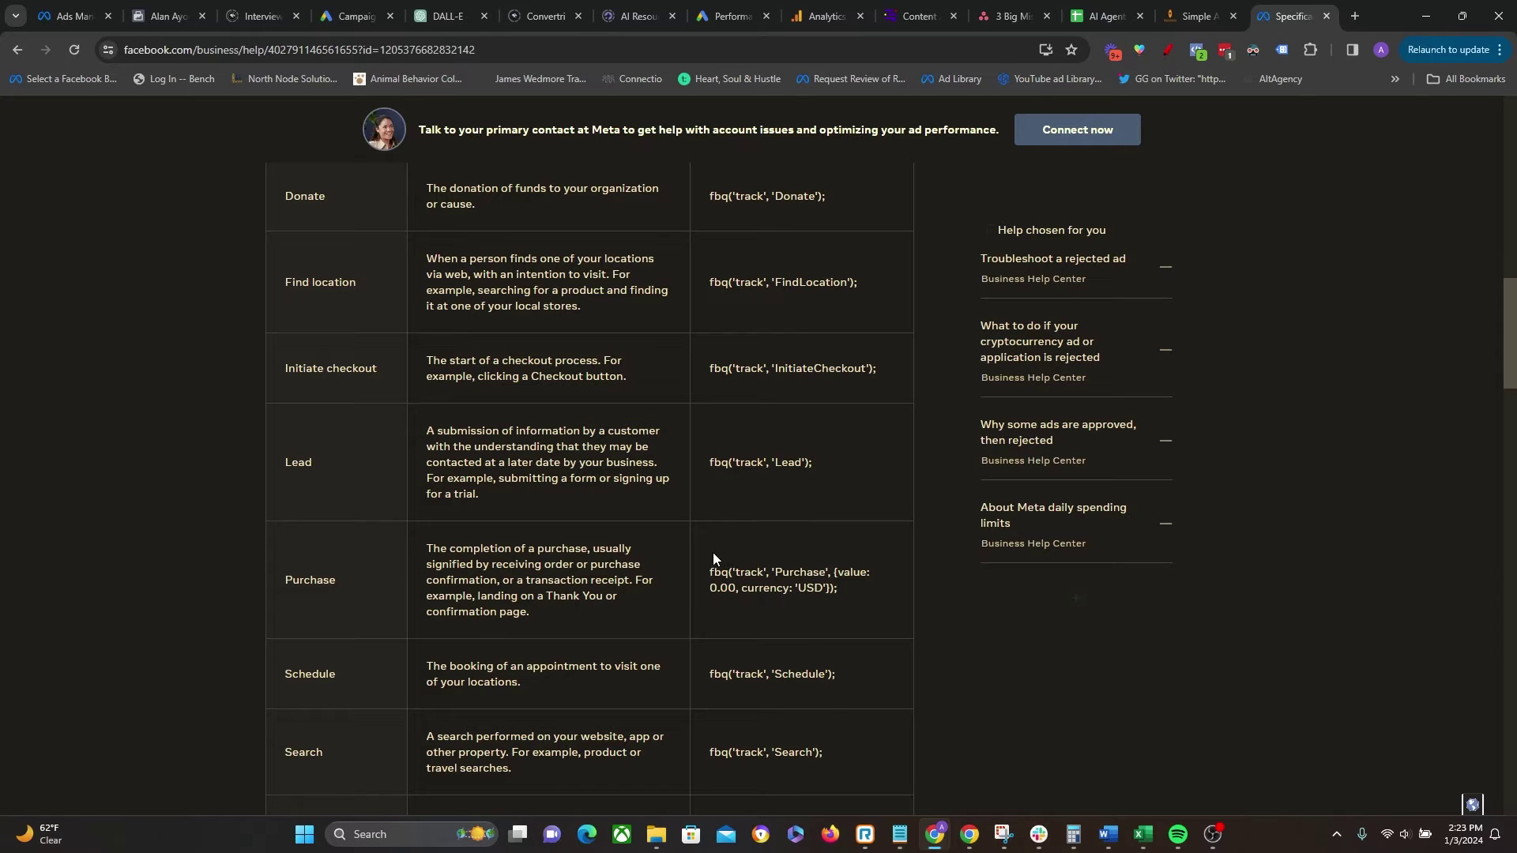
scroll(714, 527, up, 10)
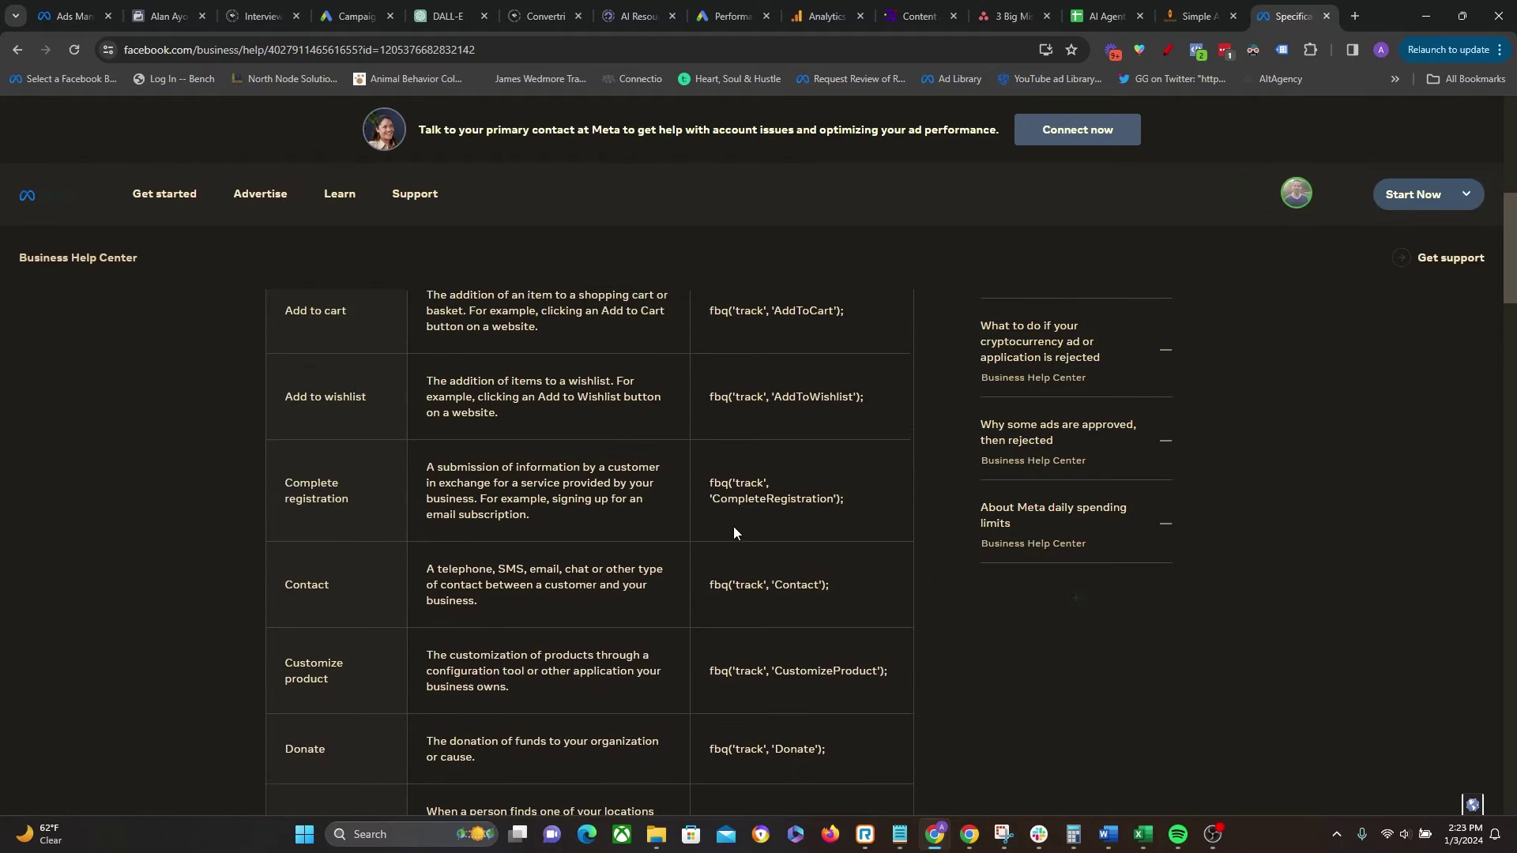
scroll(734, 528, down, 14)
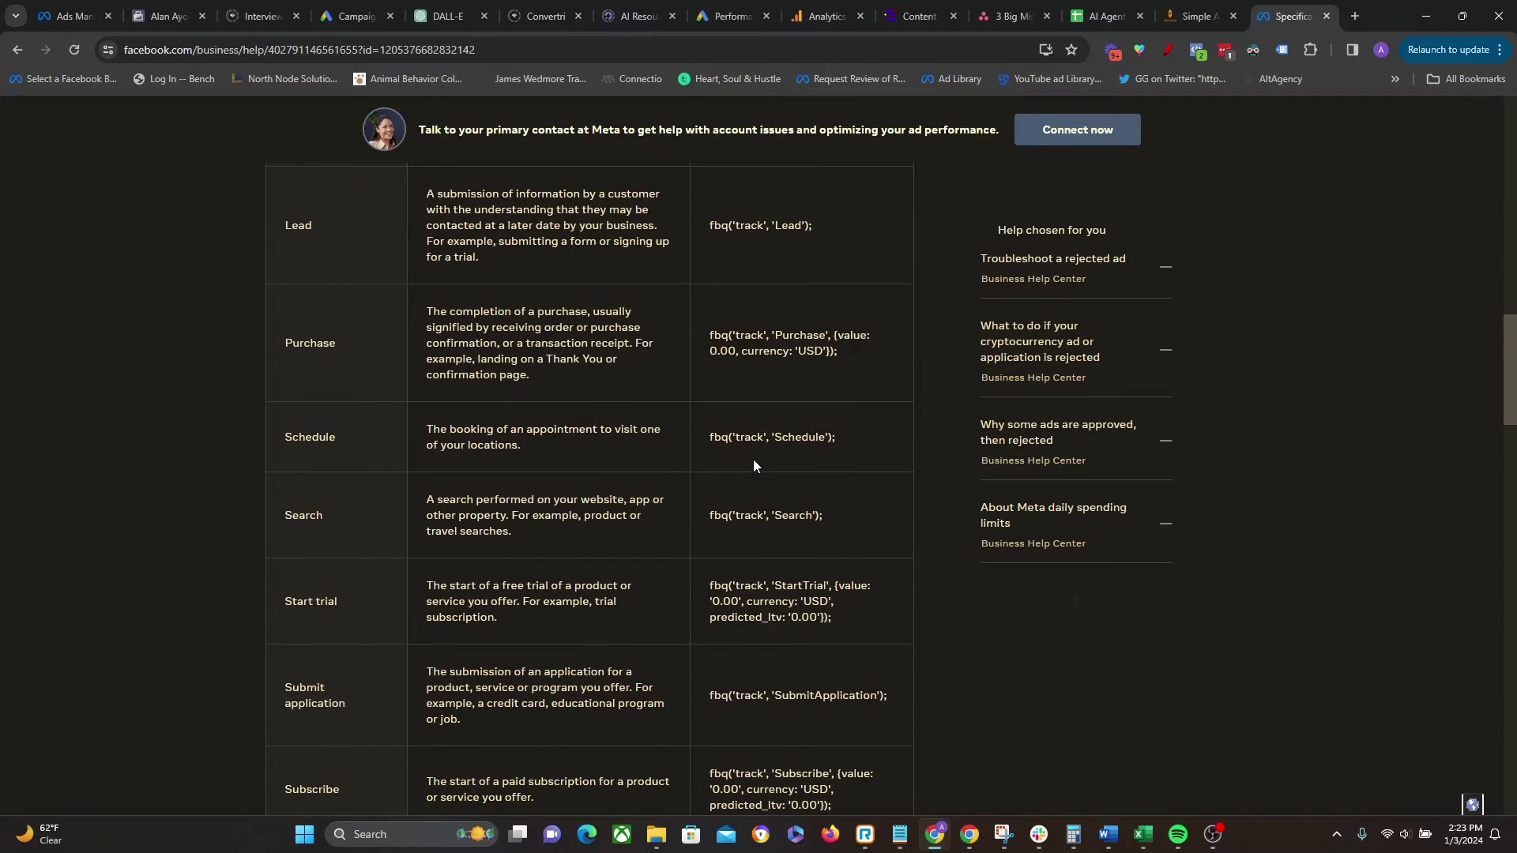
scroll(756, 609, up, 4)
drag(814, 541, 730, 541)
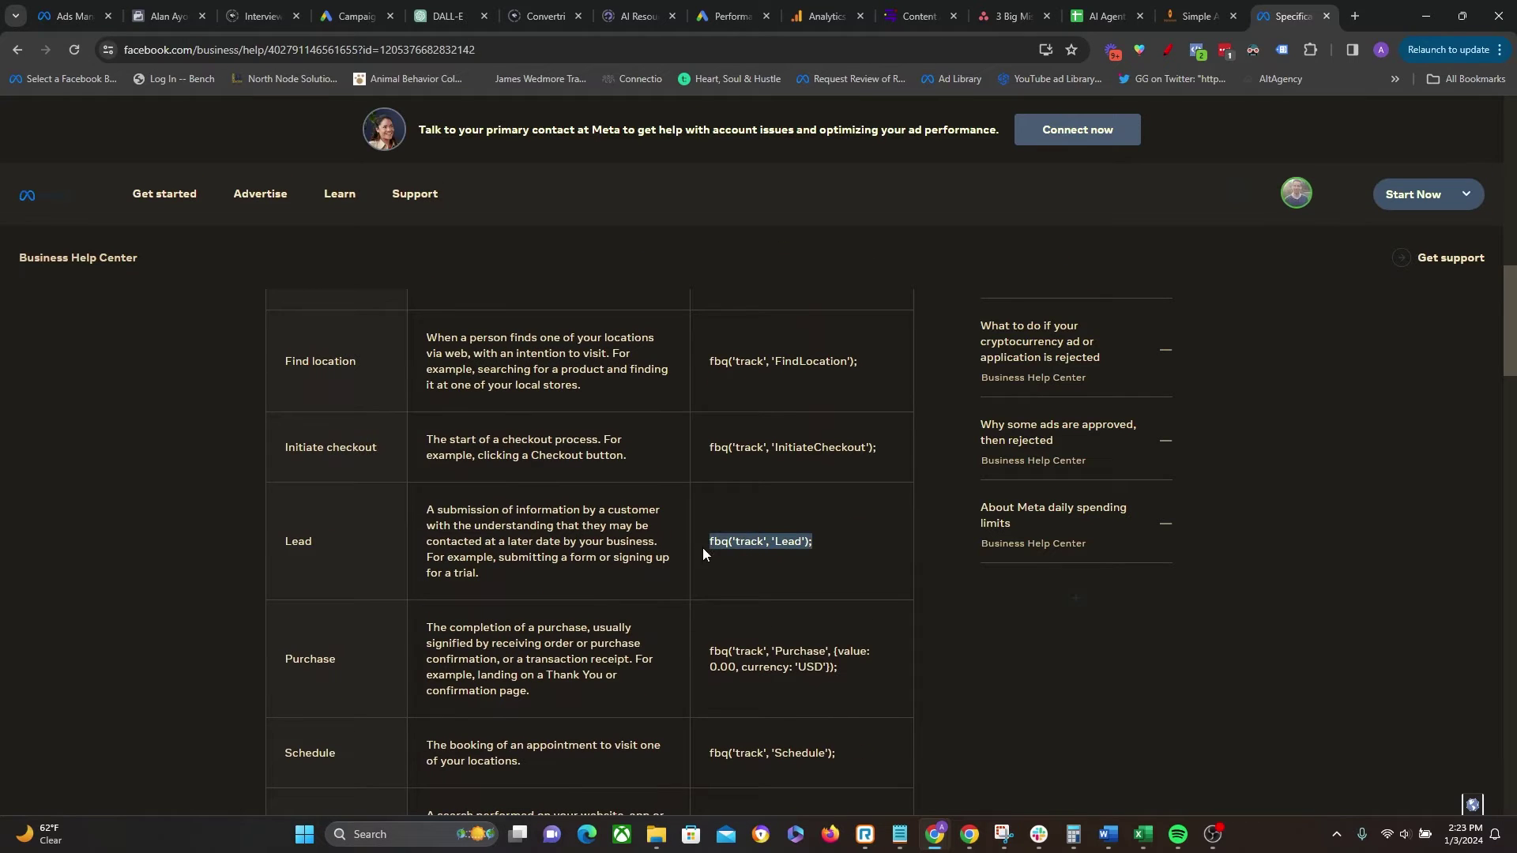
Step: Add fbq('track', 'Lead'); on a new line below PageView in the 02 Deliver page's header tracking code, and publish the page
click(1197, 16)
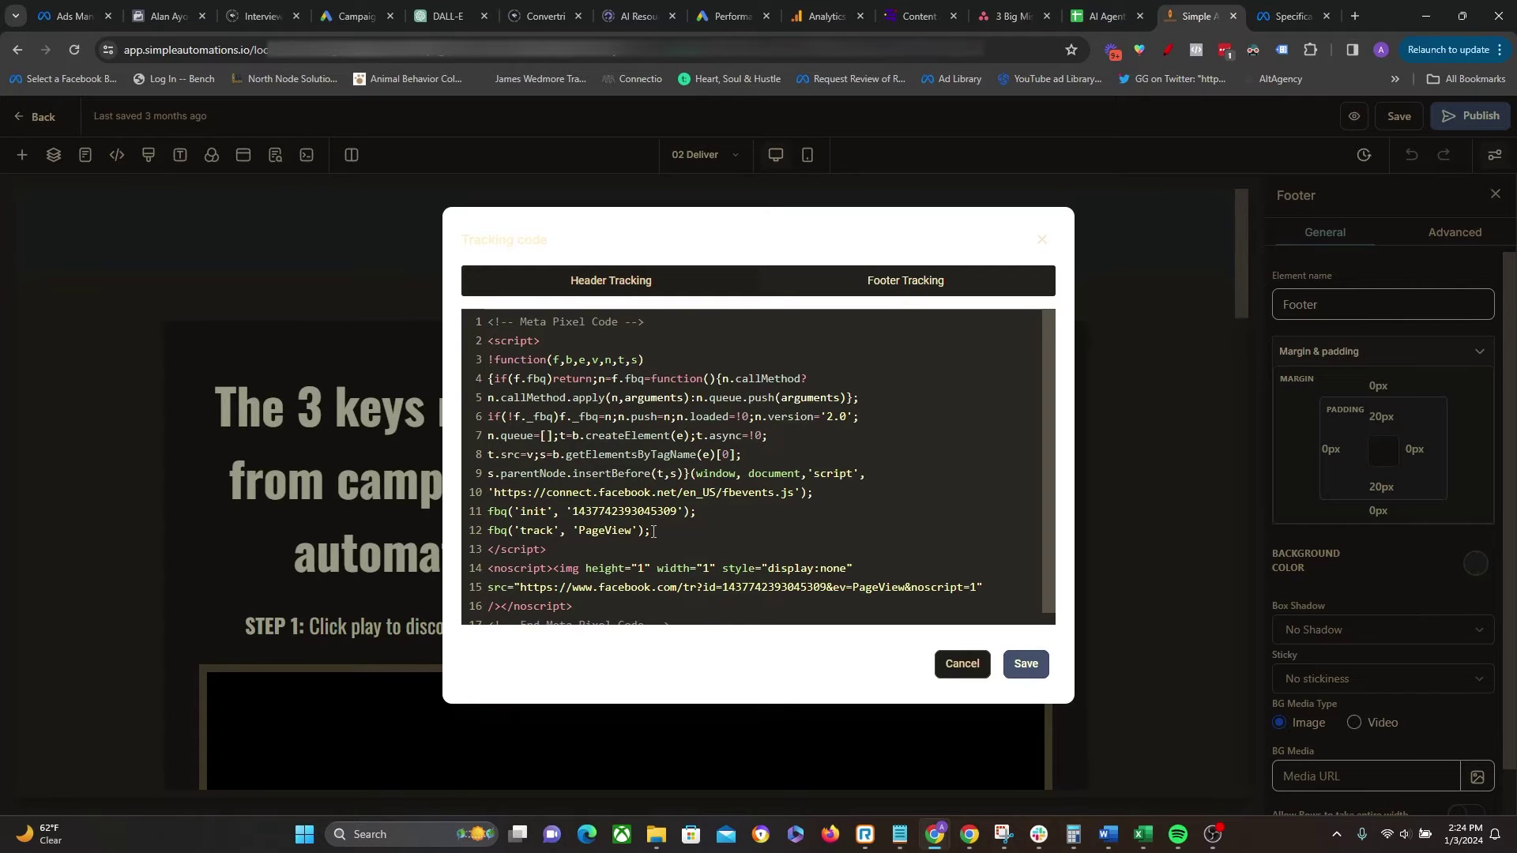
key(Return)
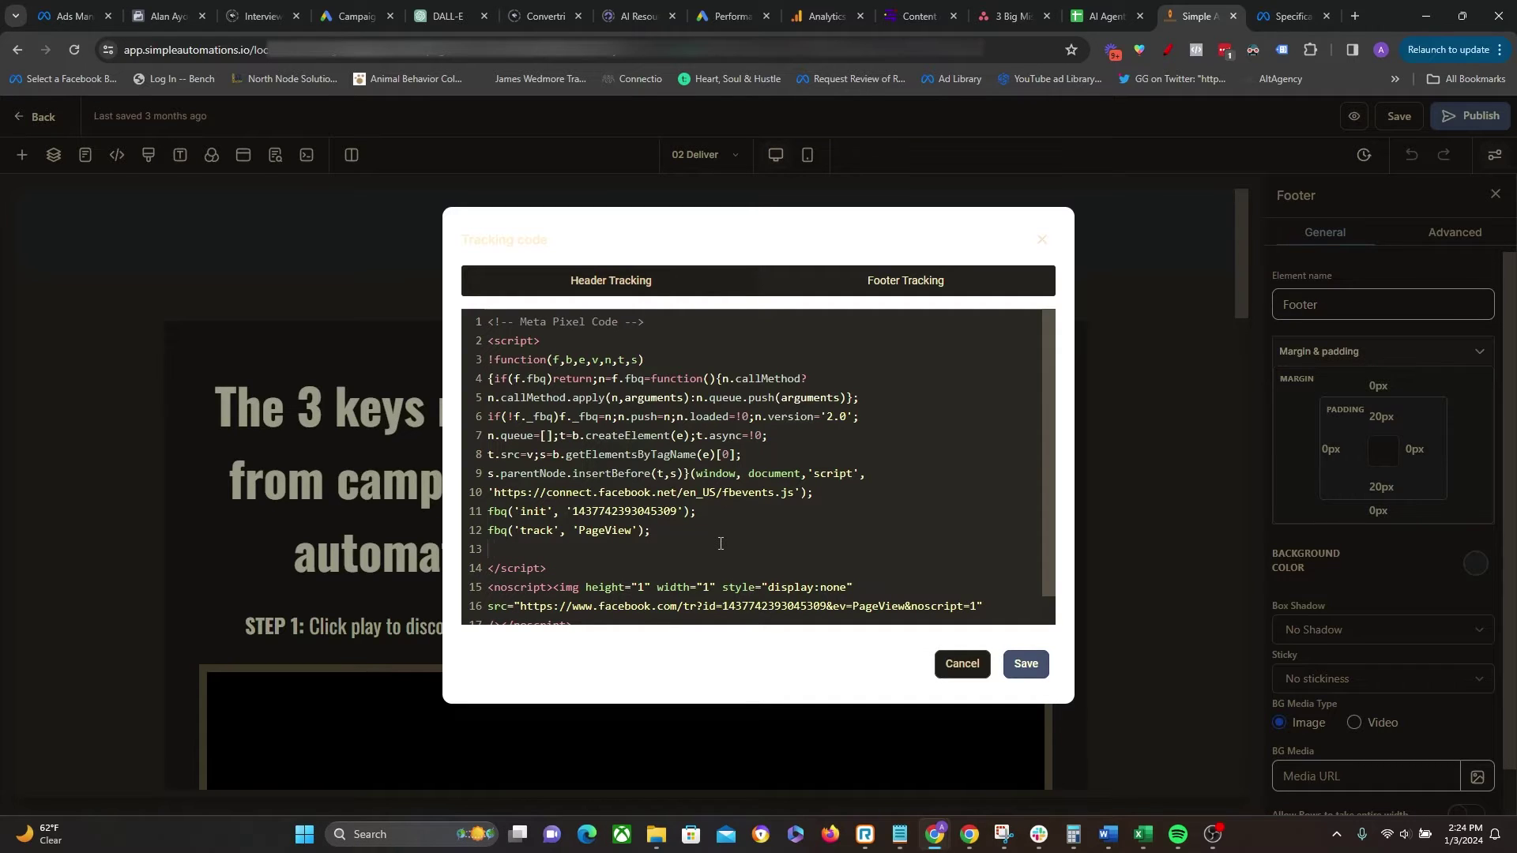
text(fbq('track', 'Lead');)
click(1027, 664)
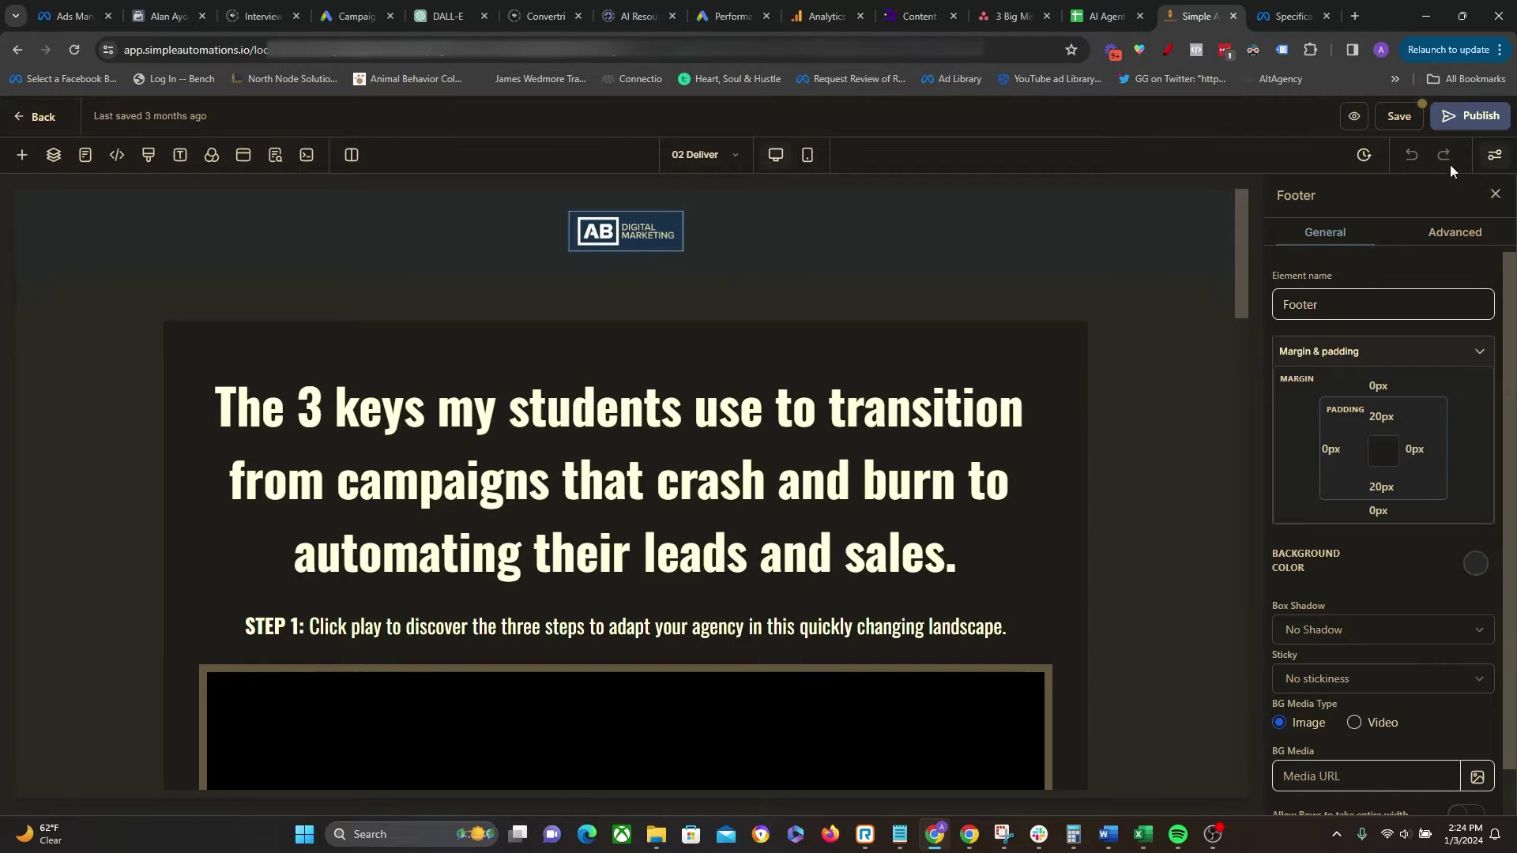
click(1470, 116)
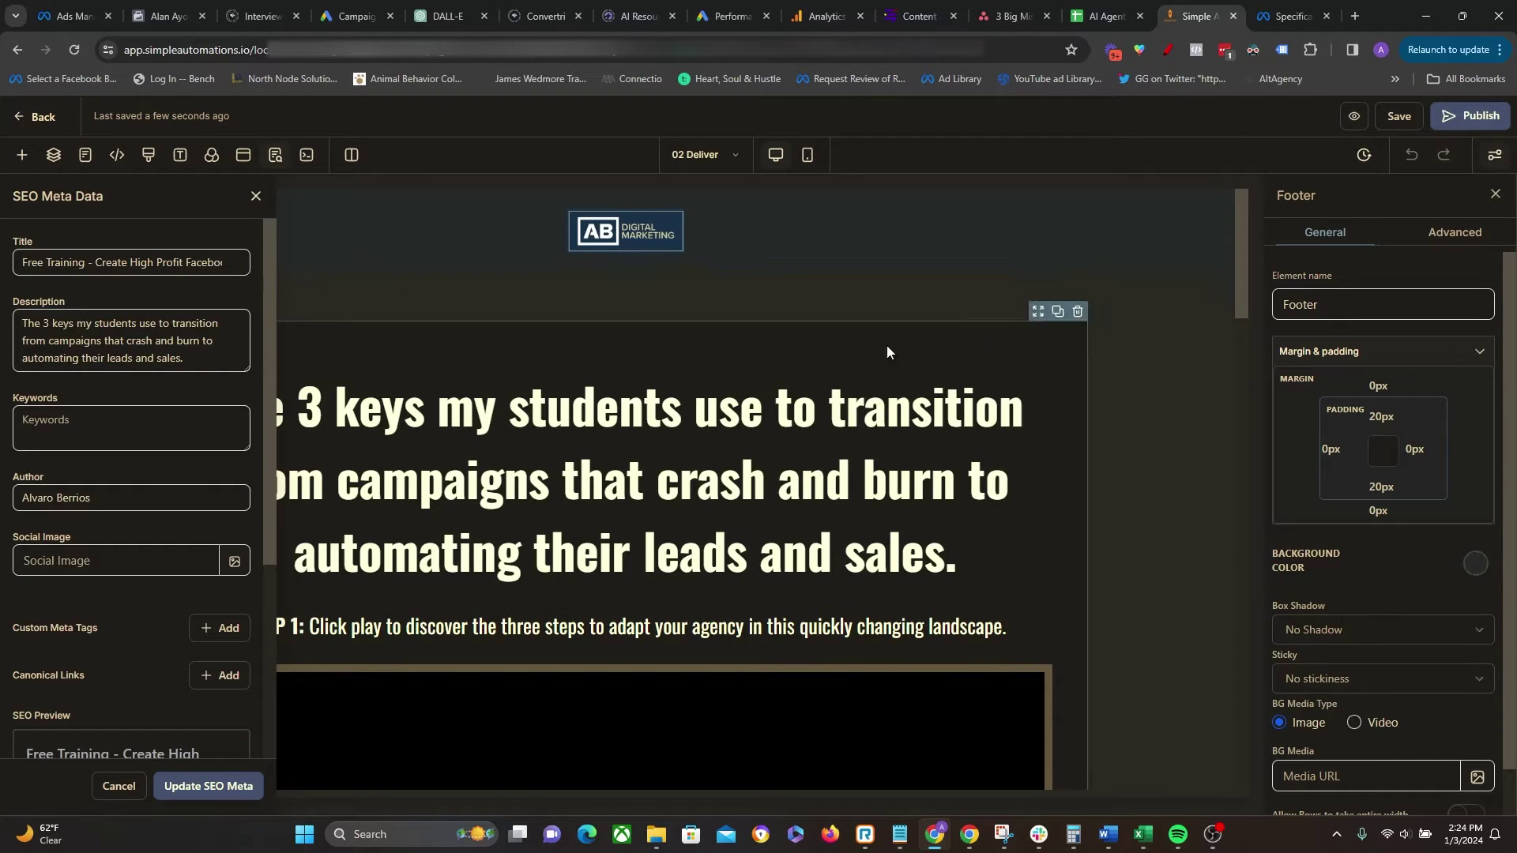
click(41, 122)
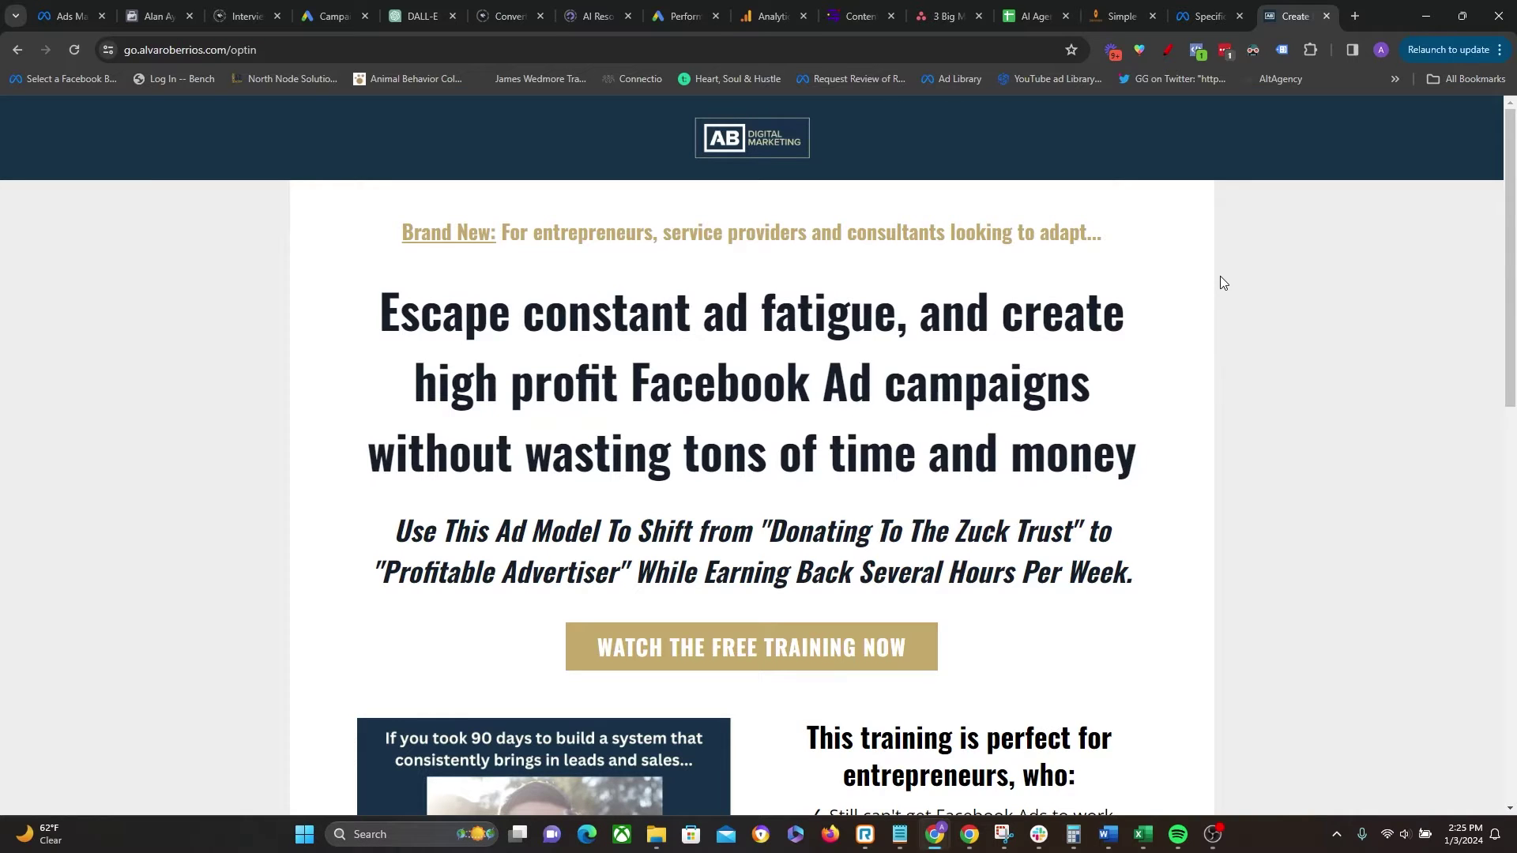
Step: Check which Meta Pixel events fire on the live opt-in page with Meta Pixel Helper
click(1197, 50)
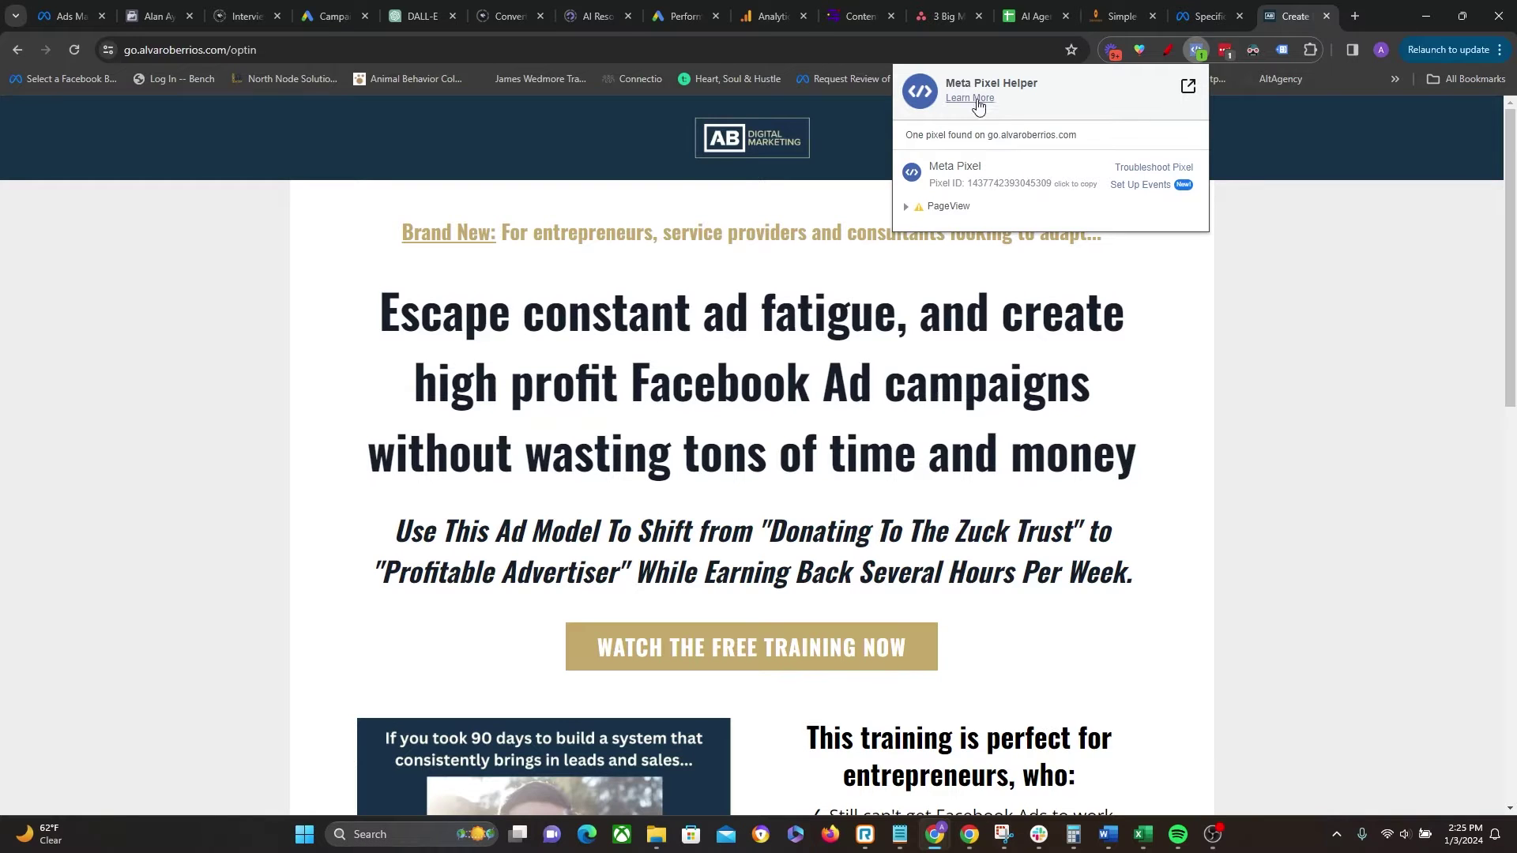
click(1258, 367)
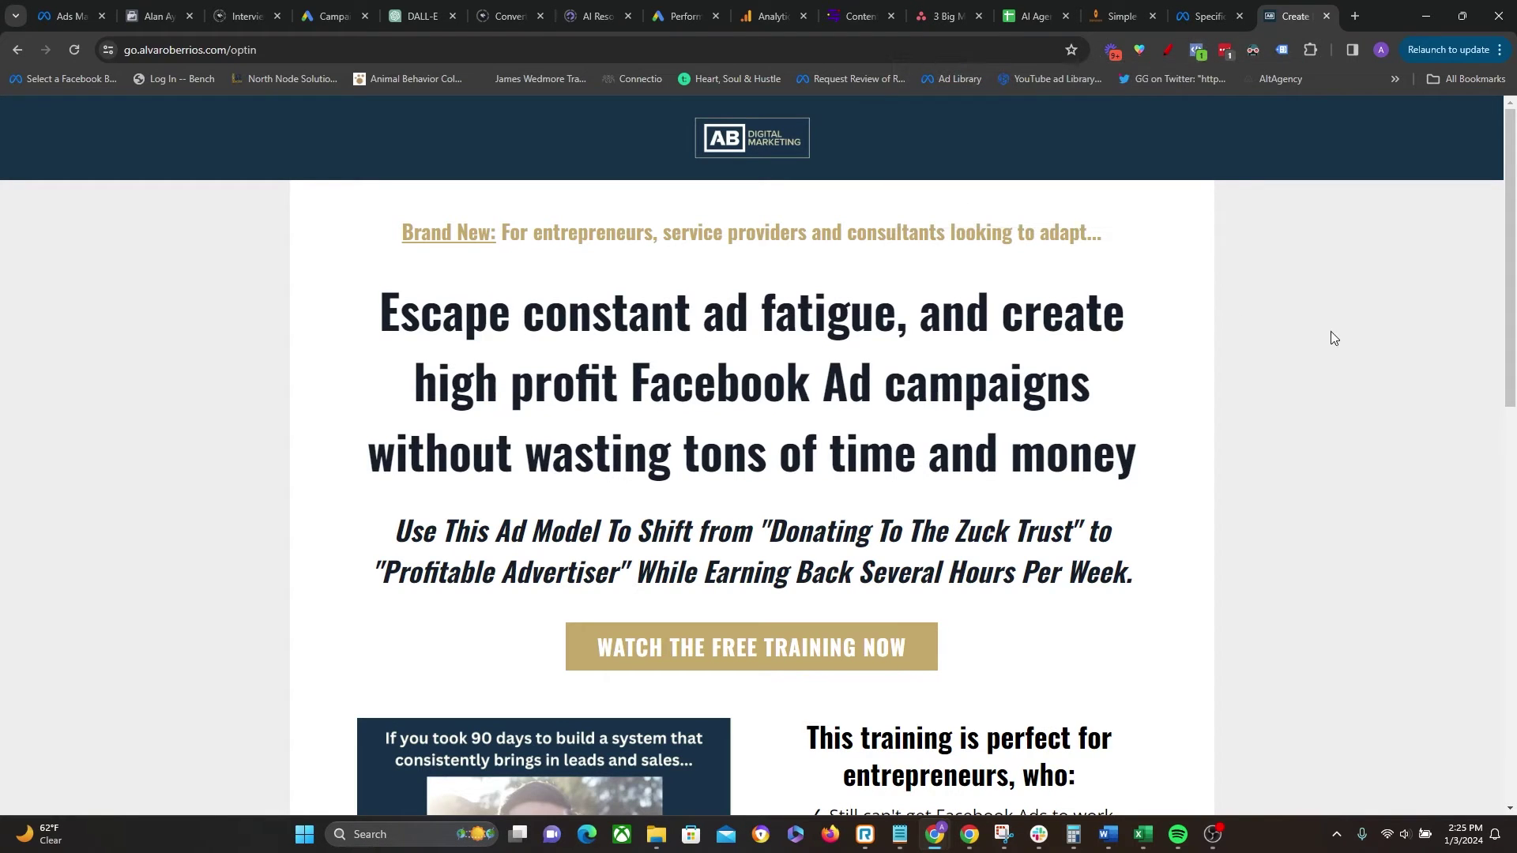
Step: Search the web for facebook pixel helper, view the extension's Chrome Web Store listing, and close that tab
click(1363, 16)
text(fa)
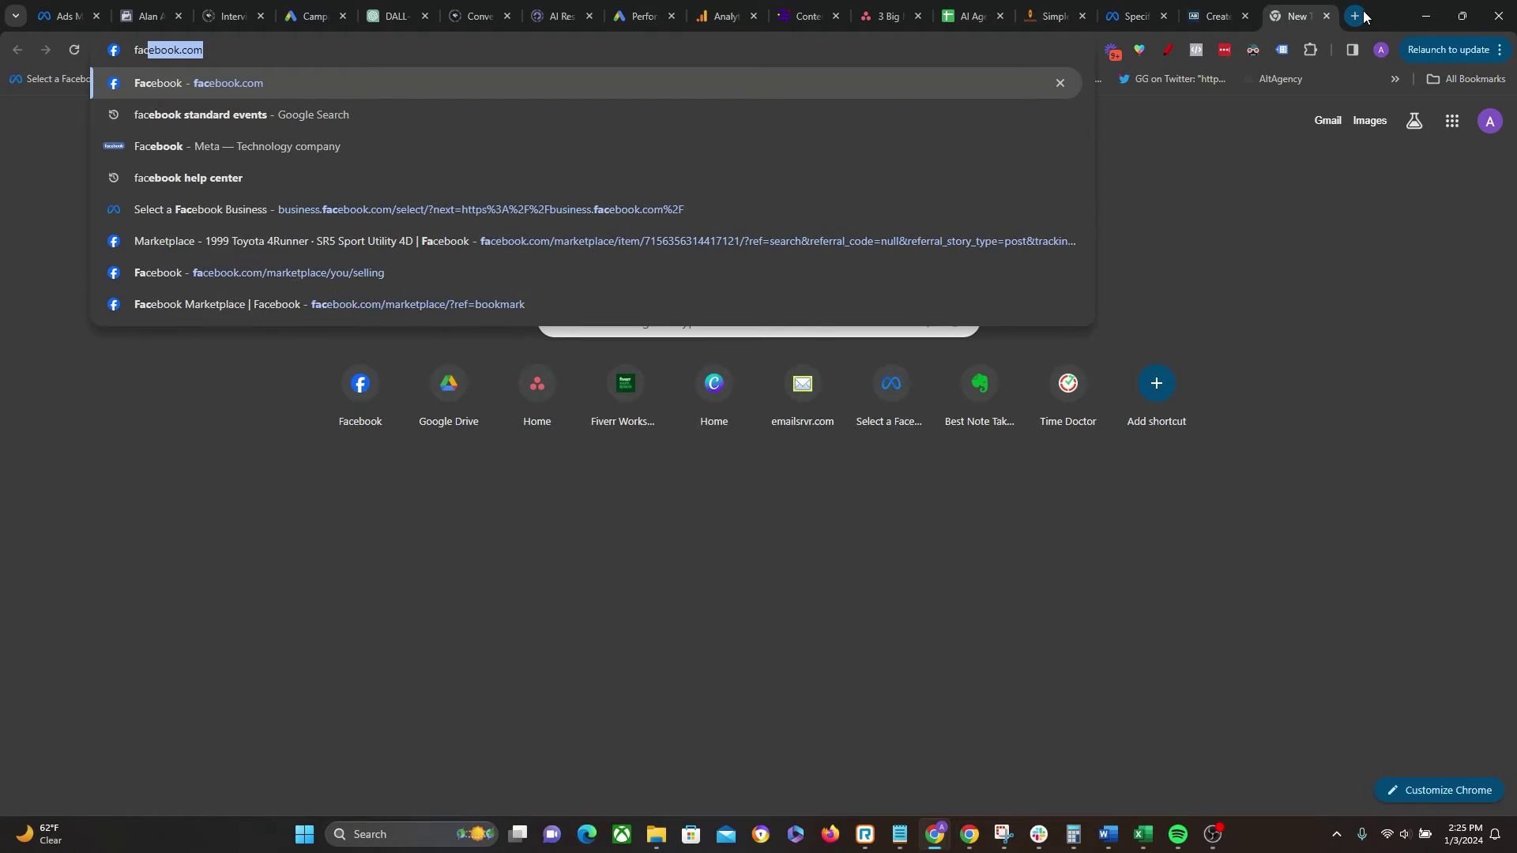
text(cebook pixel helpe)
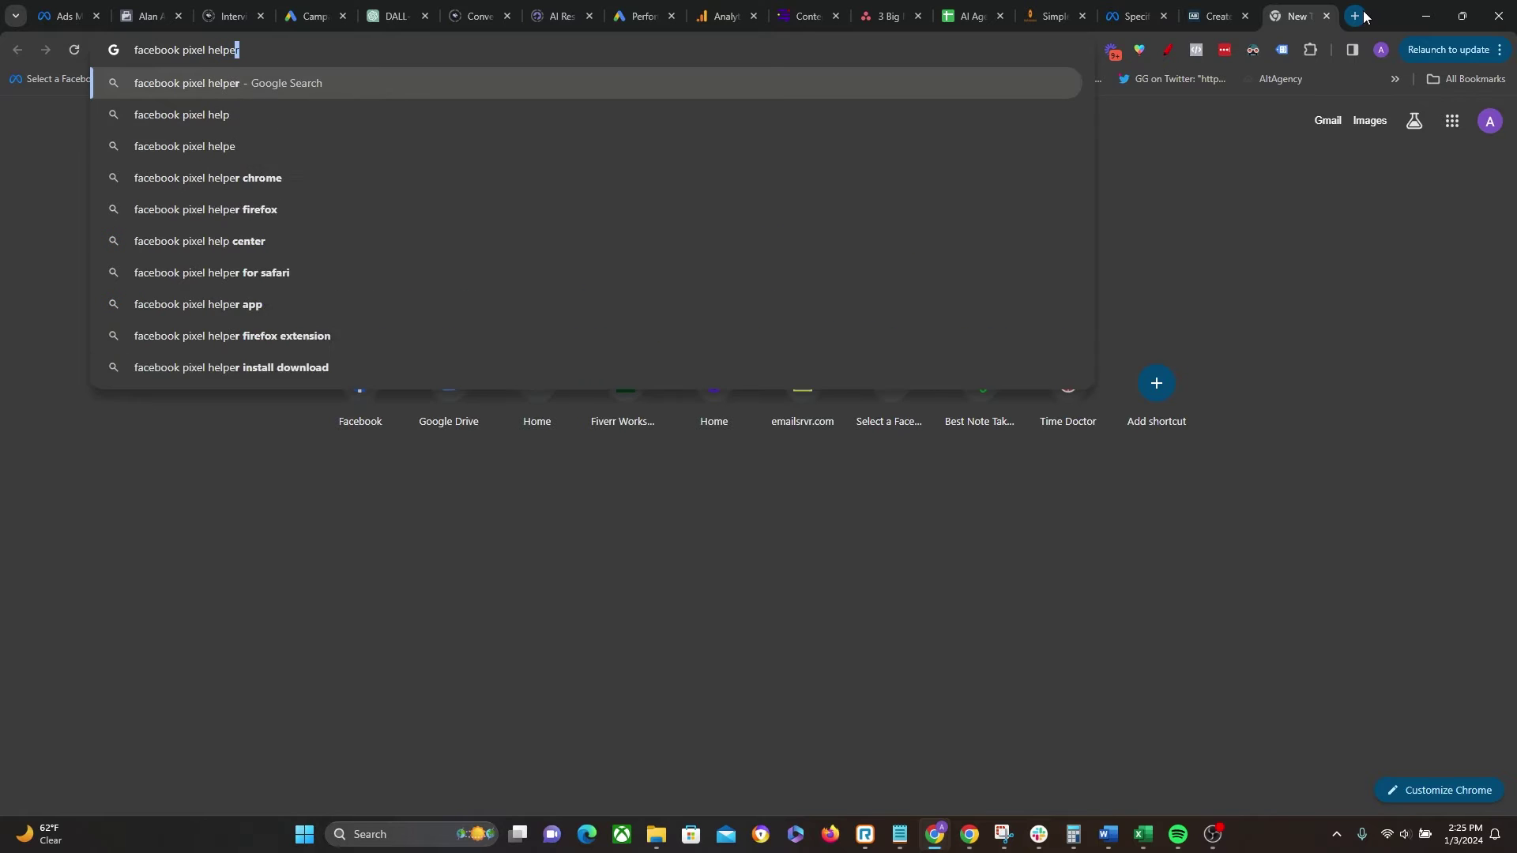
key(Return)
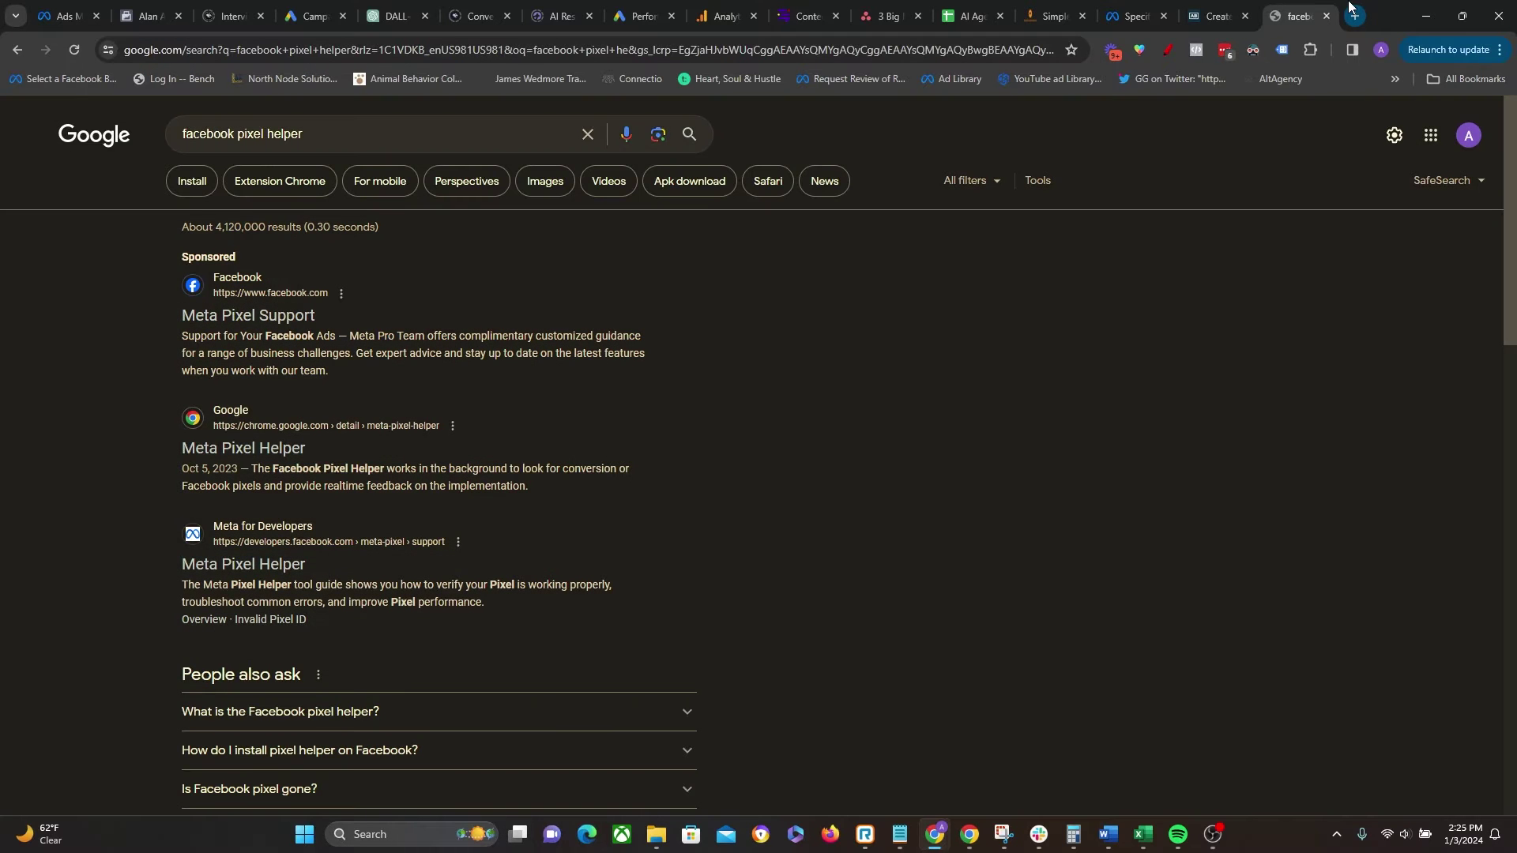
click(227, 466)
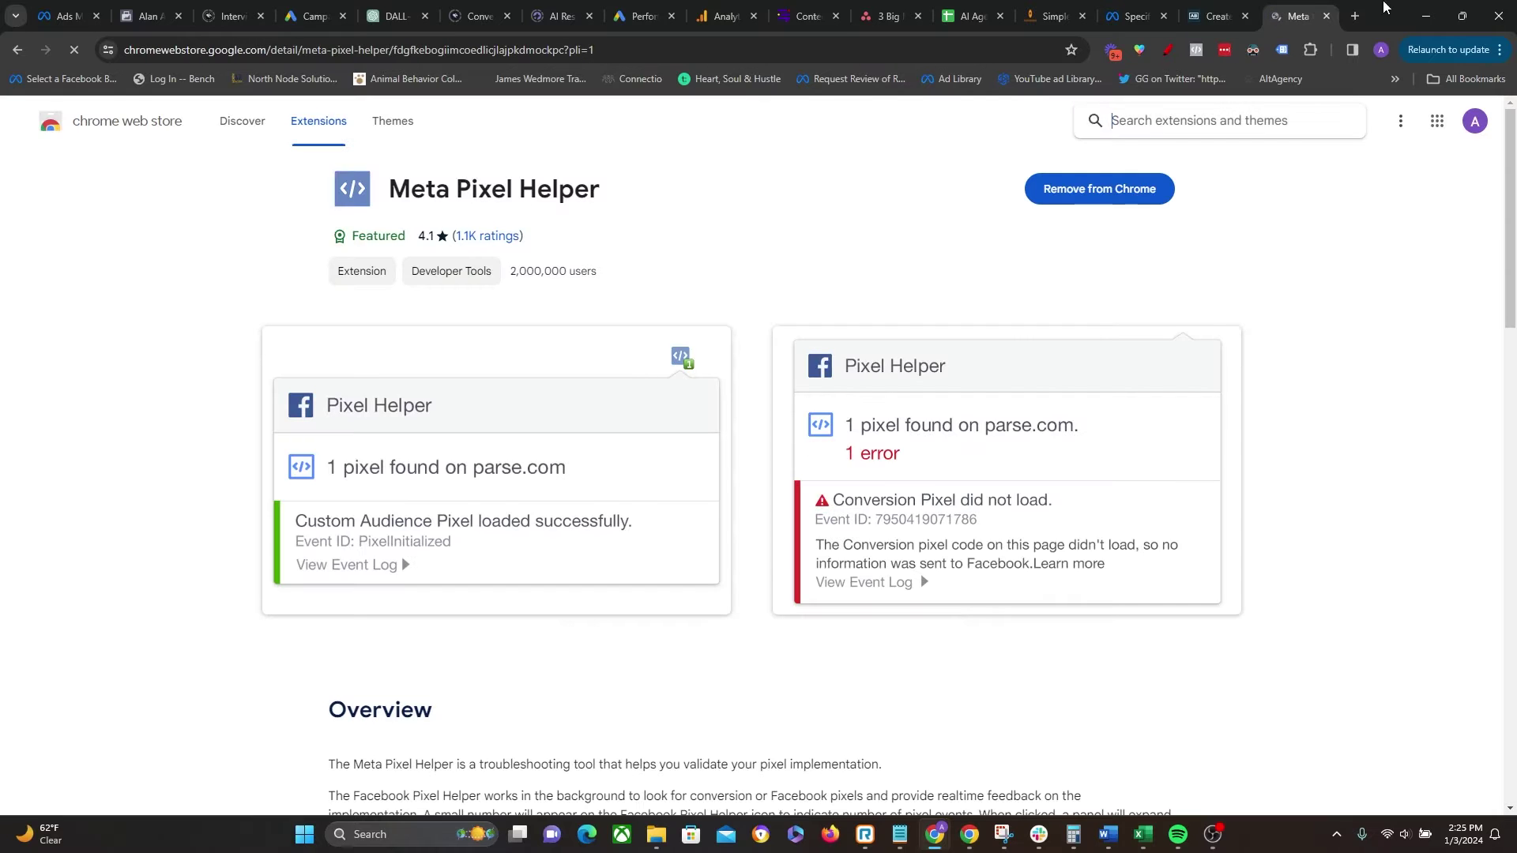
click(1327, 16)
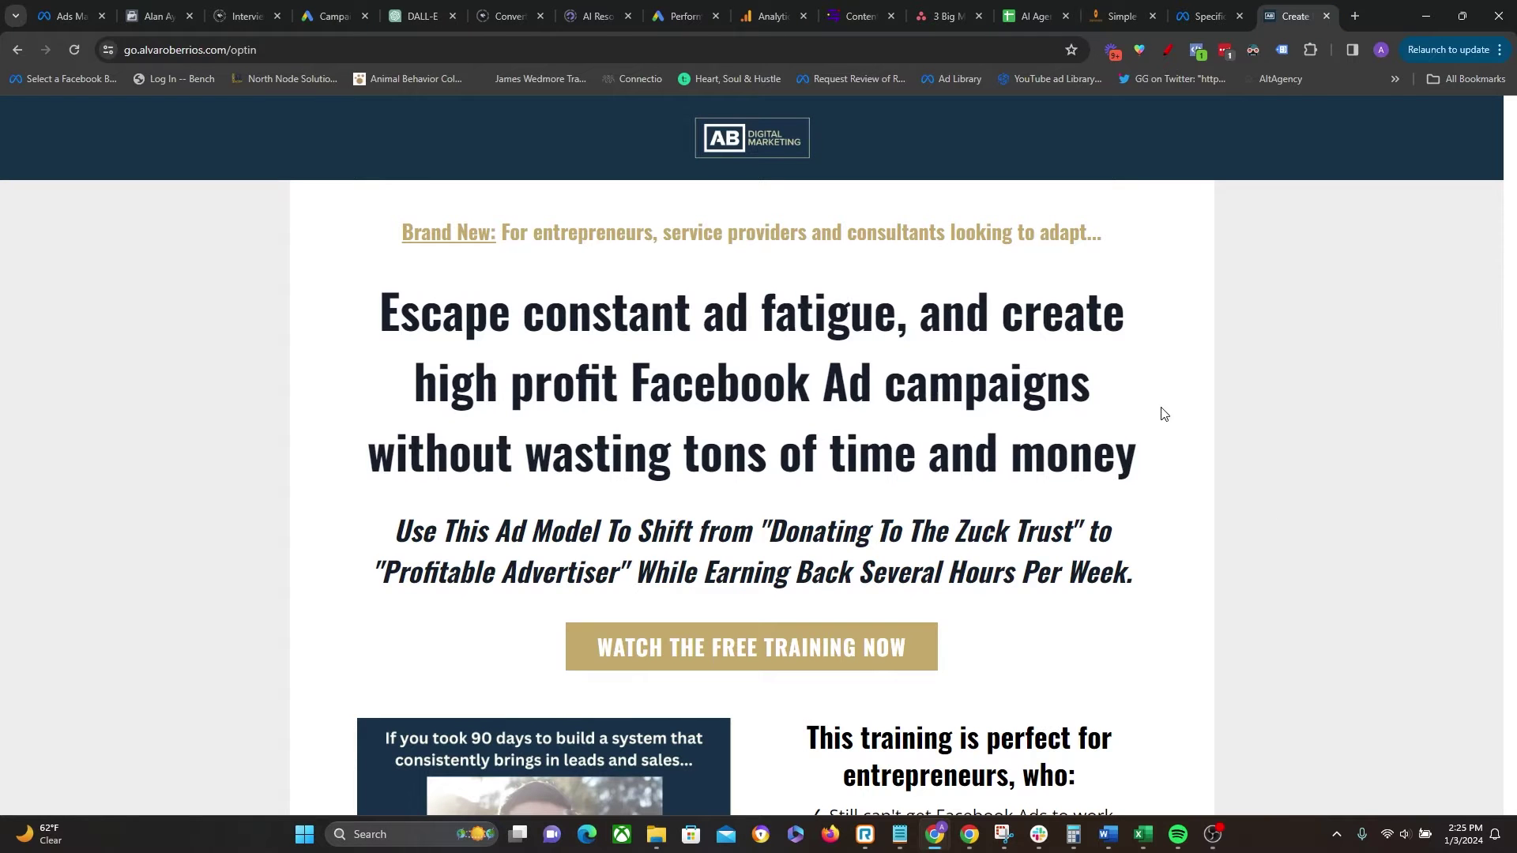
Step: Examine the warning and event details of the opt-in page's PageView event in Meta Pixel Helper
click(1197, 50)
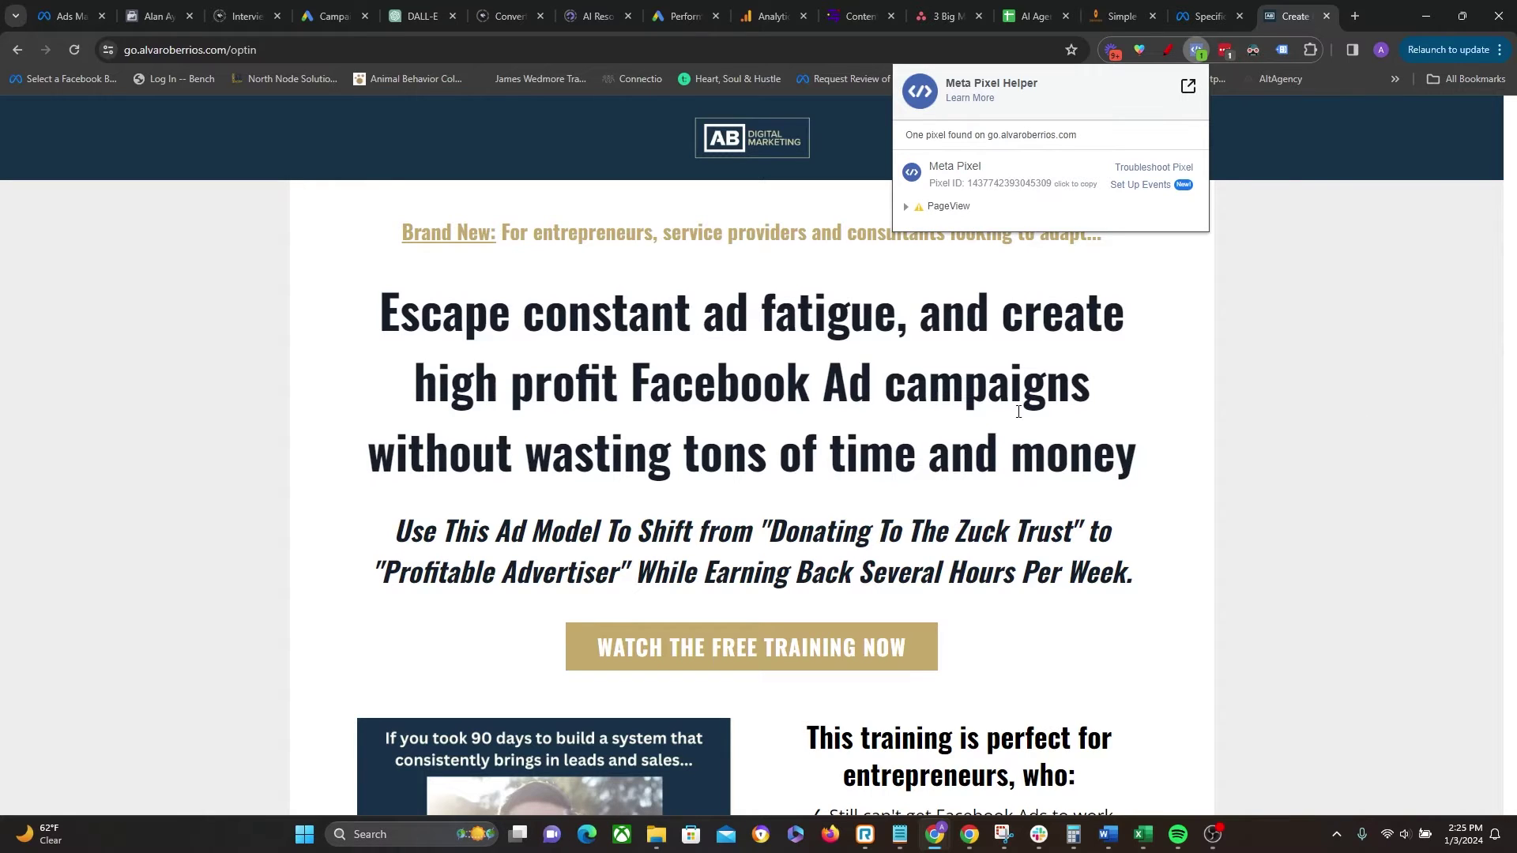
click(907, 207)
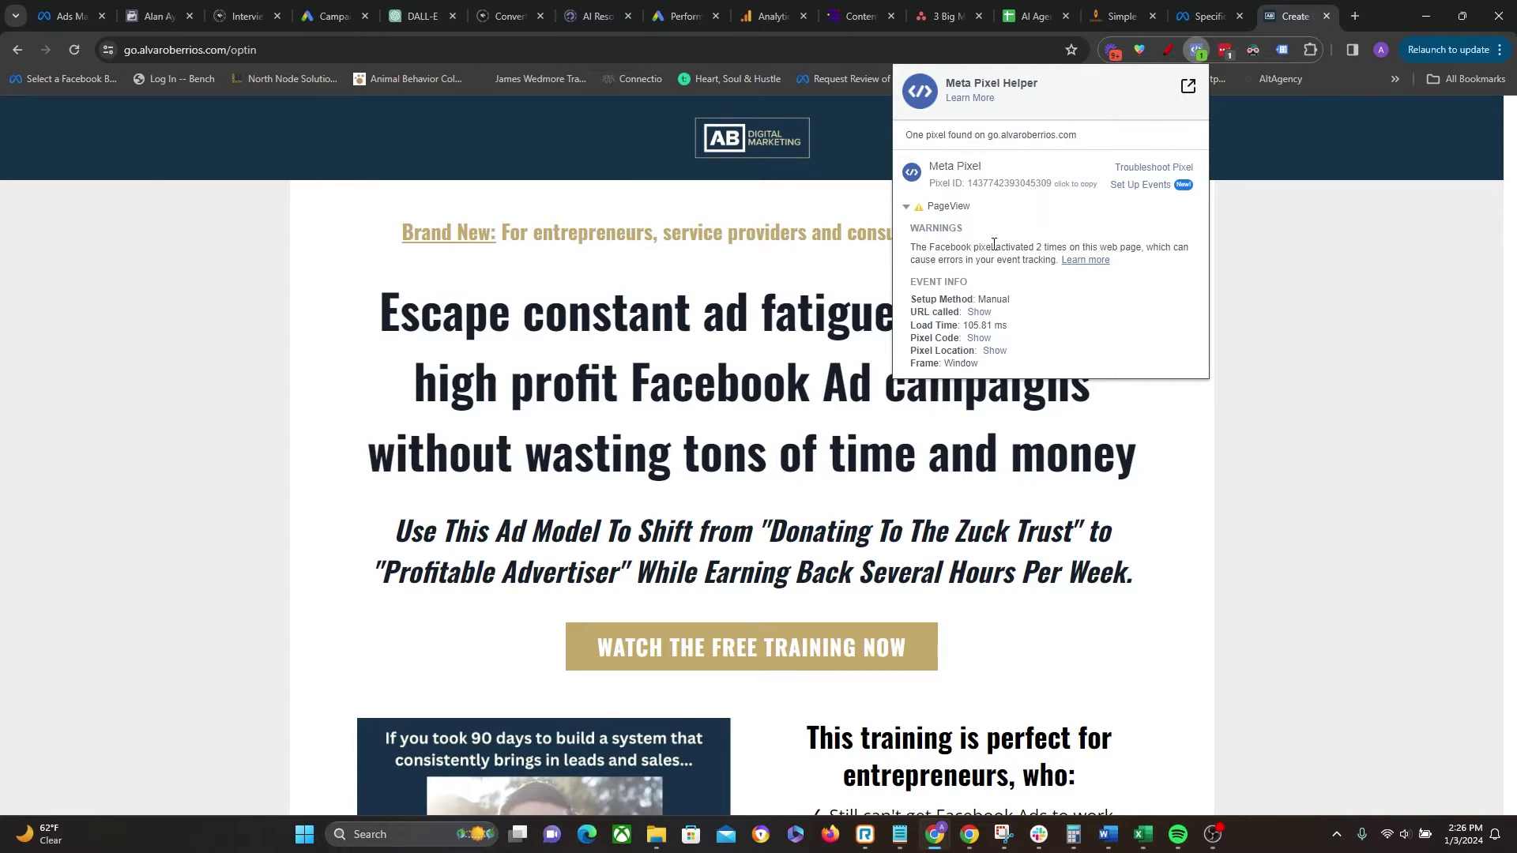
click(1331, 292)
Step: Open the free training opt-in form and submit it with the name test and a test email address
scroll(1260, 391, down, 2)
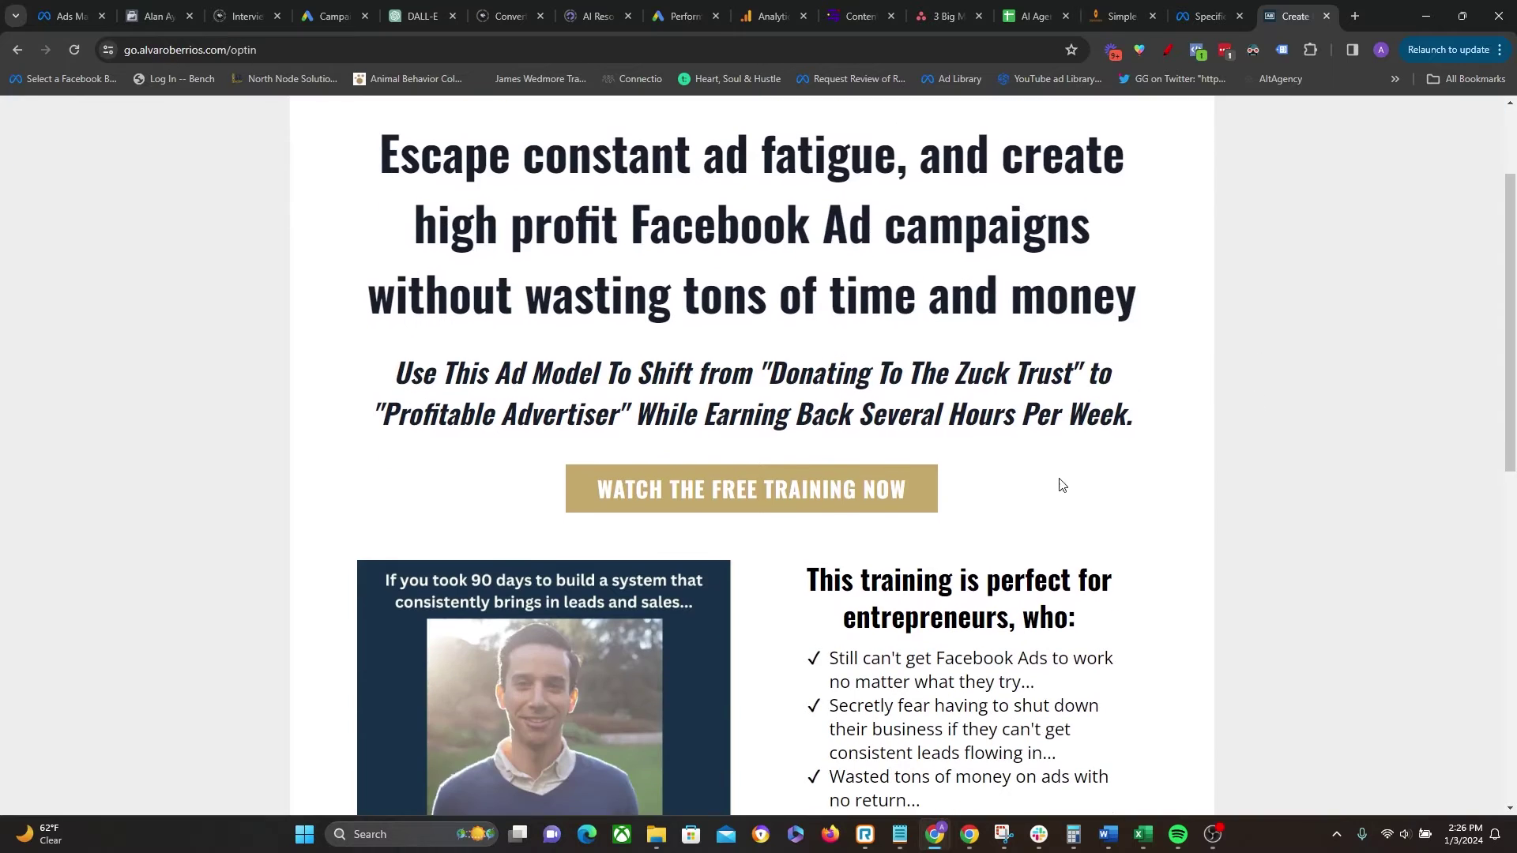
click(770, 489)
click(728, 472)
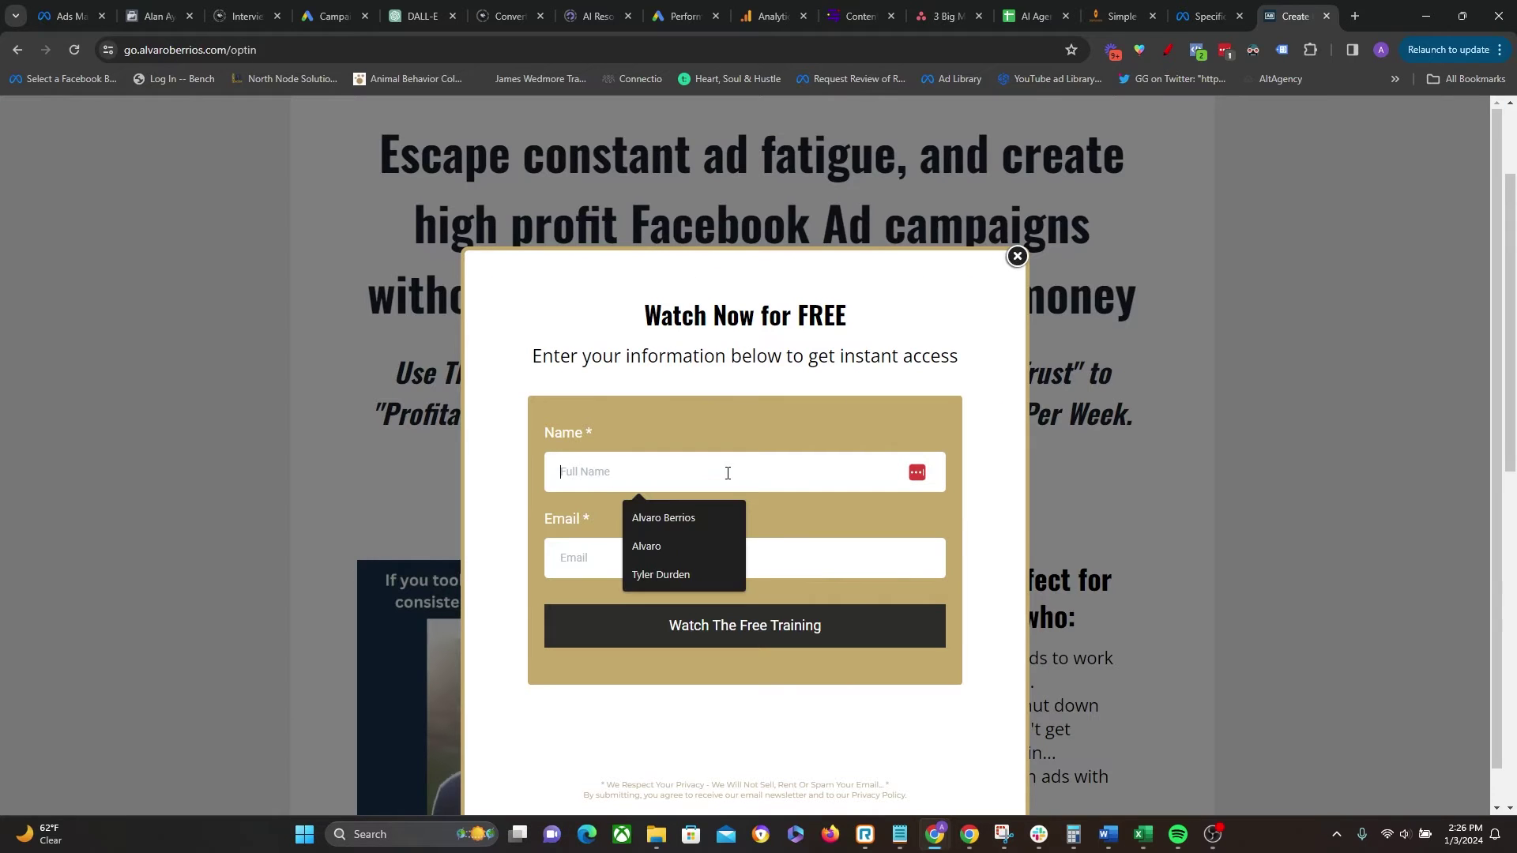
text(test)
click(688, 554)
text(t)
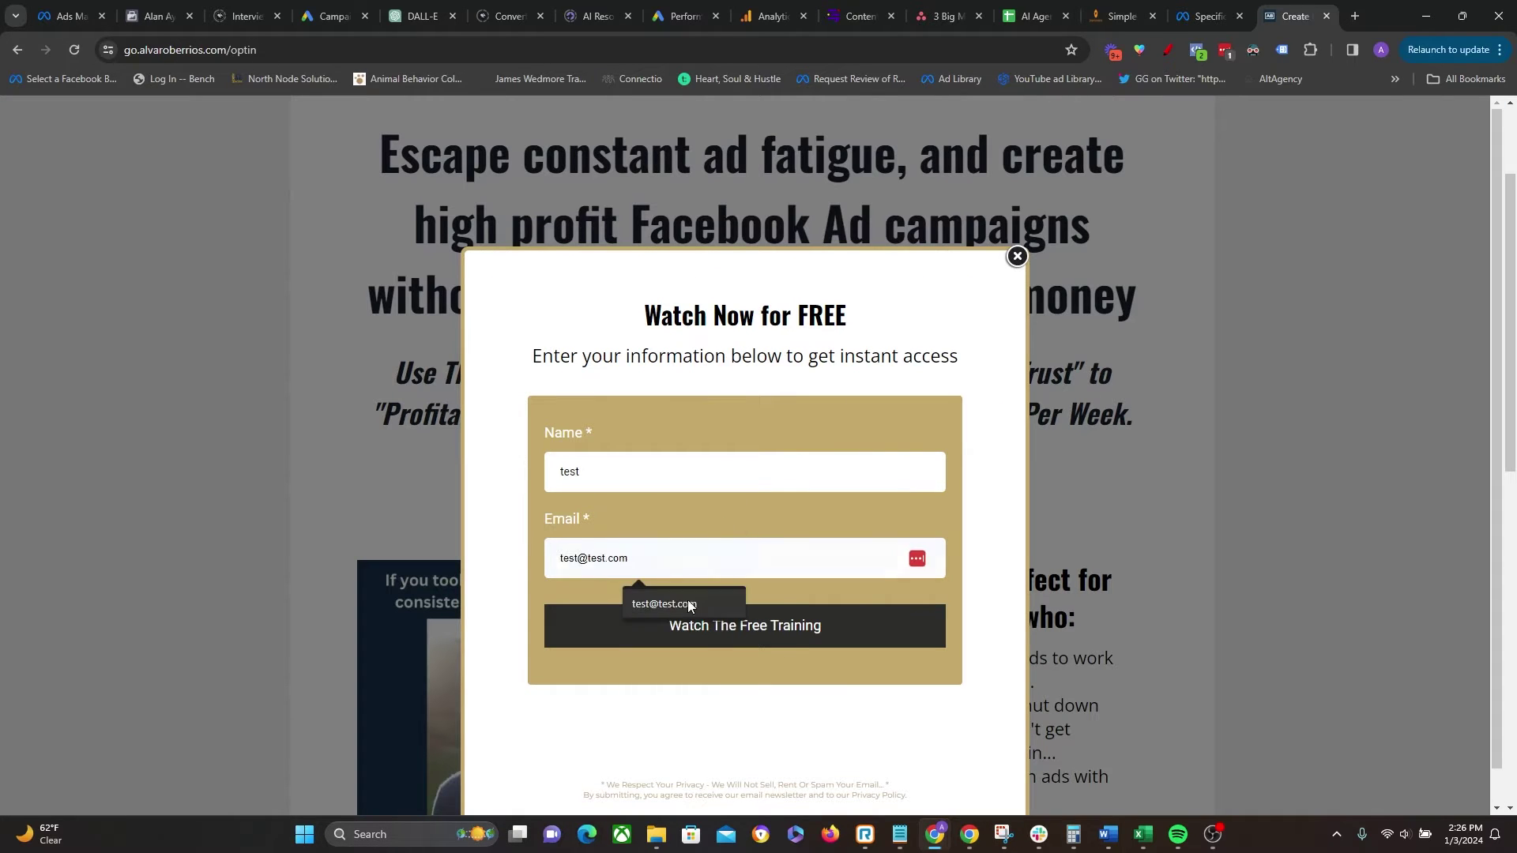
click(685, 604)
click(743, 631)
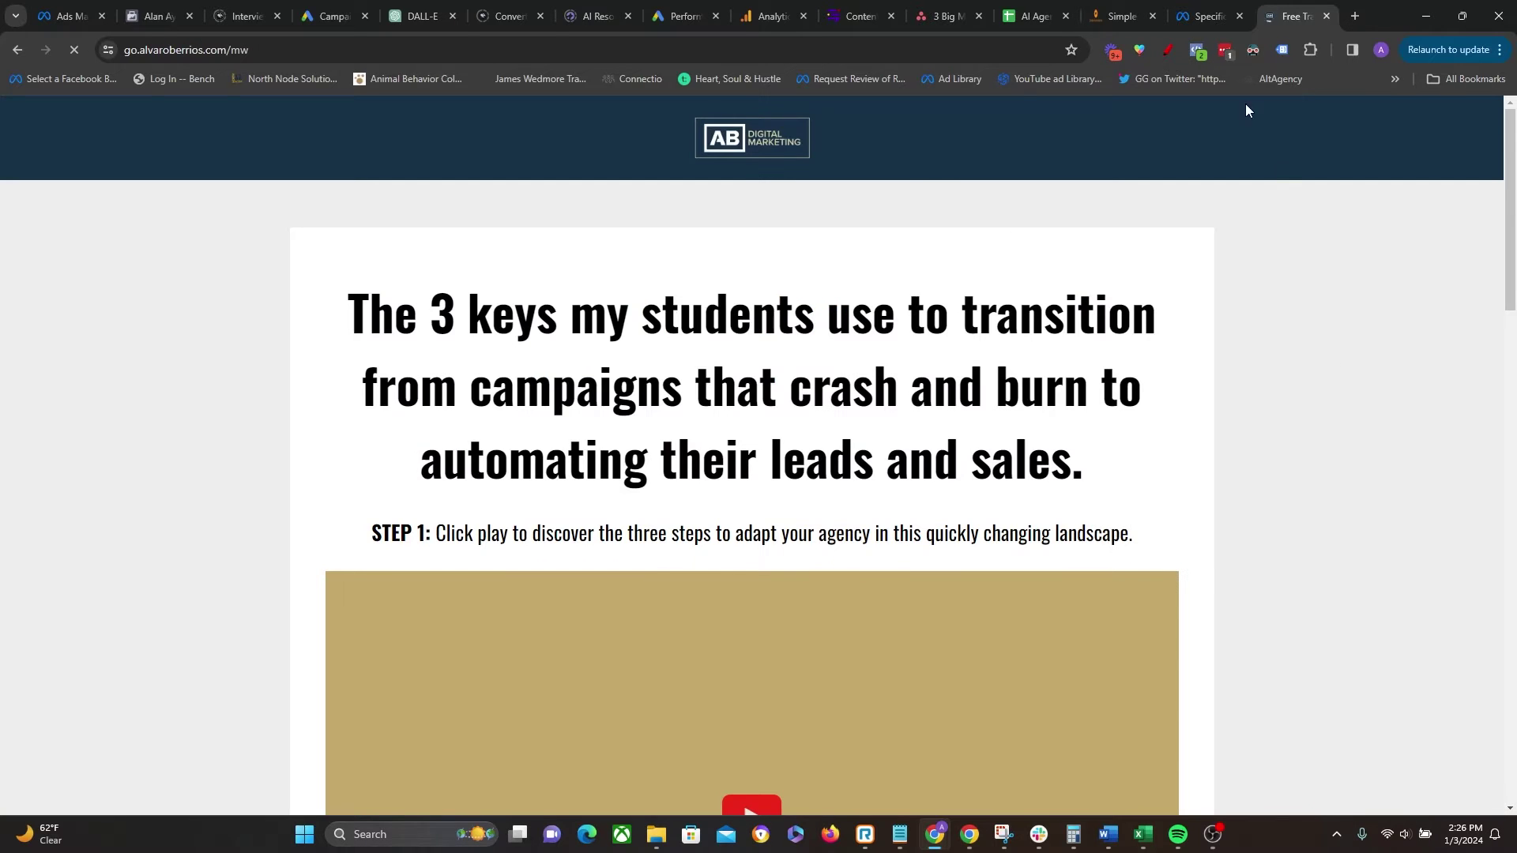
Step: Examine the details of the Lead and PageView events on the training delivery page in Meta Pixel Helper
click(1197, 50)
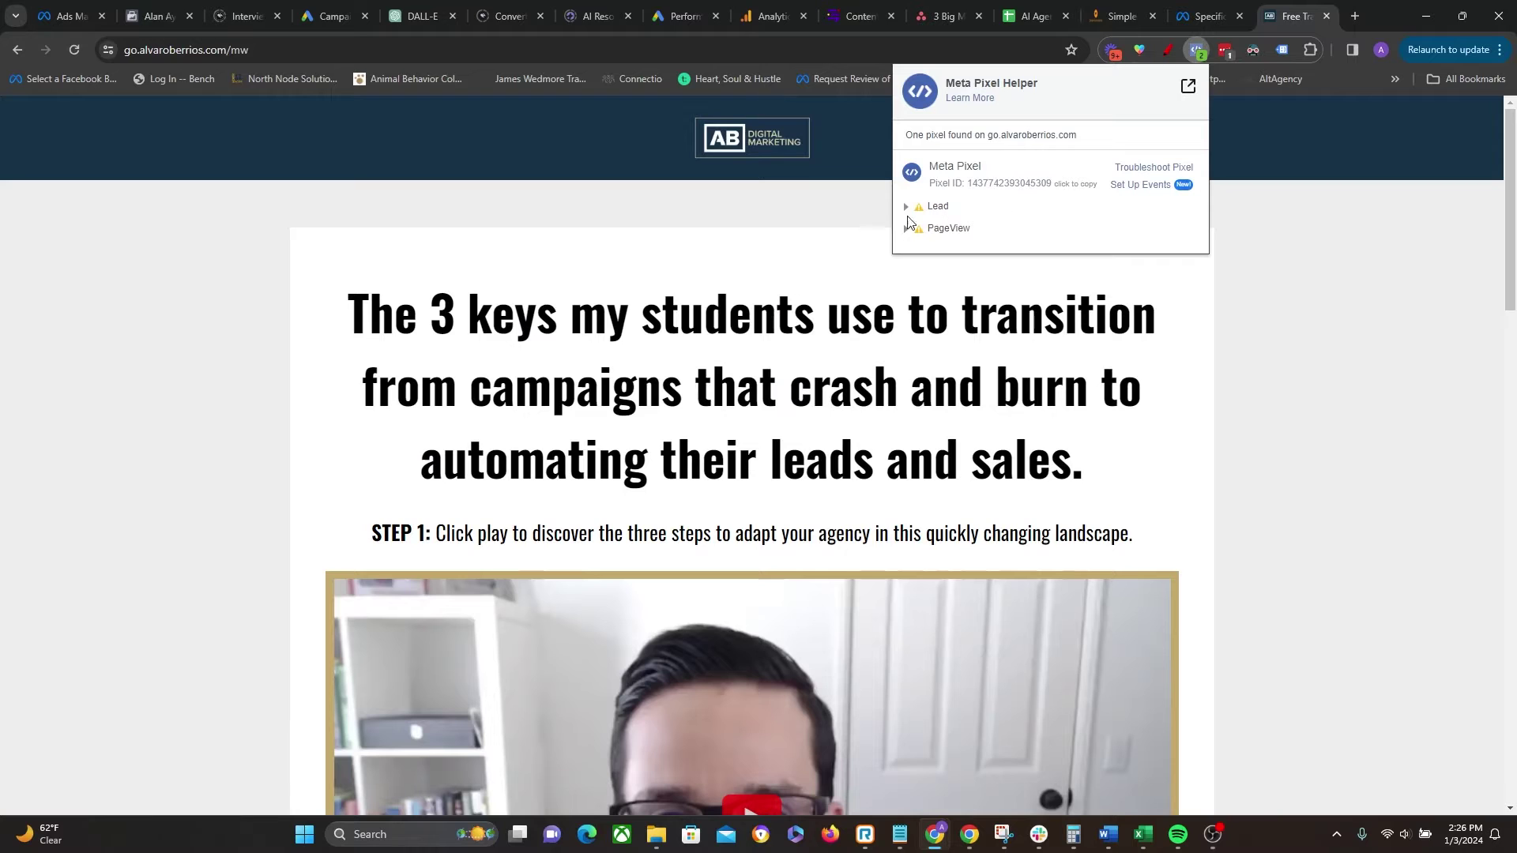
click(908, 207)
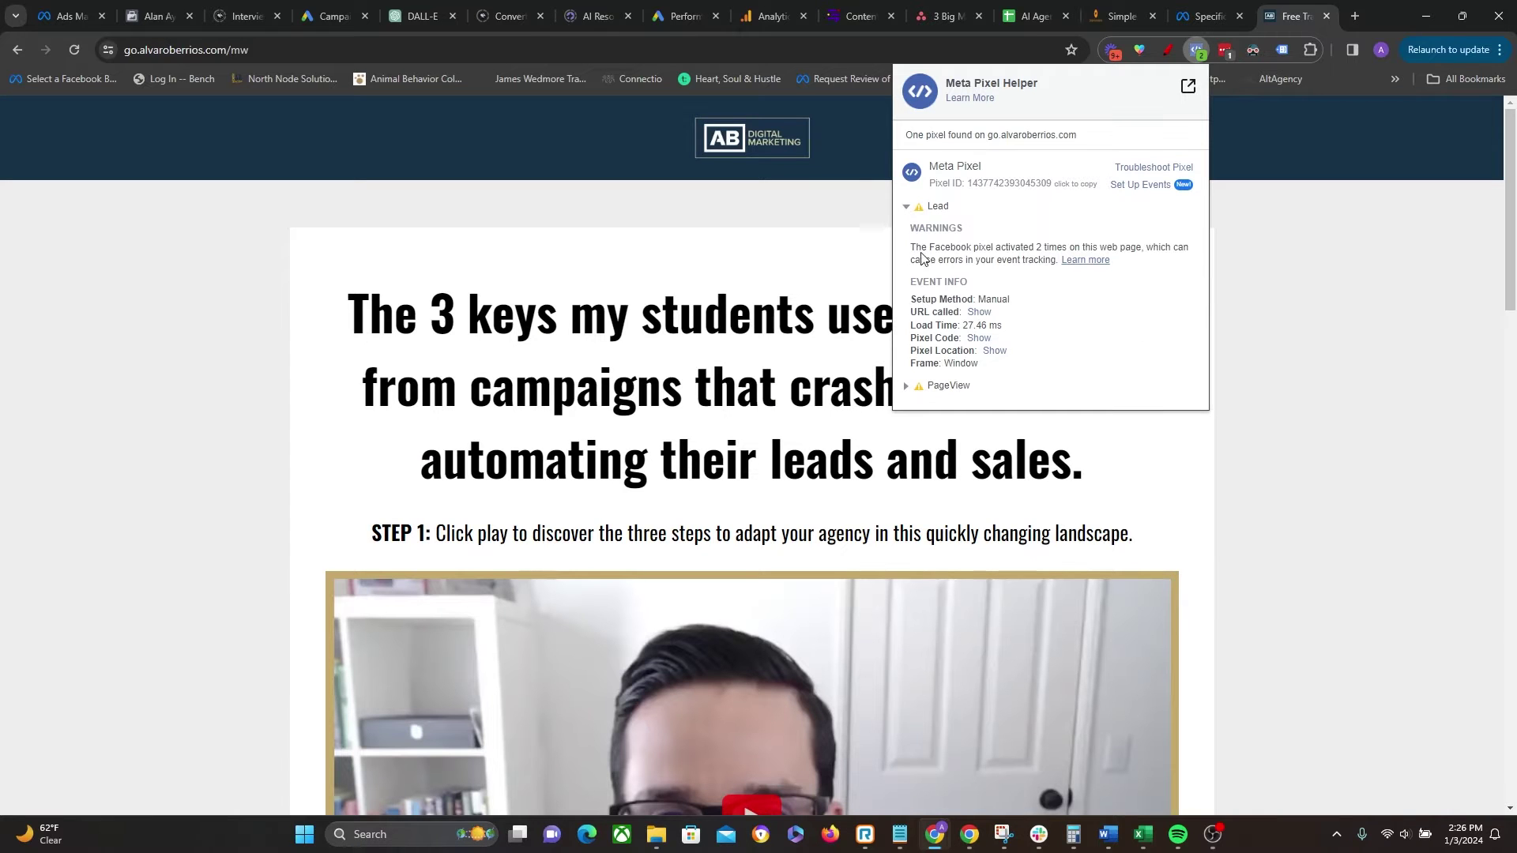
click(907, 387)
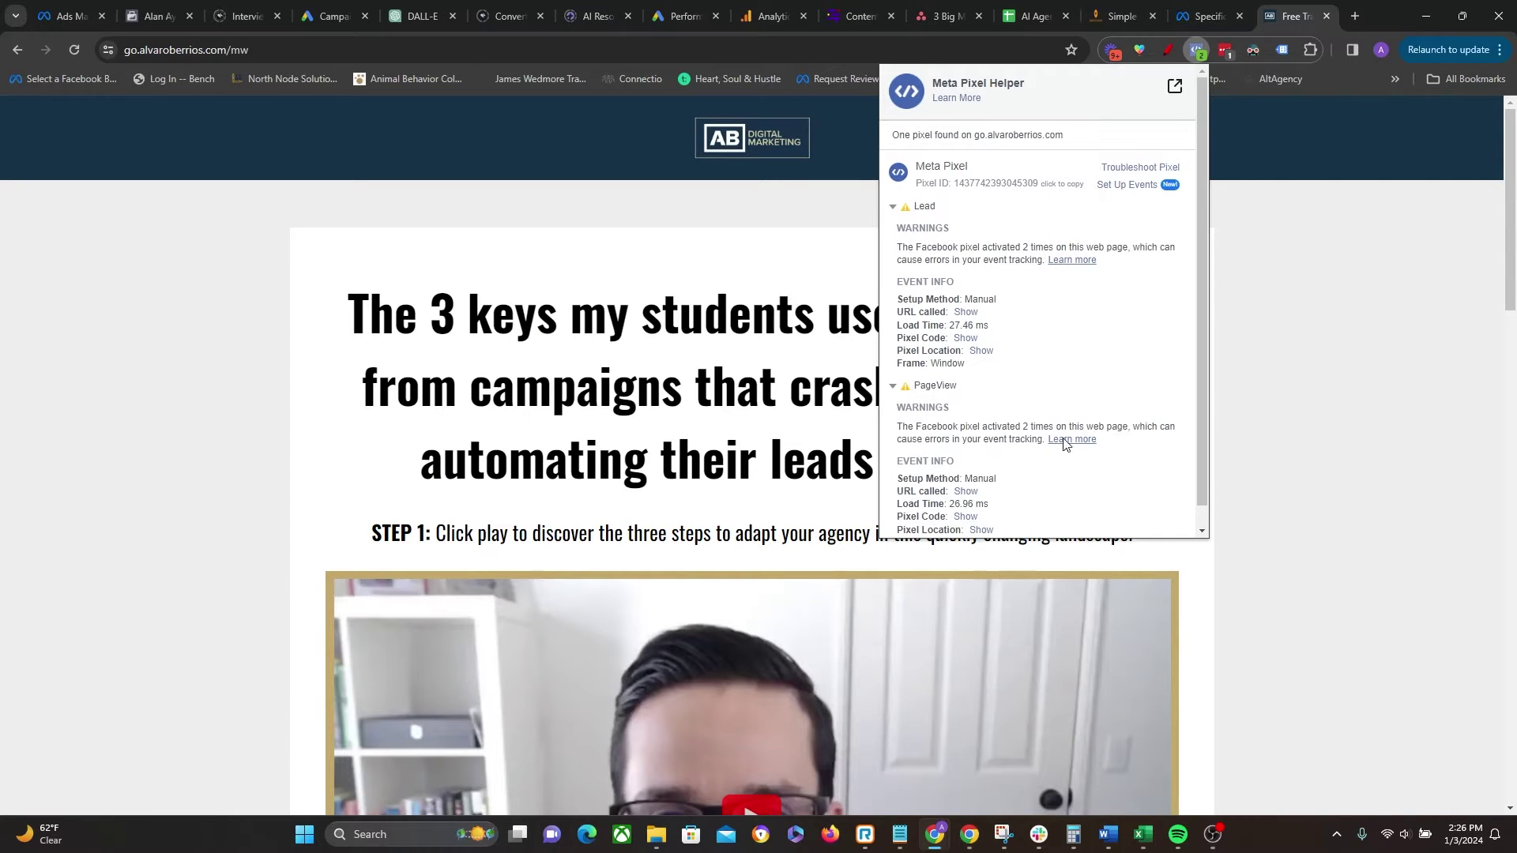
click(1334, 294)
Step: Open the settings of the 01 Mini Webinar funnel and enlarge the head tracking code box to show the whole script
click(1114, 14)
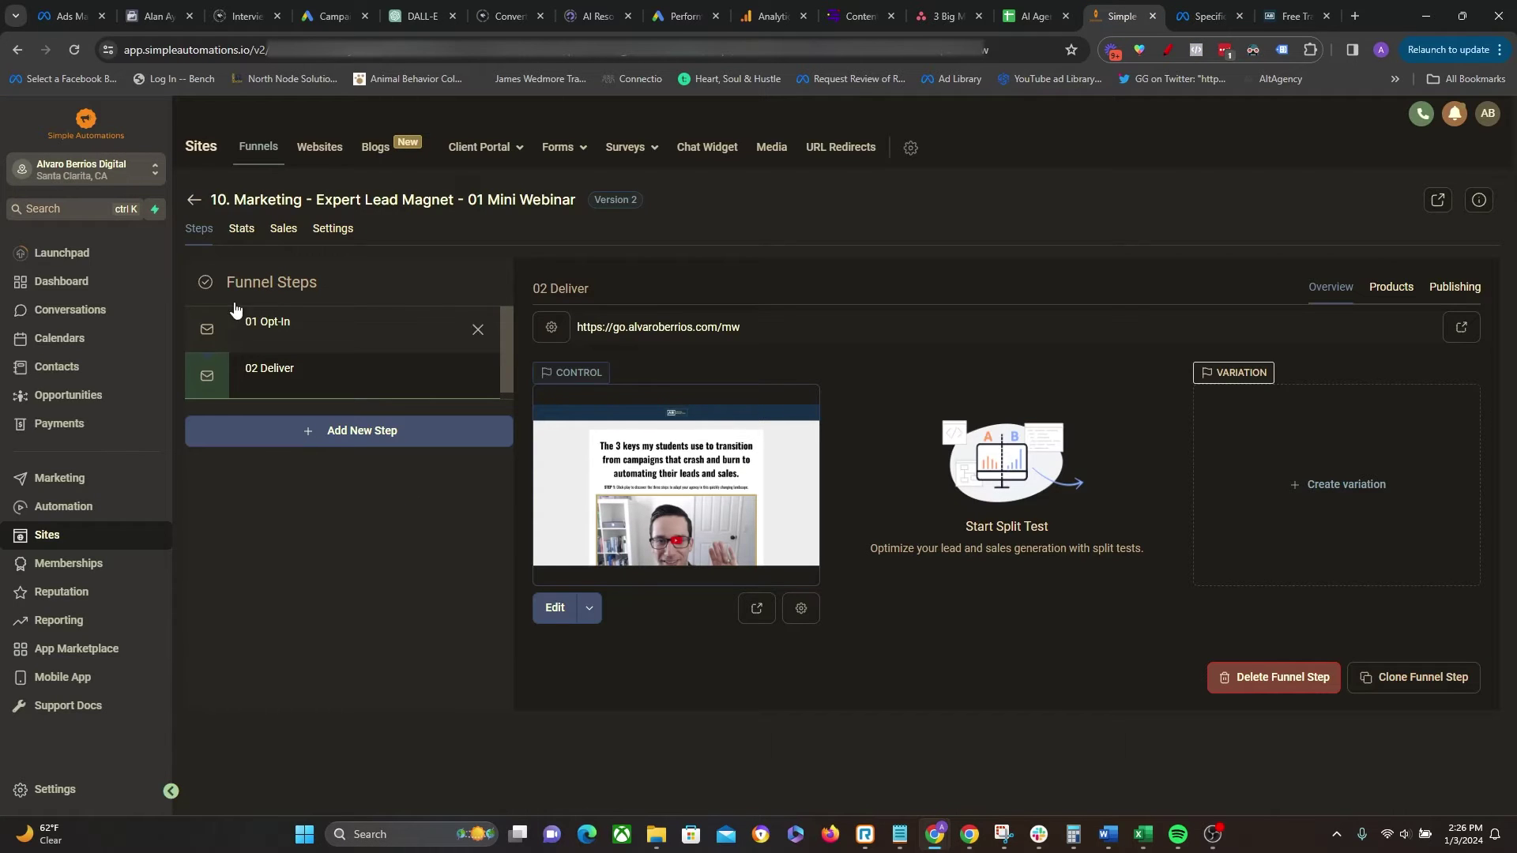
click(321, 232)
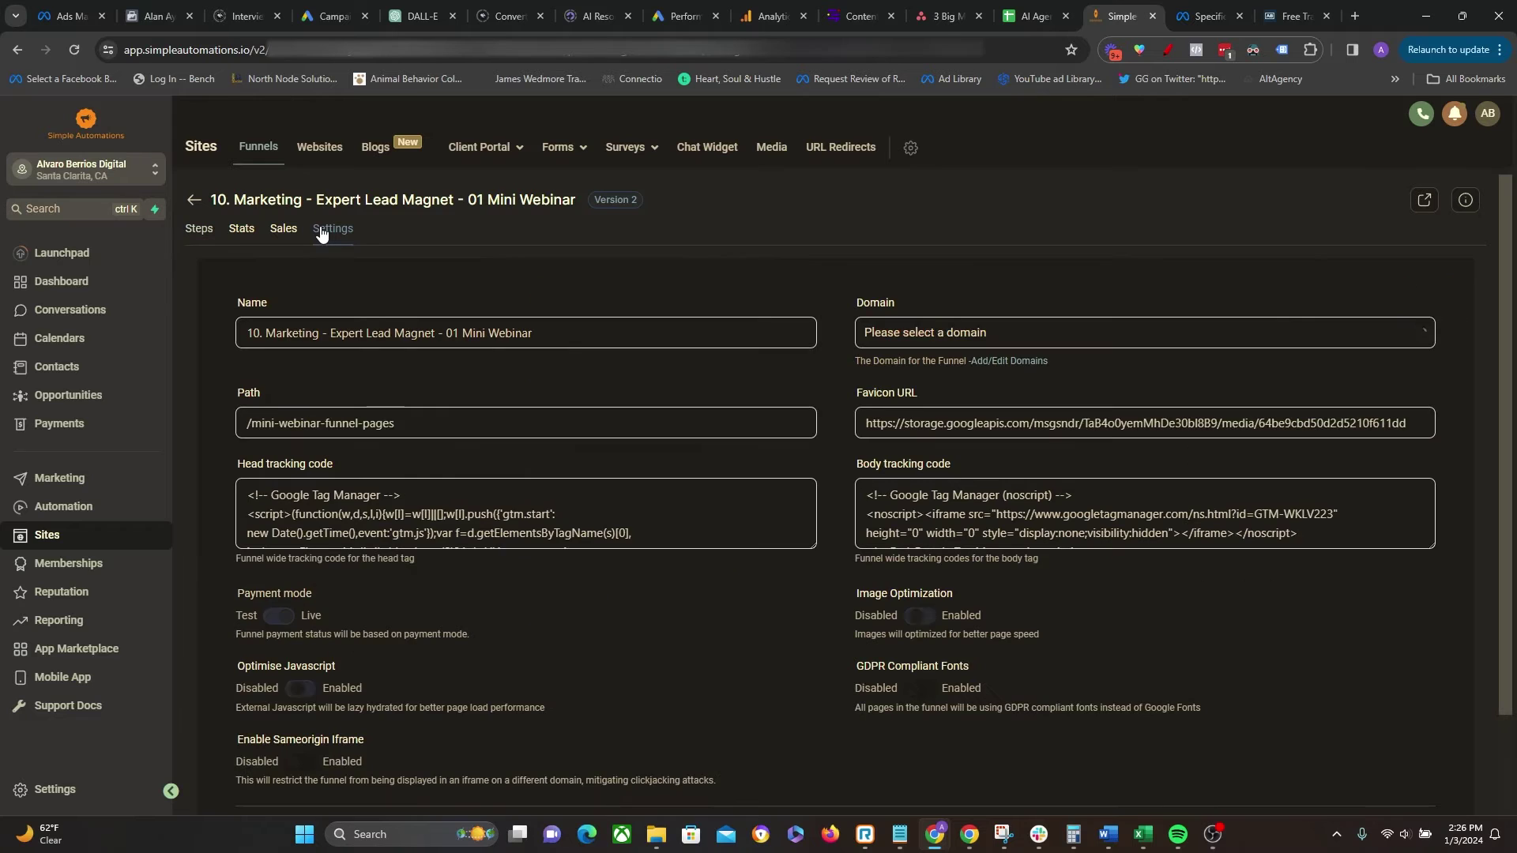
drag(807, 545, 806, 671)
click(1371, 543)
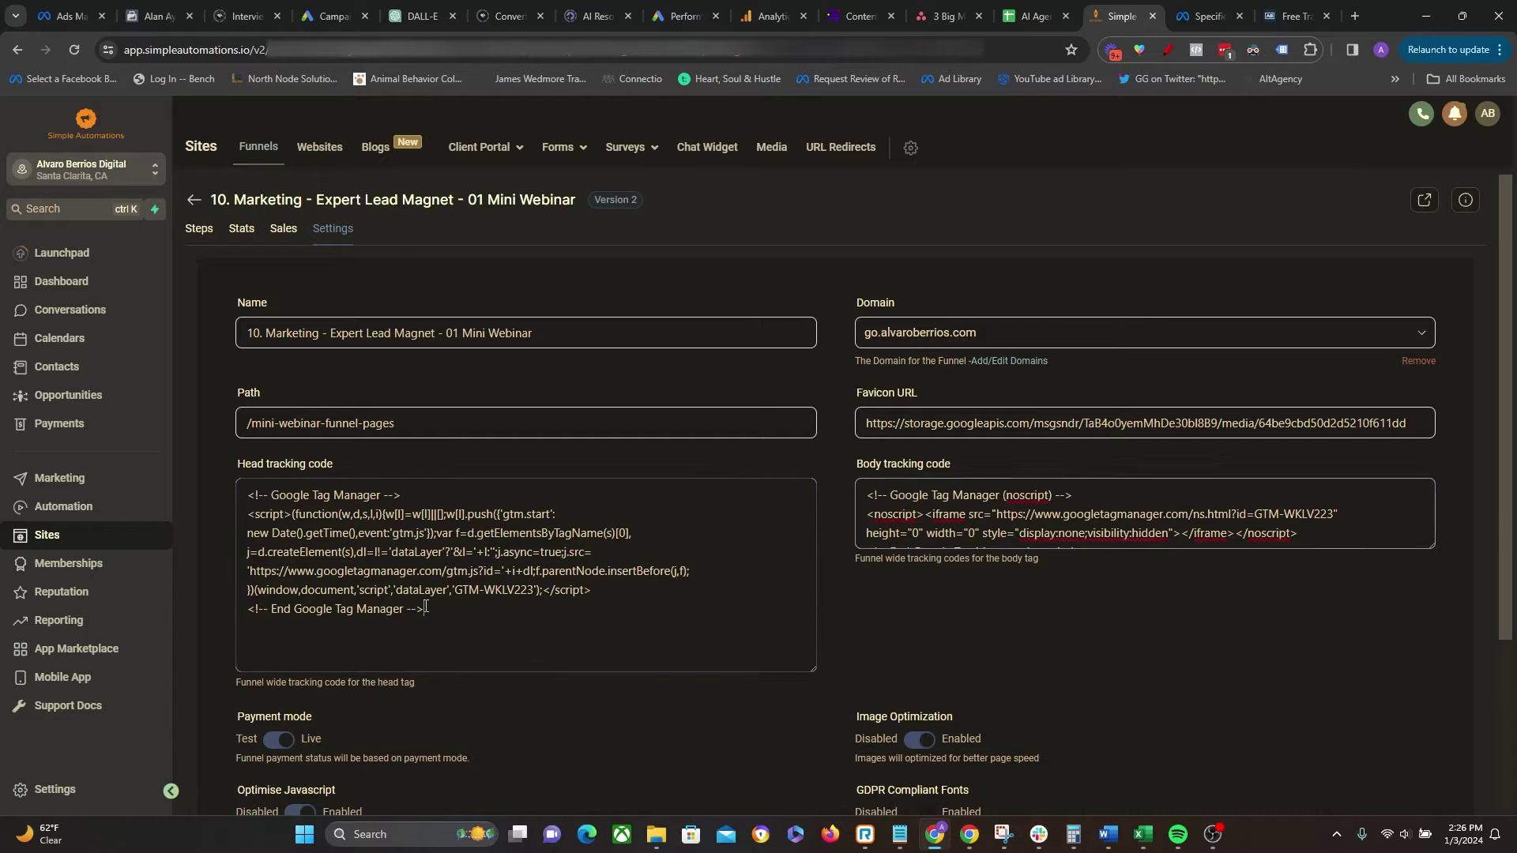
Step: Copy the entire Google Tag Manager script from the head tracking code and switch to Notepad
drag(426, 613, 215, 481)
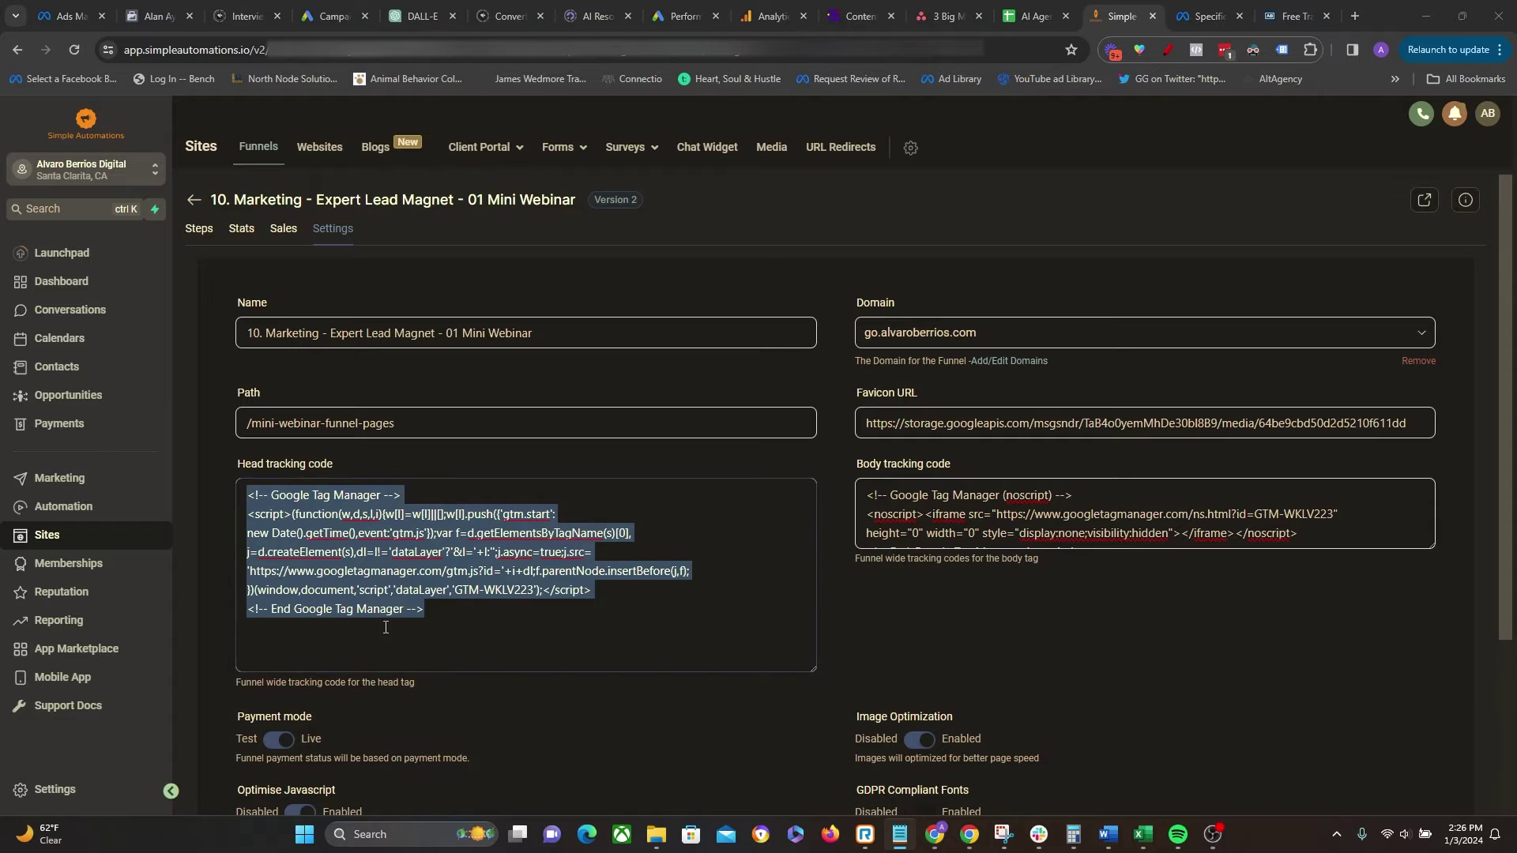
key(alt+Tab)
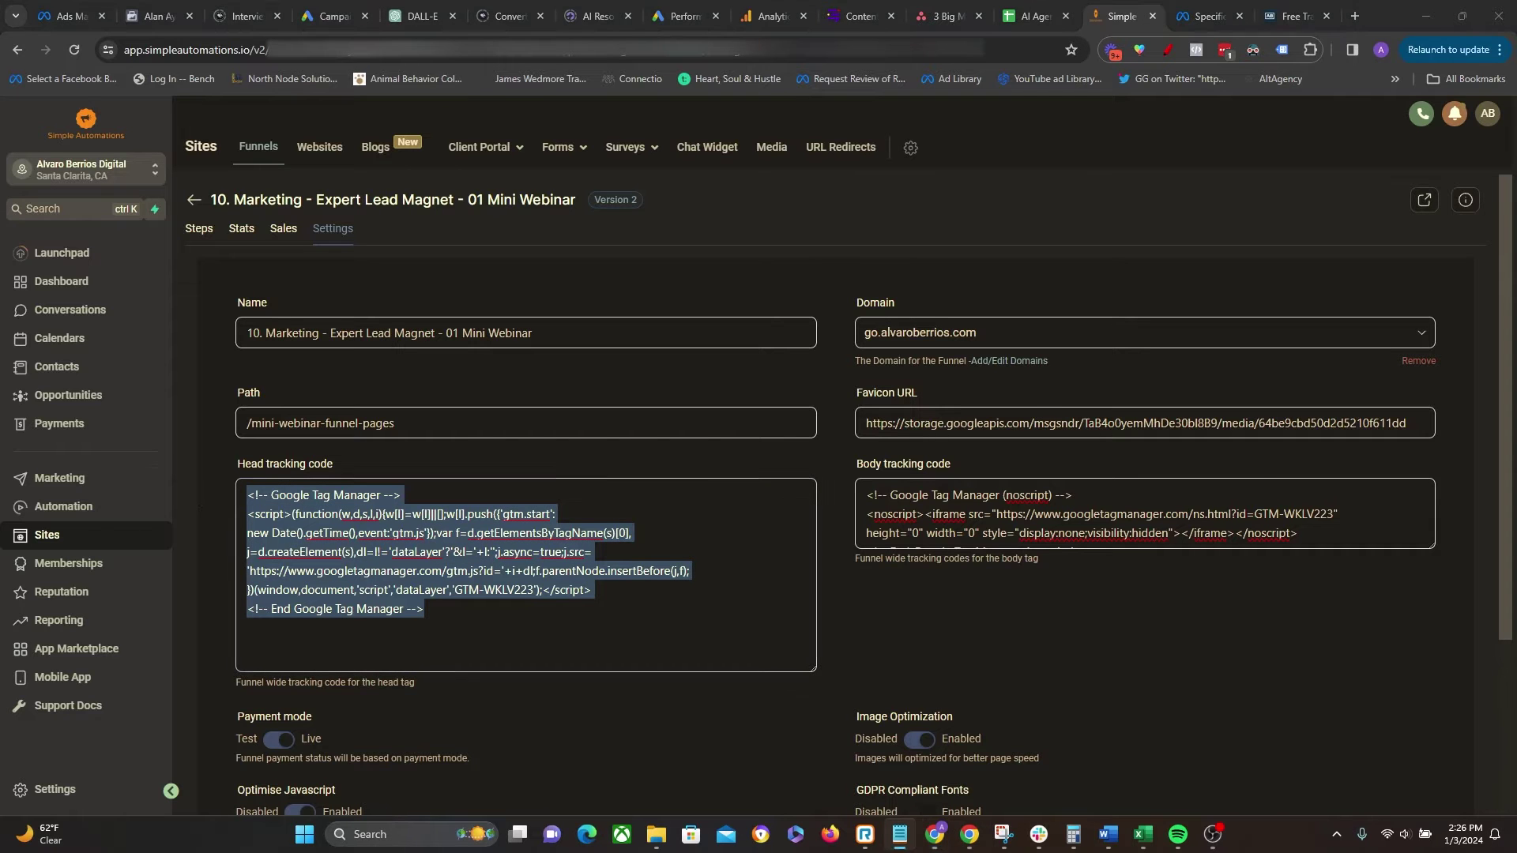
Step: Copy the entire Google Tag Manager noscript snippet from the body tracking code and switch to Notepad
drag(1298, 533, 776, 467)
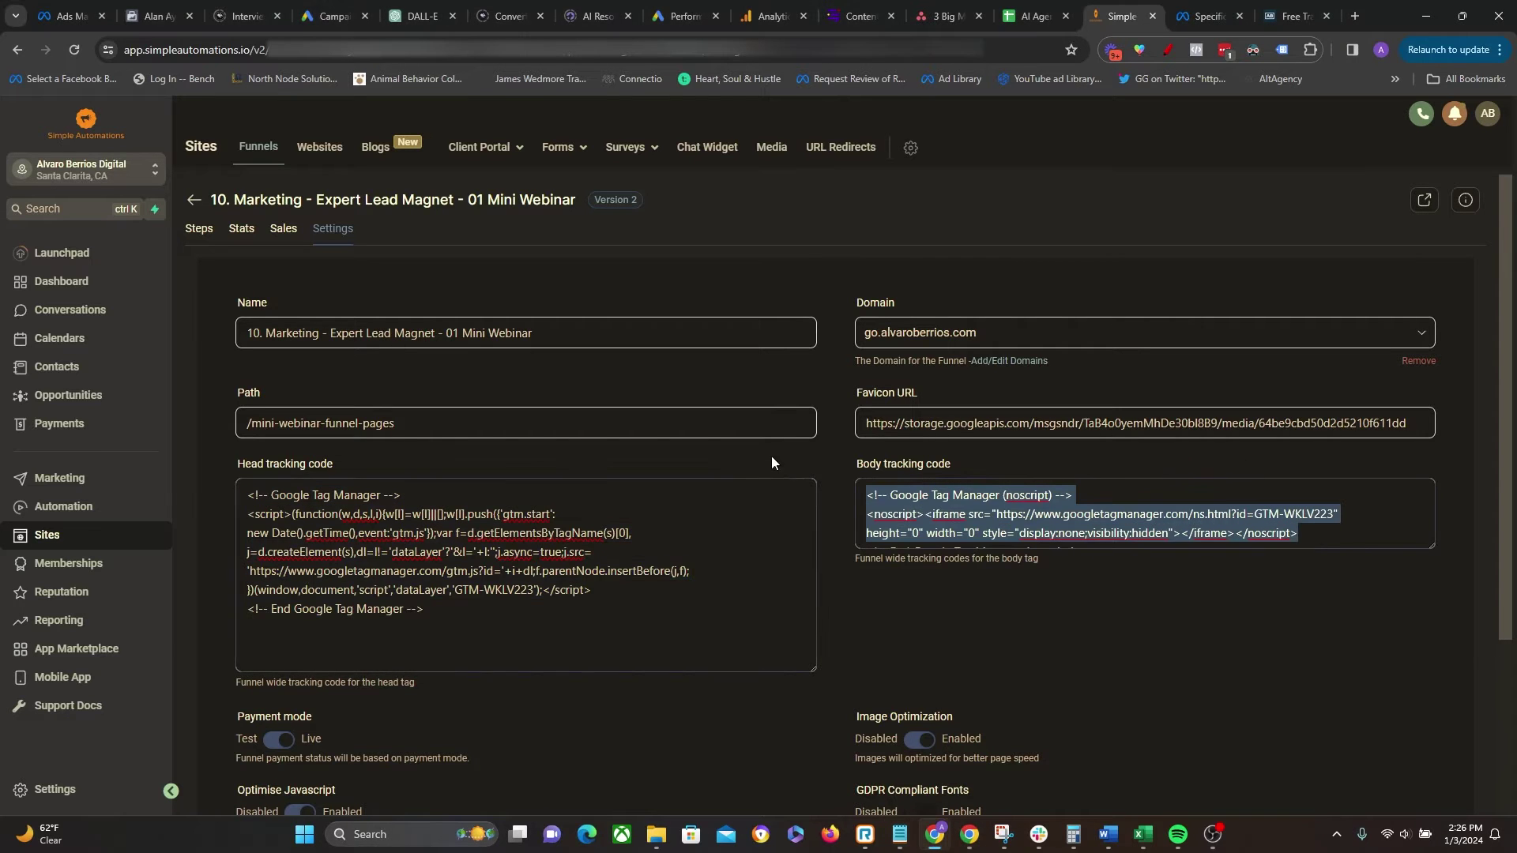
scroll(1148, 543, down, 1)
scroll(1109, 531, up, 1)
key(alt+Tab)
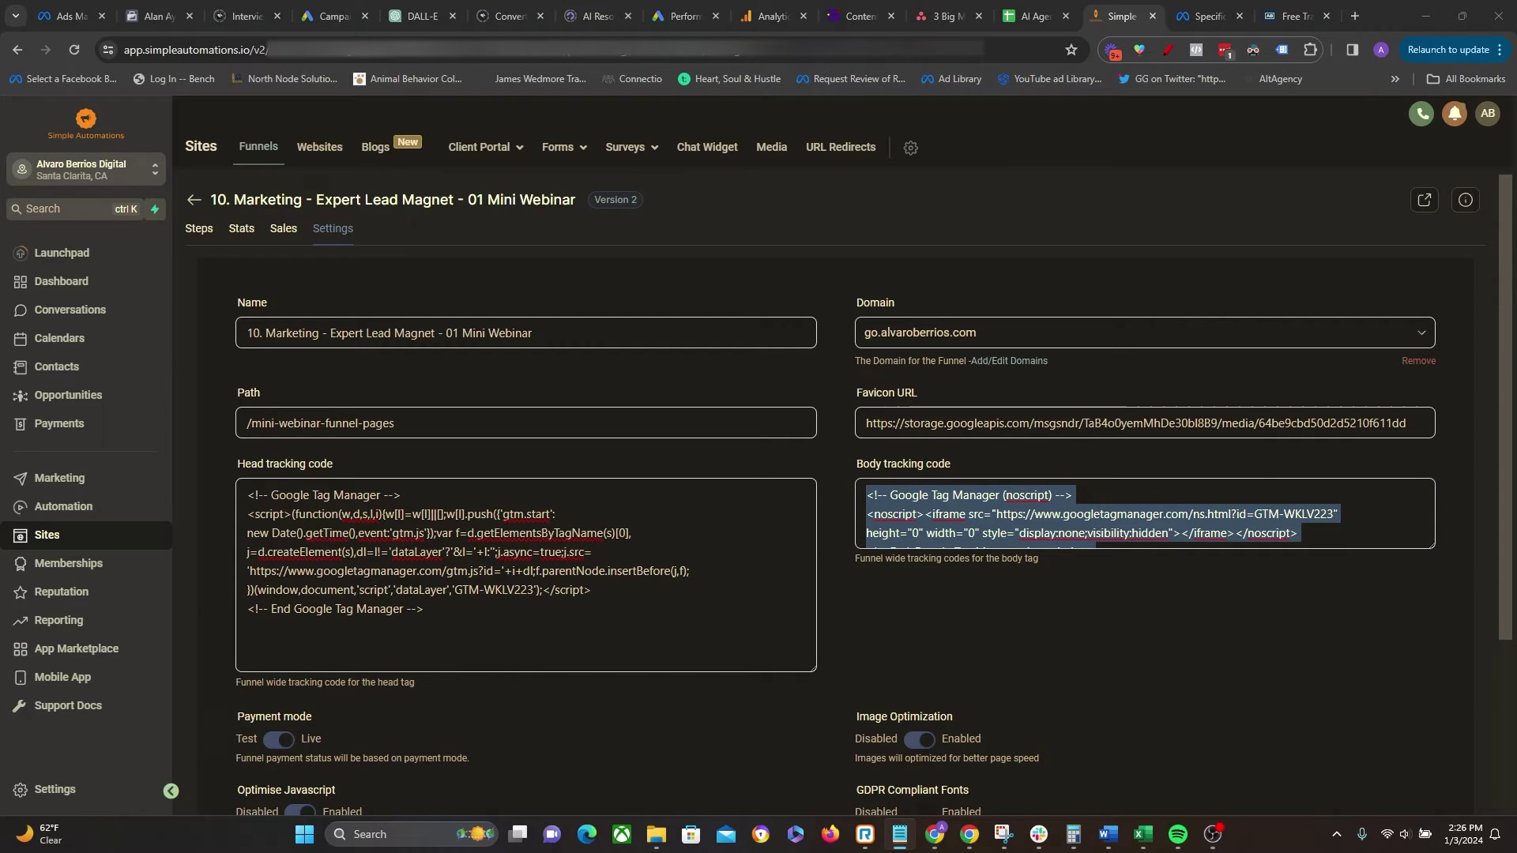
Step: Delete the whole script from both the body and head tracking code of the funnel settings and save the funnel
click(966, 535)
triple_click(966, 535)
drag(867, 494, 1259, 588)
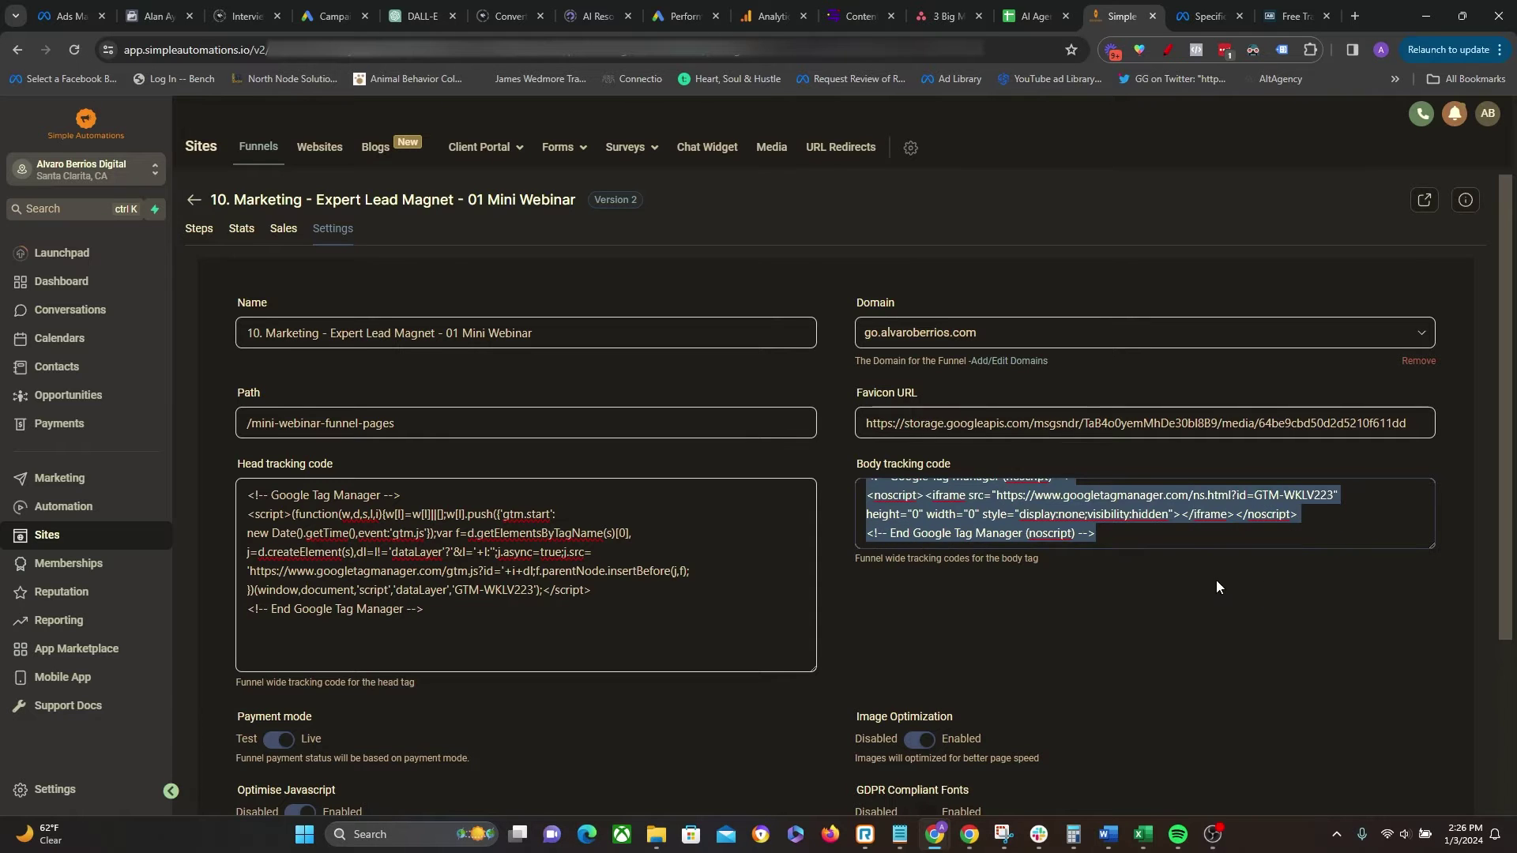
key(BackSpace)
key(shift+Tab)
key(ctrl+a)
key(BackSpace)
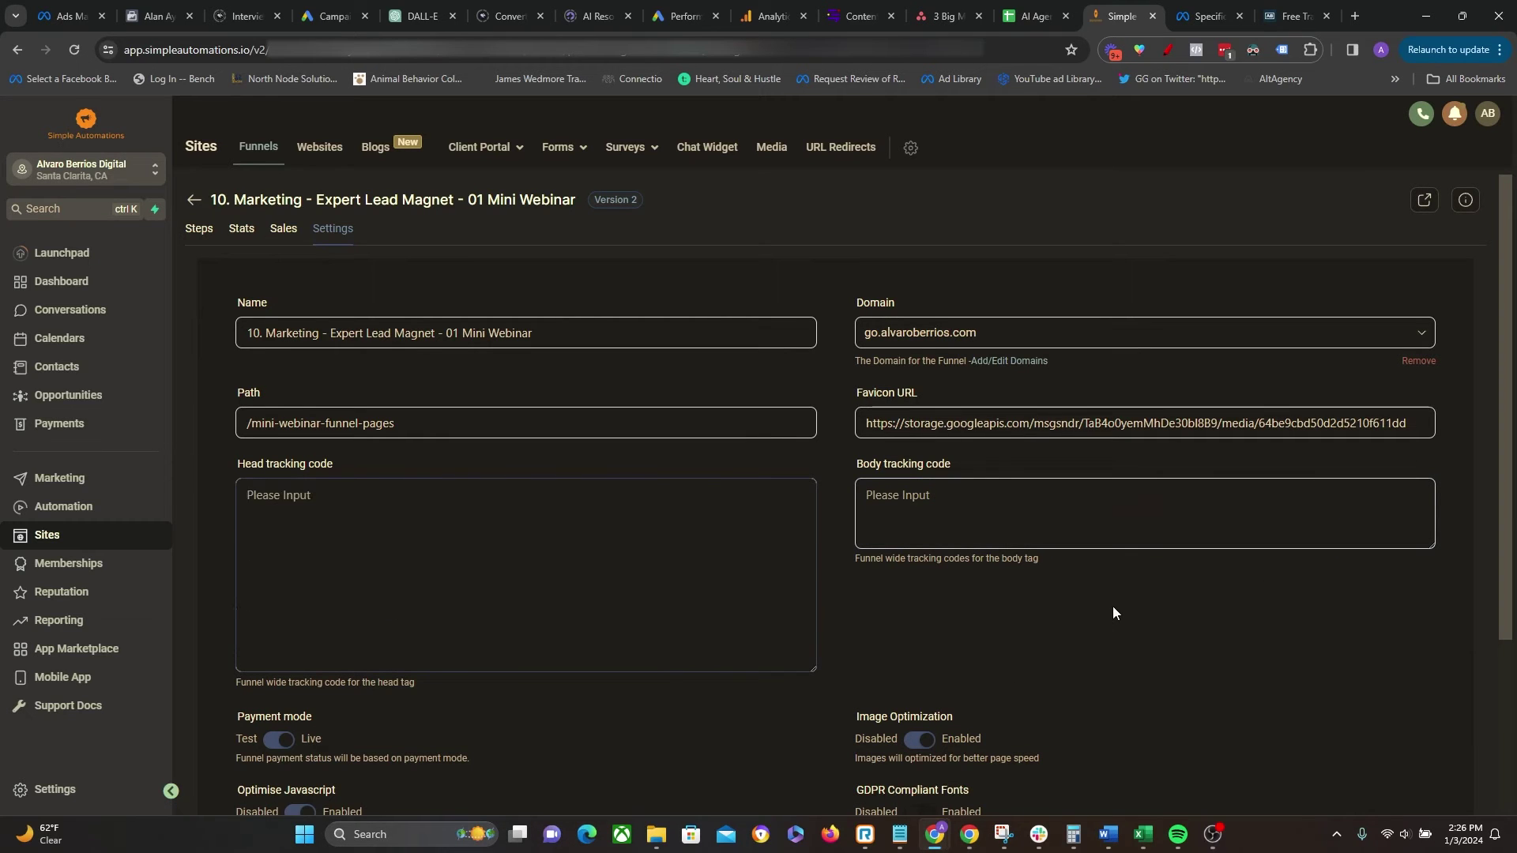
scroll(1111, 608, down, 3)
click(1408, 719)
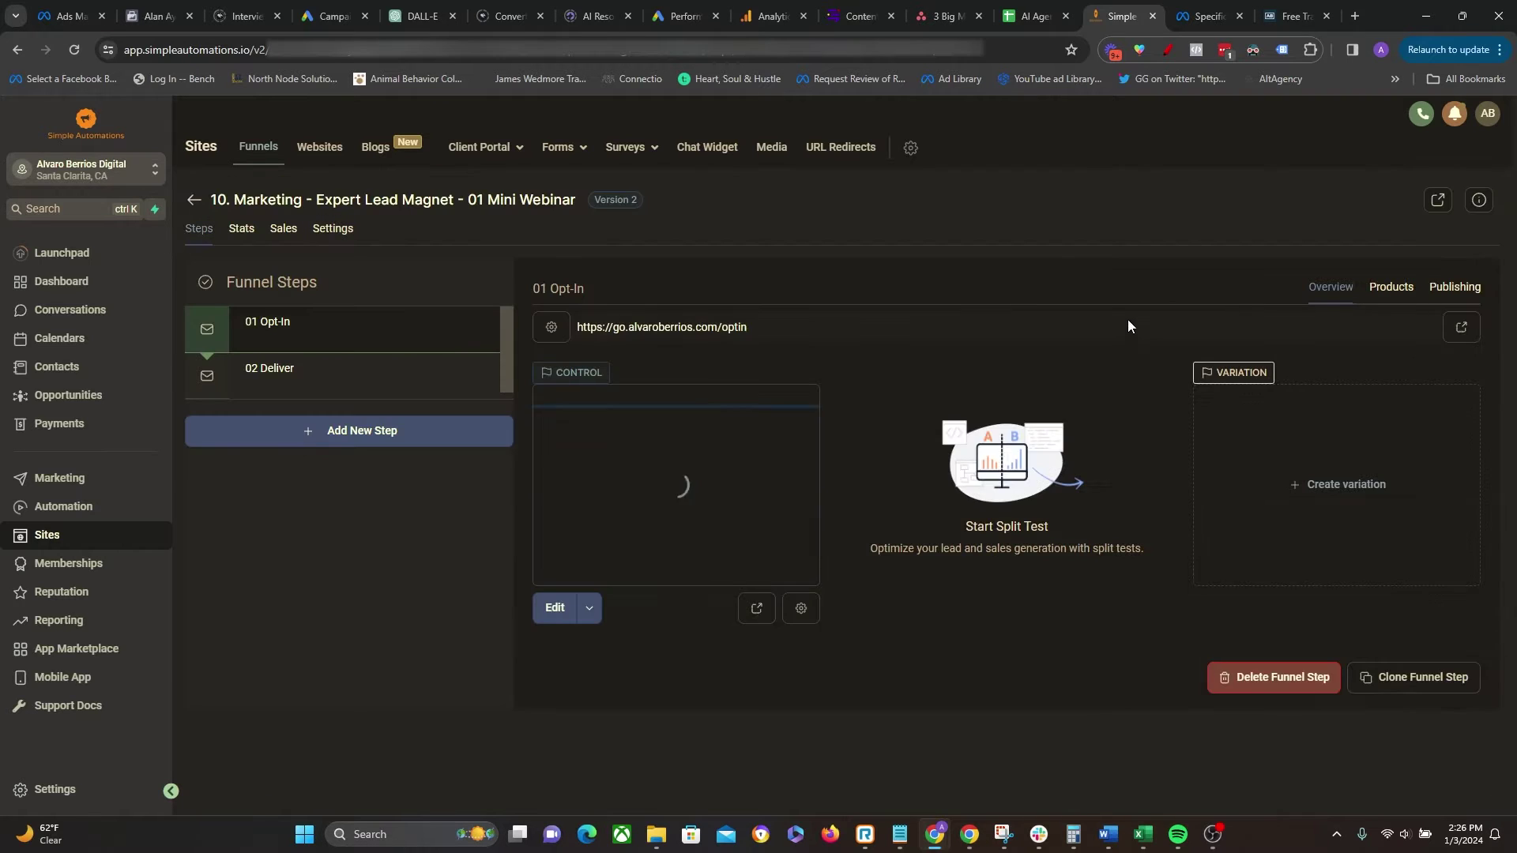
Step: Reload the funnel's opt-in page and examine the PageView event details in Meta Pixel Helper
click(1300, 16)
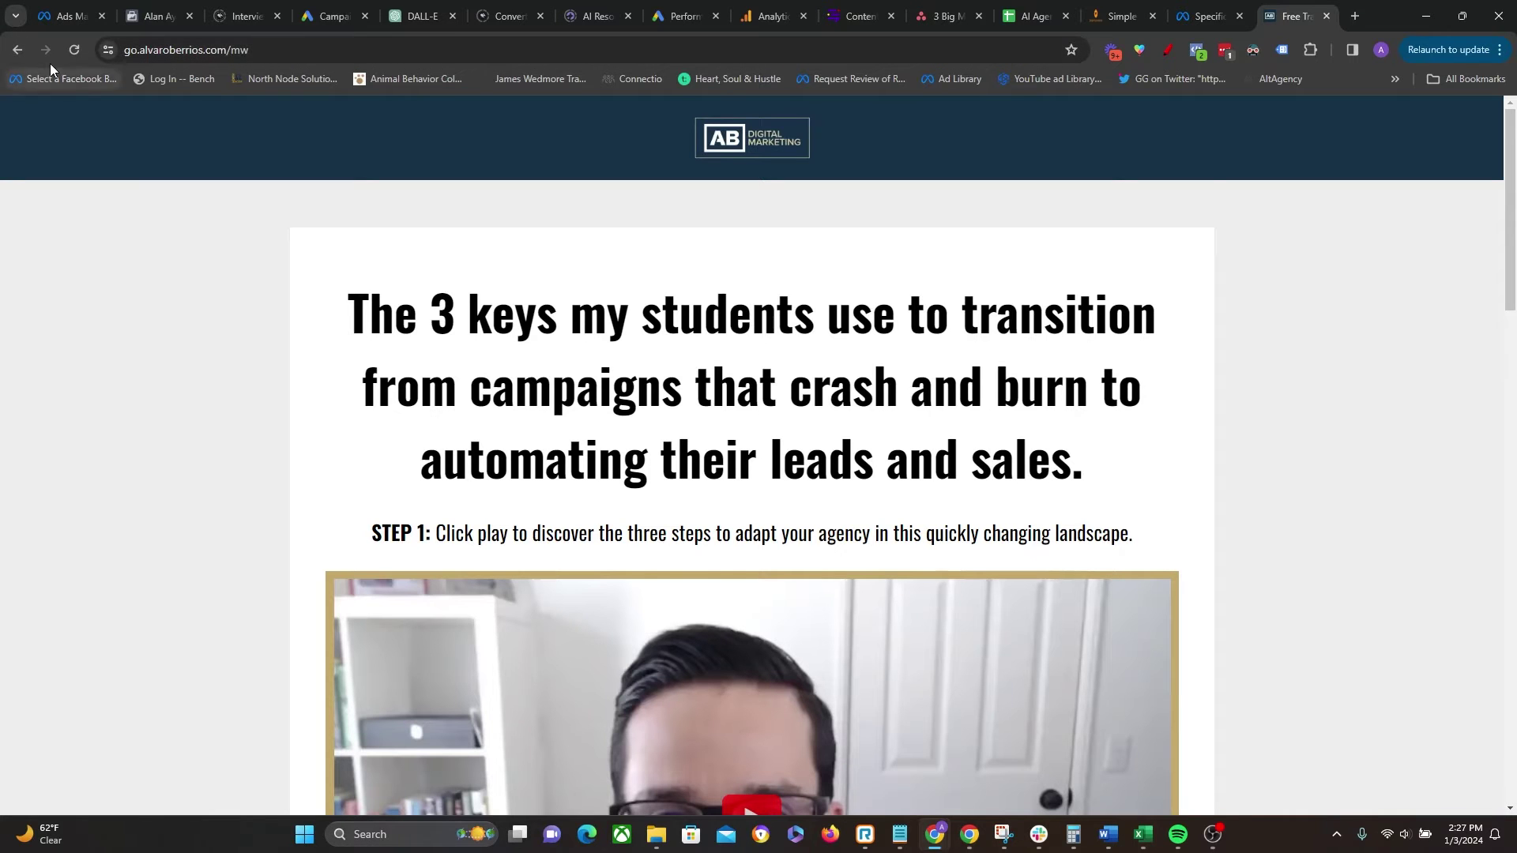
click(19, 50)
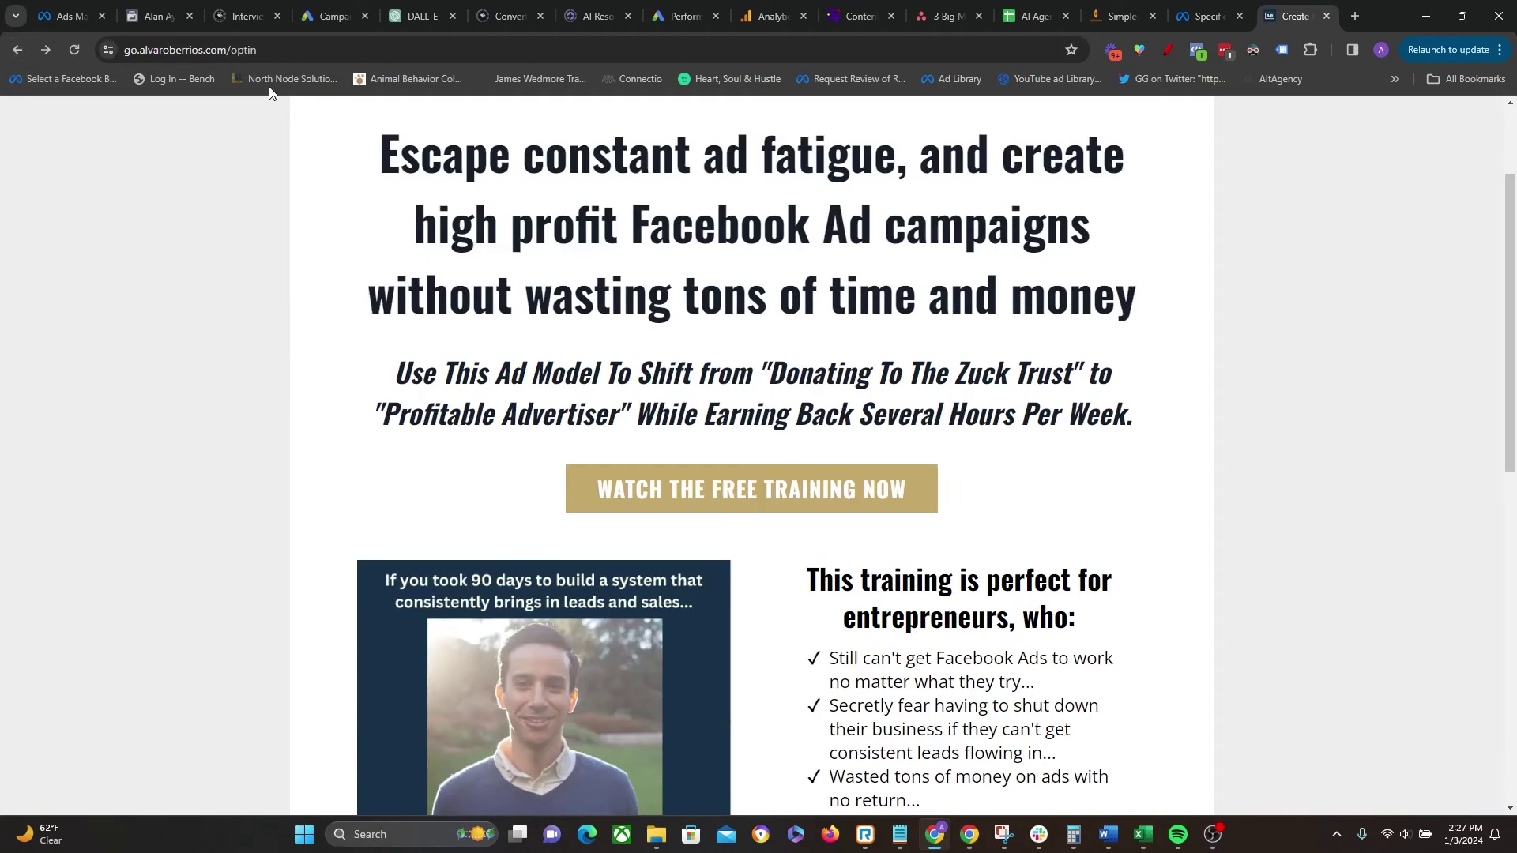
click(74, 50)
click(1198, 51)
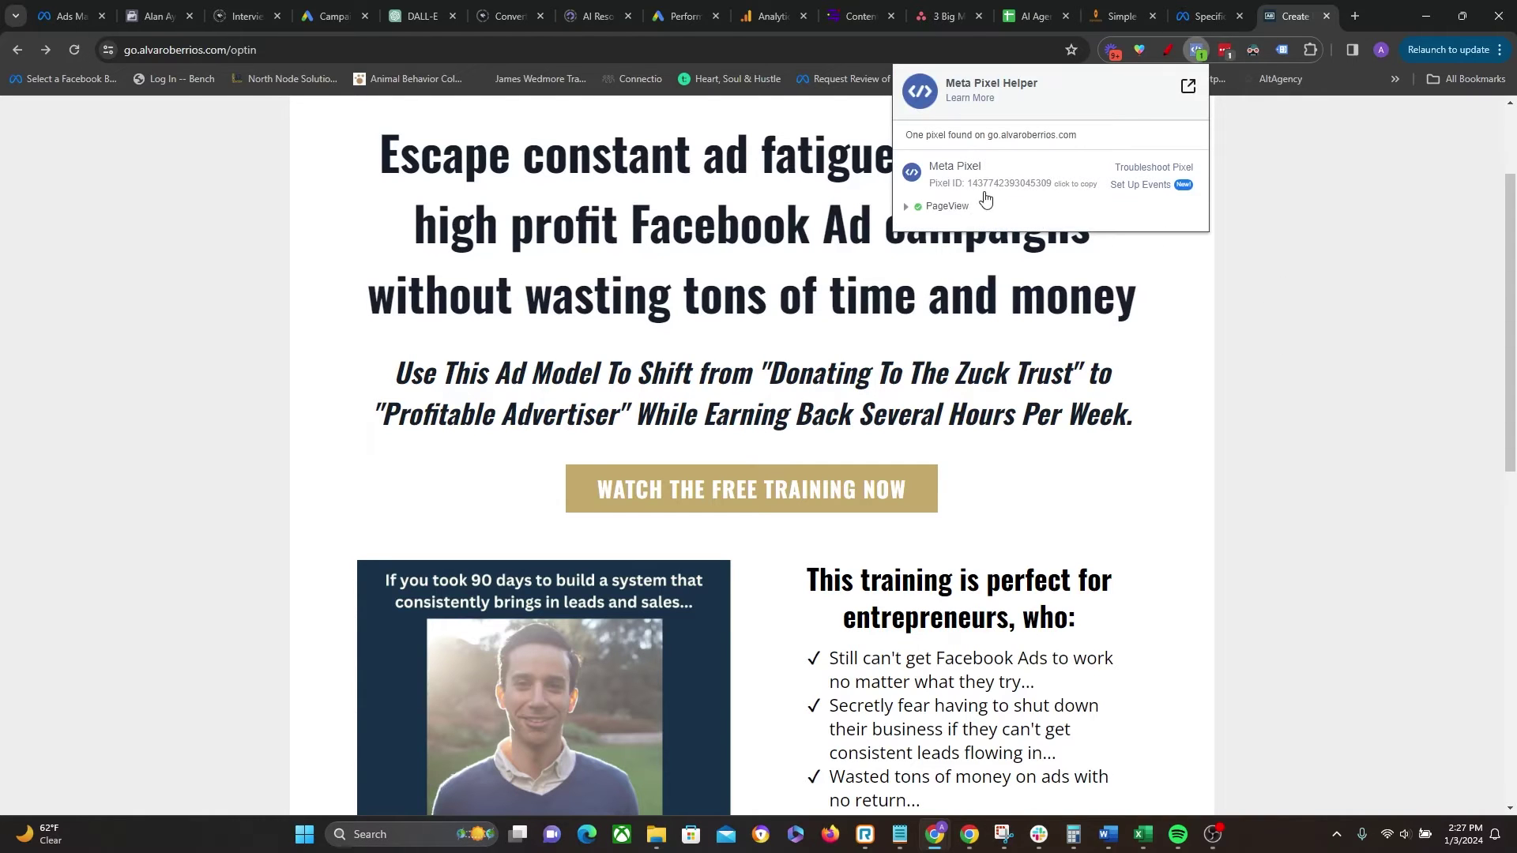
click(905, 209)
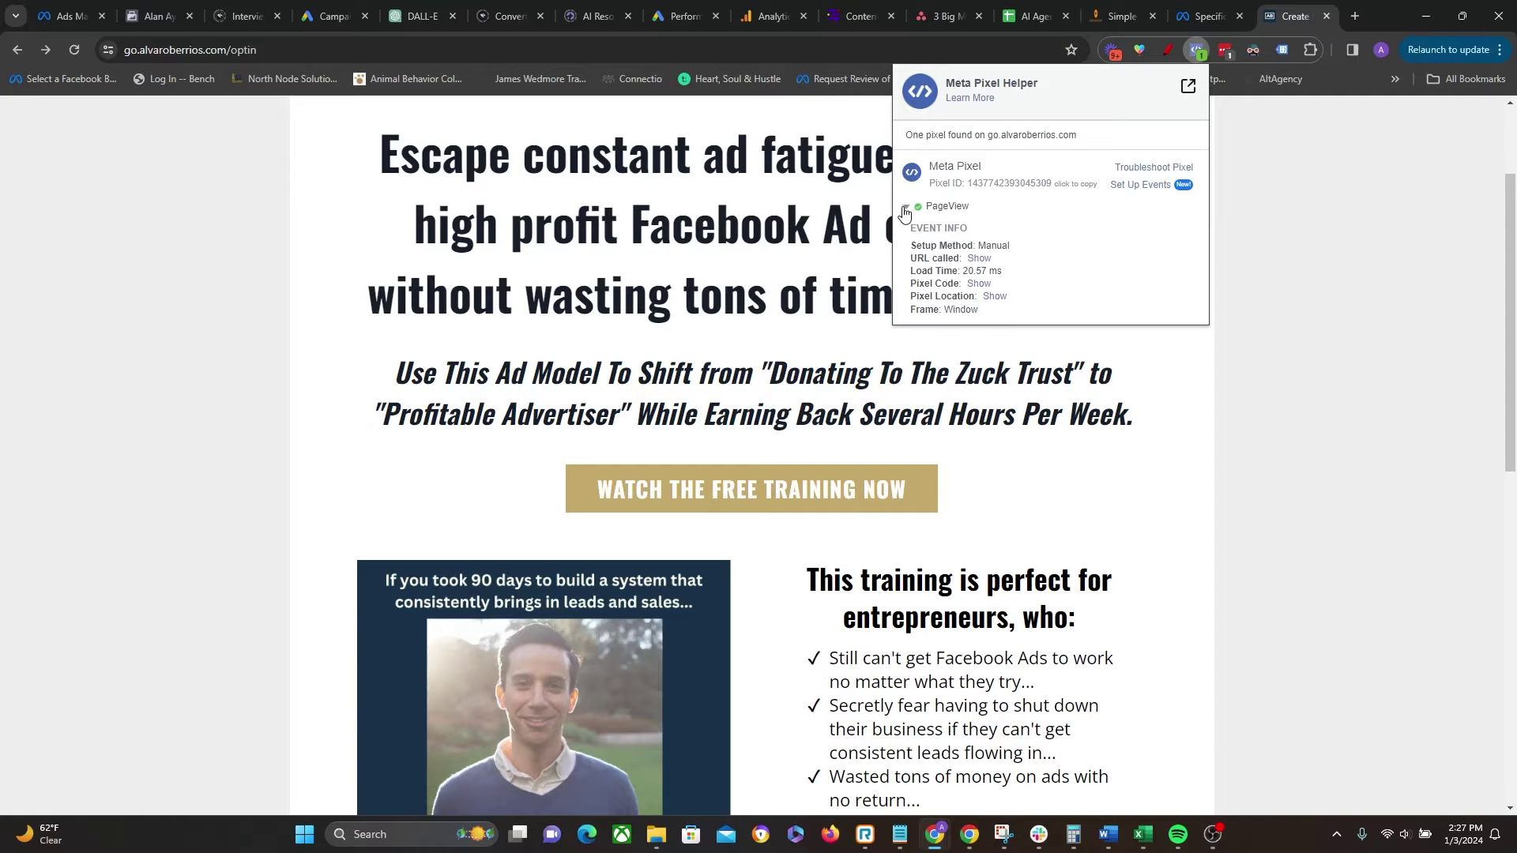
Step: Return to the training delivery page, reload it and check its pixel events in Meta Pixel Helper
click(44, 50)
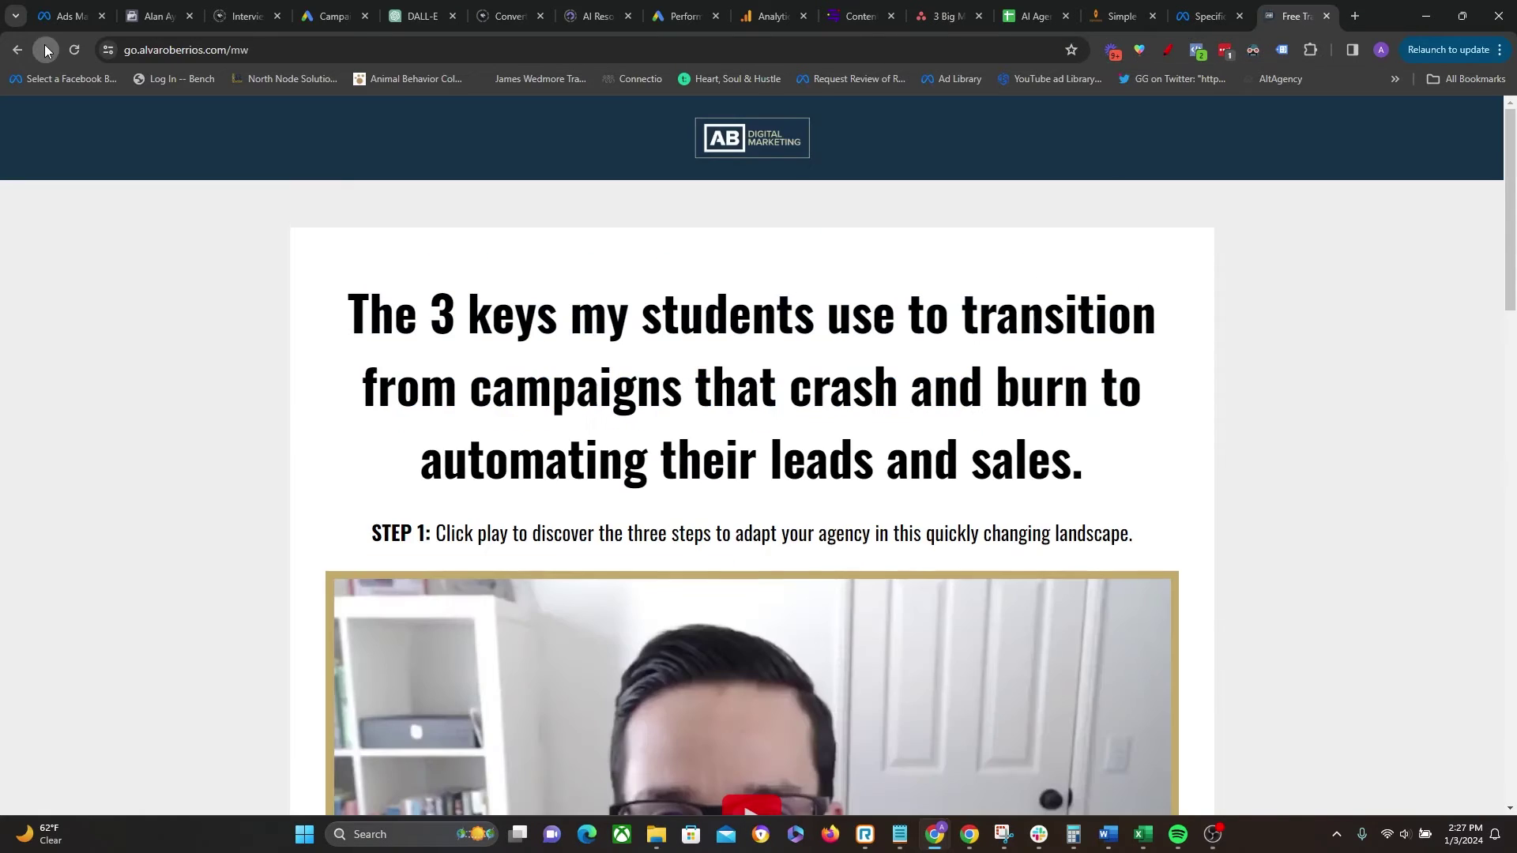
click(63, 53)
click(1197, 49)
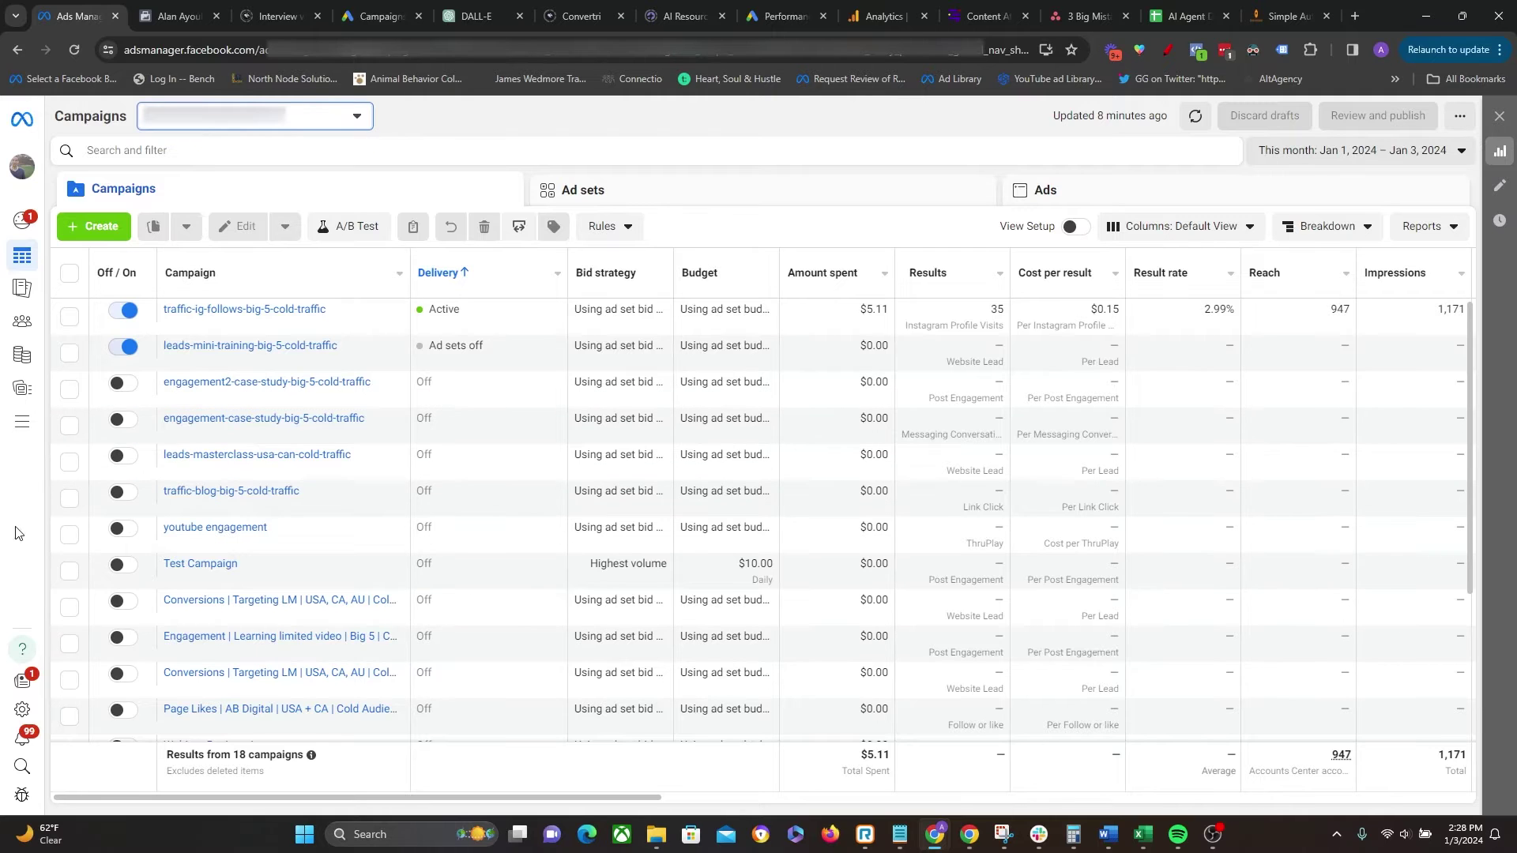
Step: Open Audiences in Ads Manager and start a custom audience with Website as its source
click(22, 421)
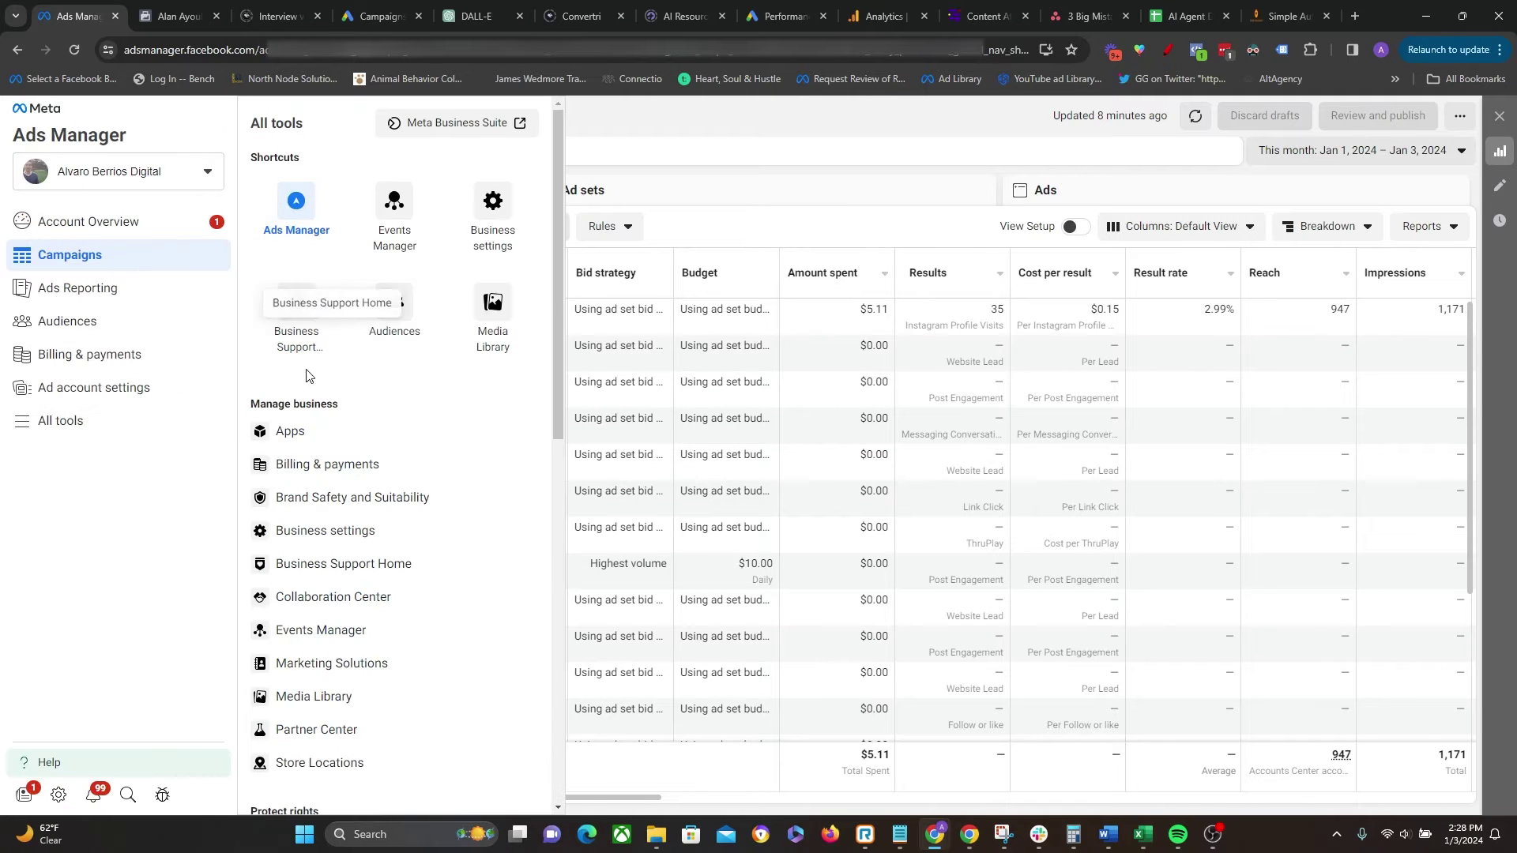
click(400, 316)
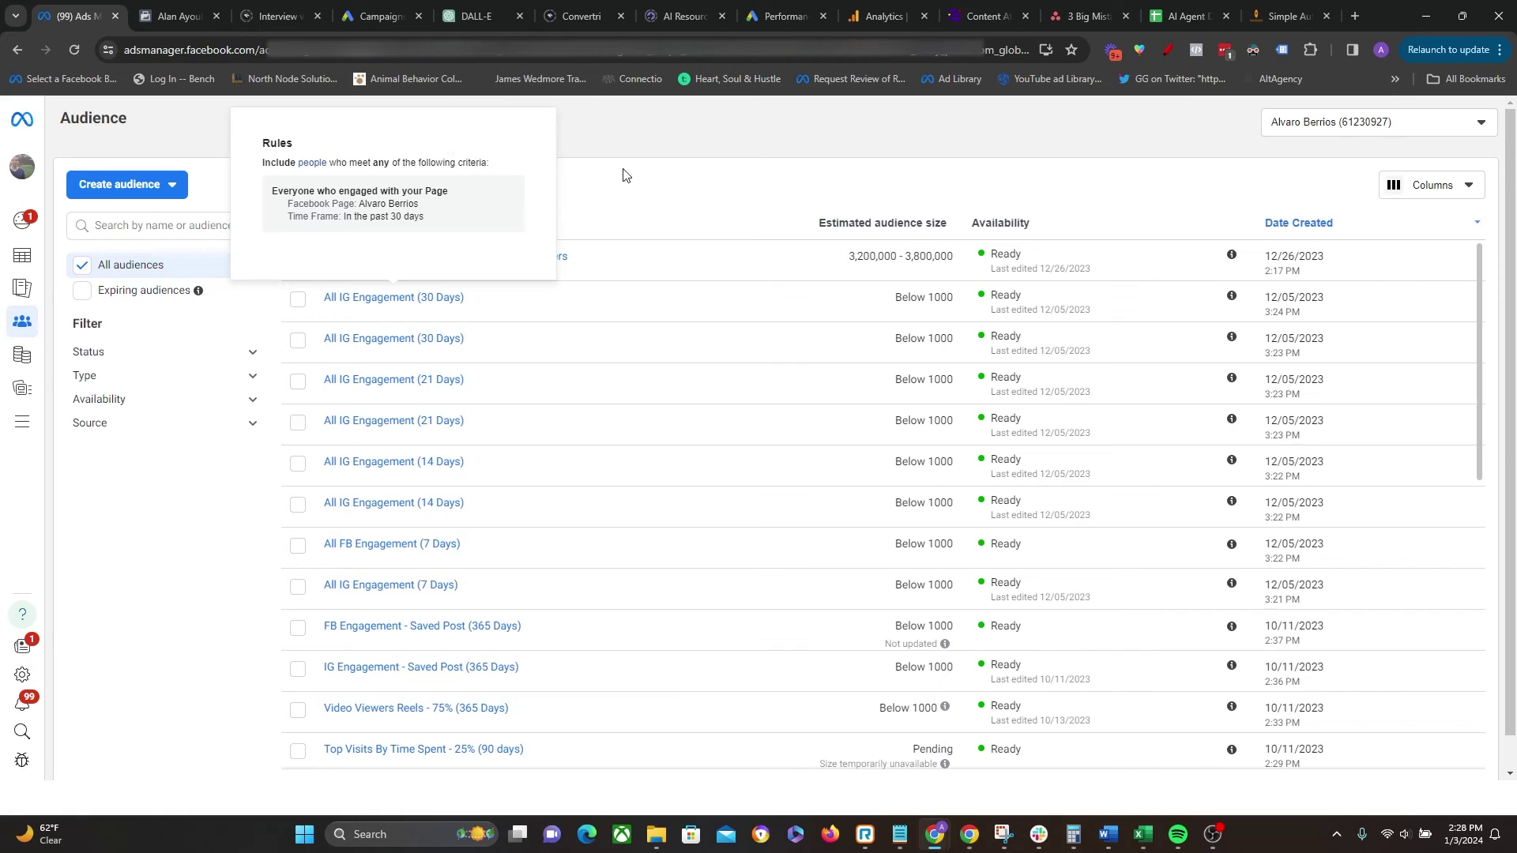
click(120, 184)
click(129, 224)
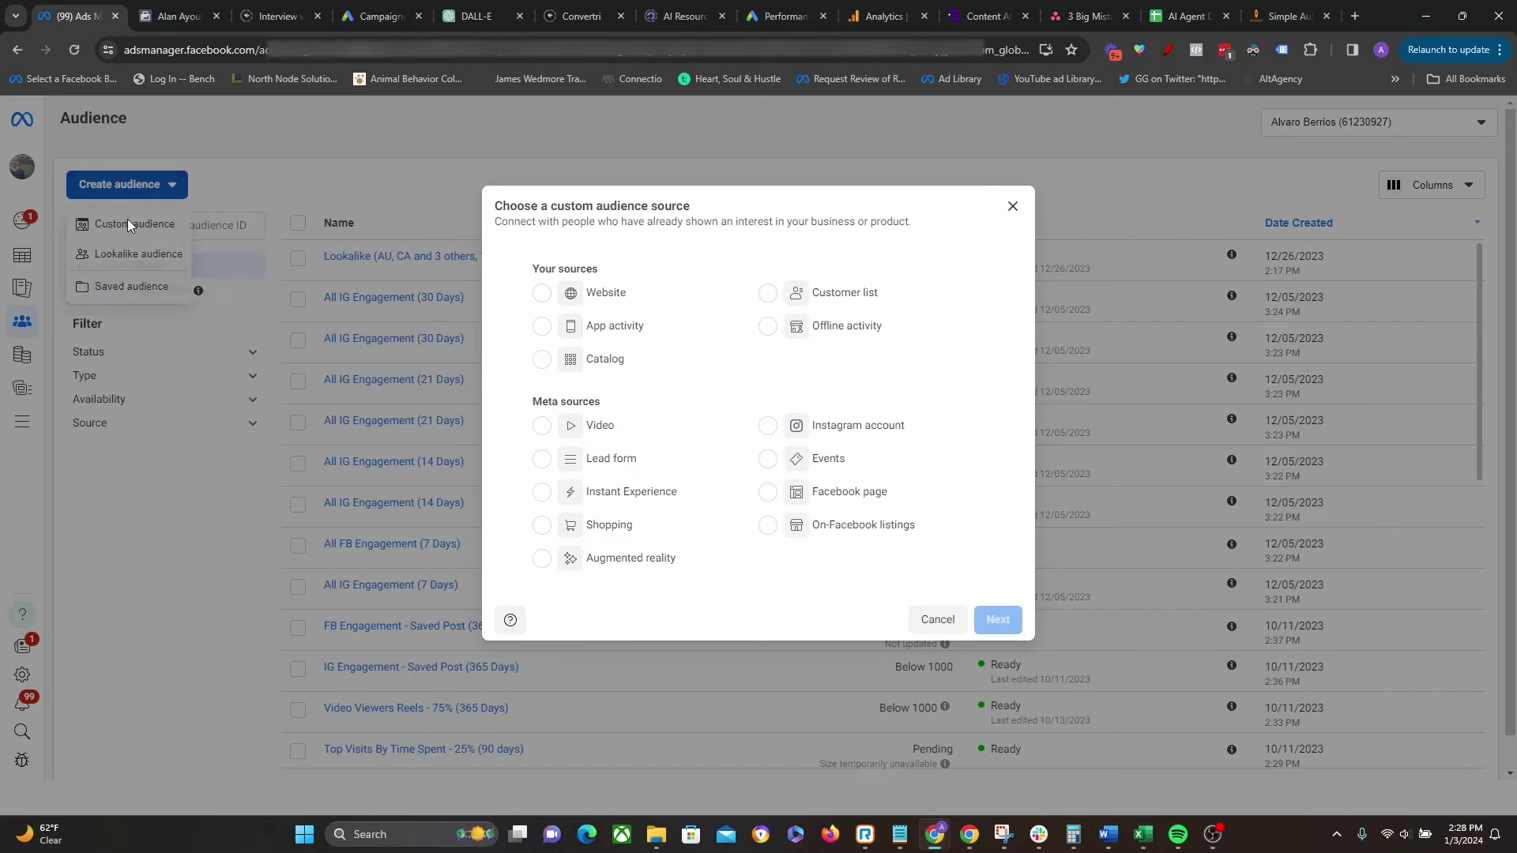
click(542, 292)
click(998, 621)
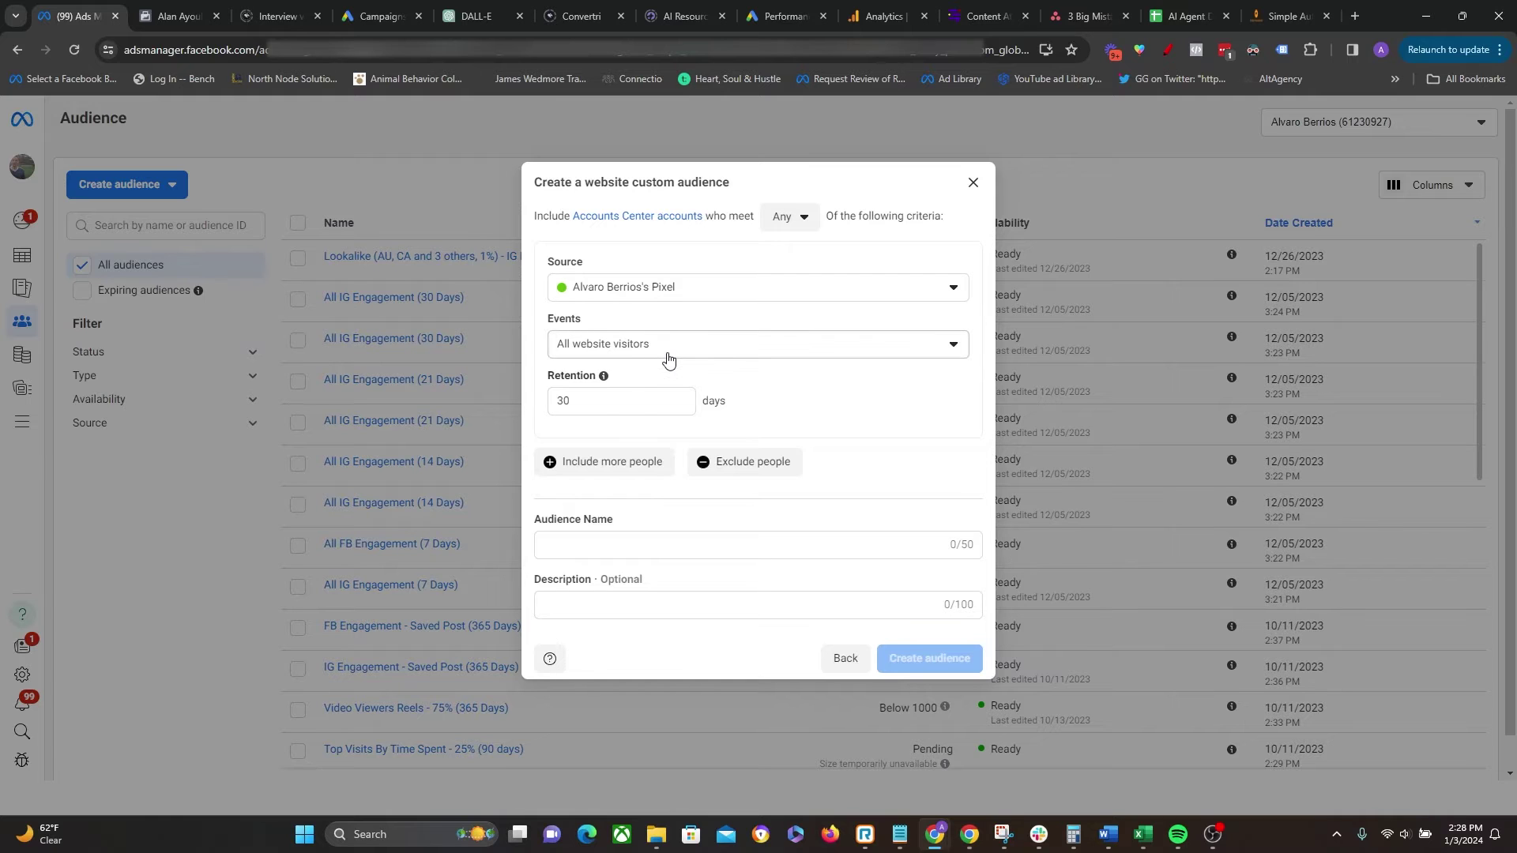
Step: Base the website custom audience on the Lead event with a retention of 179 days
click(669, 355)
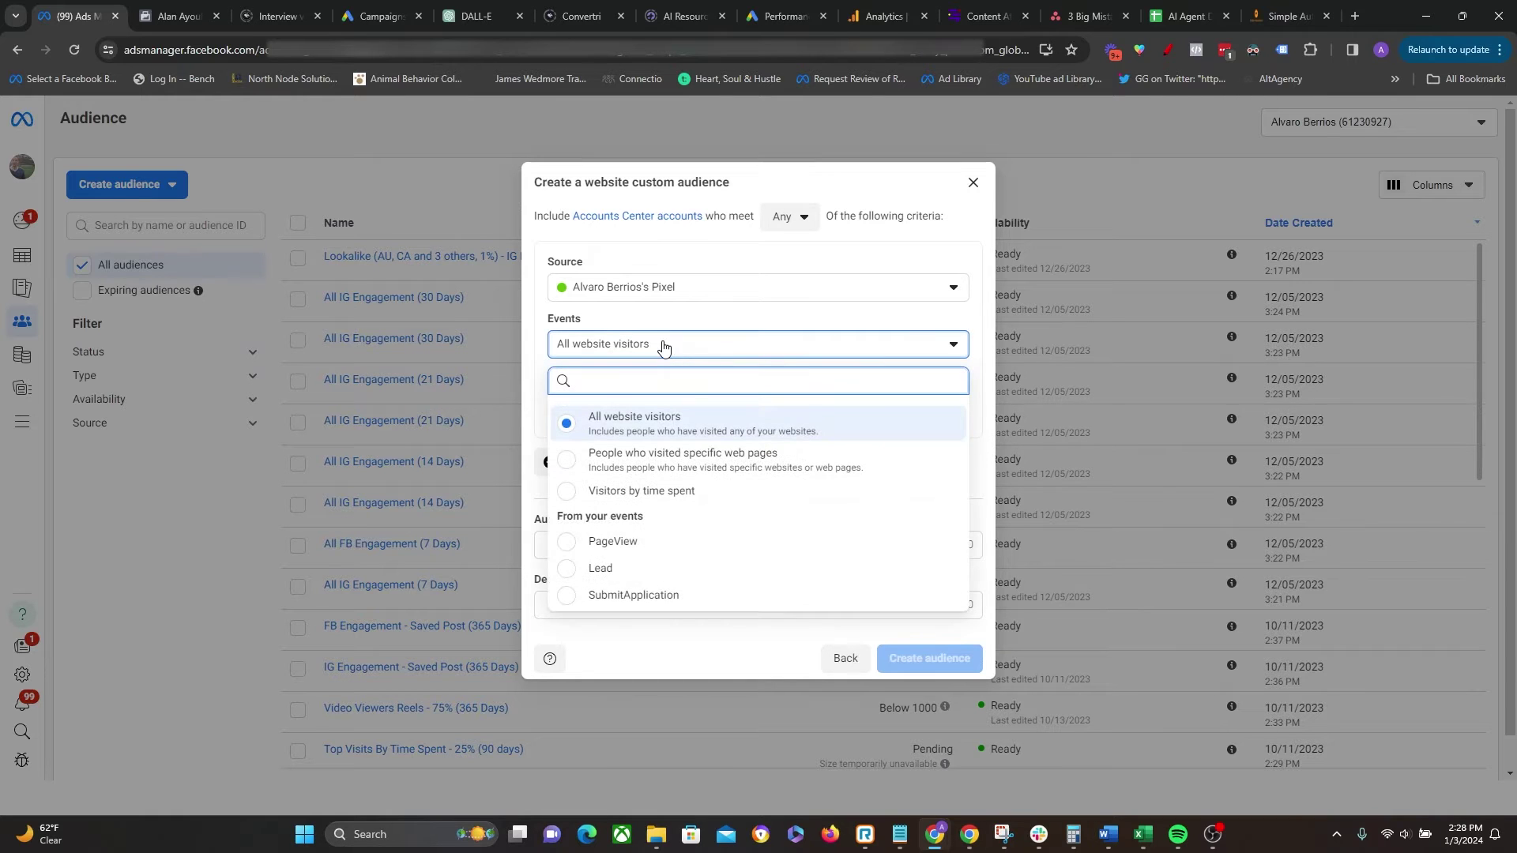
click(597, 570)
double_click(608, 392)
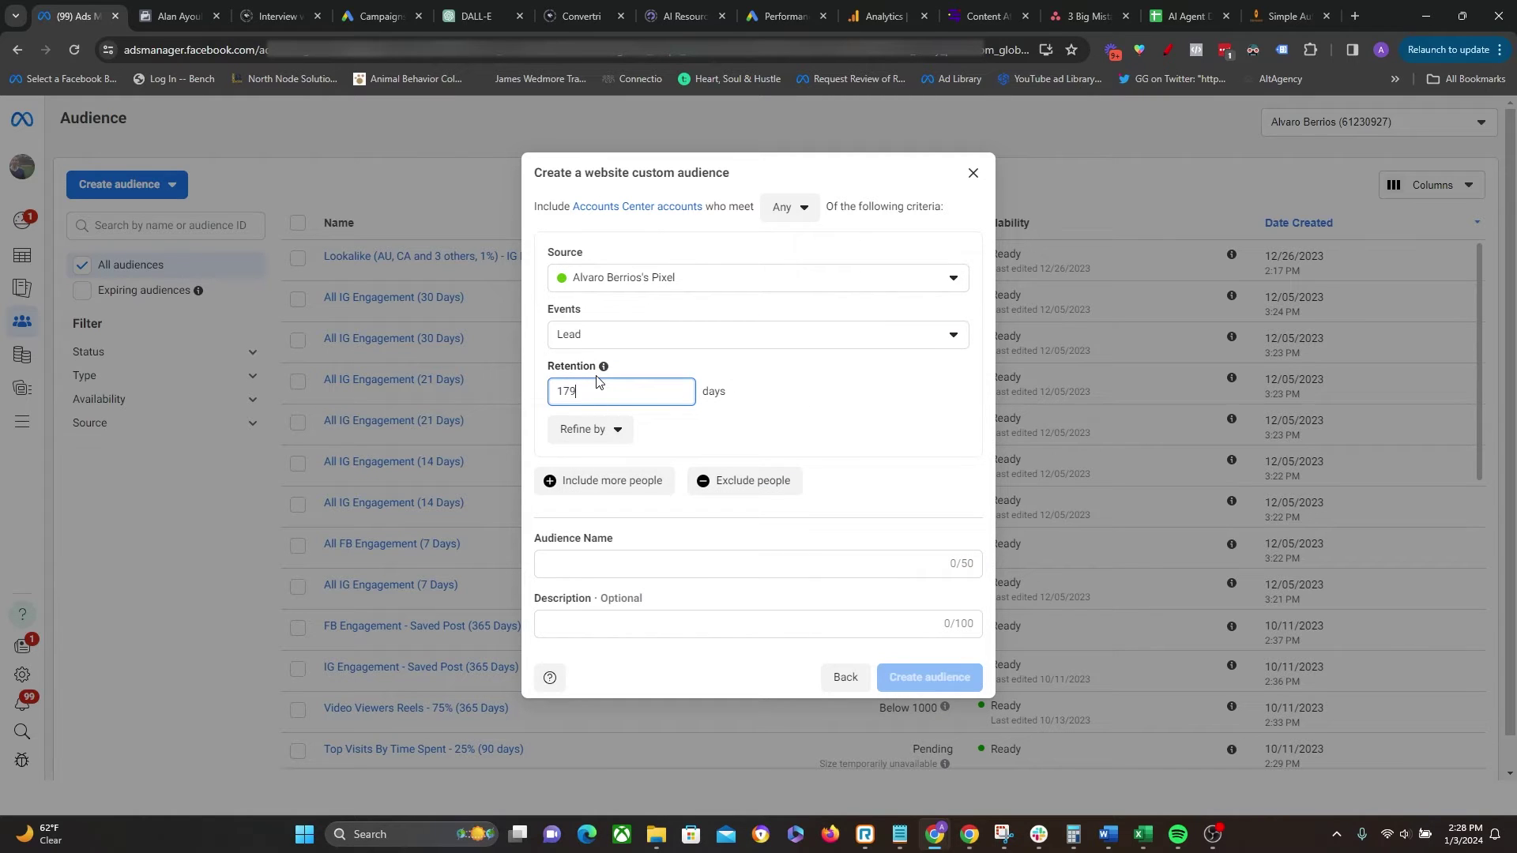
drag(579, 393, 542, 397)
click(602, 387)
Step: Name the audience "All Leads (179 days)", create it and close its summary
click(584, 567)
text(All)
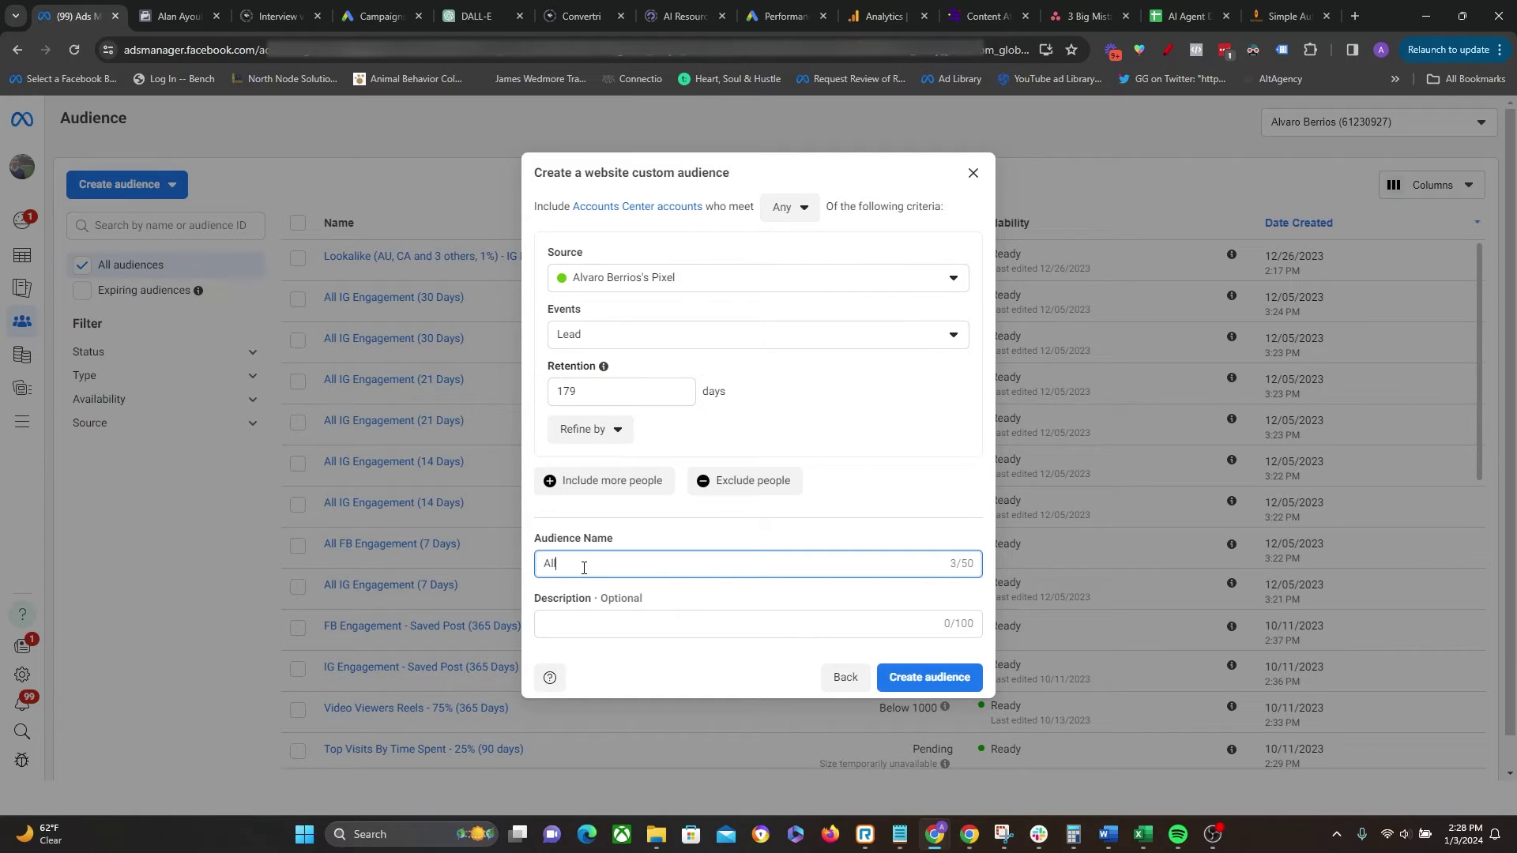
text( Leads (179 days)
click(916, 677)
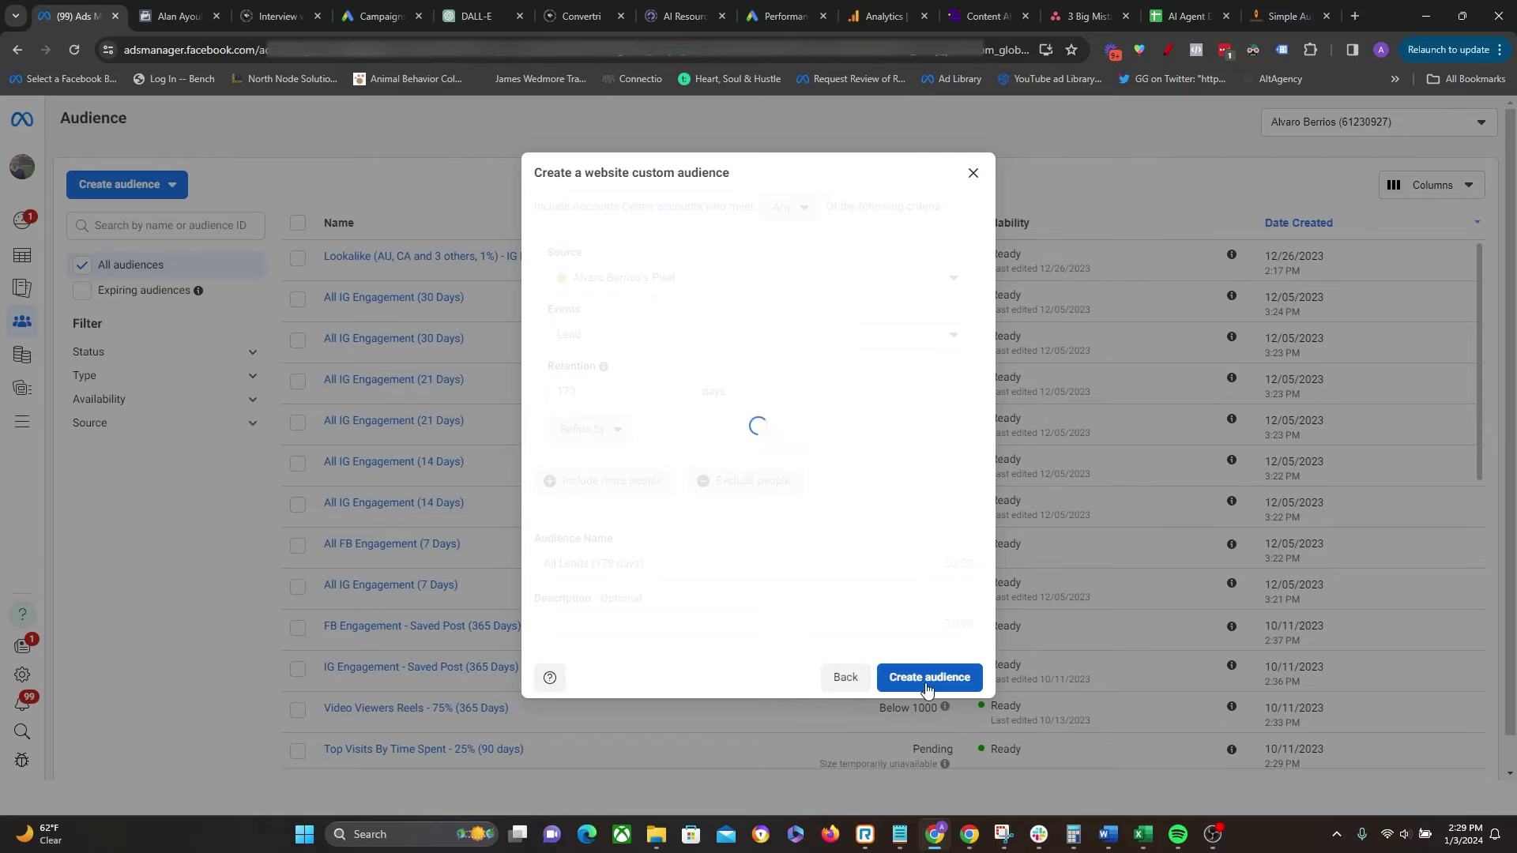
click(958, 598)
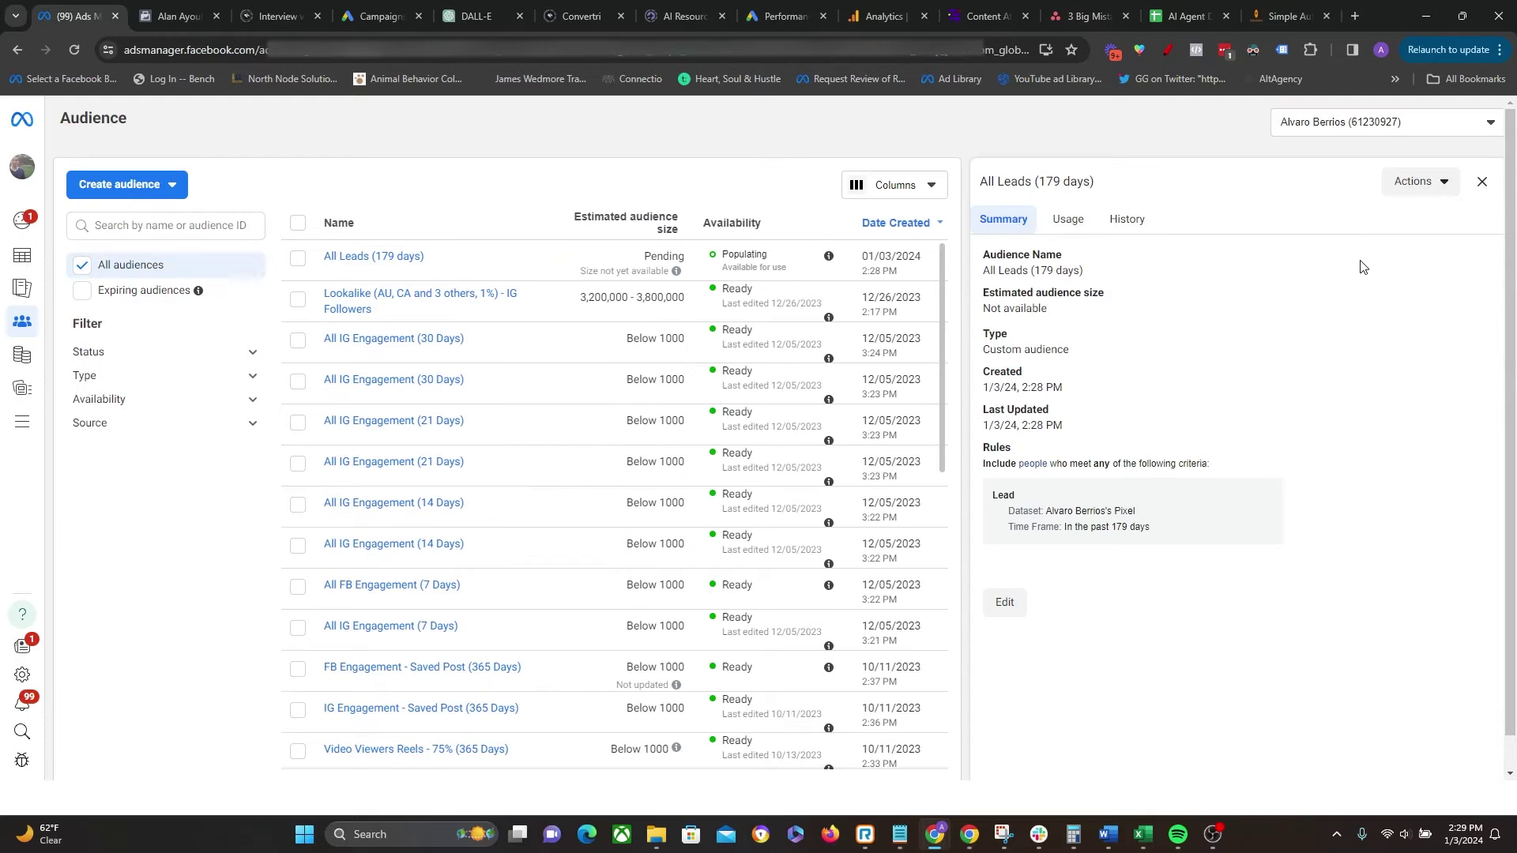
click(1481, 181)
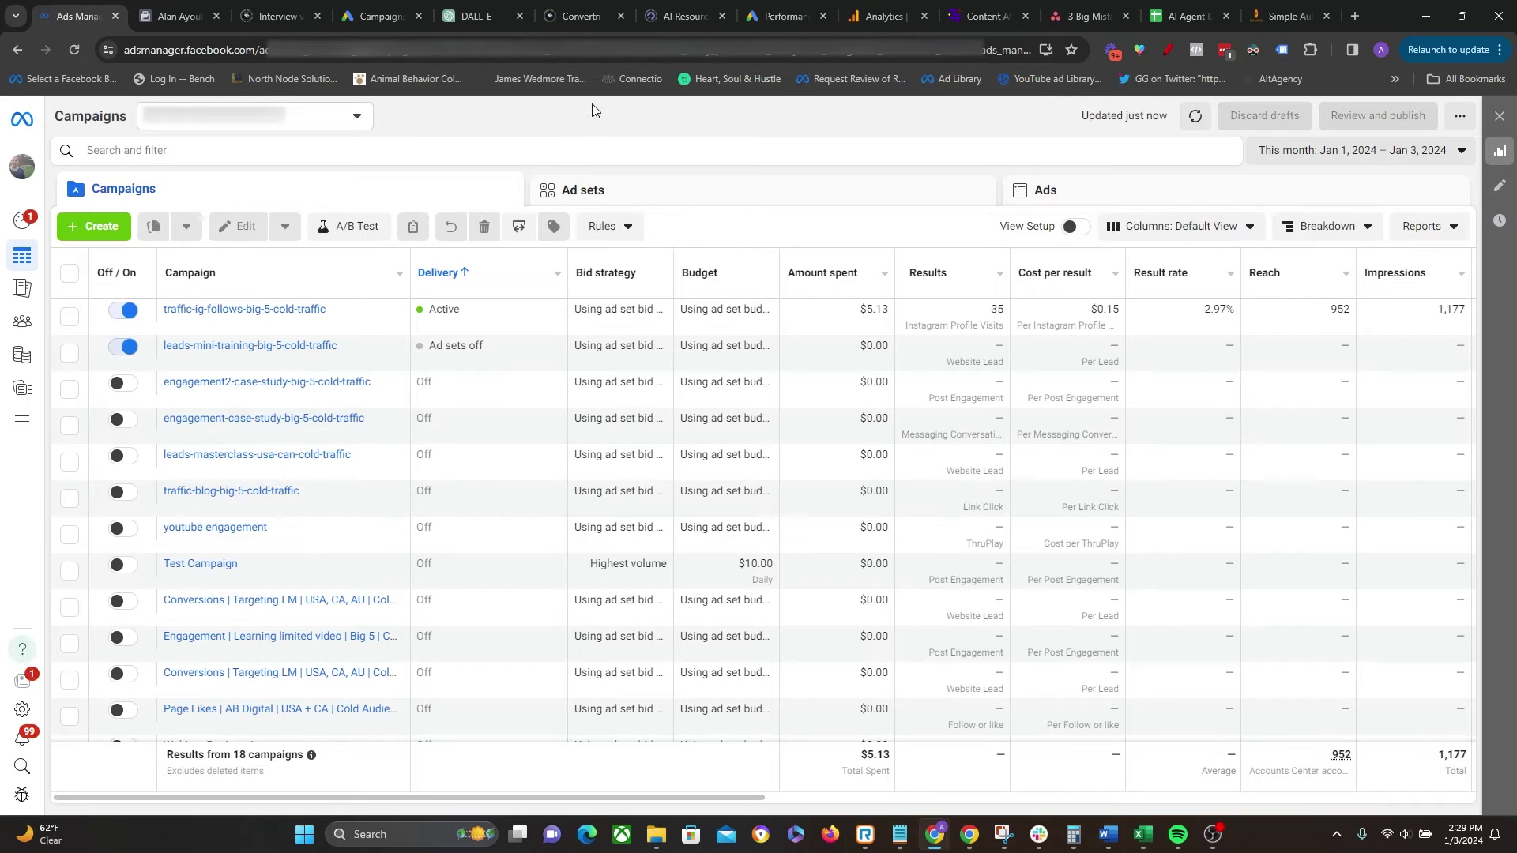
Step: Create a new auction campaign with the Leads objective and the Manual leads campaign setup
click(92, 228)
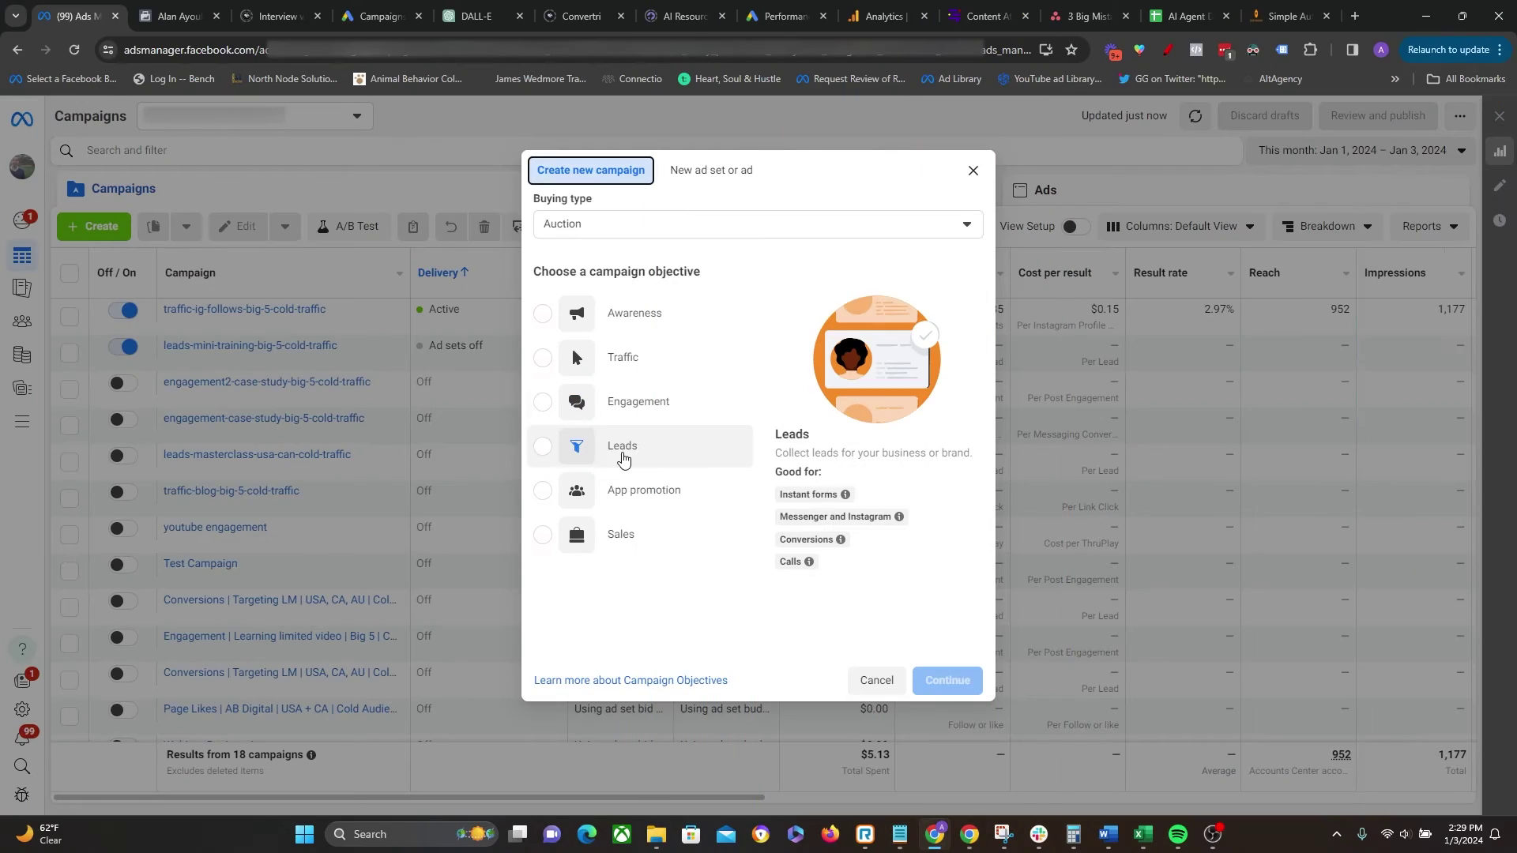
click(576, 454)
click(932, 704)
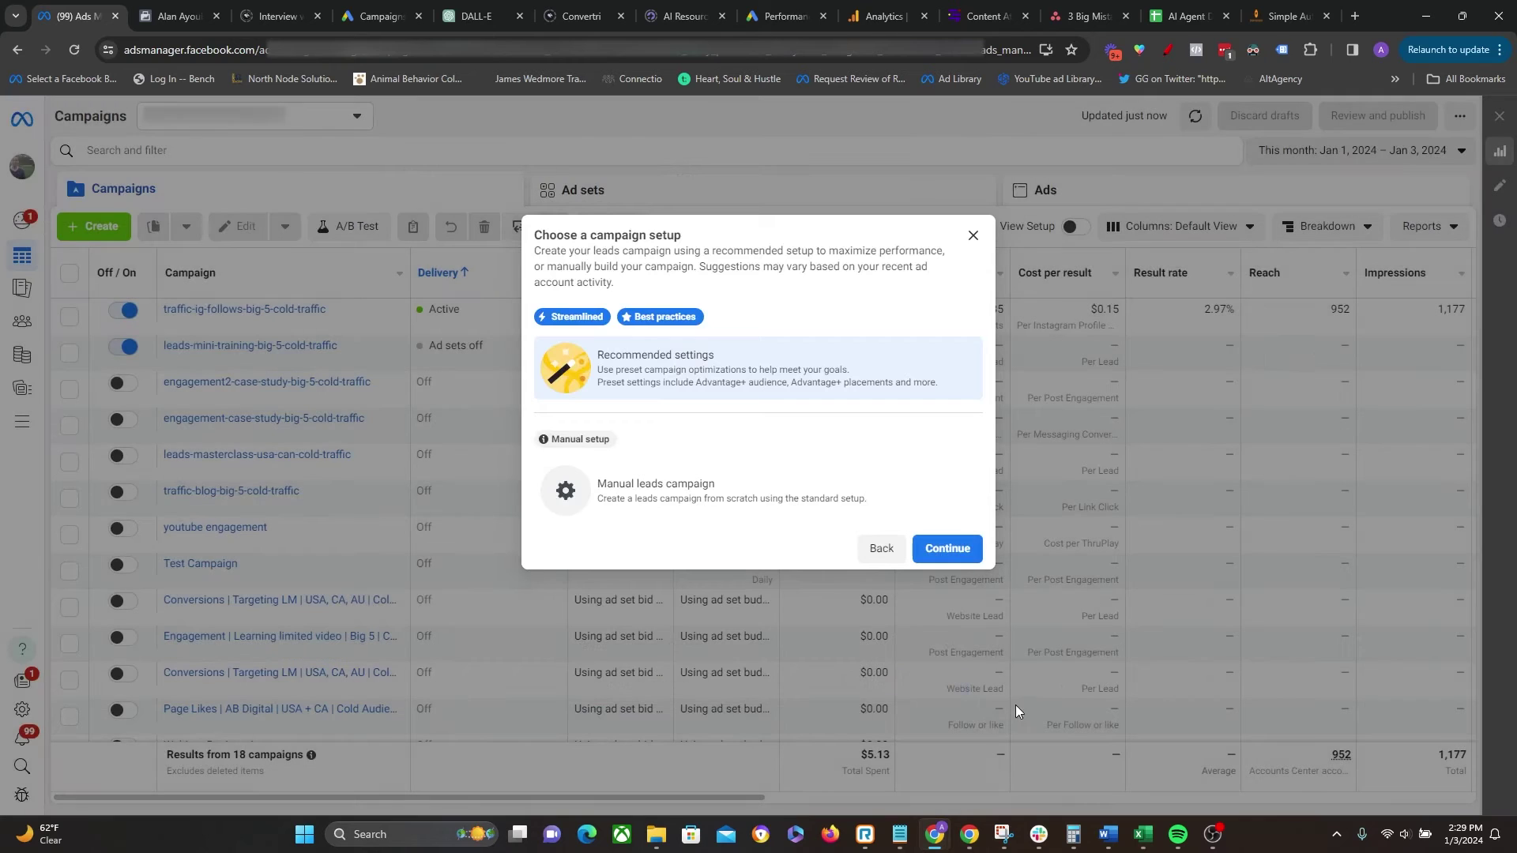
click(700, 489)
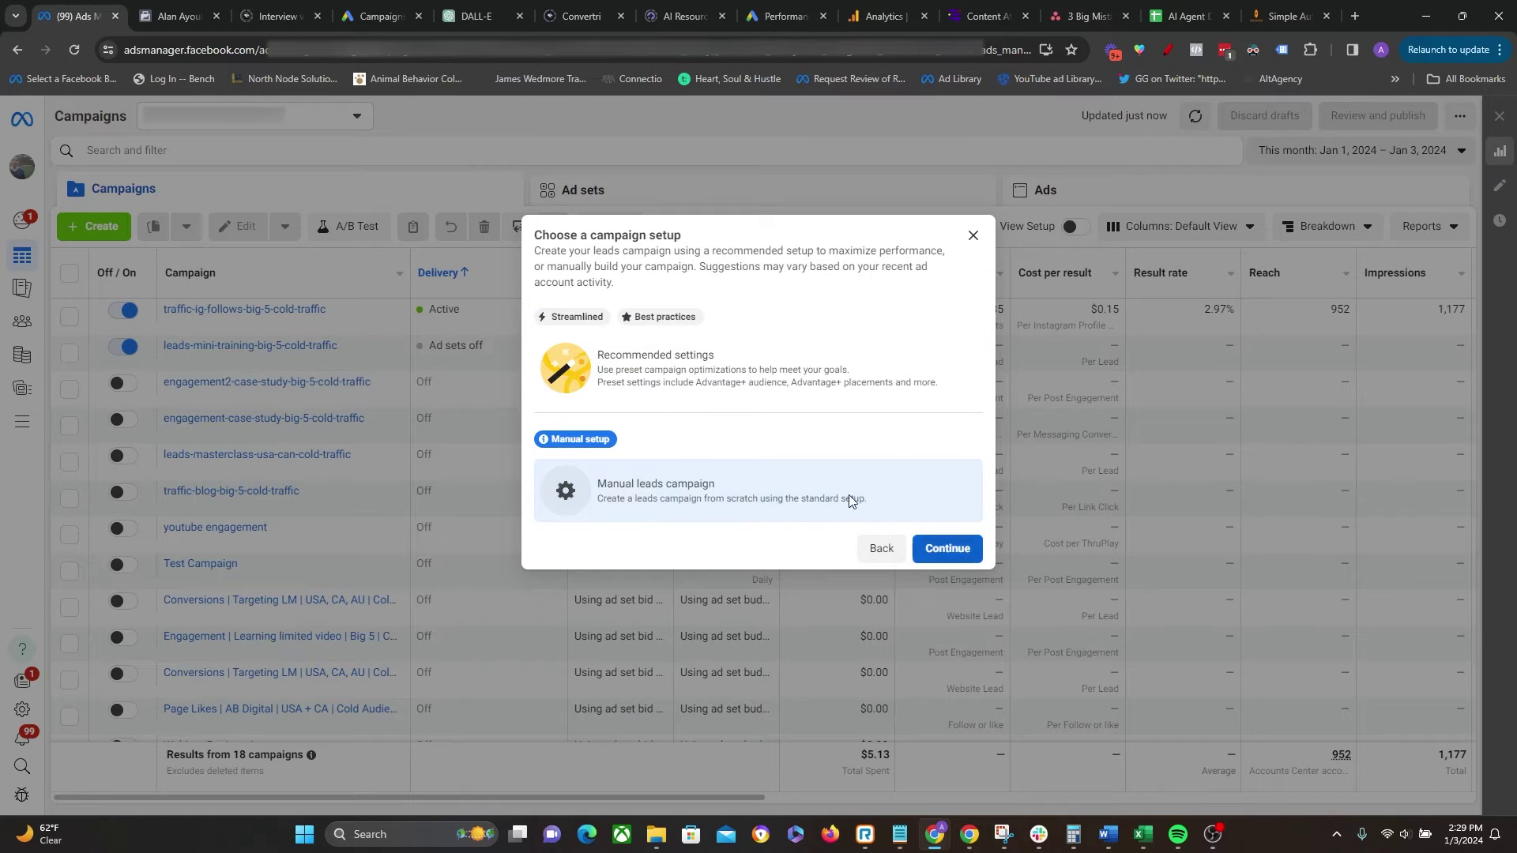
click(962, 563)
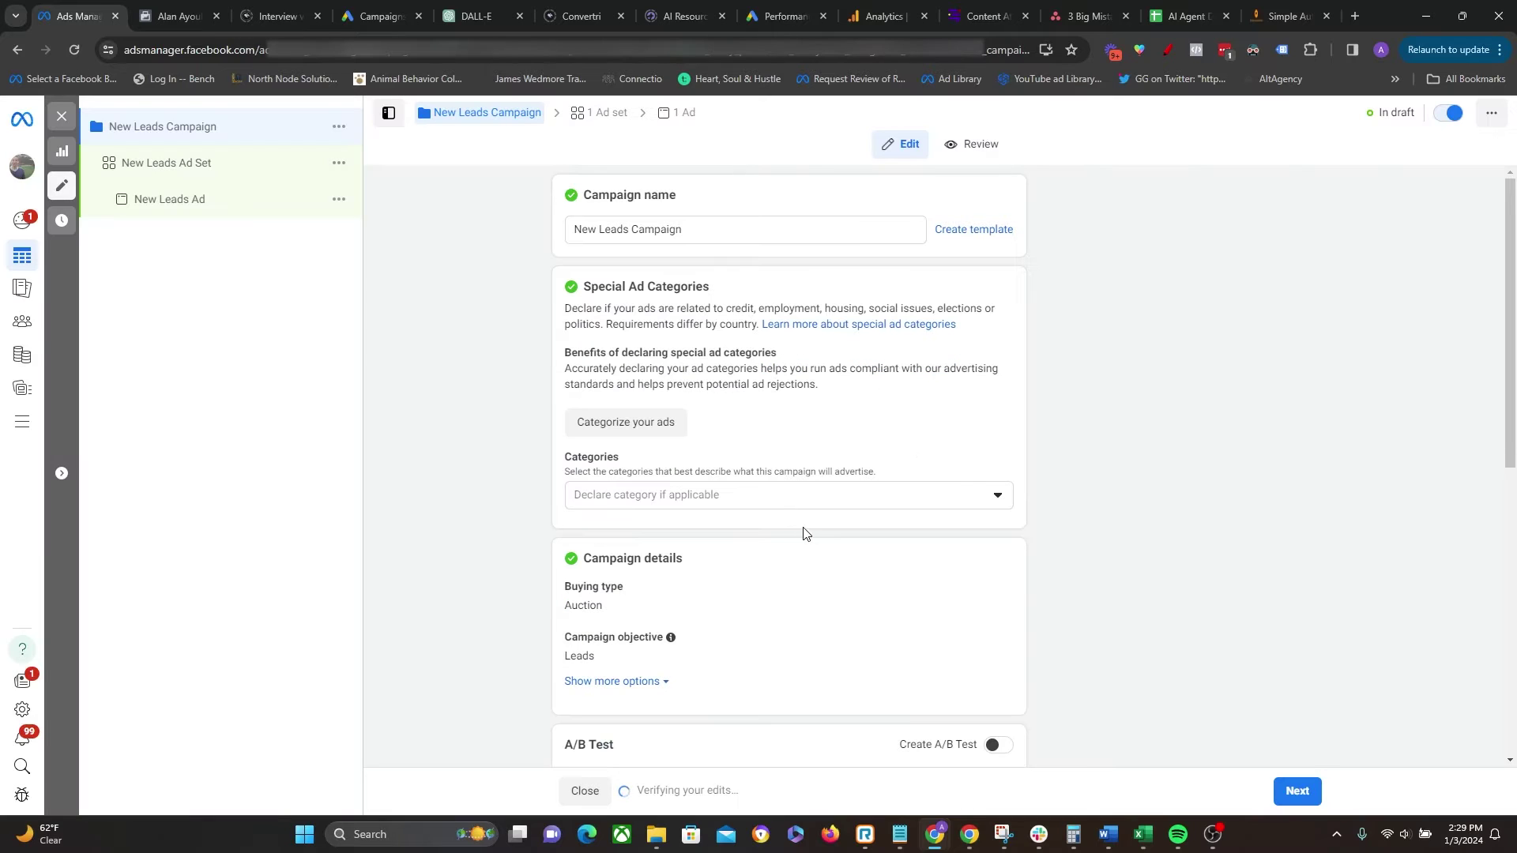
Step: Name the campaign "leads-masterclass-2024-usa-can-cold-traffic"
triple_click(681, 231)
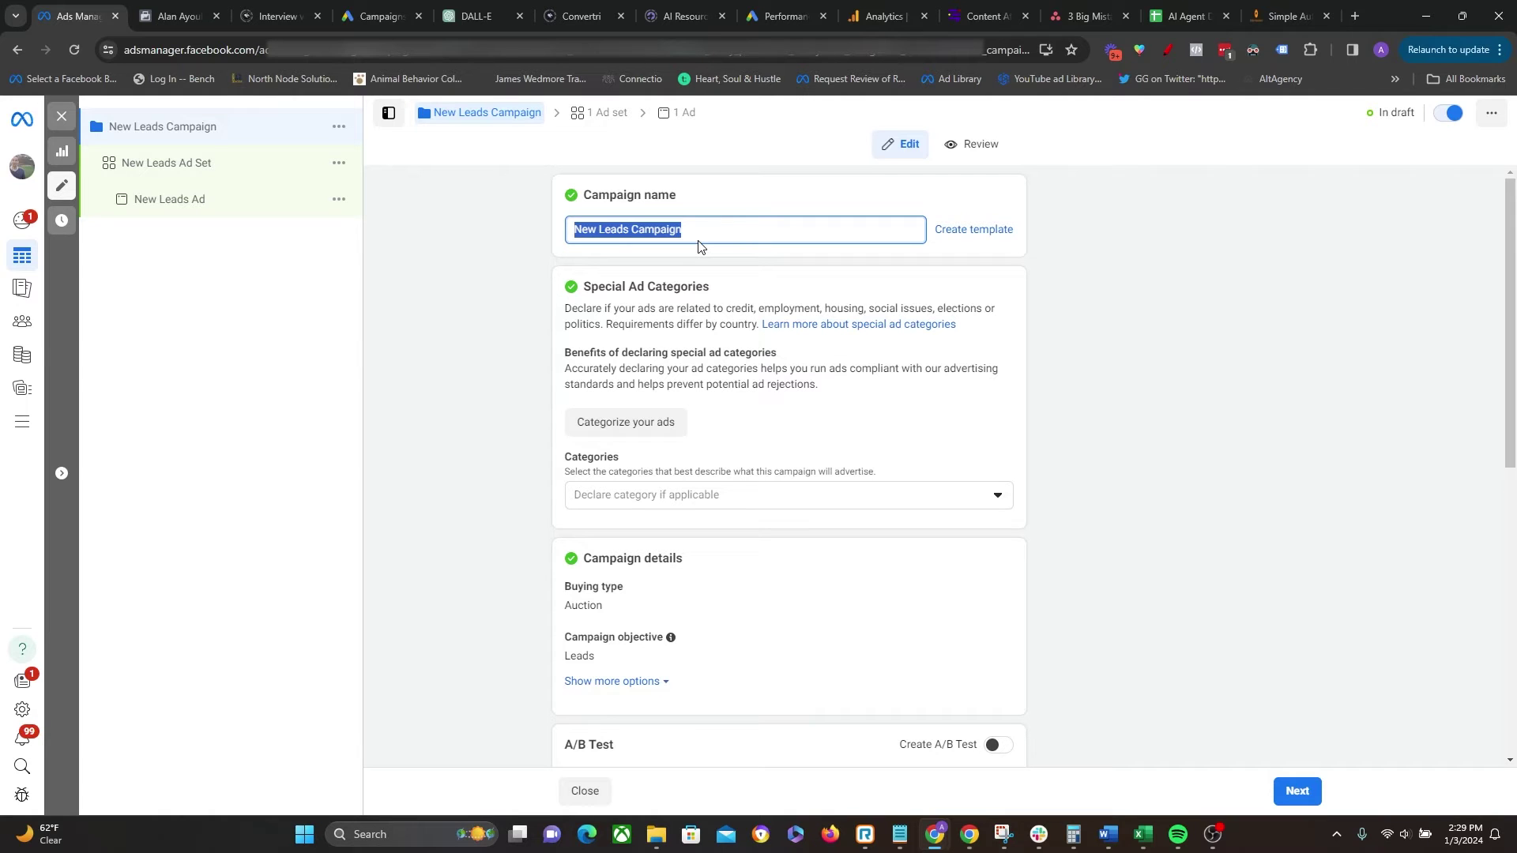
text(leads)
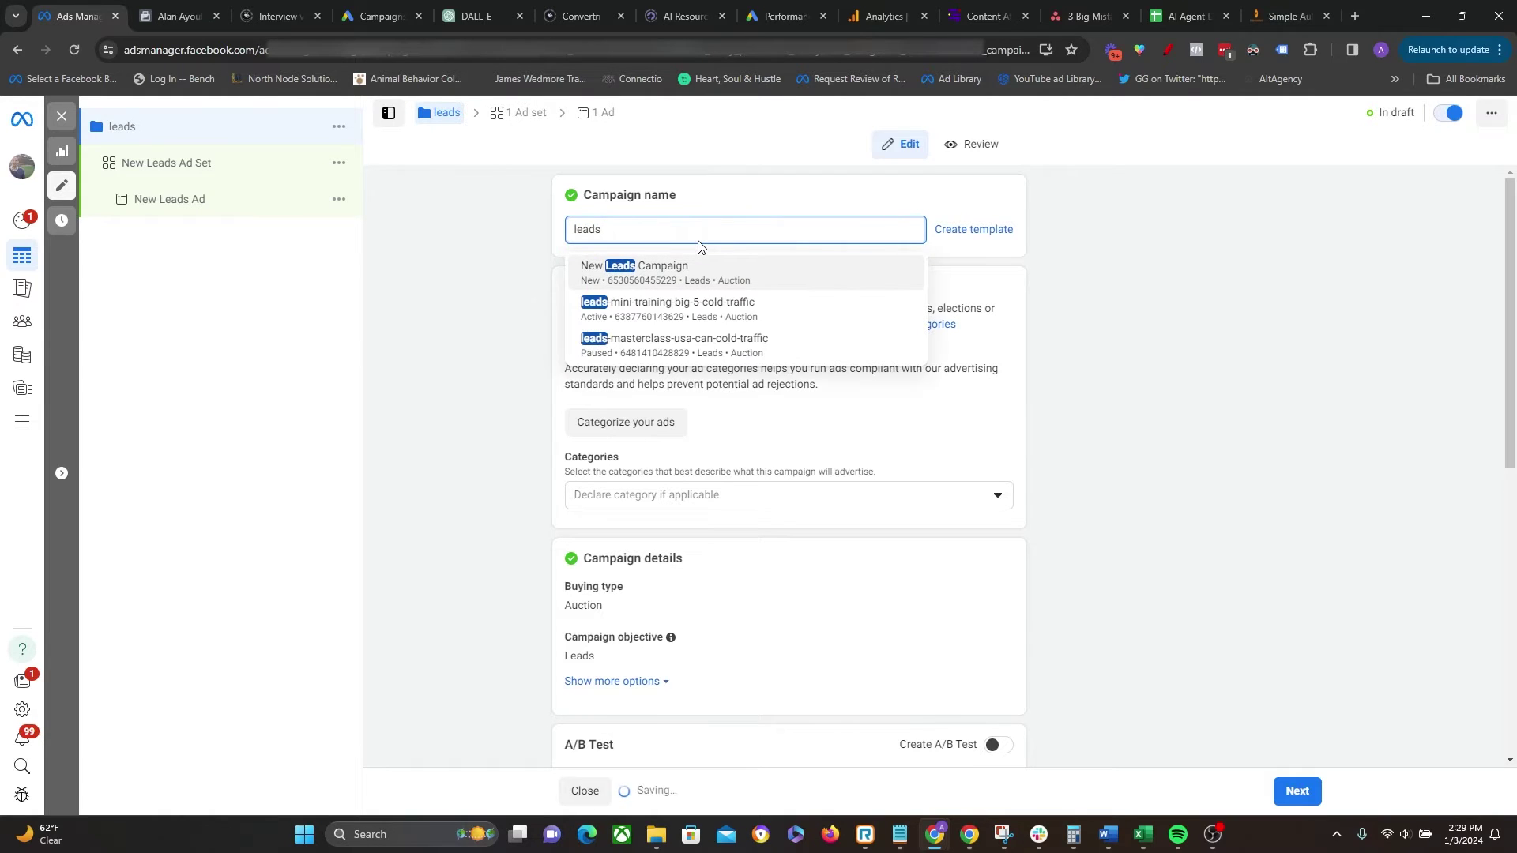
text(-)
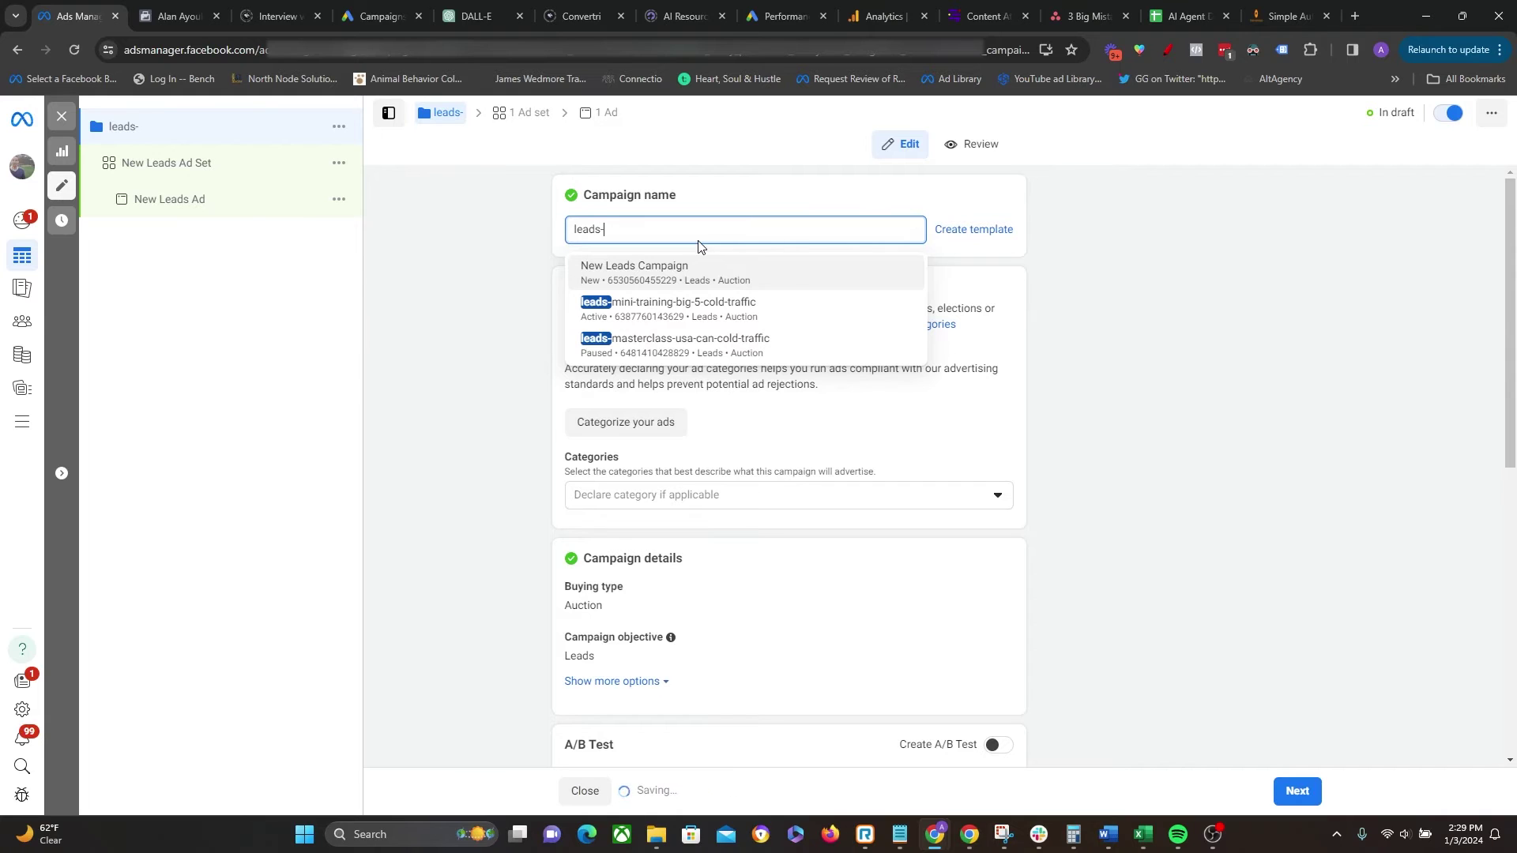
text(mastervcla)
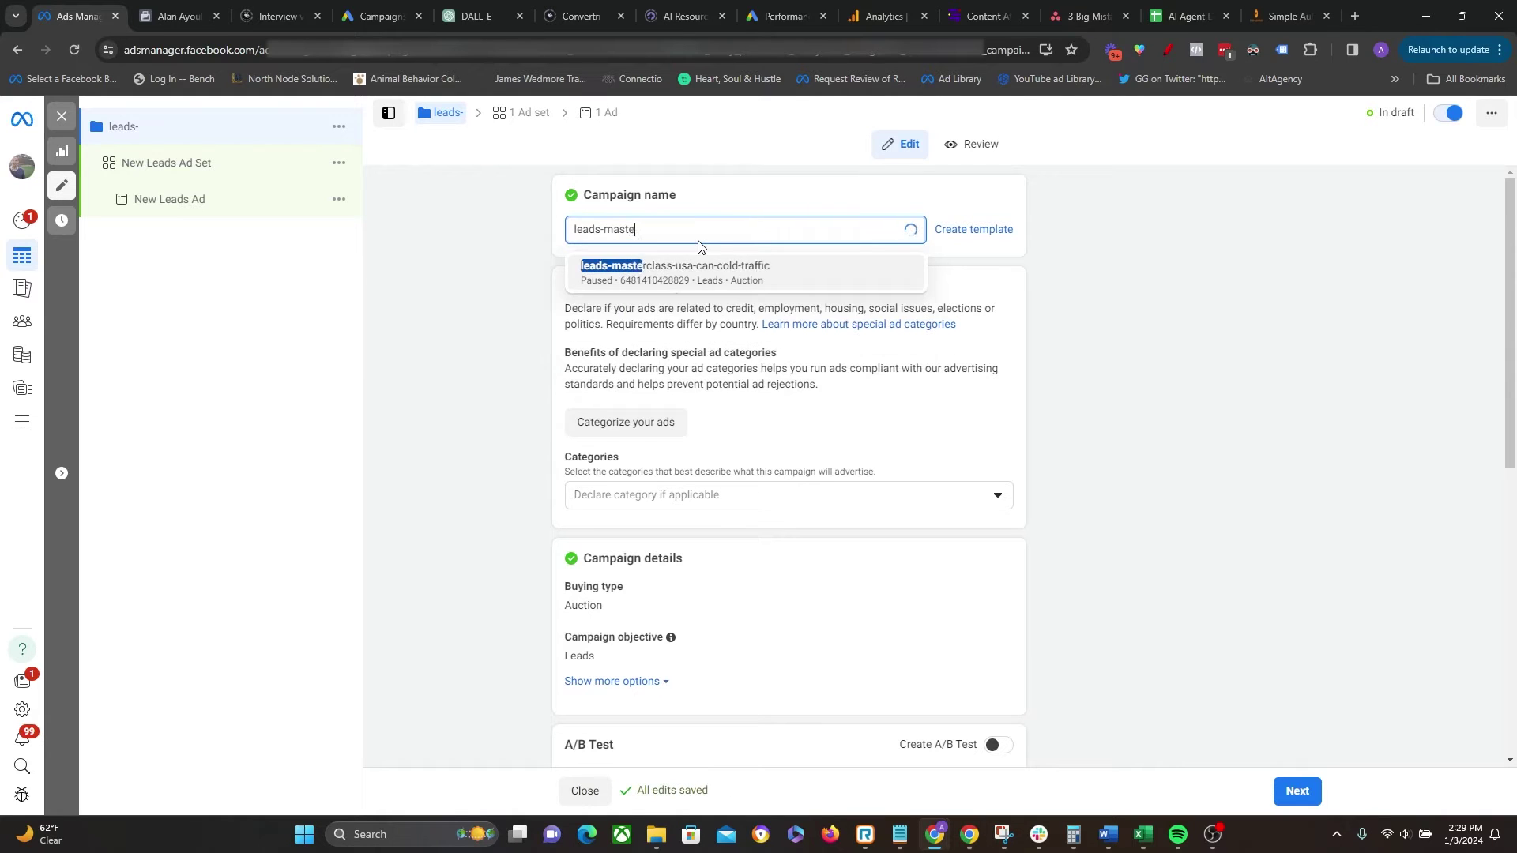
key(BackSpace)
key(BackSpace)
text(rclass)
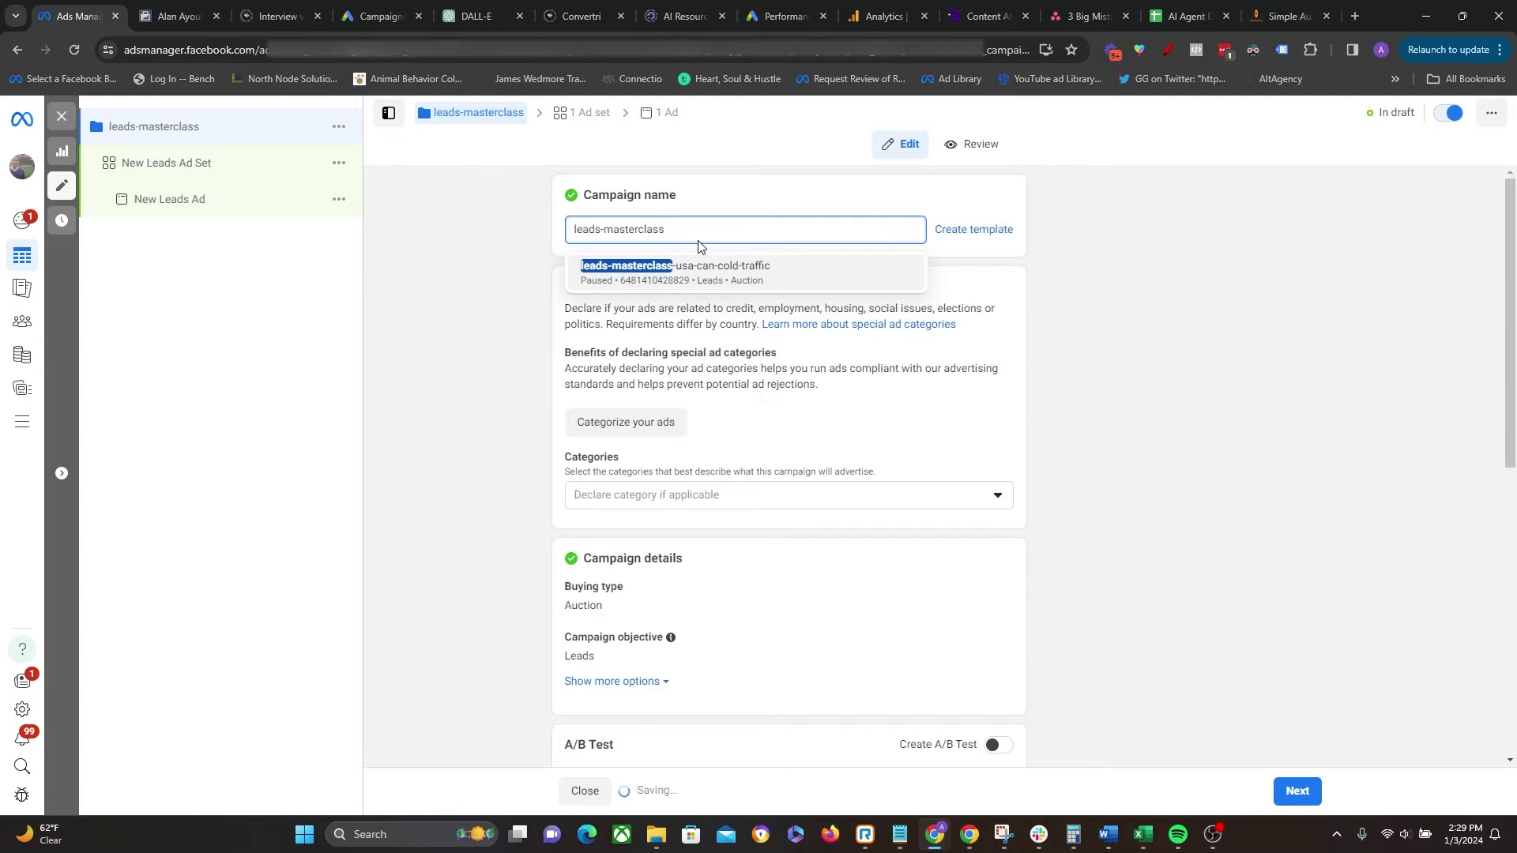
text(-2024)
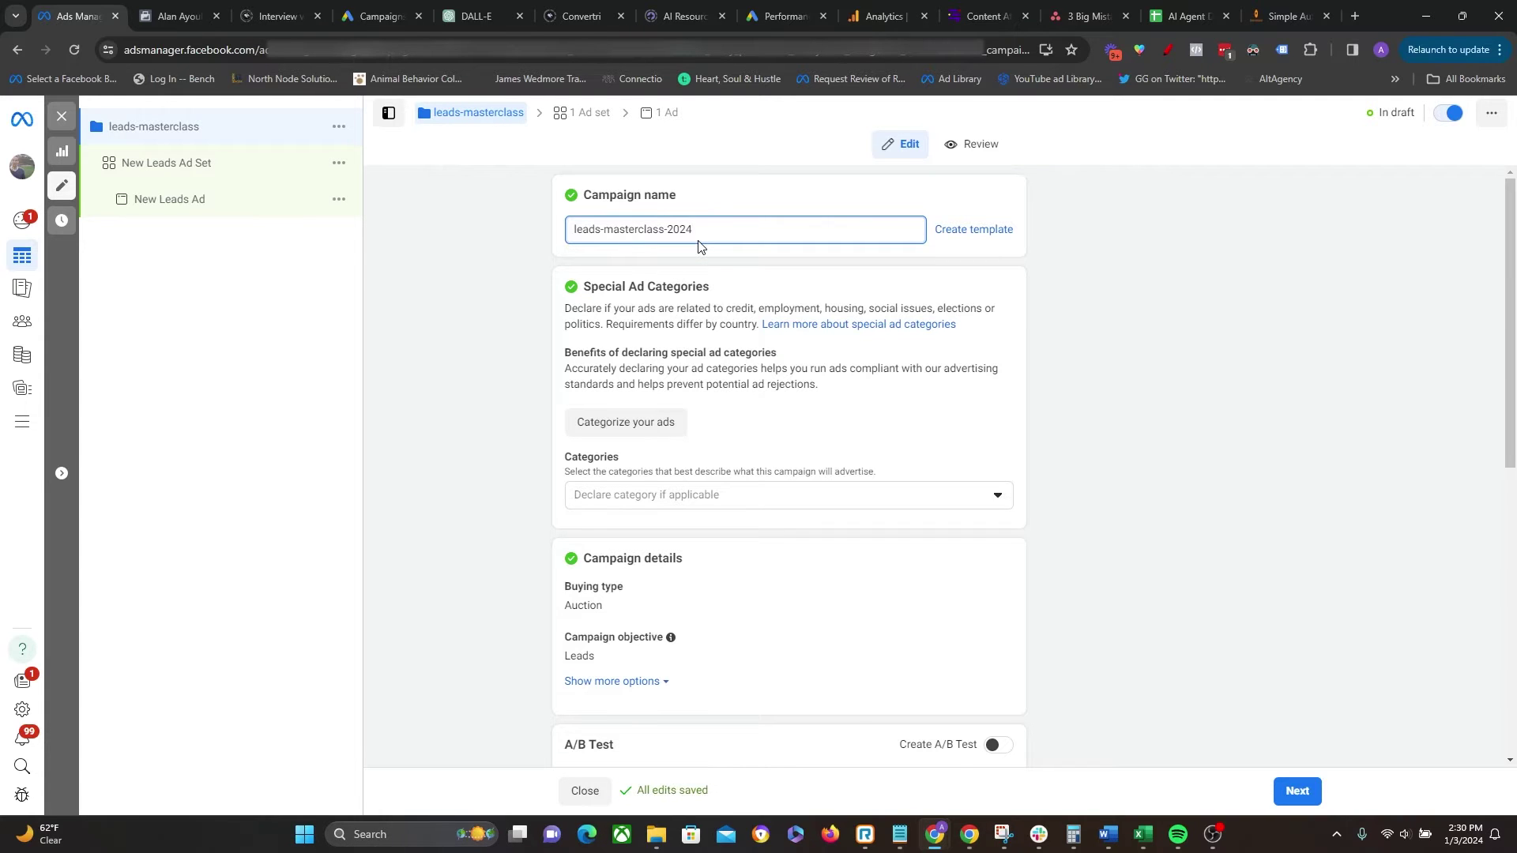
text(-)
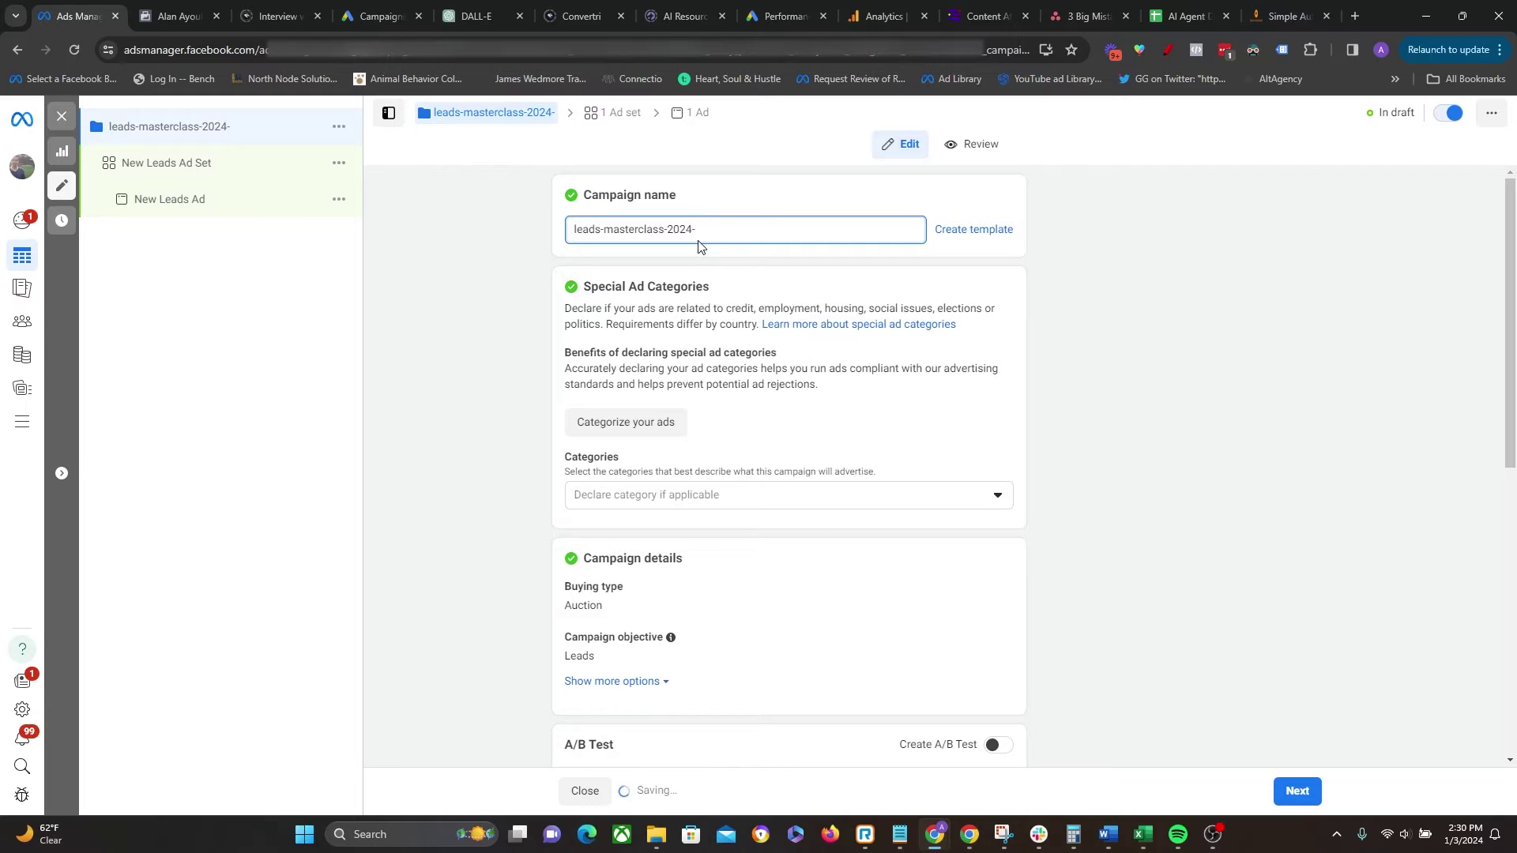
text(usa-can-eu)
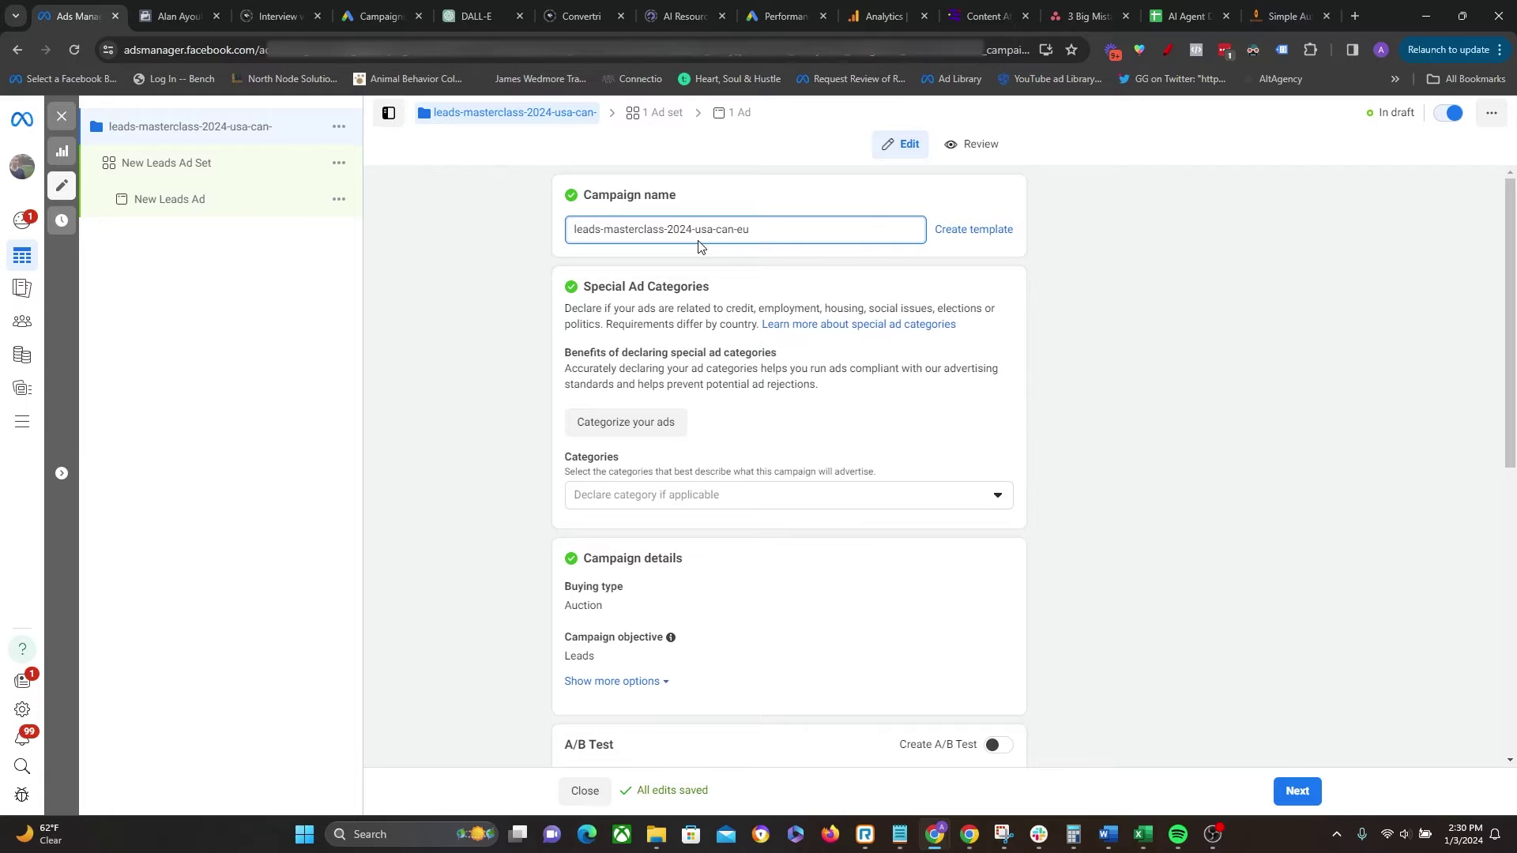
text(-)
key(BackSpace)
key(BackSpace)
key(BackSpace)
text(cold-traffic)
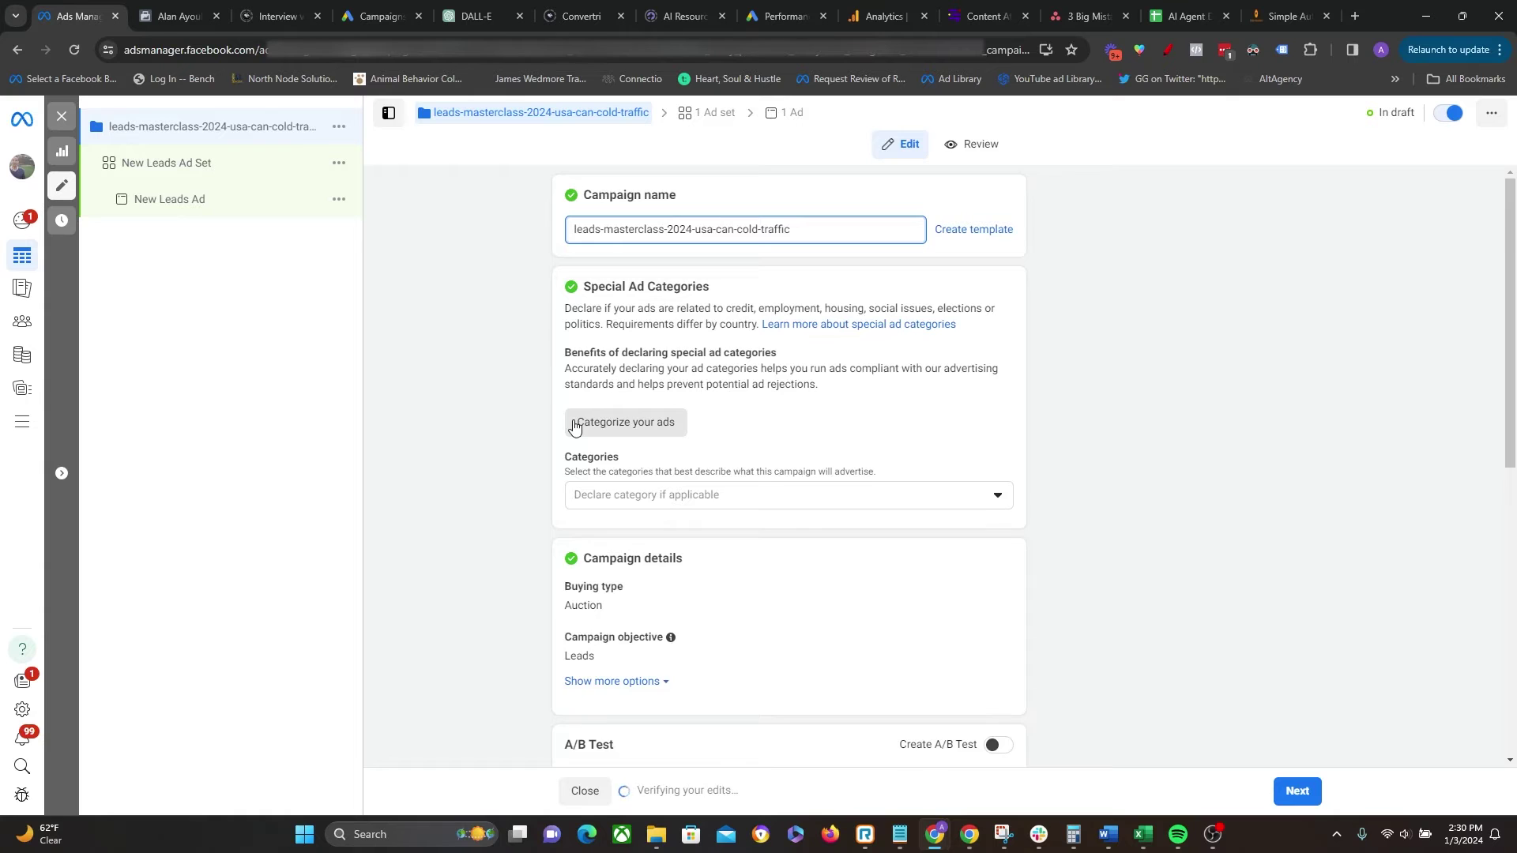
Step: Turn off Advantage campaign budget for the new leads campaign
scroll(567, 423, down, 8)
scroll(567, 360, up, 5)
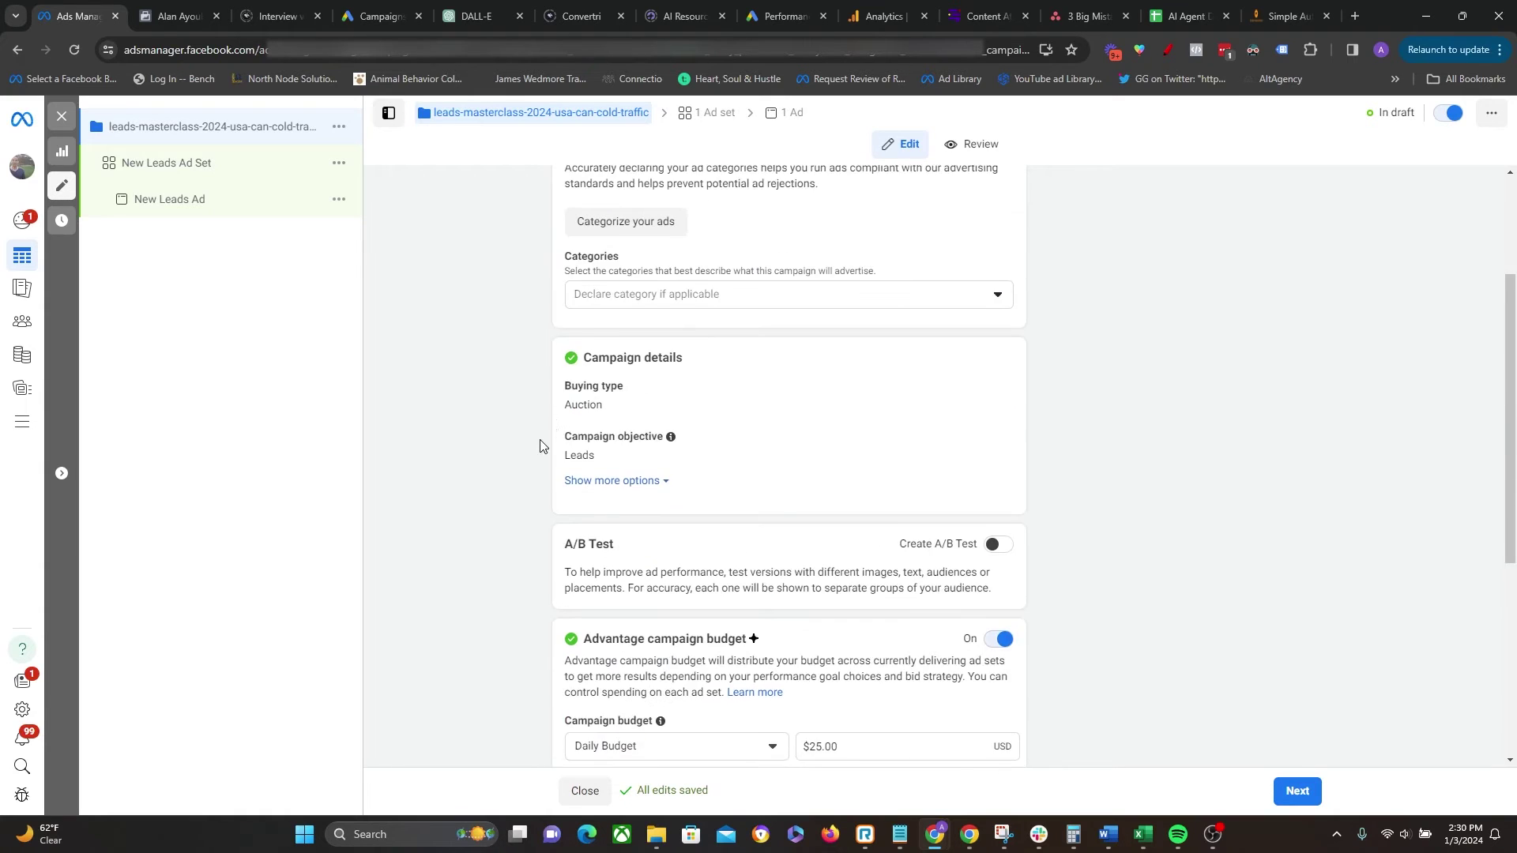
scroll(465, 514, down, 4)
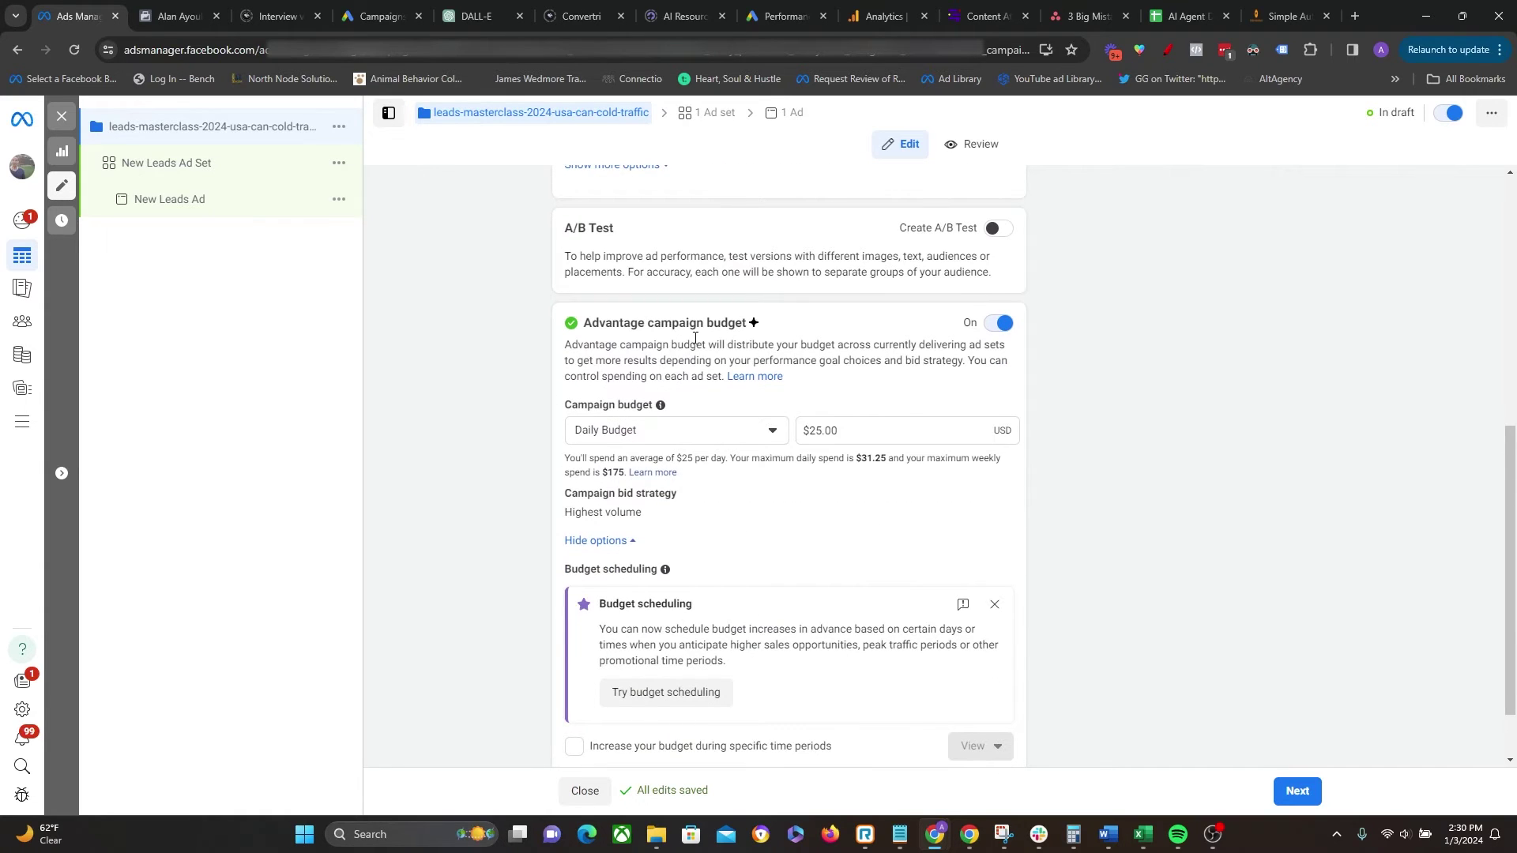
click(999, 323)
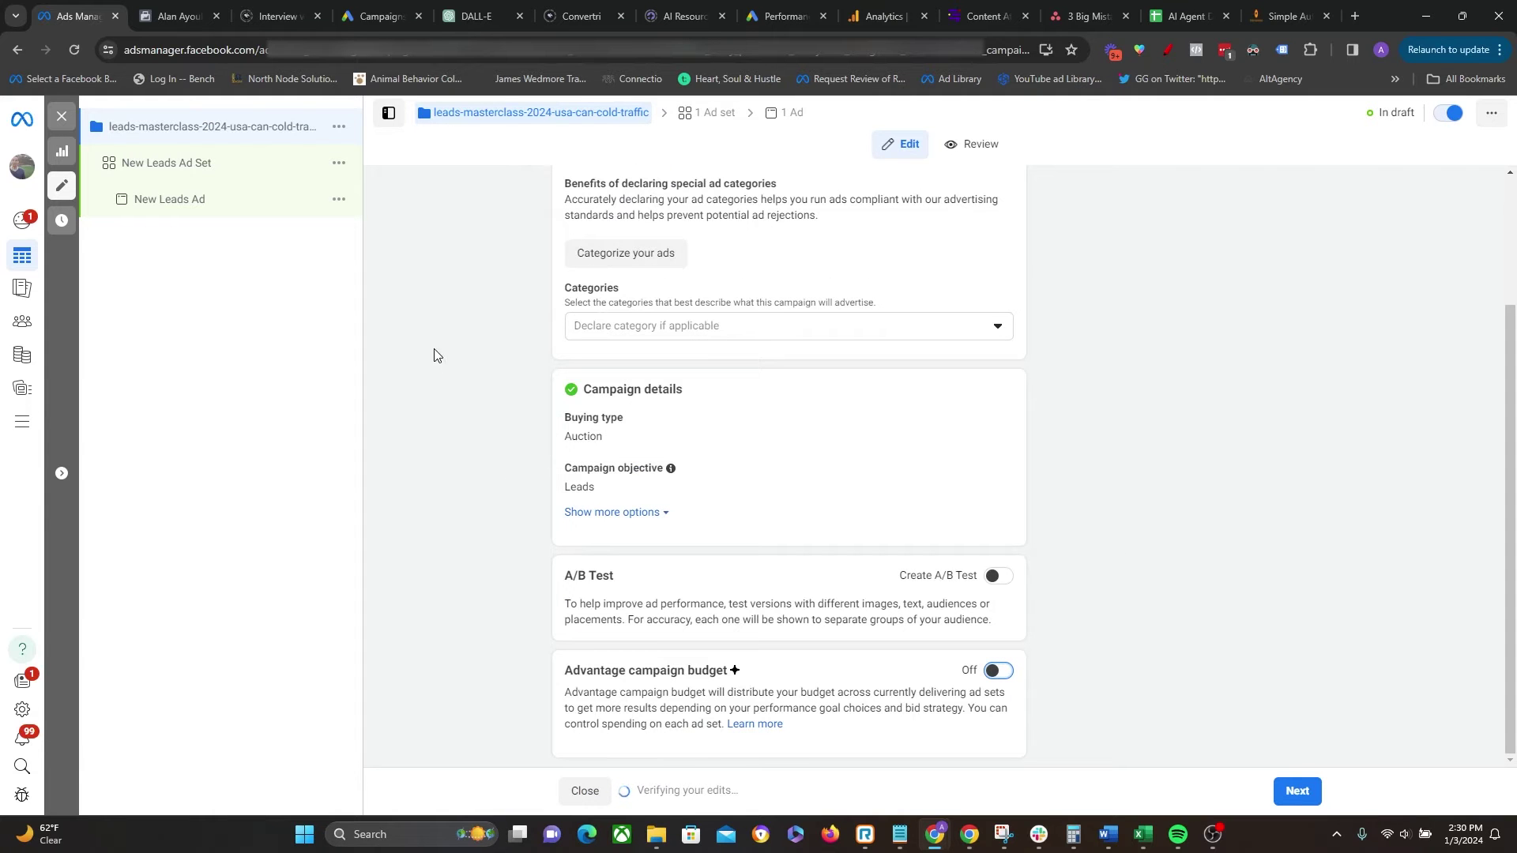
Step: Open the new leads ad set and choose Lead as its conversion event
scroll(442, 340, up, 3)
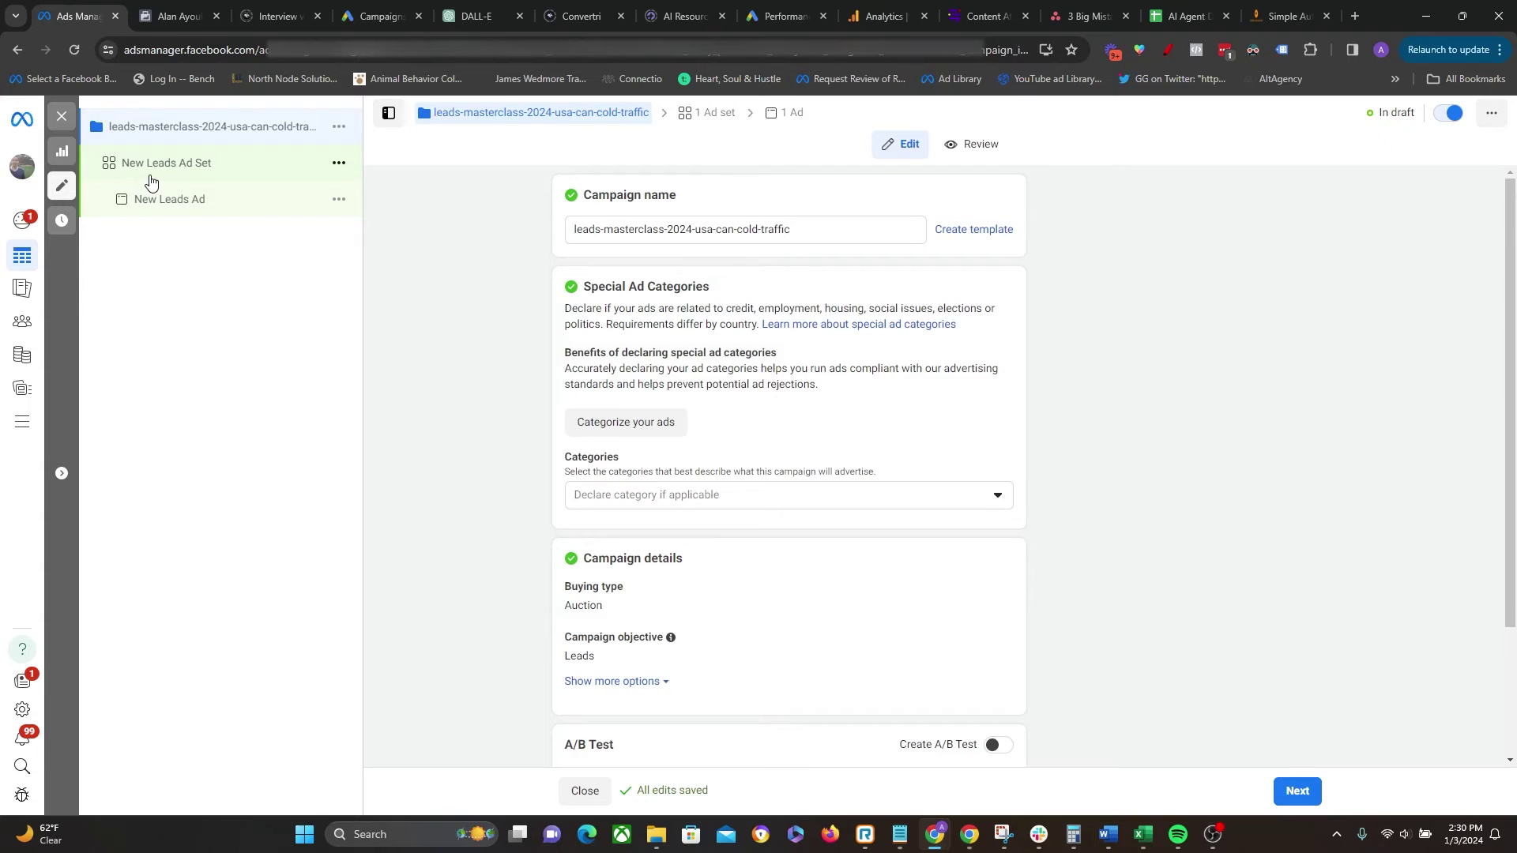
click(150, 176)
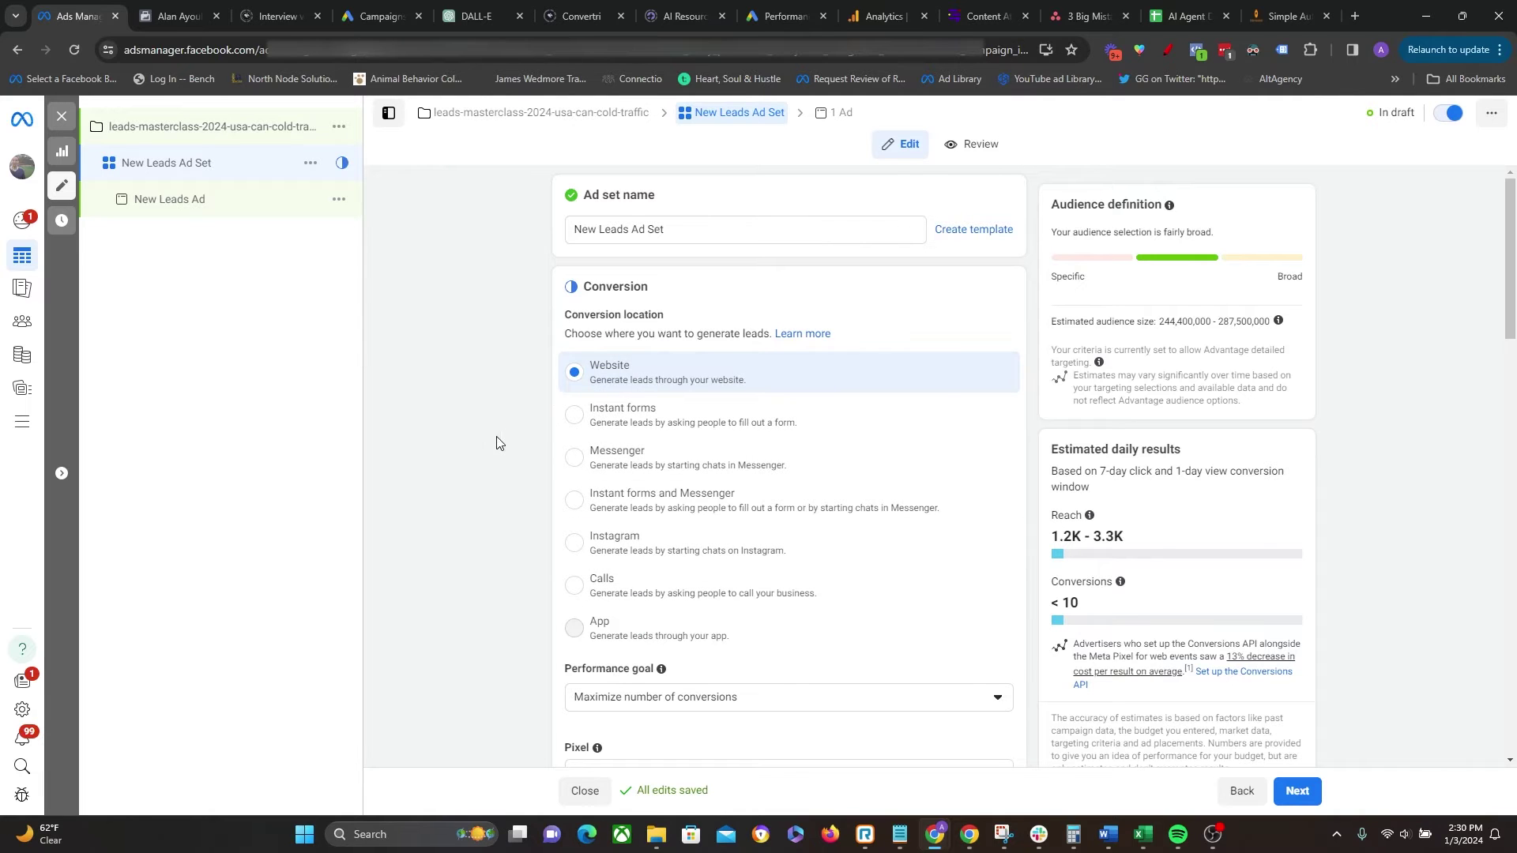
scroll(498, 443, down, 3)
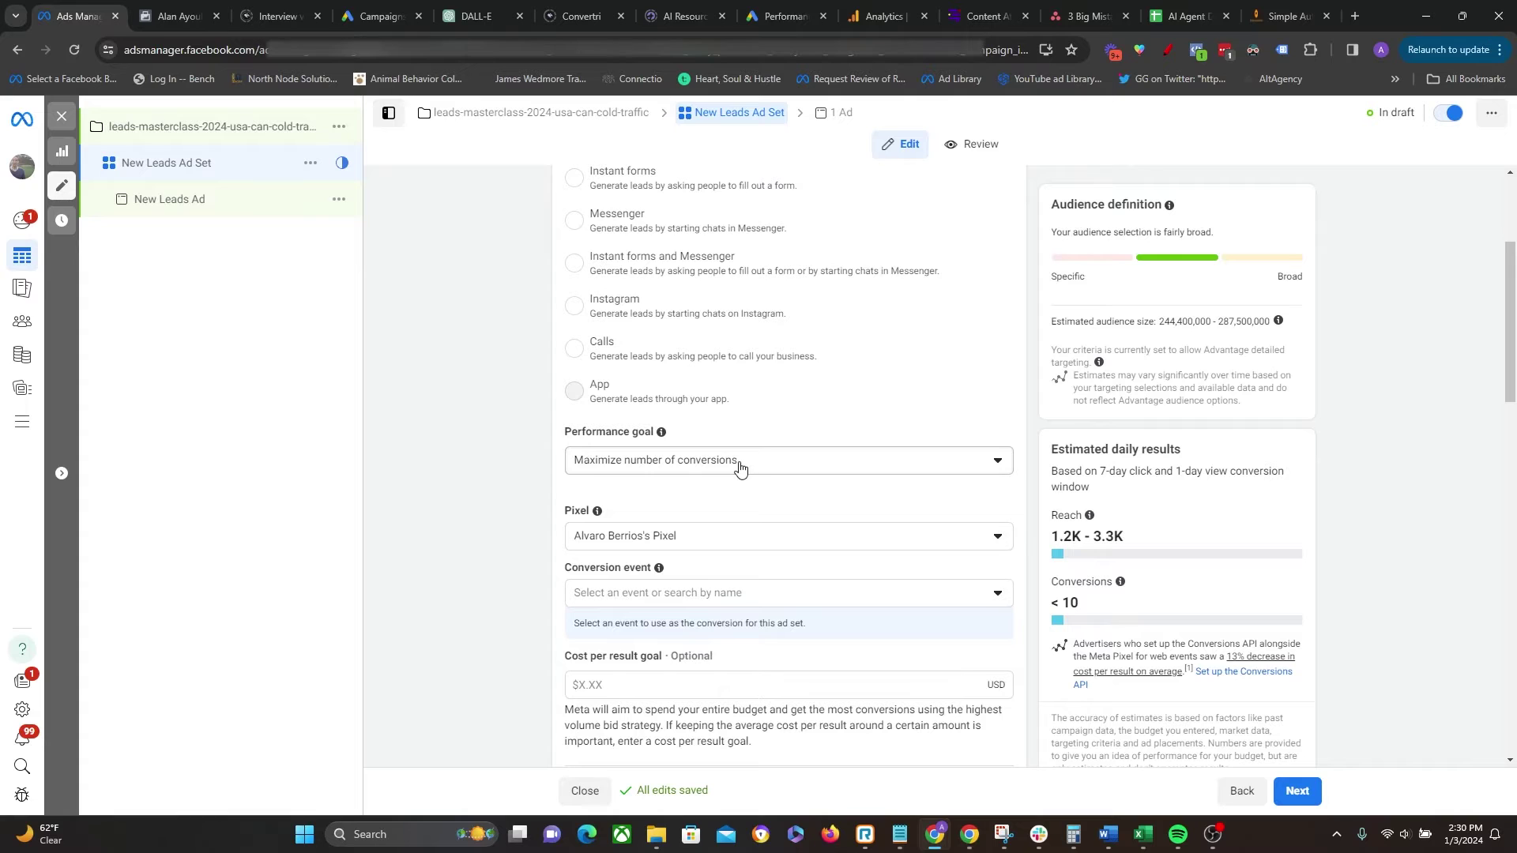
scroll(735, 462, down, 2)
click(731, 439)
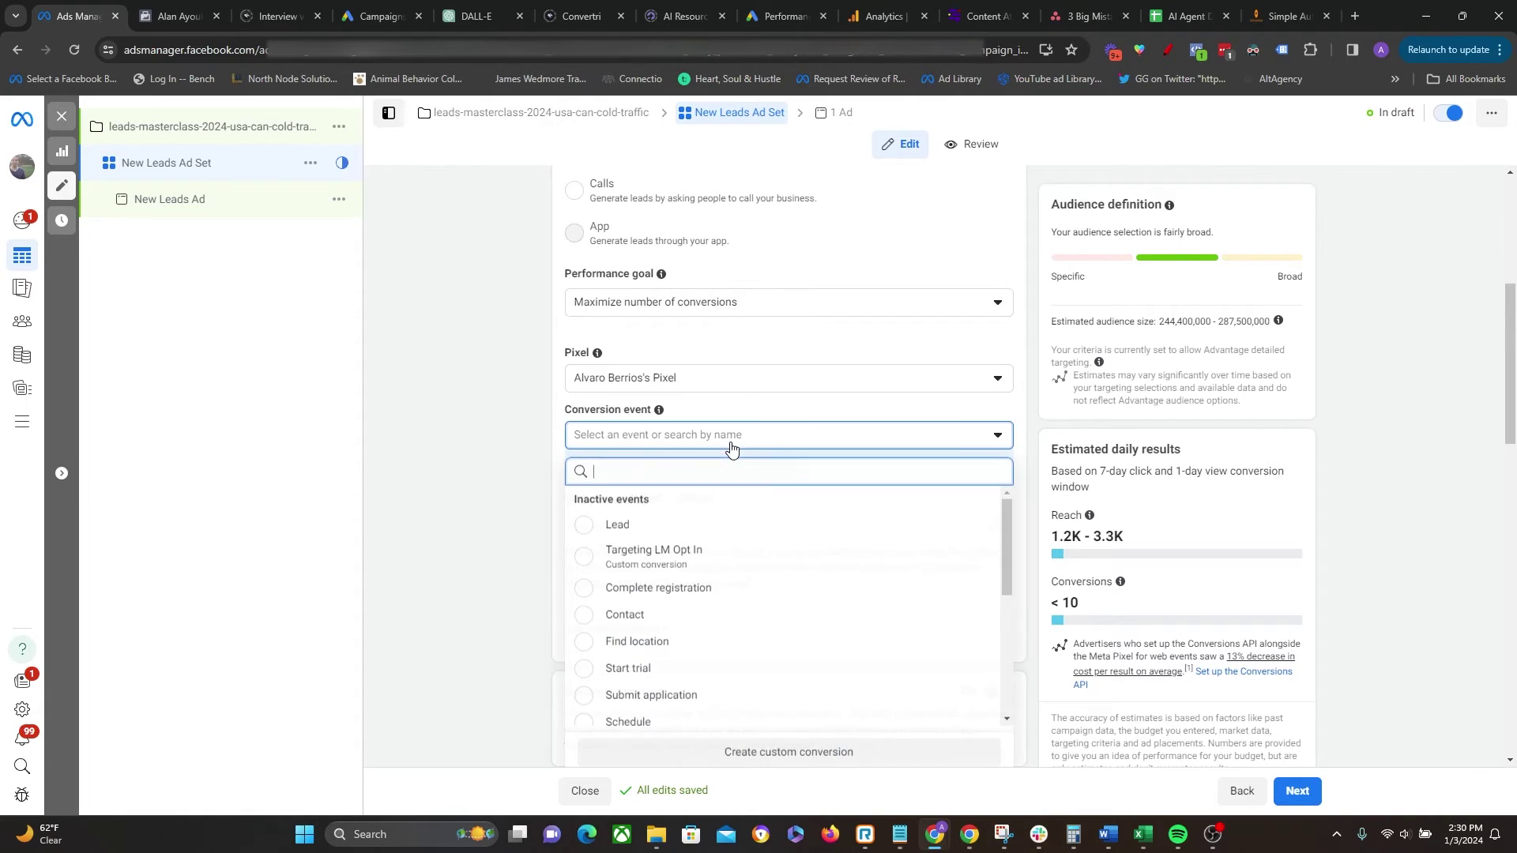
click(639, 535)
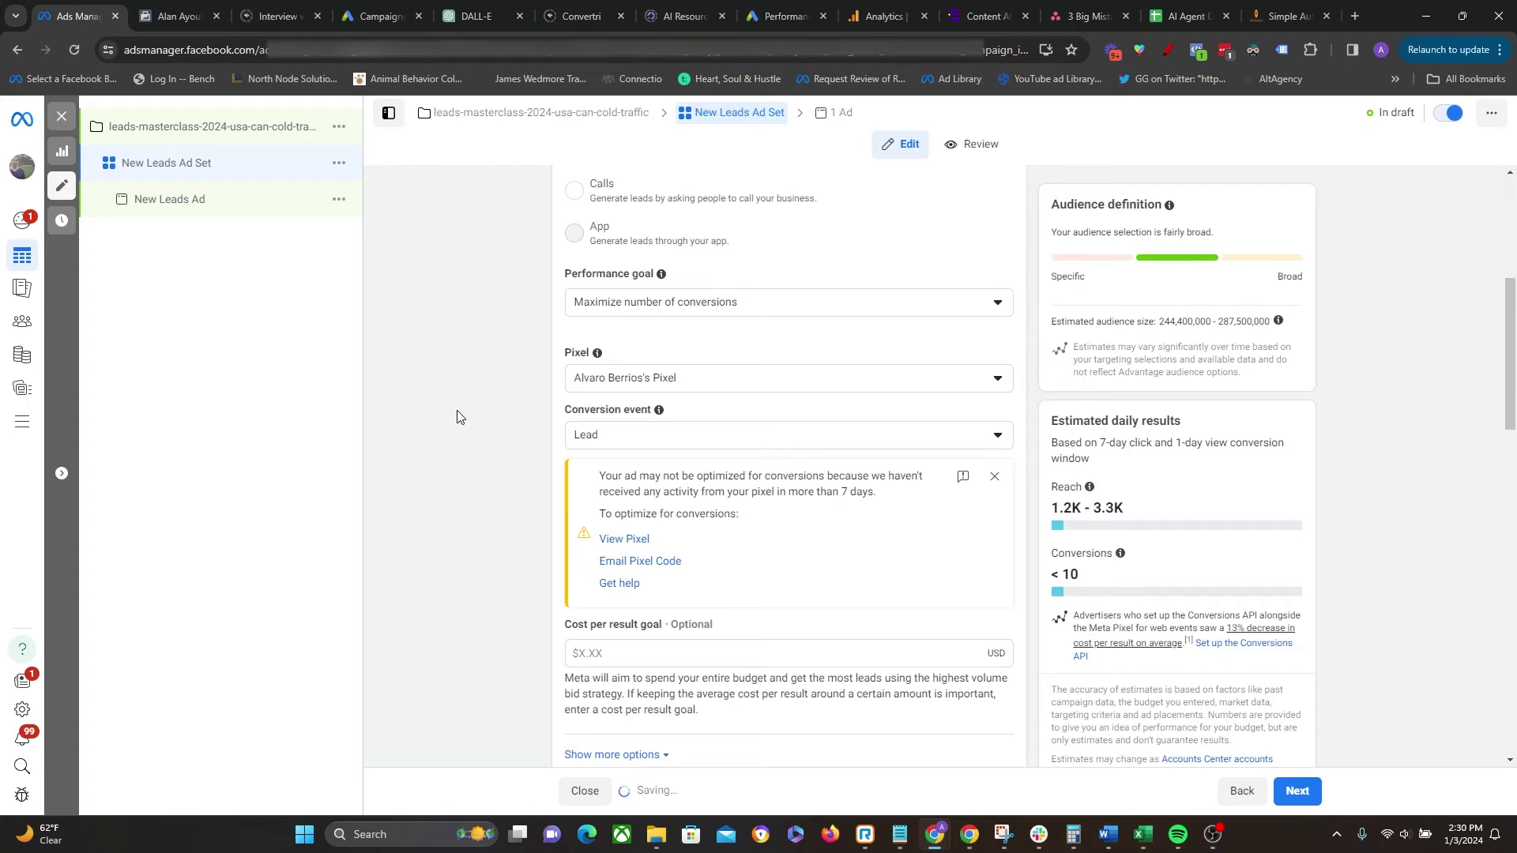
Step: Rename the ad set as "entrepreneurs-all-placements"
scroll(486, 454, up, 5)
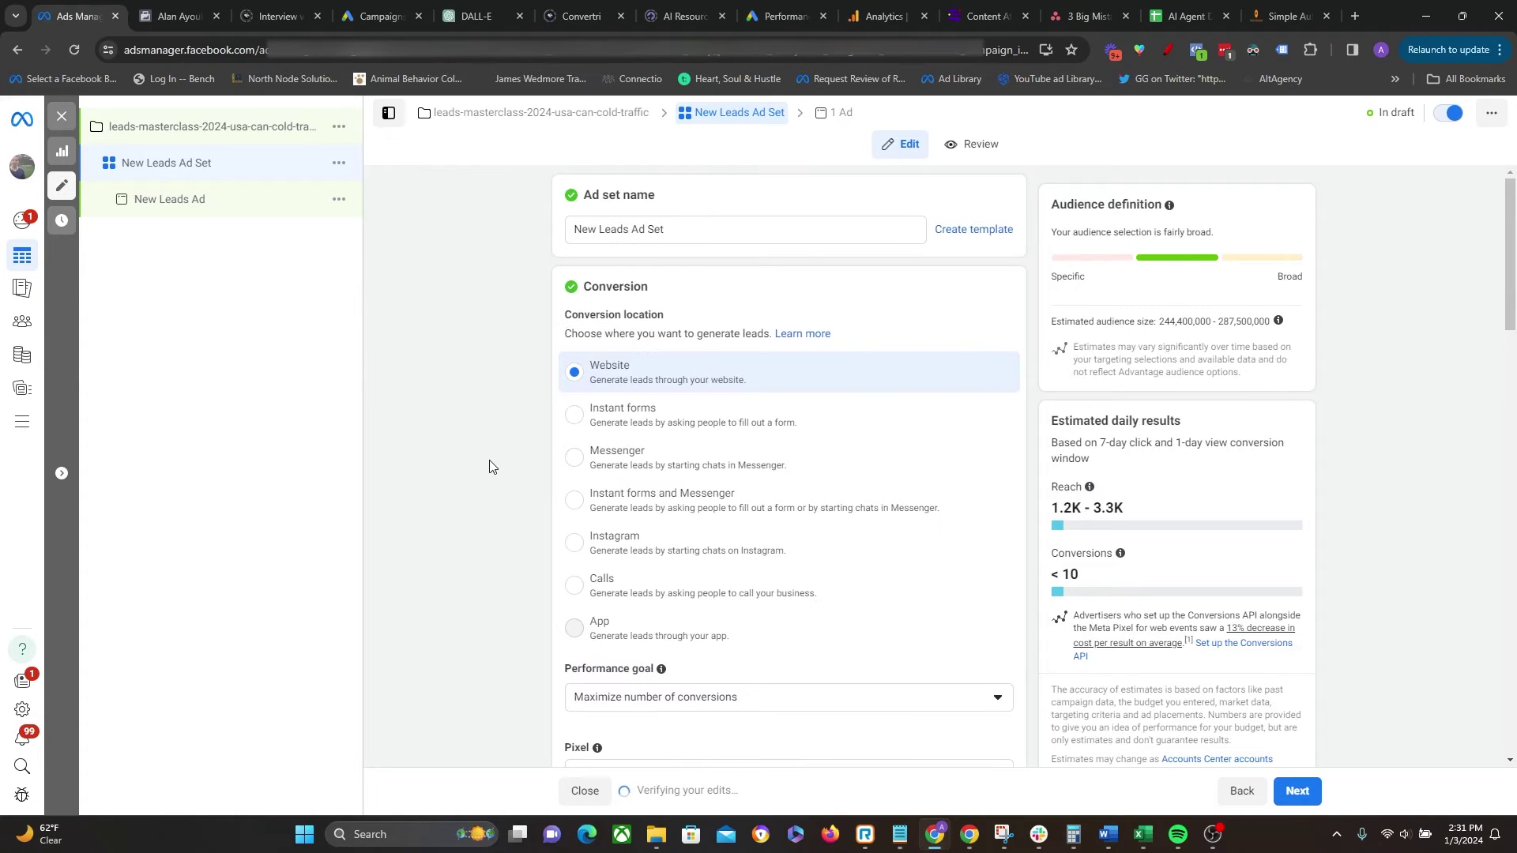
triple_click(683, 227)
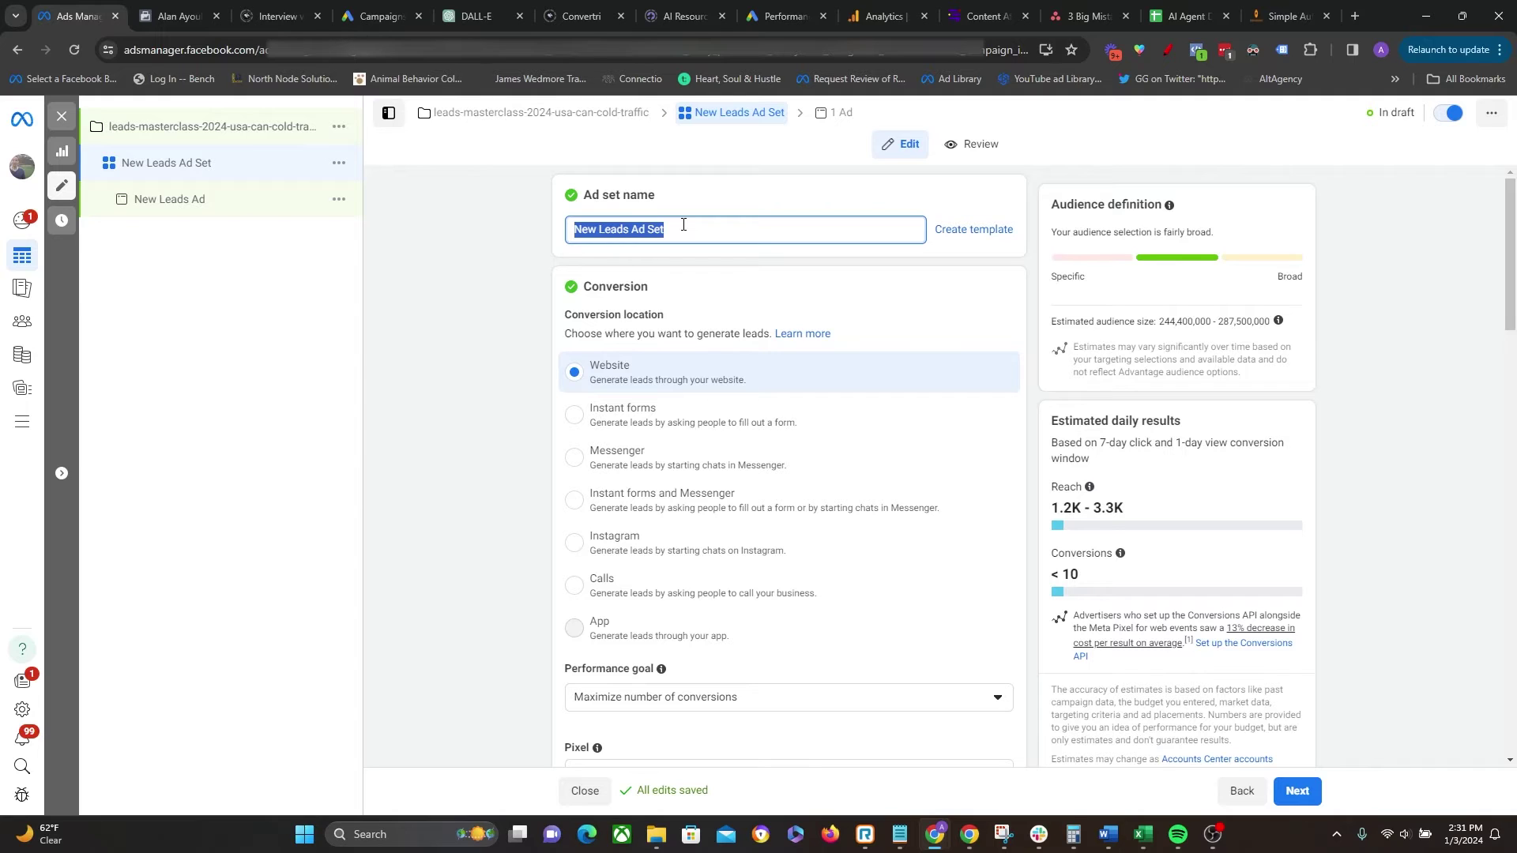
text(entrepreneurs)
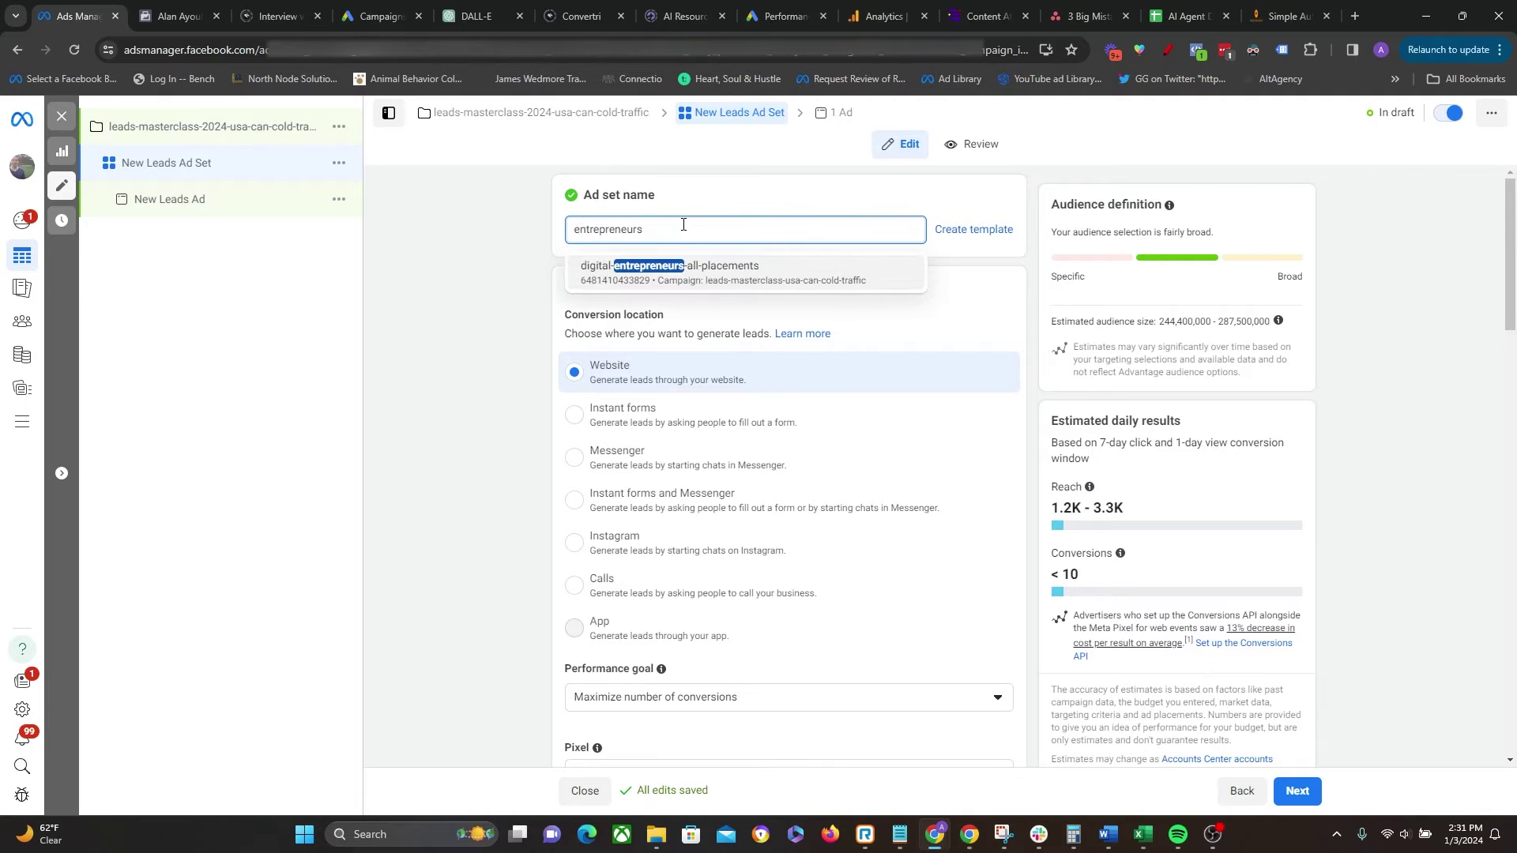
text(-all-placements)
click(481, 298)
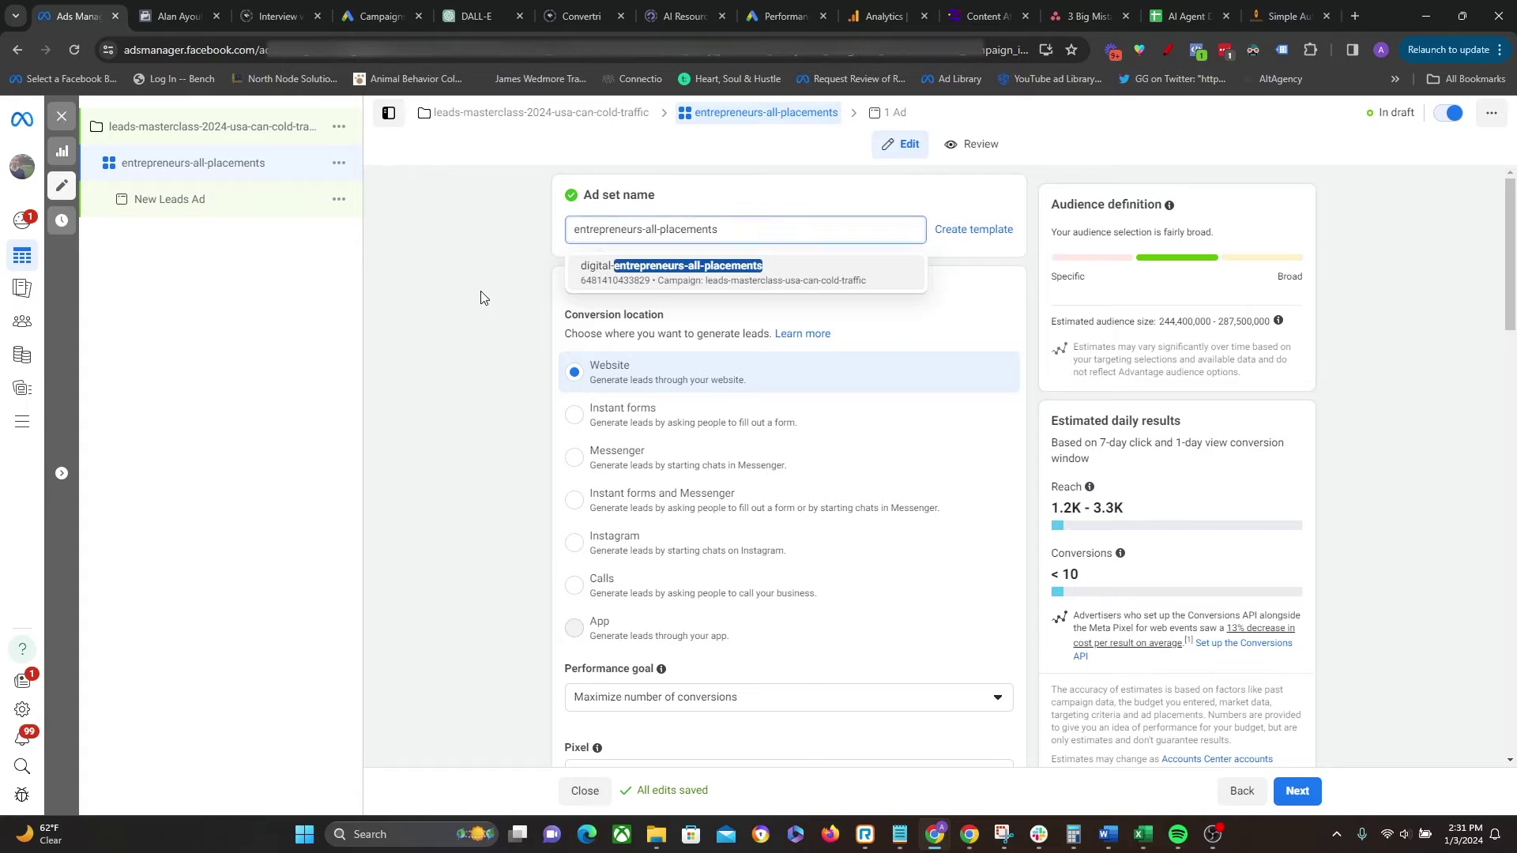
double_click(606, 229)
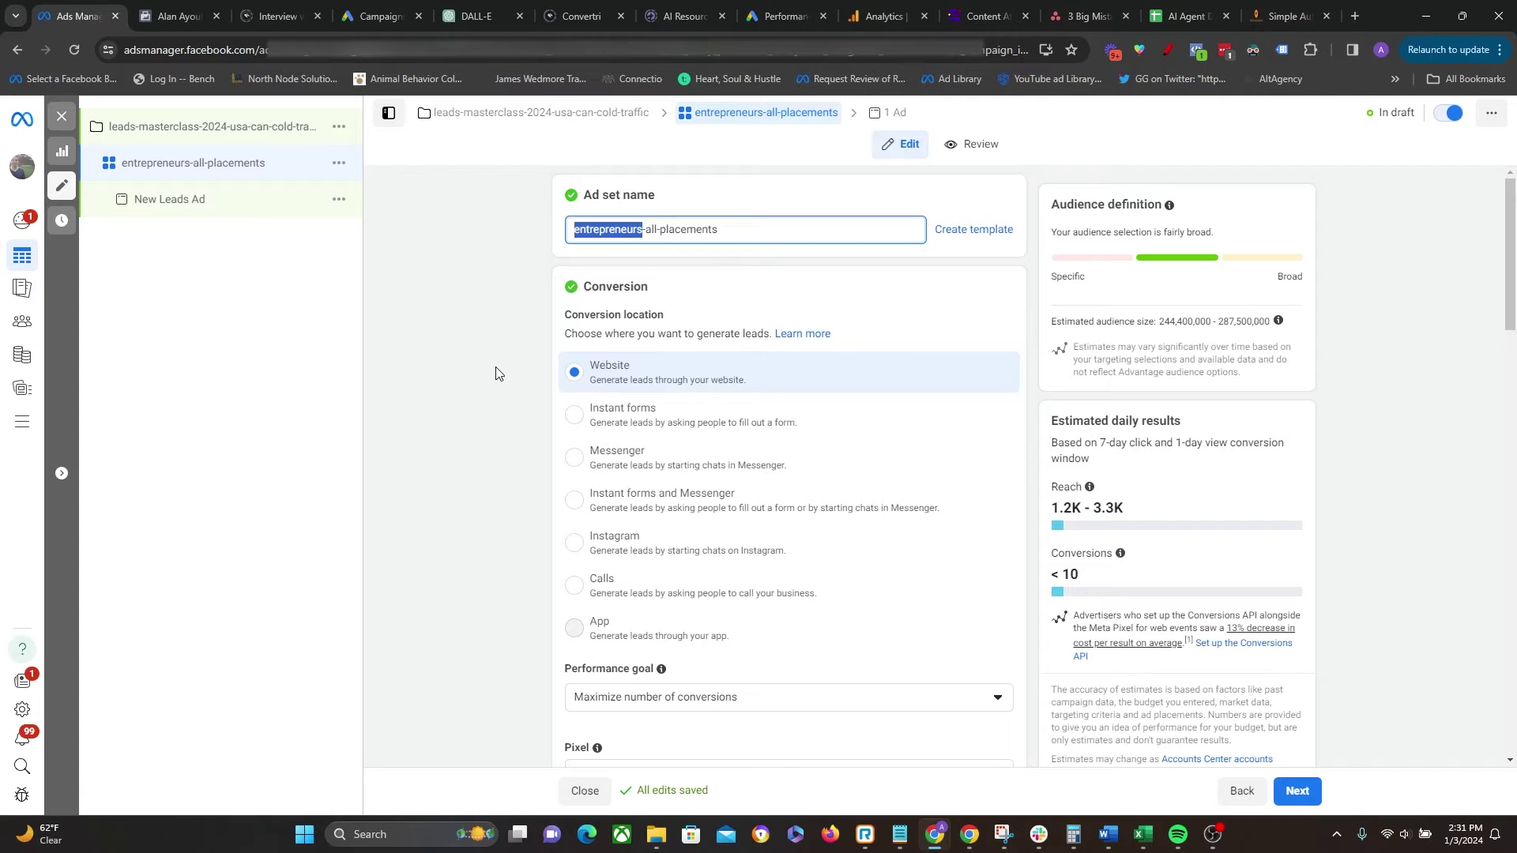
click(479, 402)
Step: Set the ad set's click-through attribution window to 1 day
scroll(508, 382, down, 5)
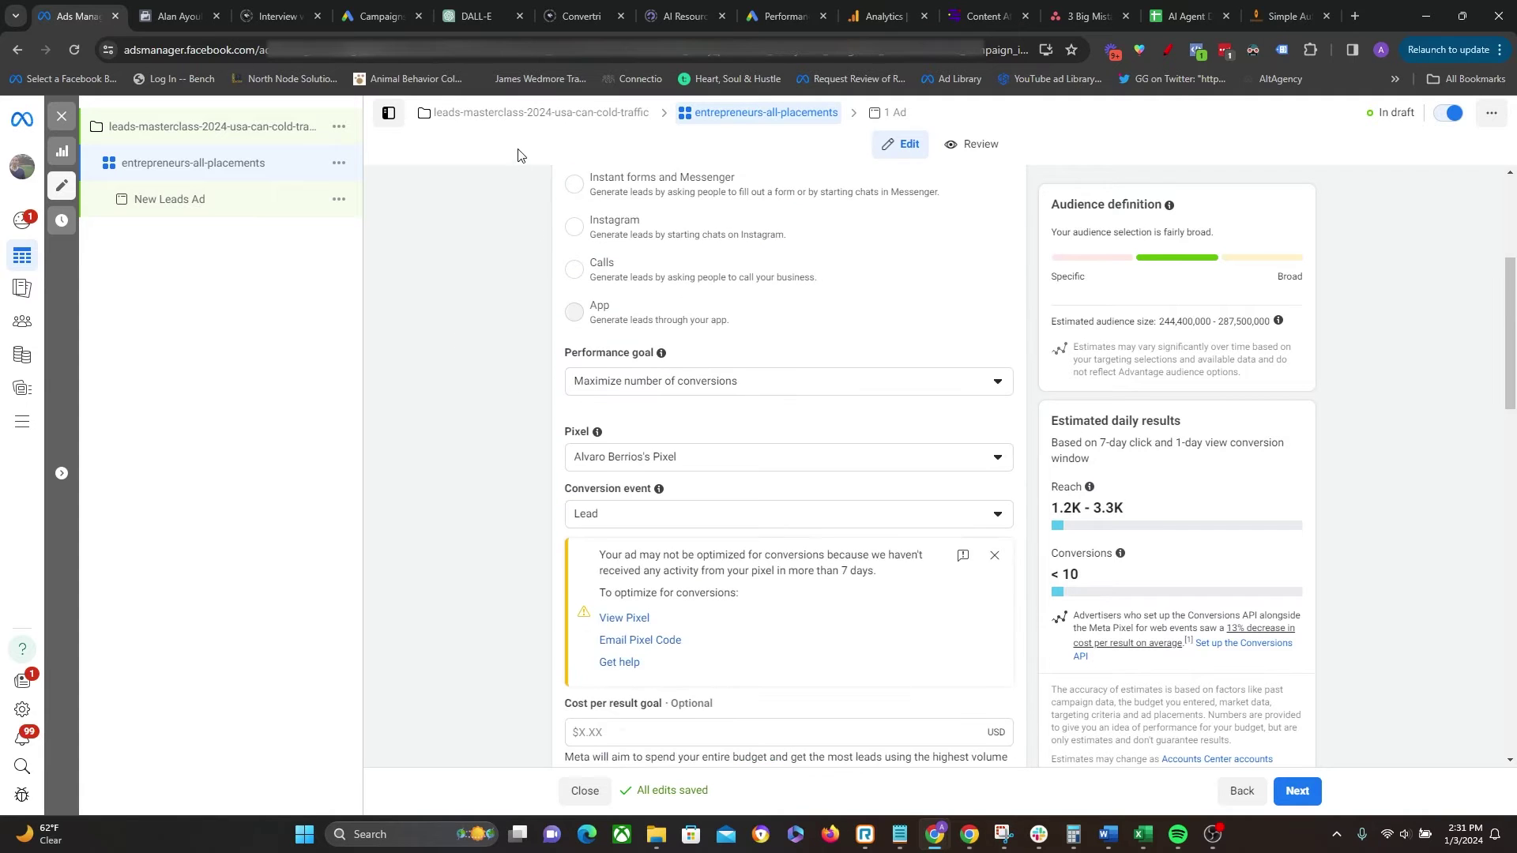
scroll(553, 316, up, 5)
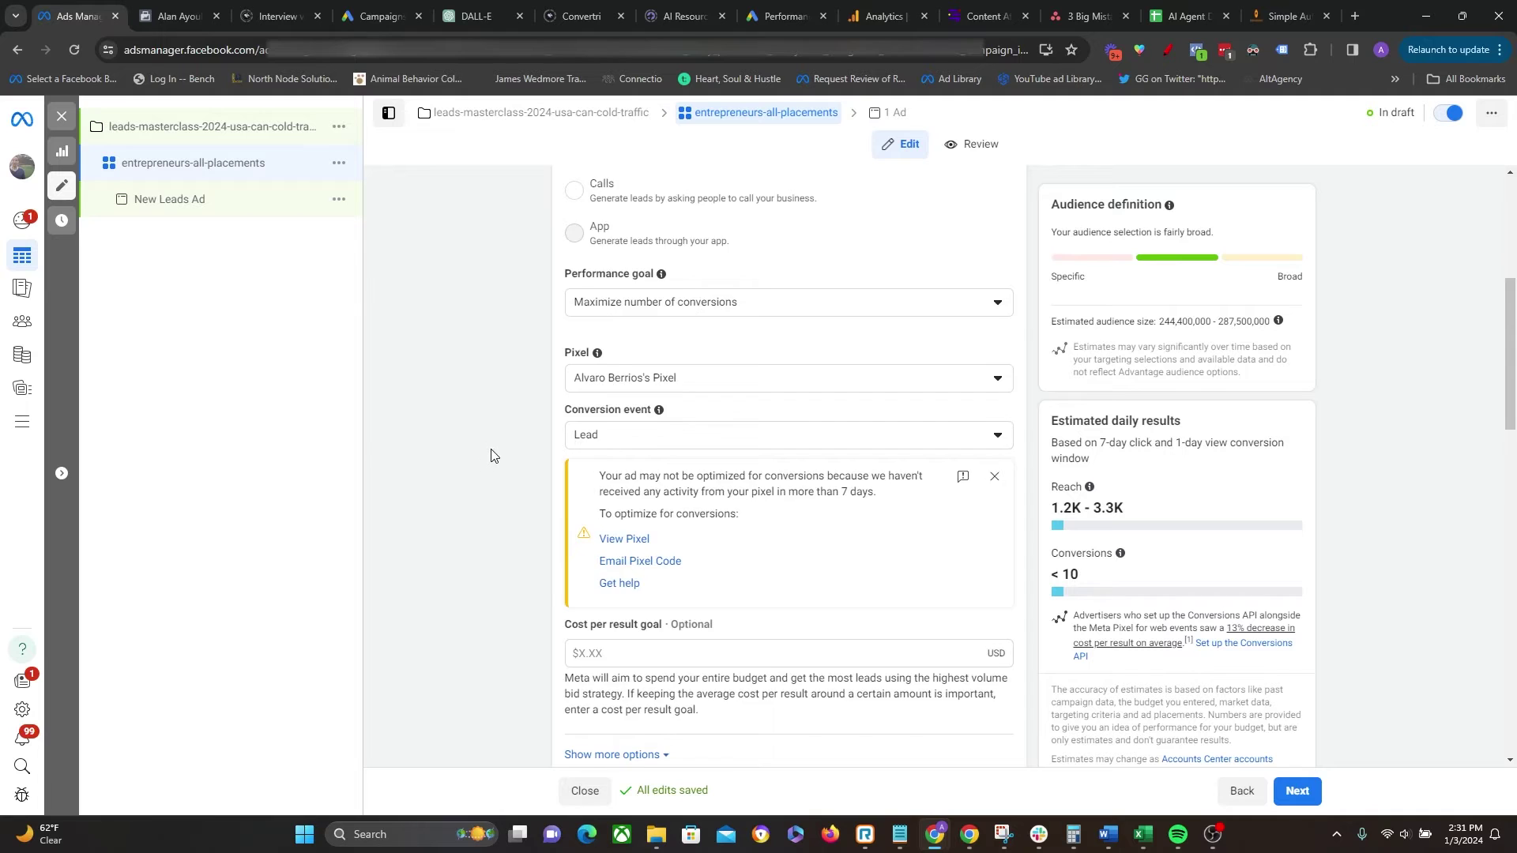
scroll(490, 456, down, 3)
scroll(484, 445, down, 1)
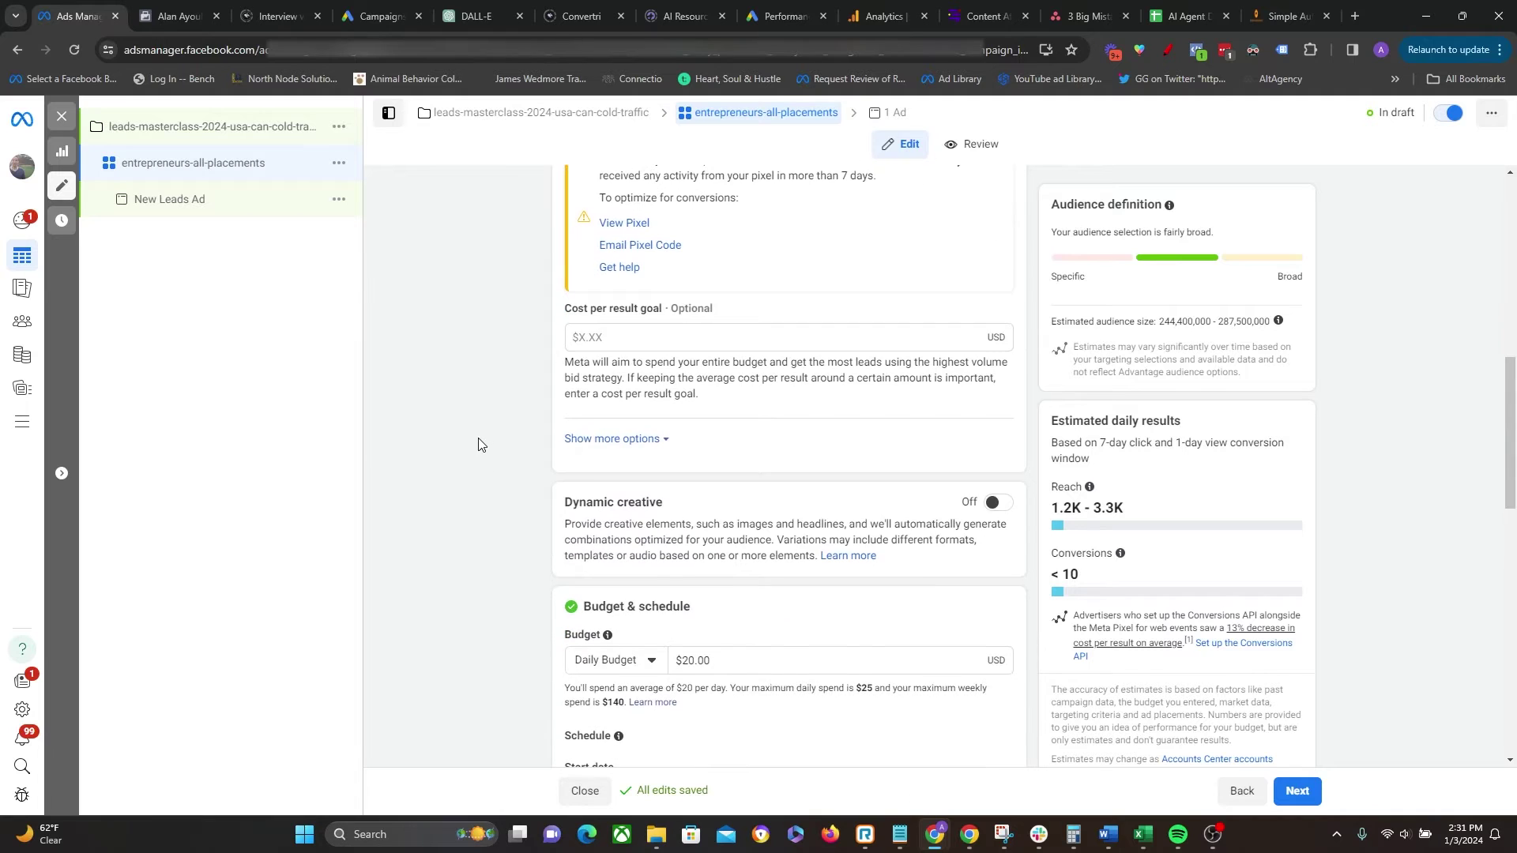
click(644, 439)
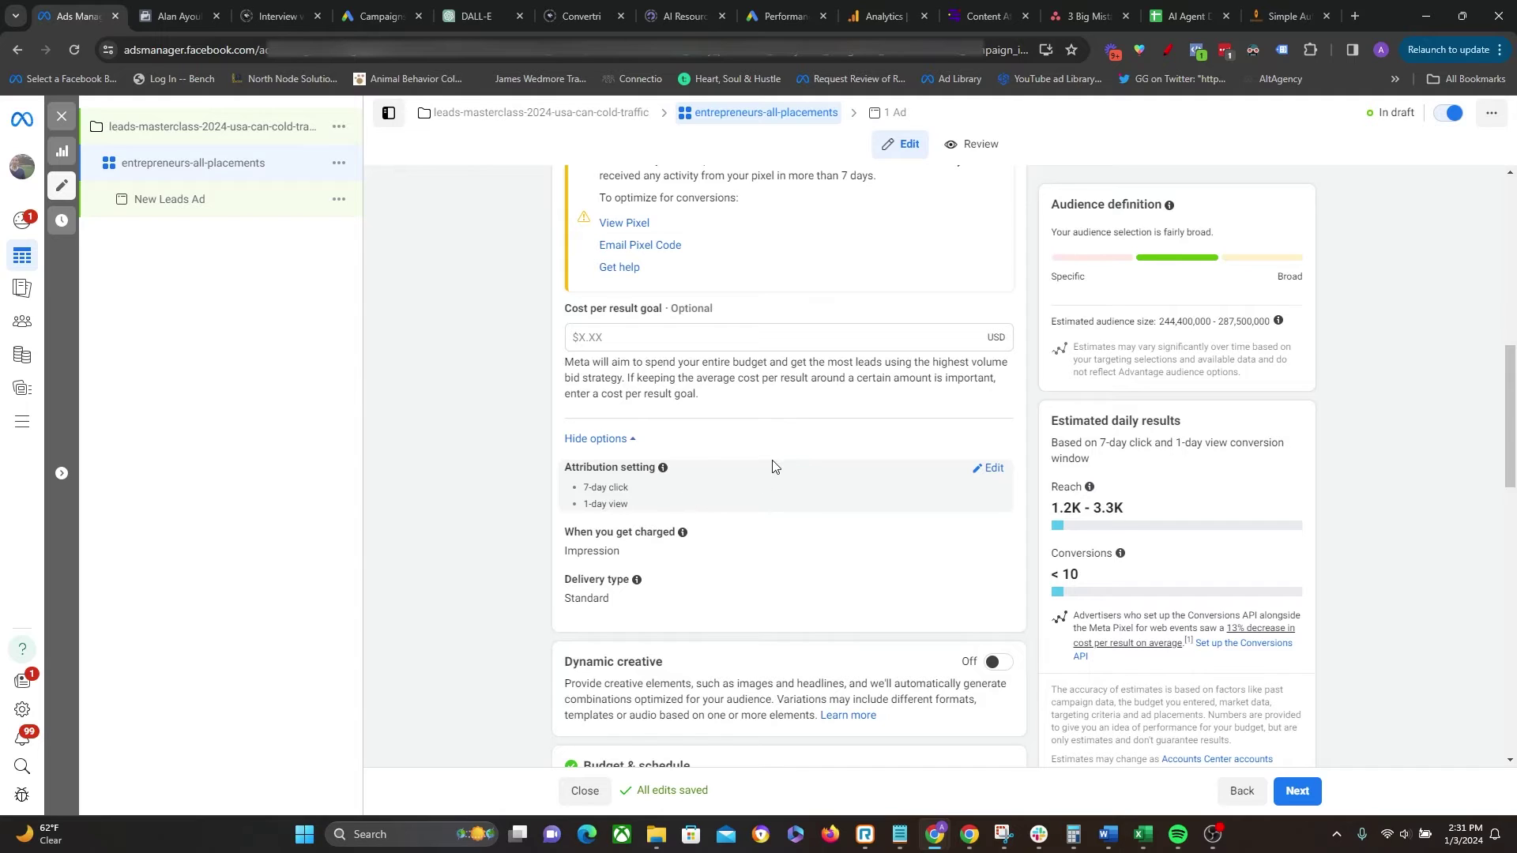
click(990, 470)
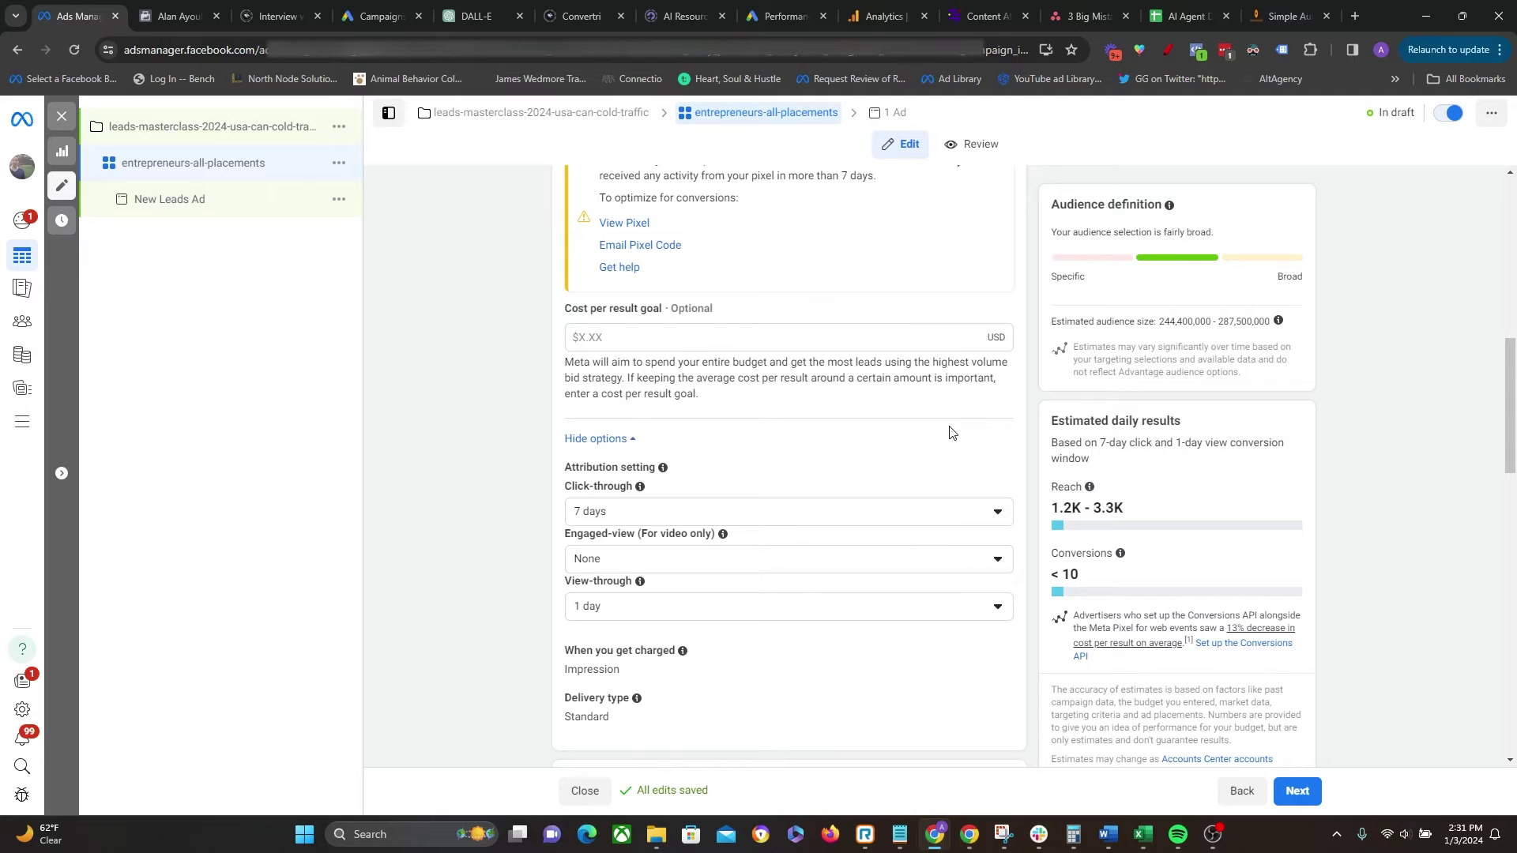
click(612, 514)
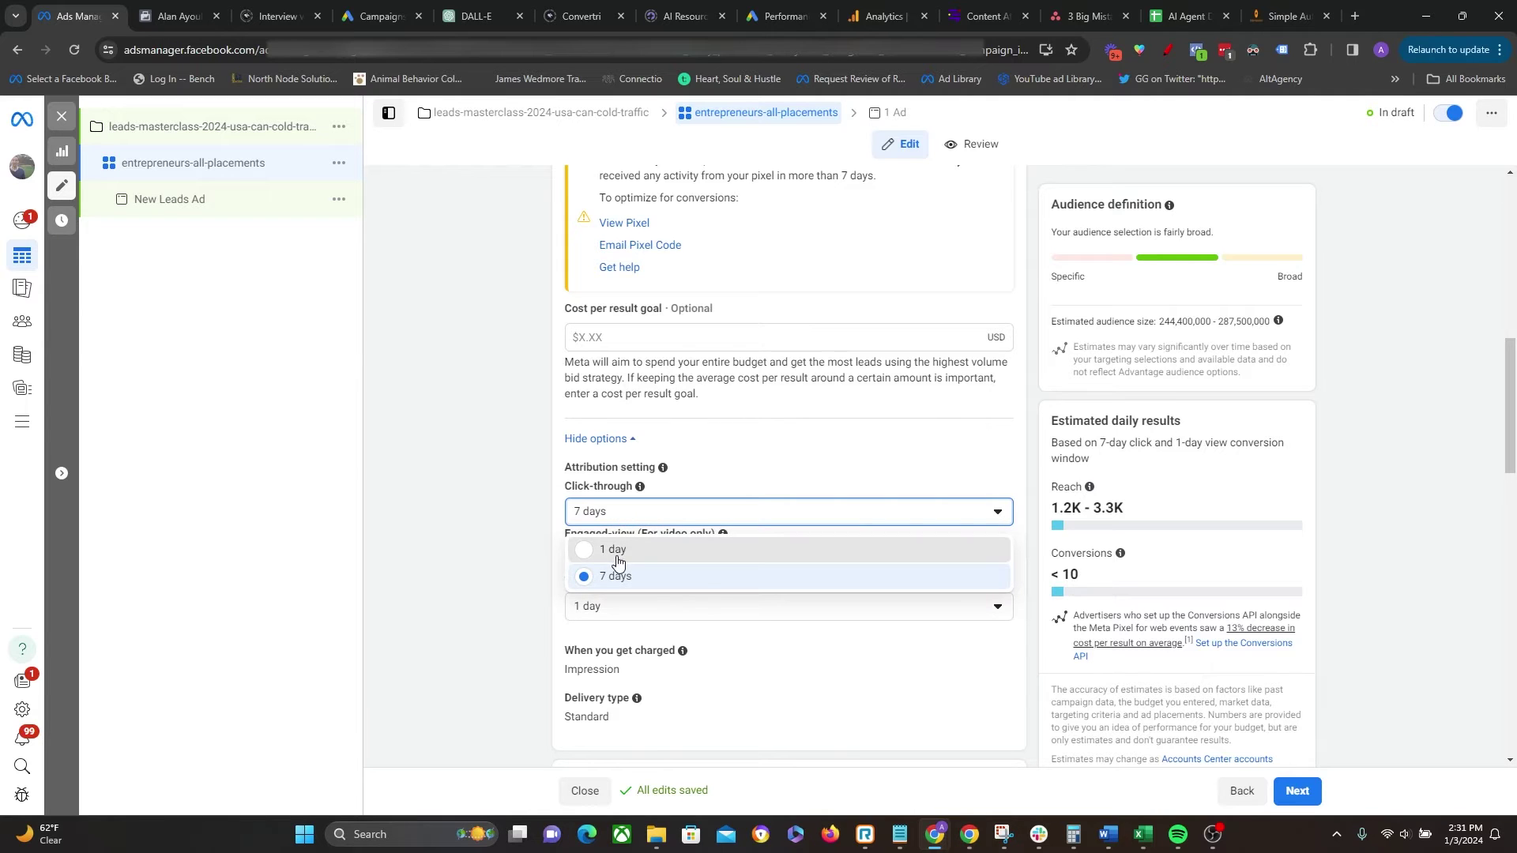
click(620, 553)
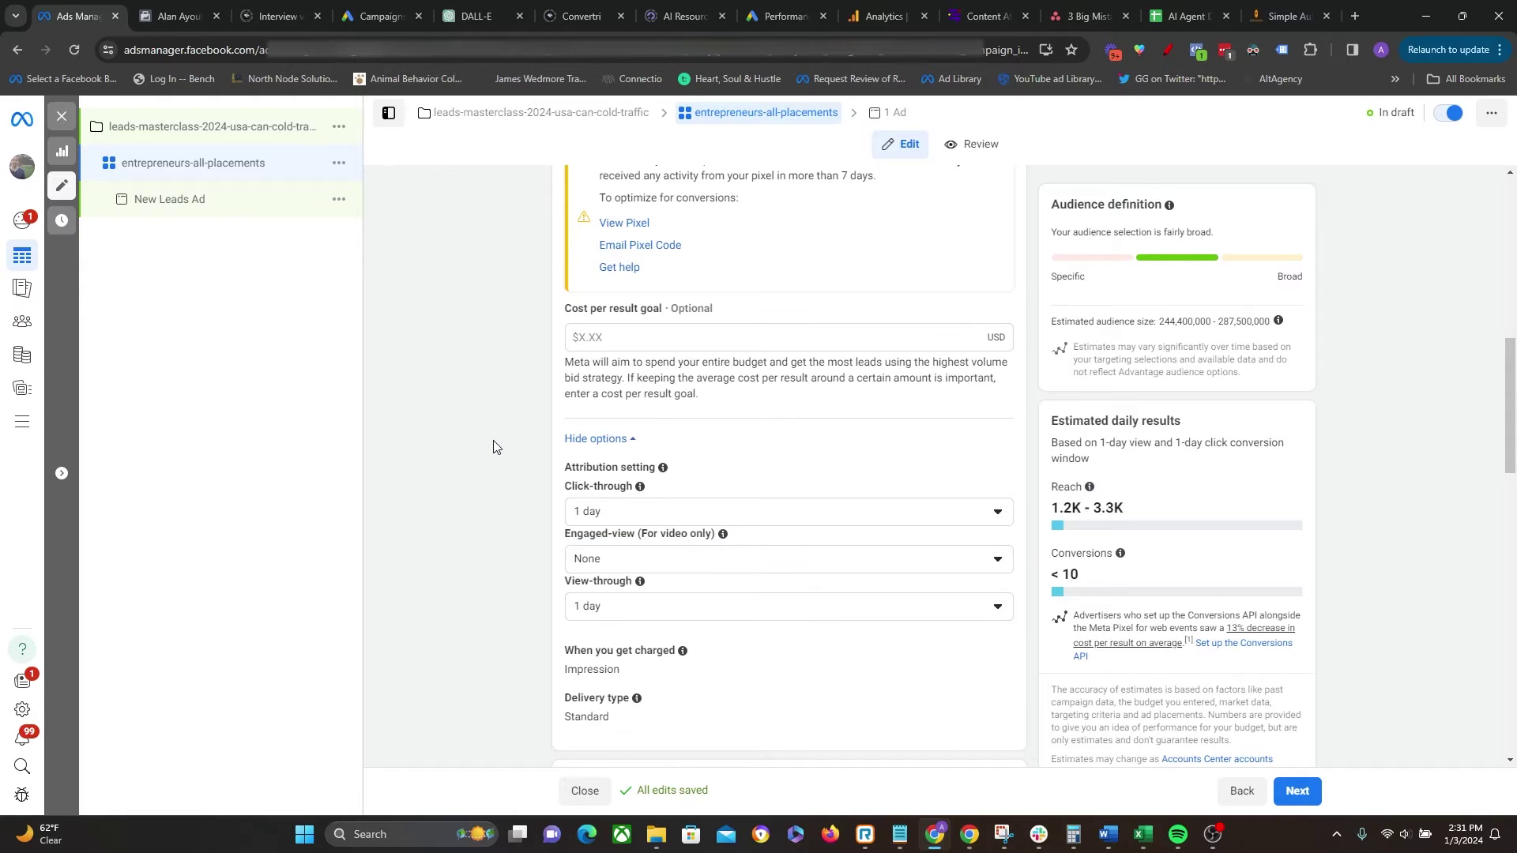
Step: Switch the click-through attribution window to 7 days and back to 1 day
scroll(478, 456, down, 3)
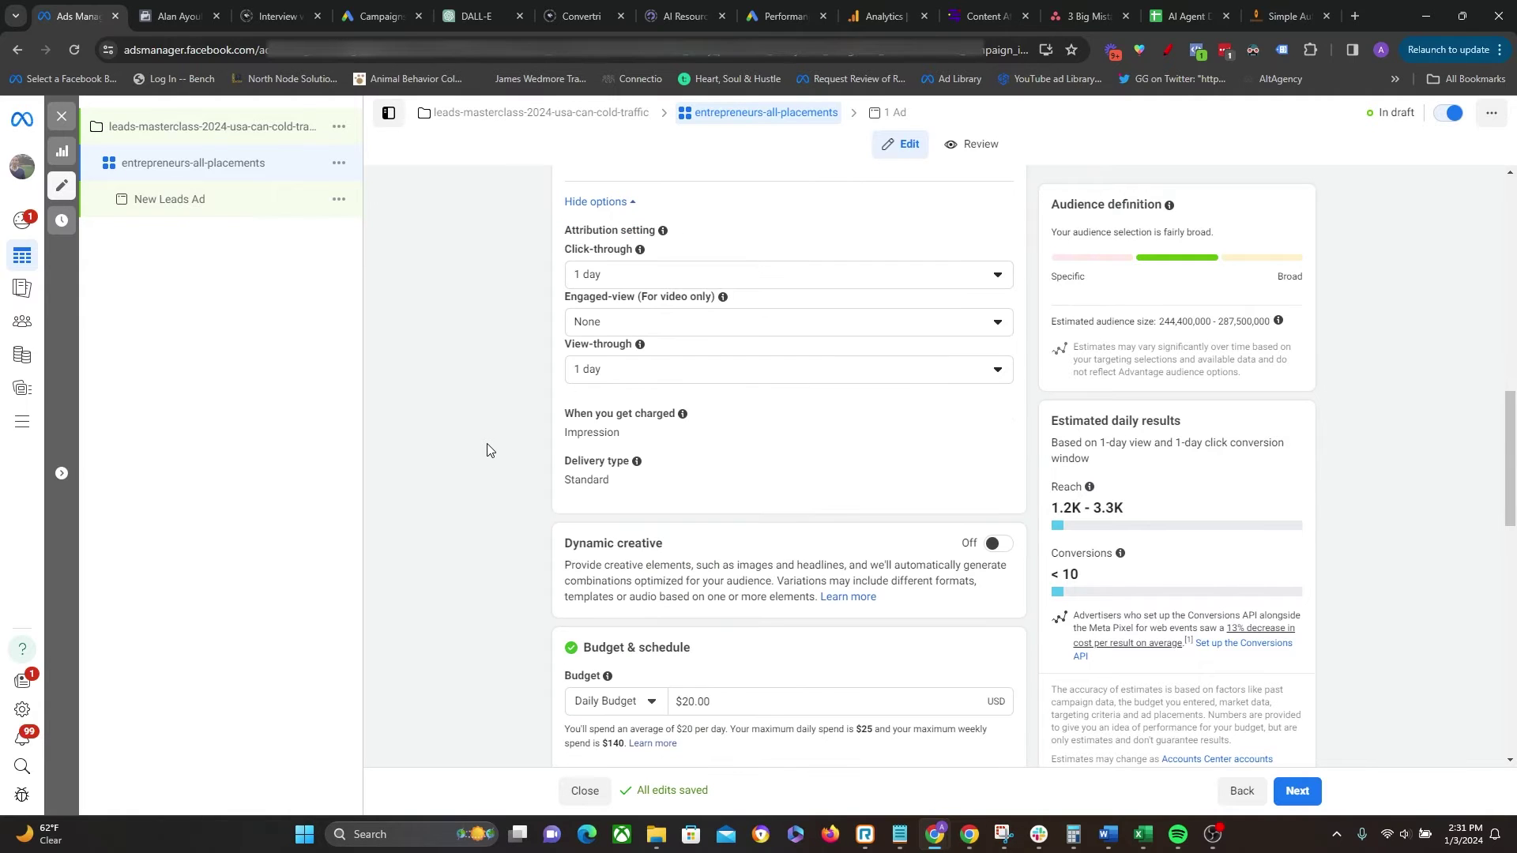
click(683, 276)
click(602, 340)
scroll(583, 426, up, 1)
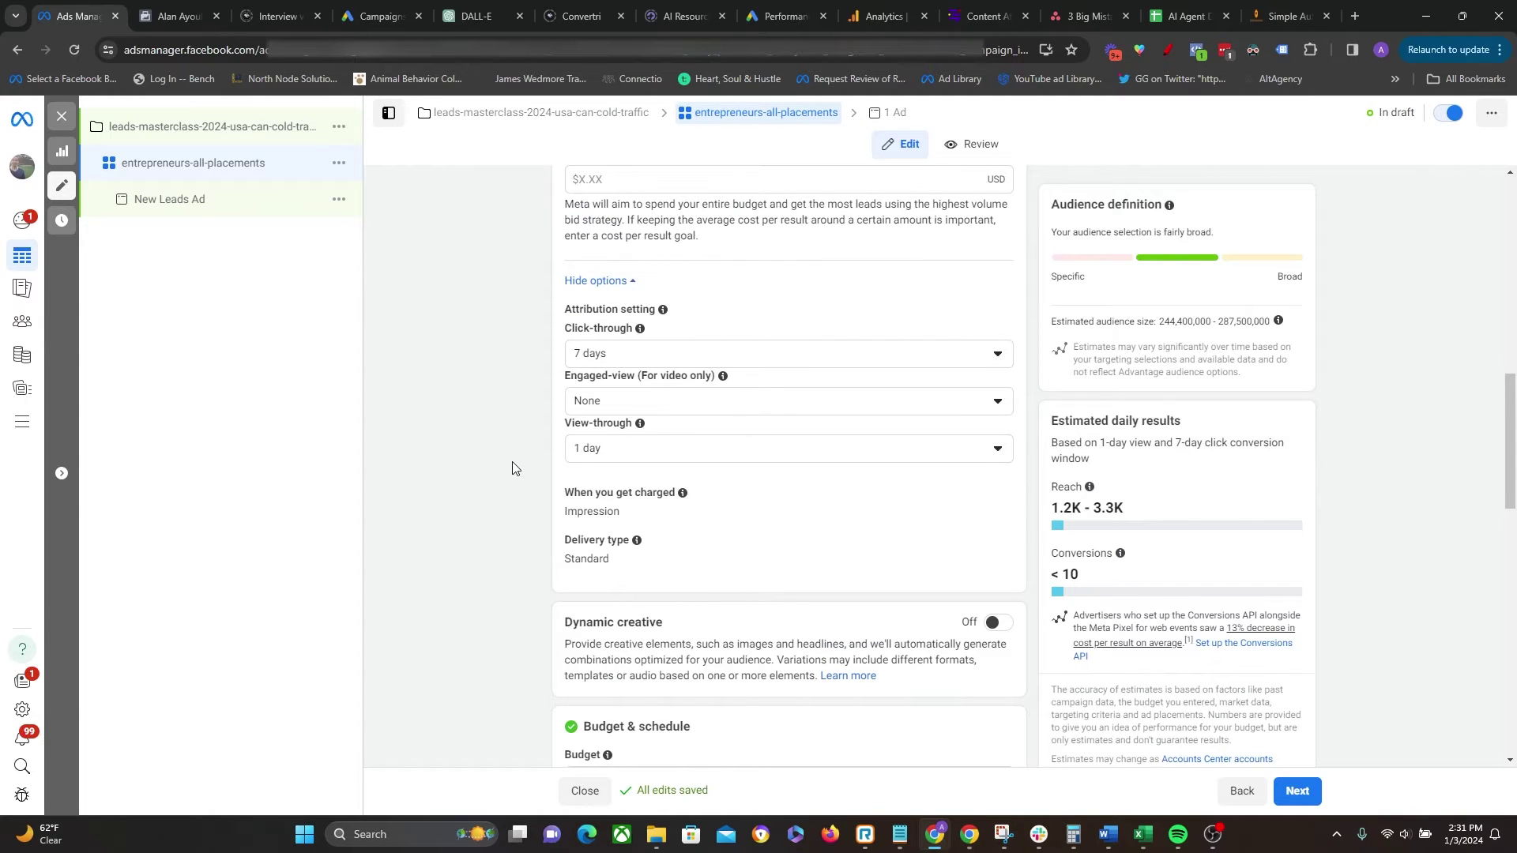
click(672, 356)
click(687, 384)
Step: Schedule the ad set to start on Jan 4, 2024 at 12:30 AM, leaving it without an end date
scroll(533, 488, down, 4)
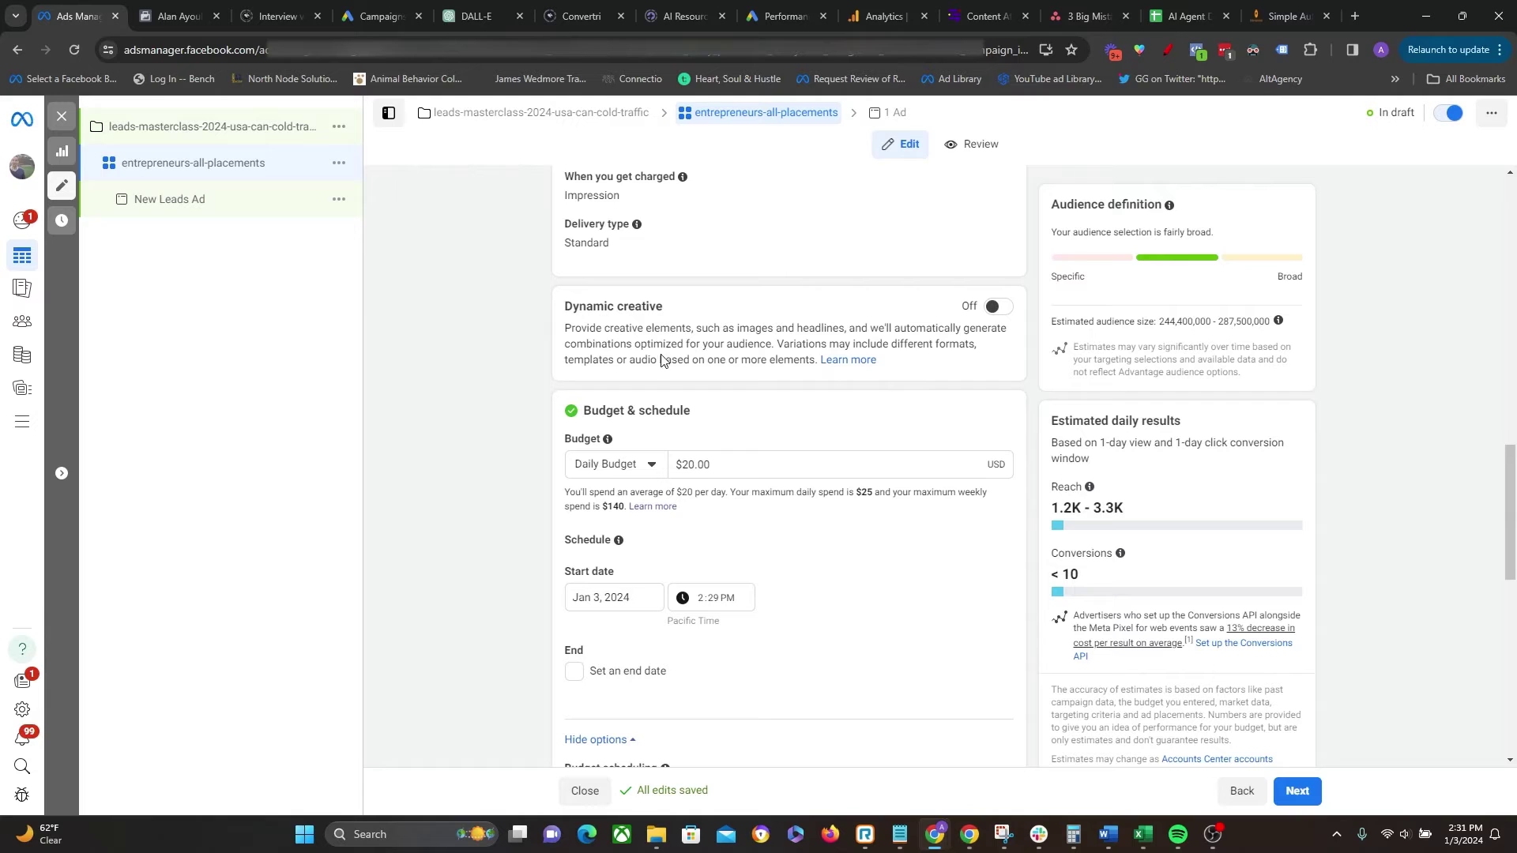
scroll(752, 391, down, 1)
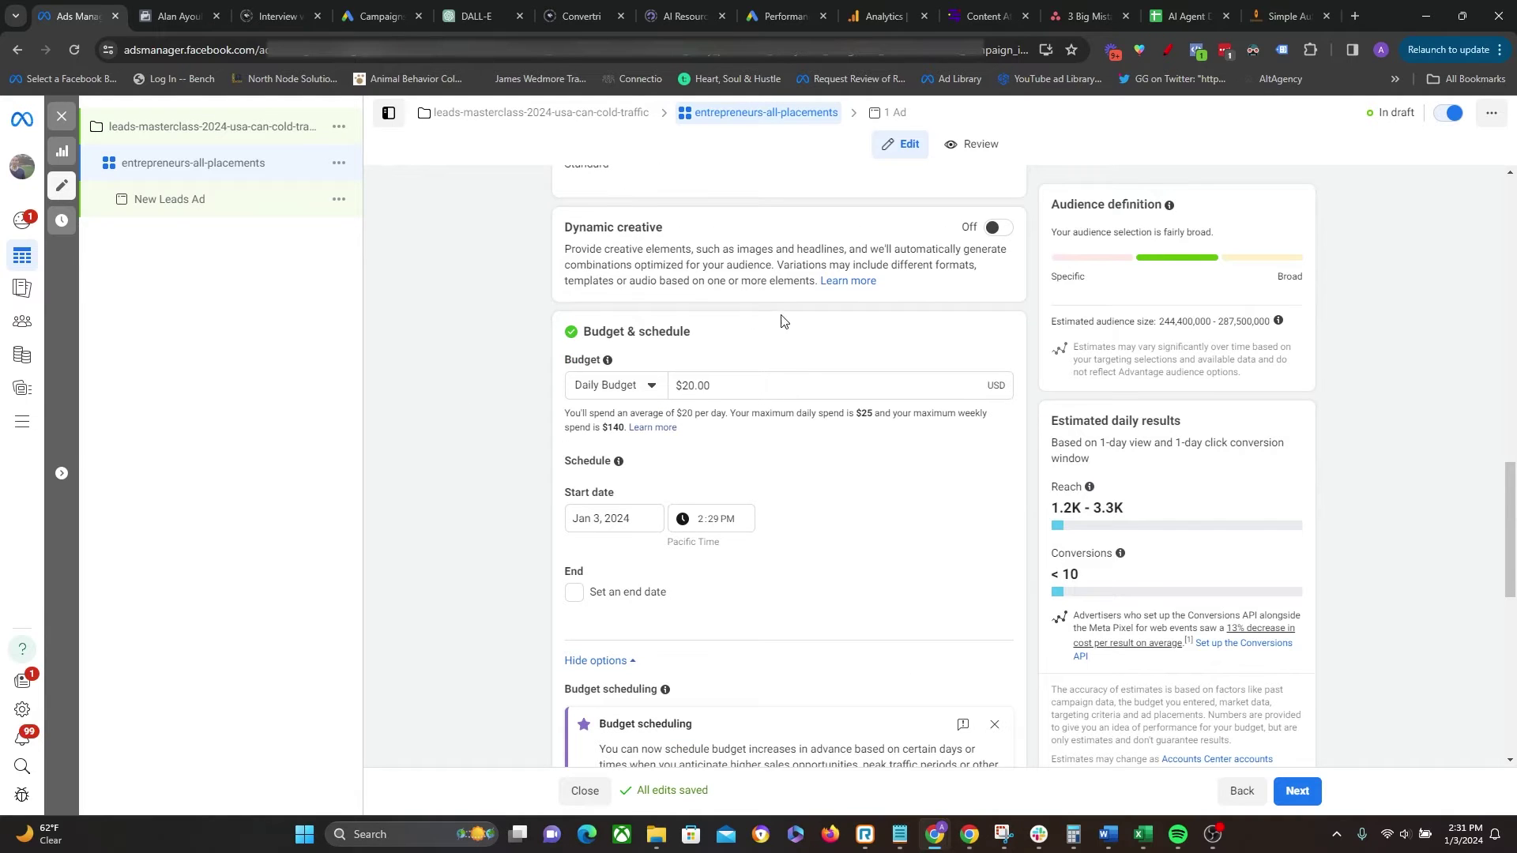
scroll(490, 396, down, 2)
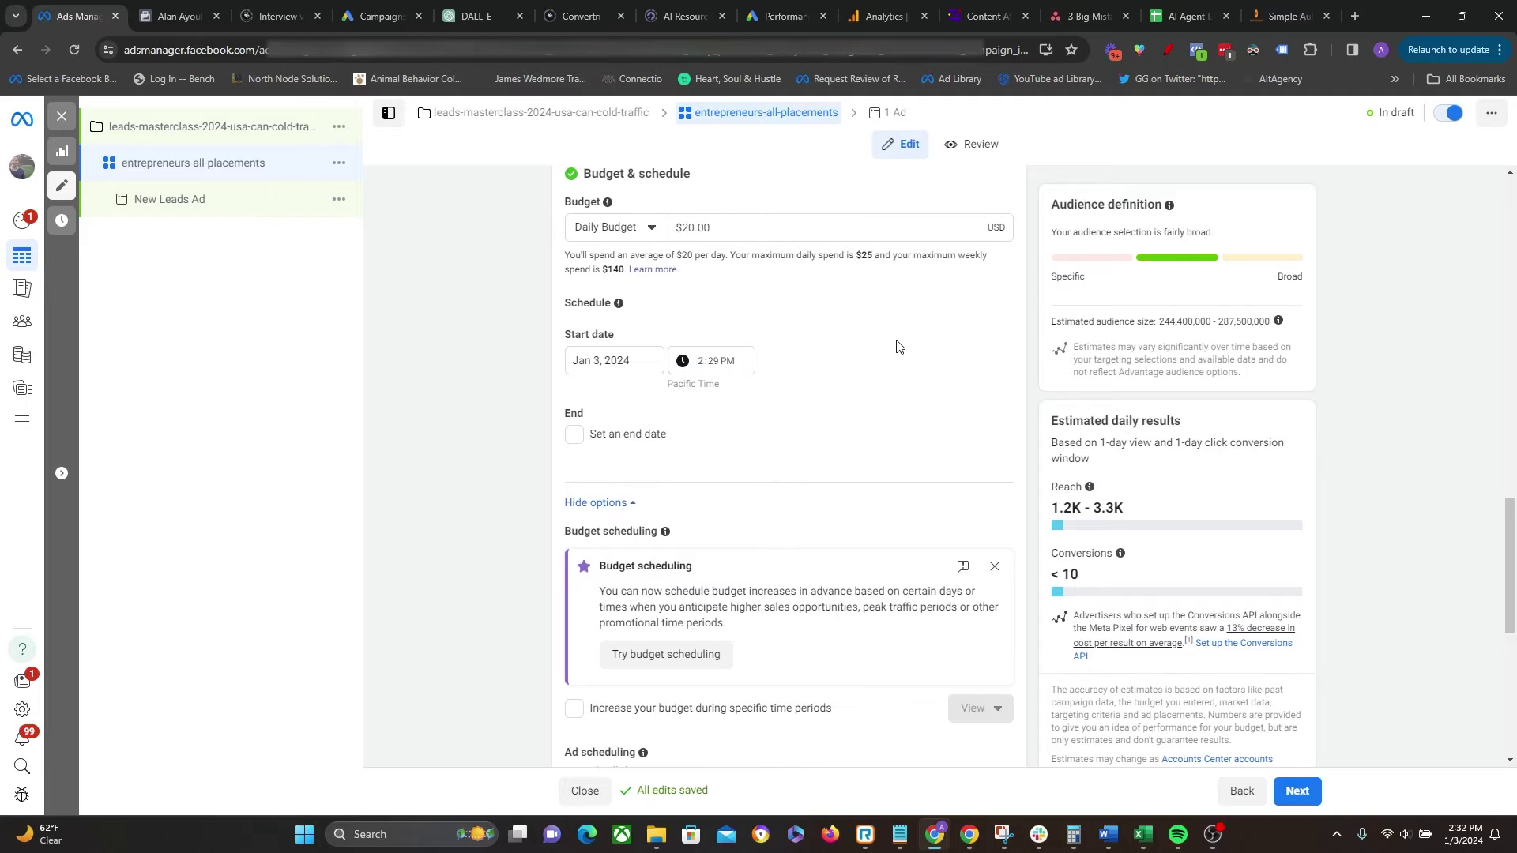
click(615, 365)
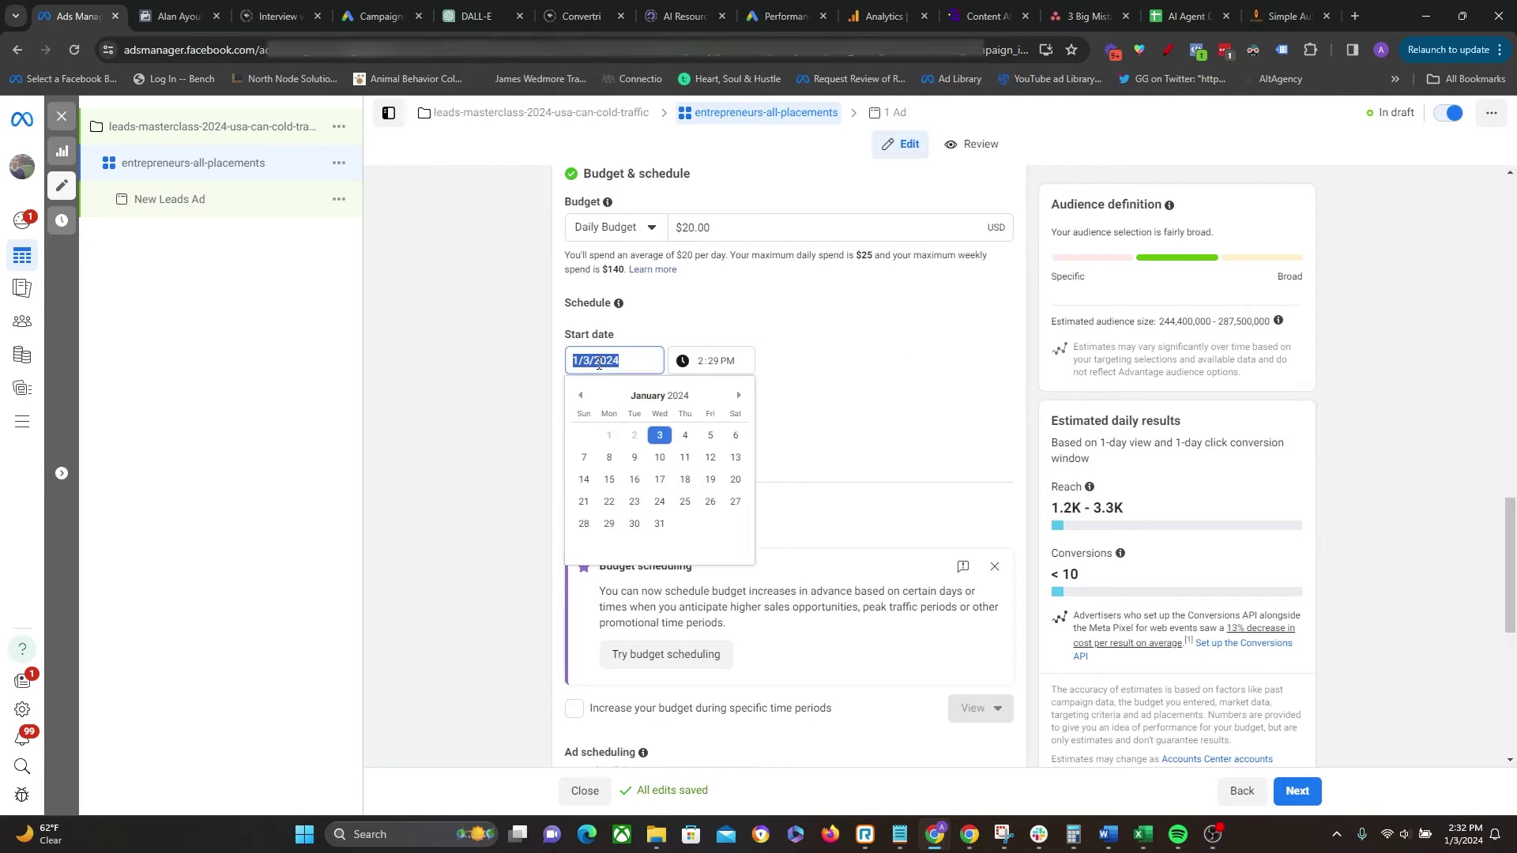
click(681, 435)
click(698, 360)
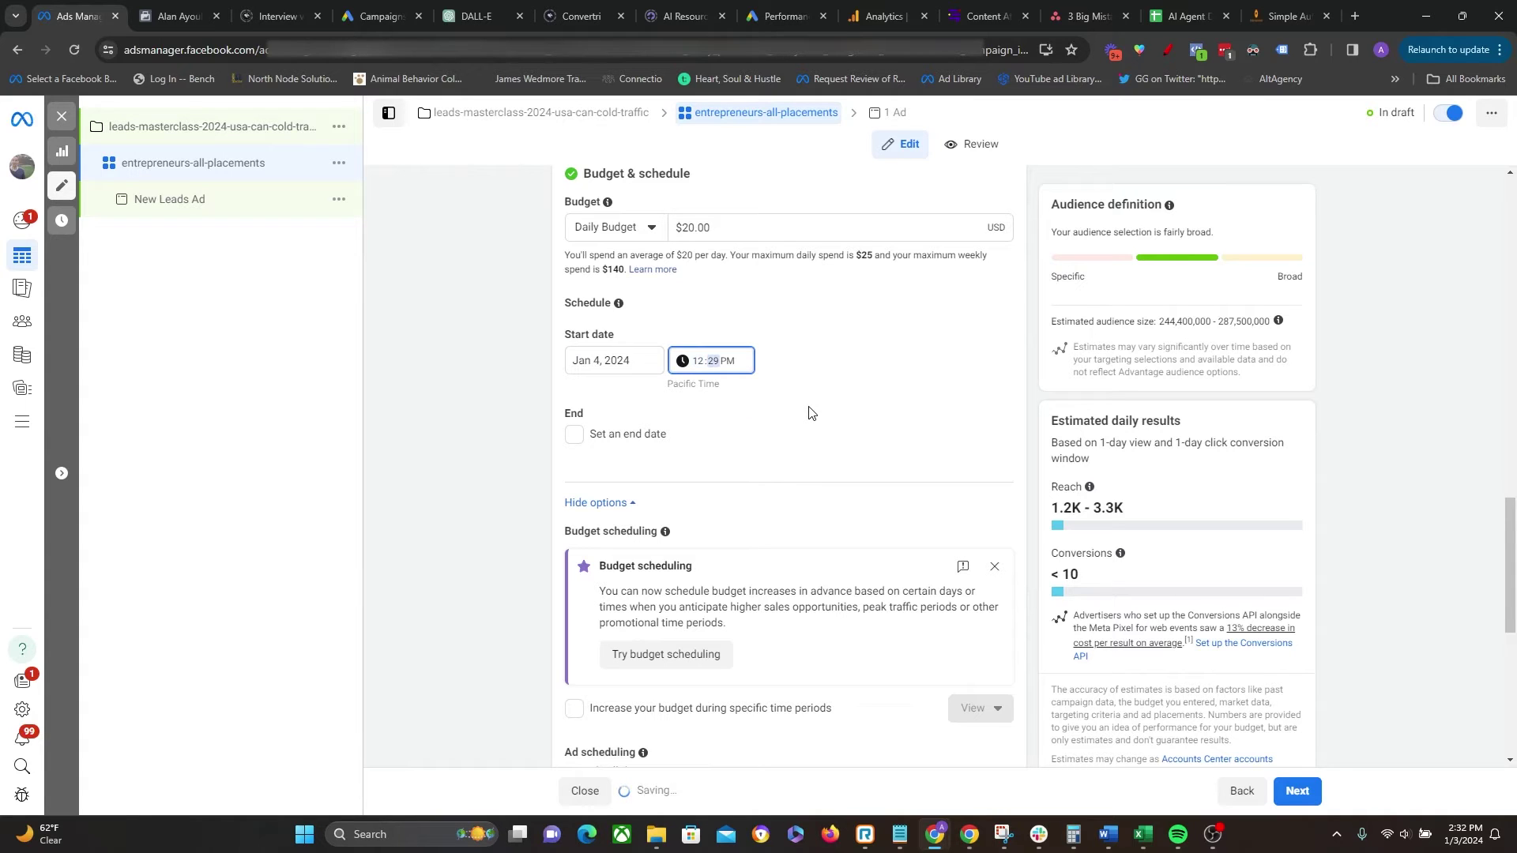
text(1229)
key(Left)
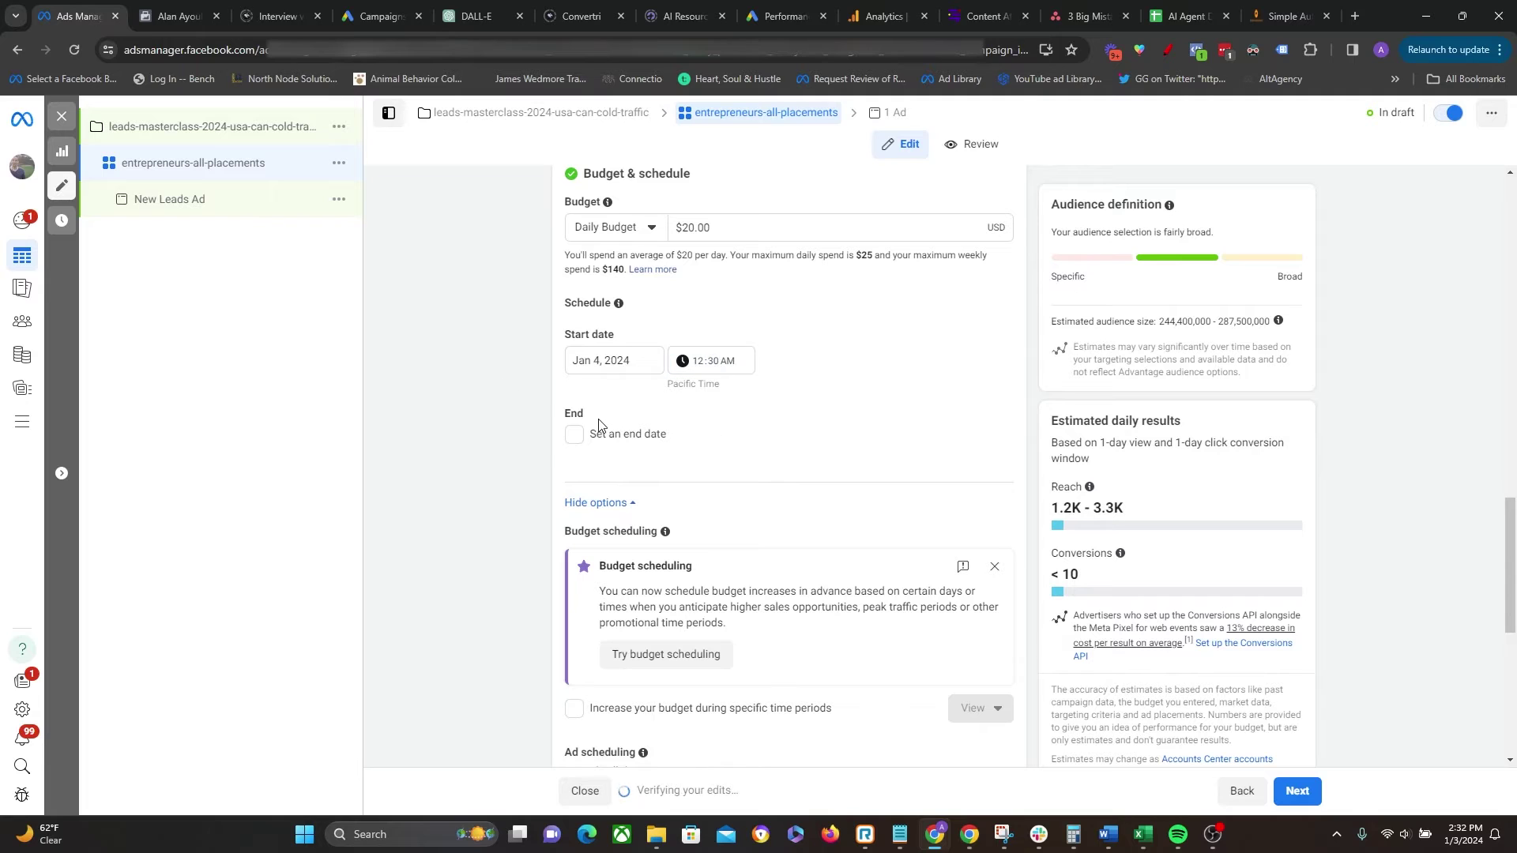
click(574, 435)
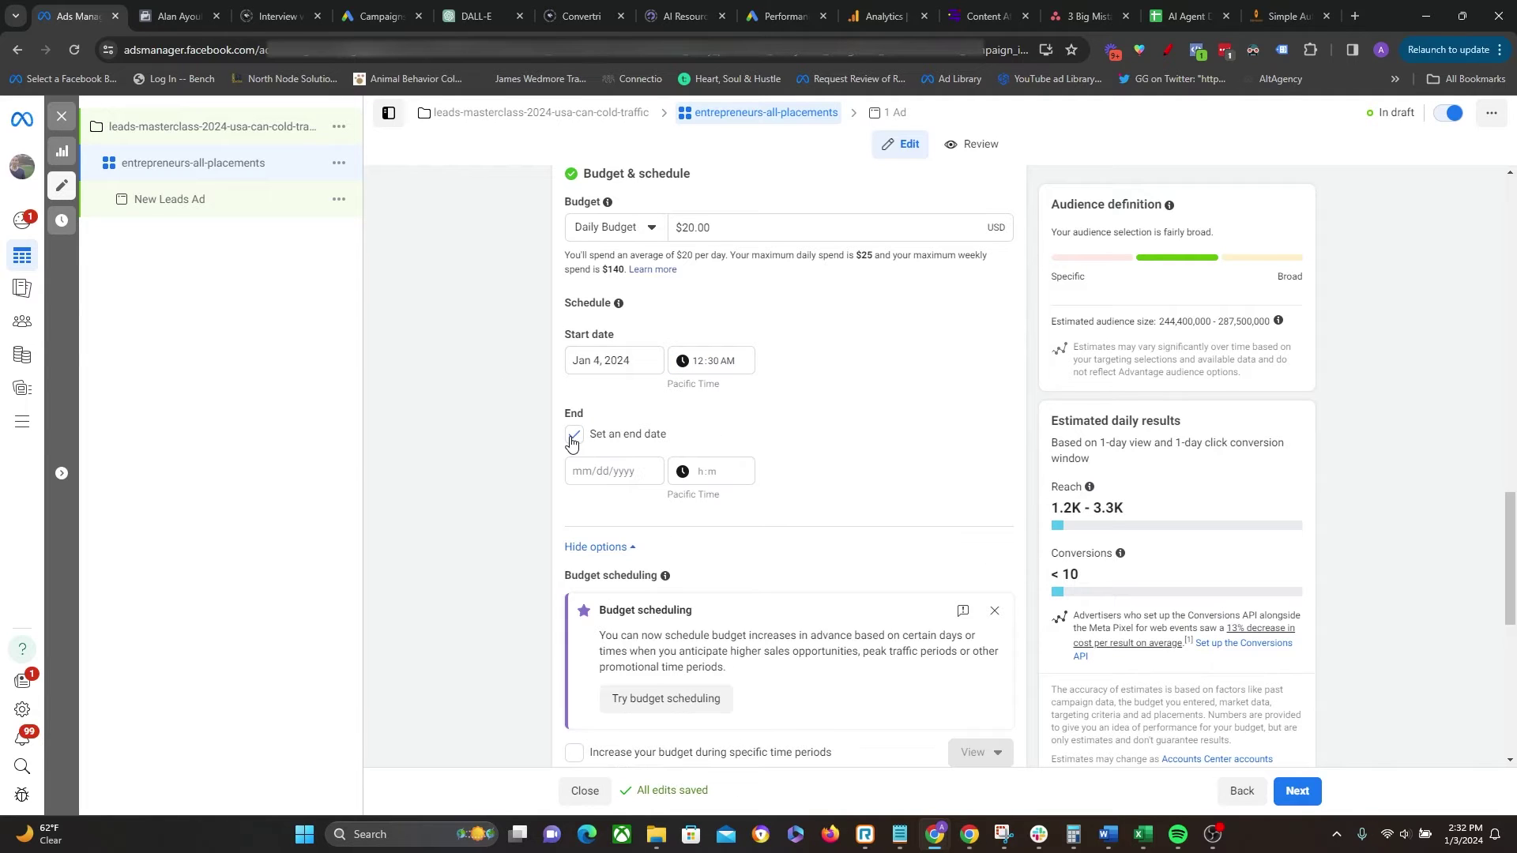
click(574, 436)
Step: Set the minimum age in the ad set's audience controls to 25
scroll(498, 365, down, 3)
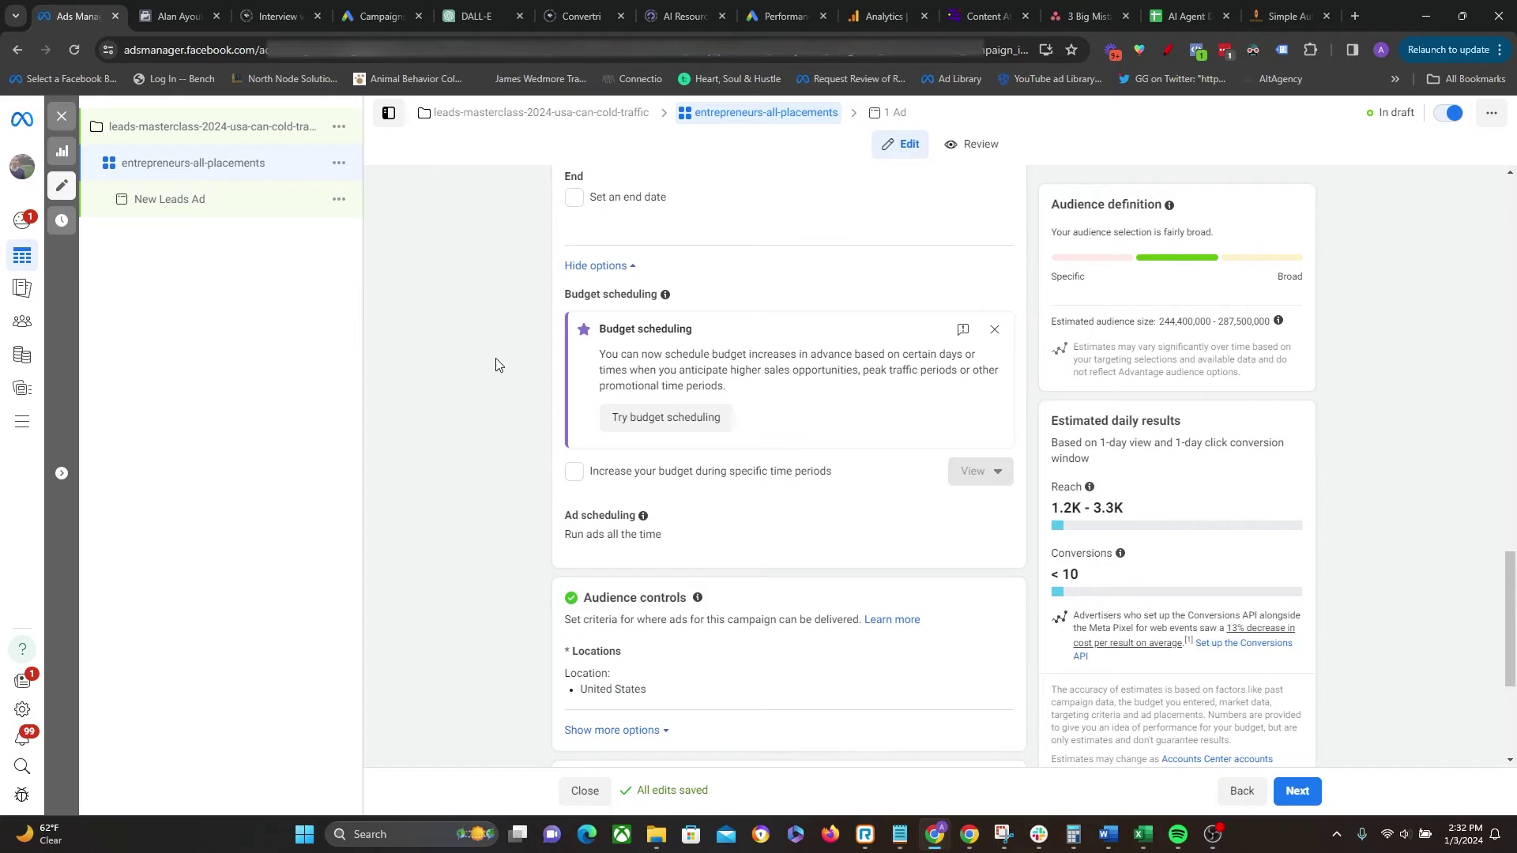
scroll(495, 364, down, 4)
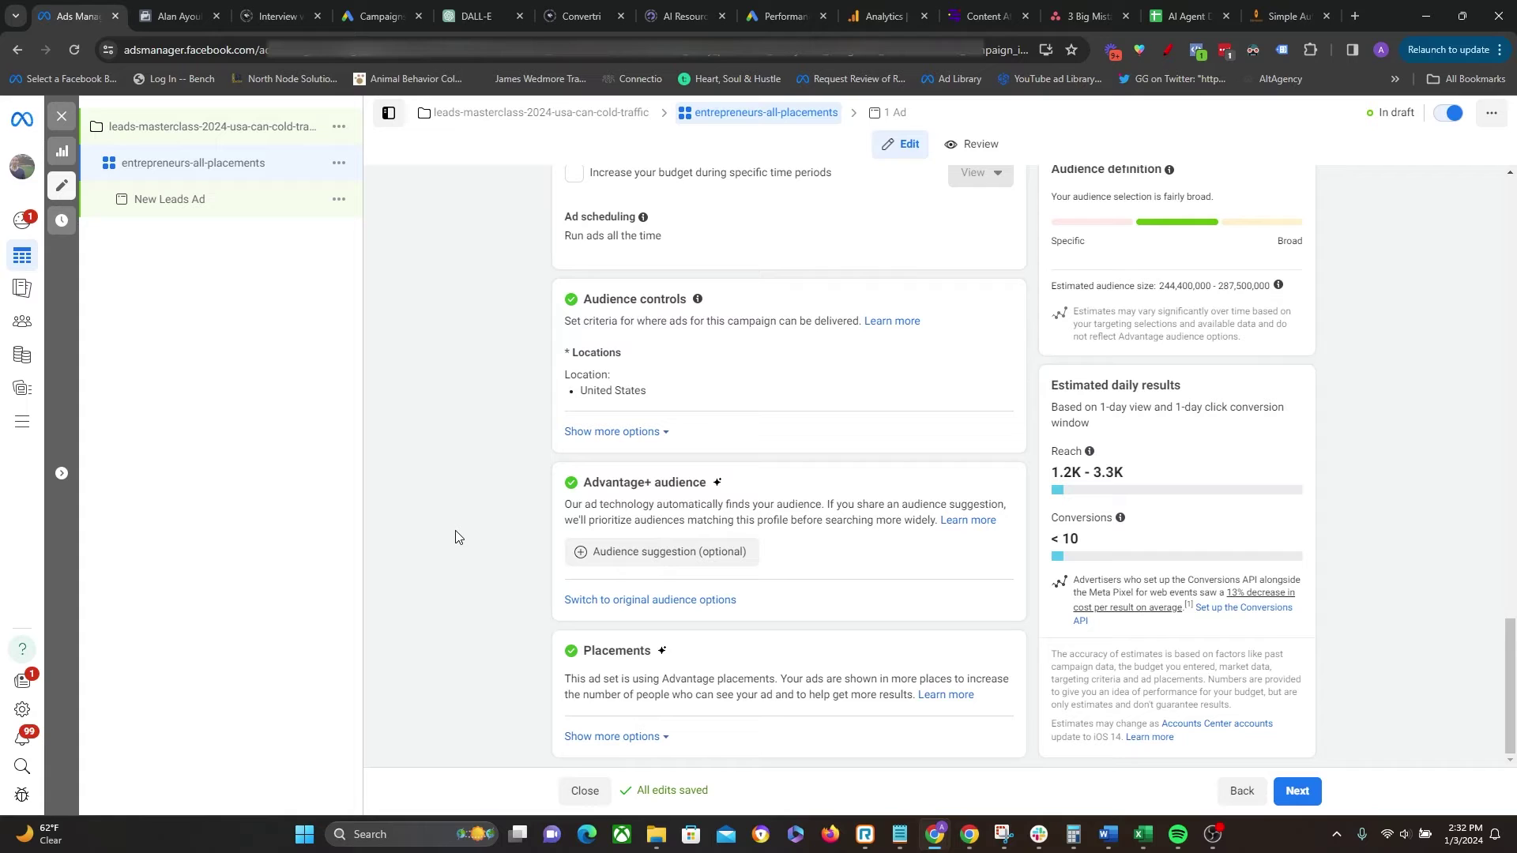
click(652, 433)
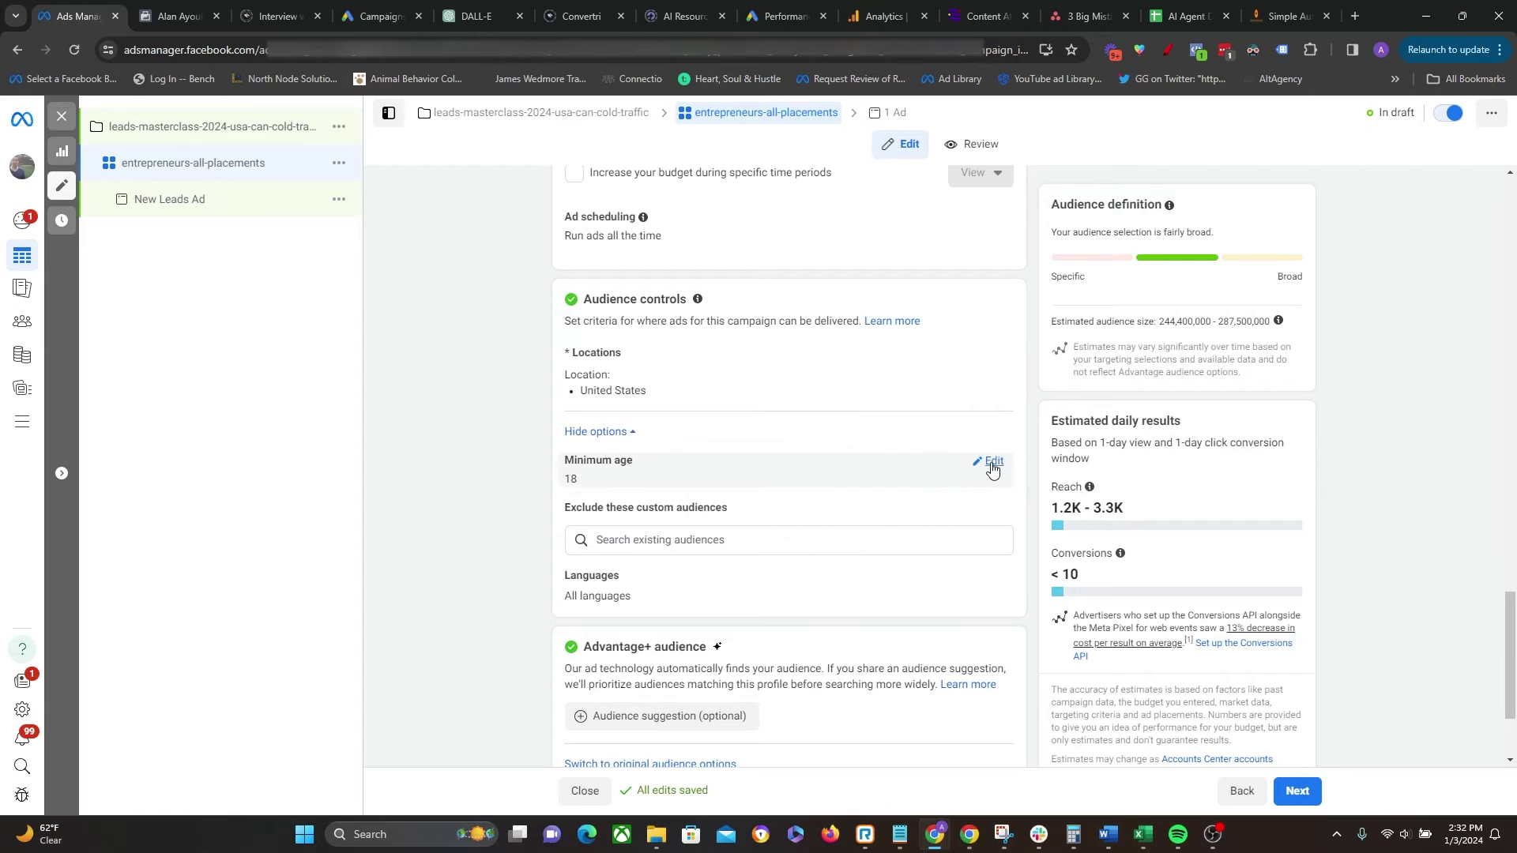
click(989, 462)
click(615, 485)
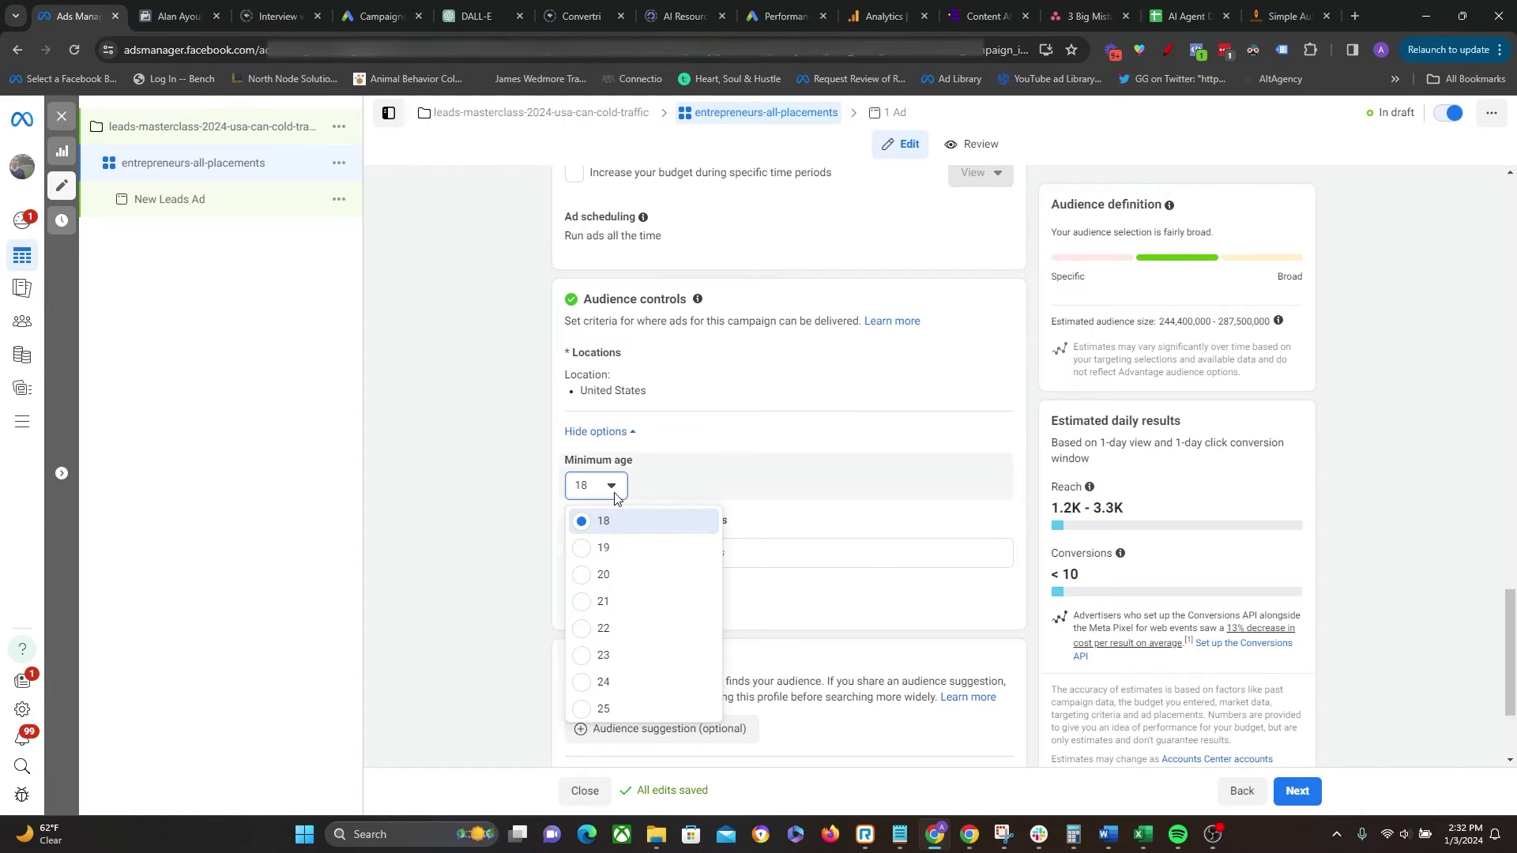
click(584, 710)
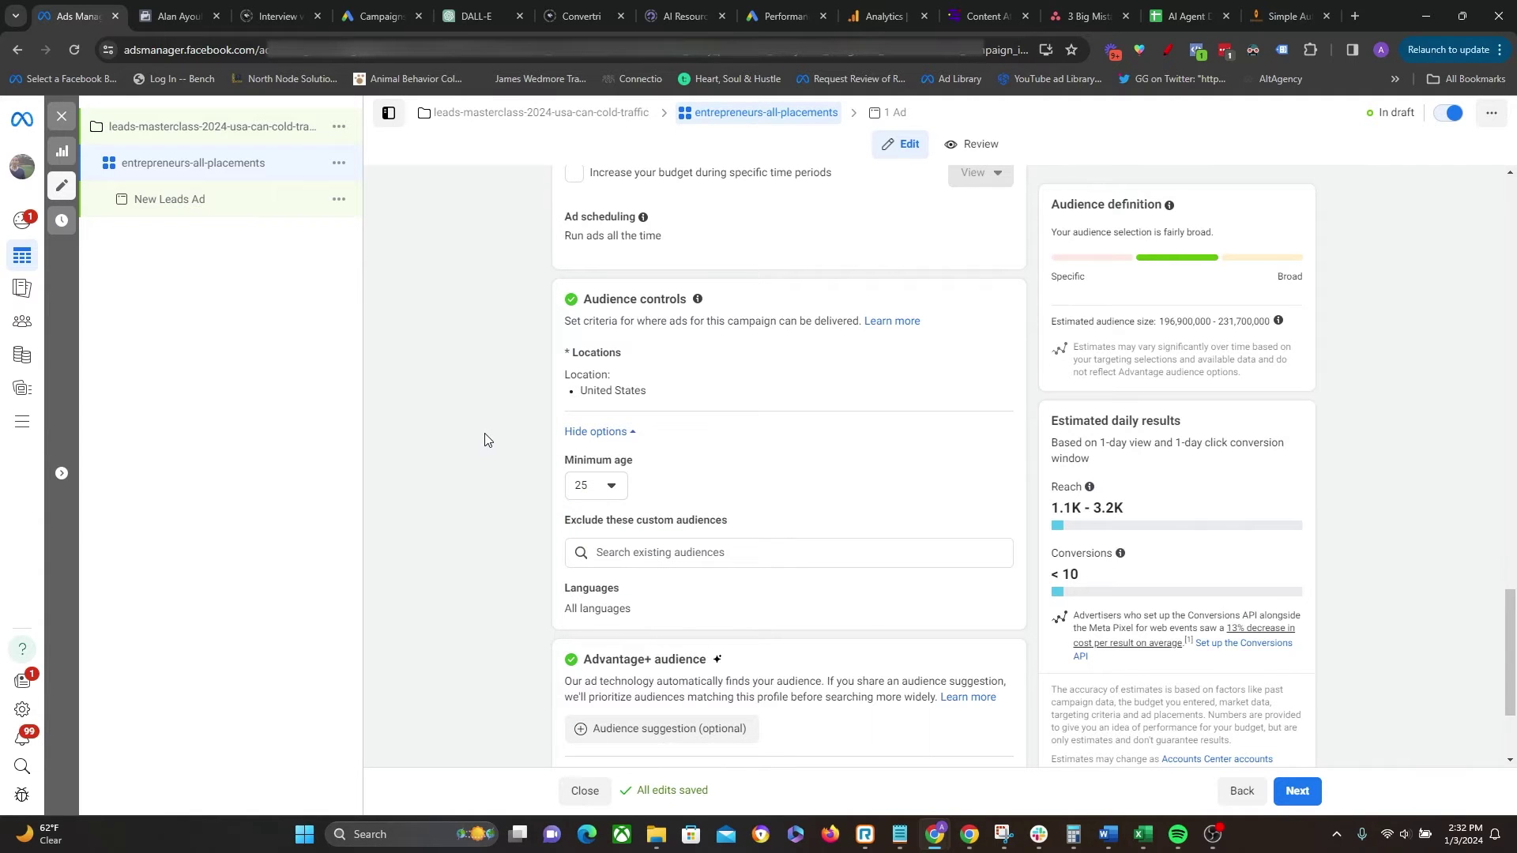
Step: Search the audience languages for "english" and clear the search without choosing a language
scroll(474, 435, down, 2)
click(659, 398)
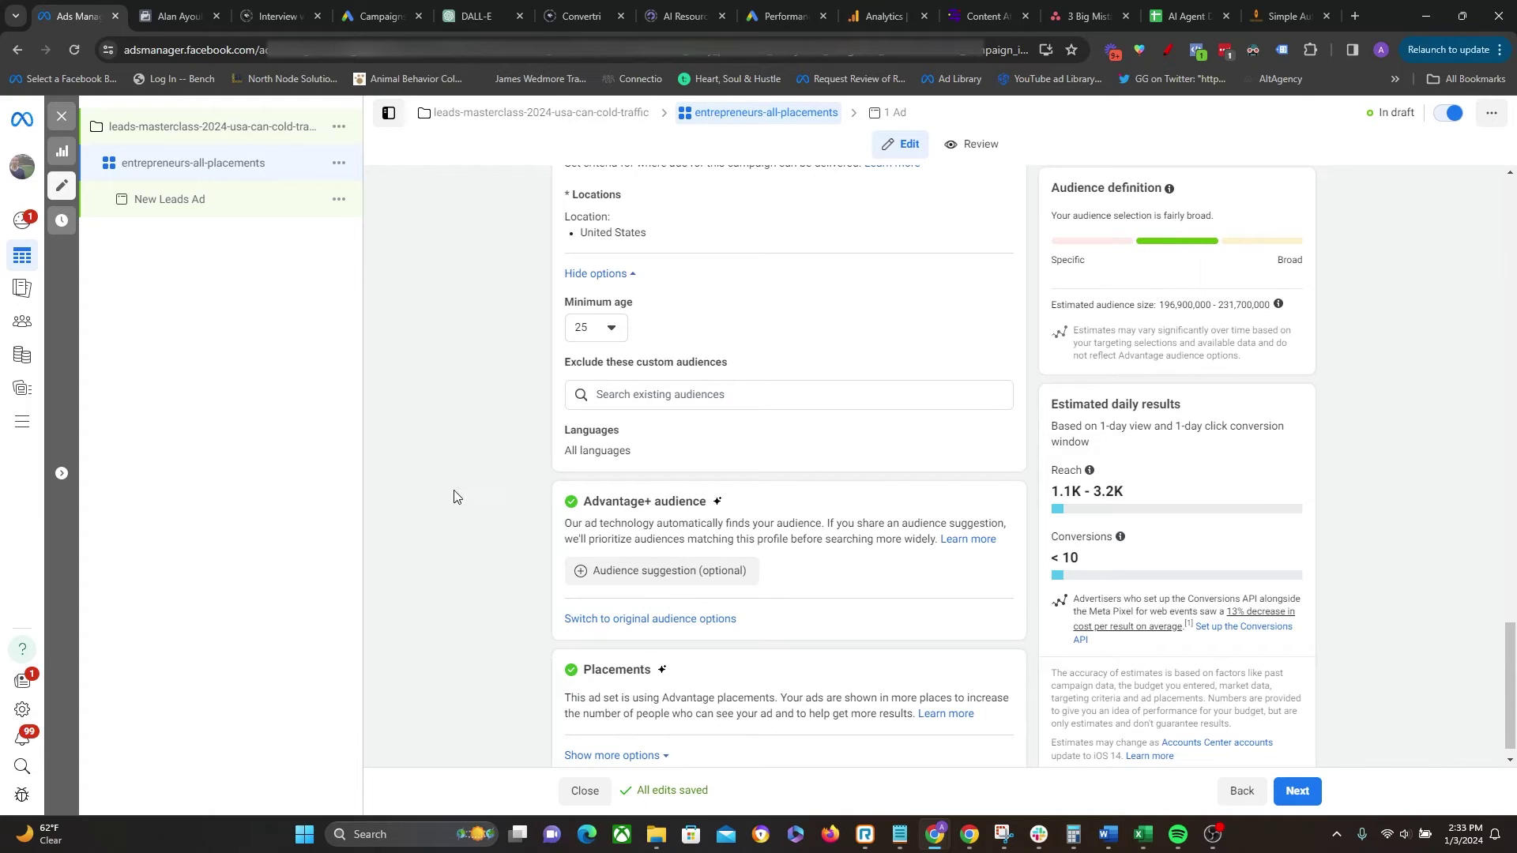
click(989, 436)
click(664, 454)
text(english)
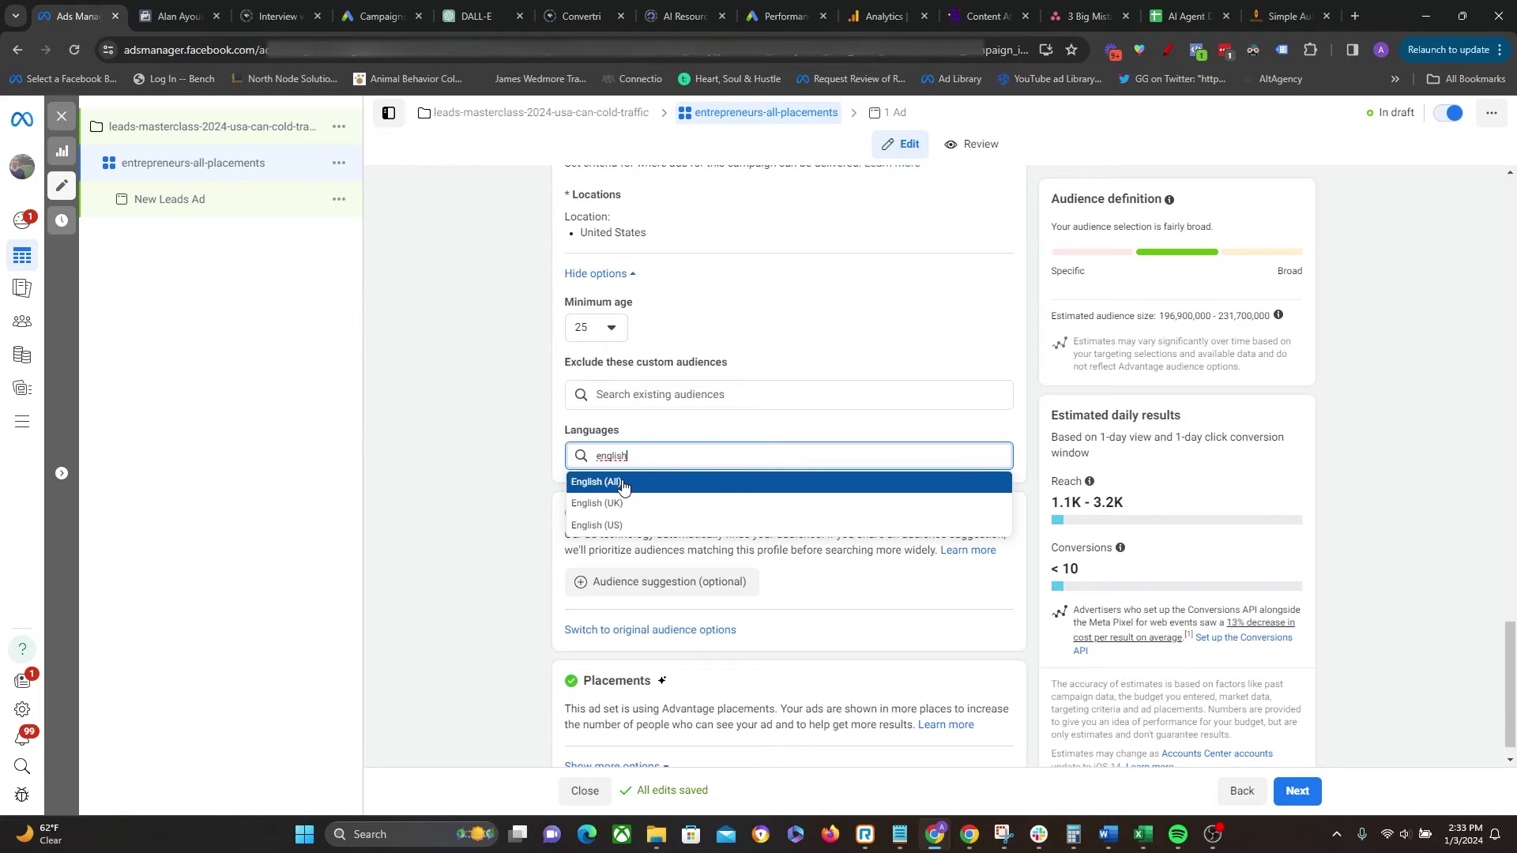
click(496, 474)
click(660, 456)
key(BackSpace)
click(477, 419)
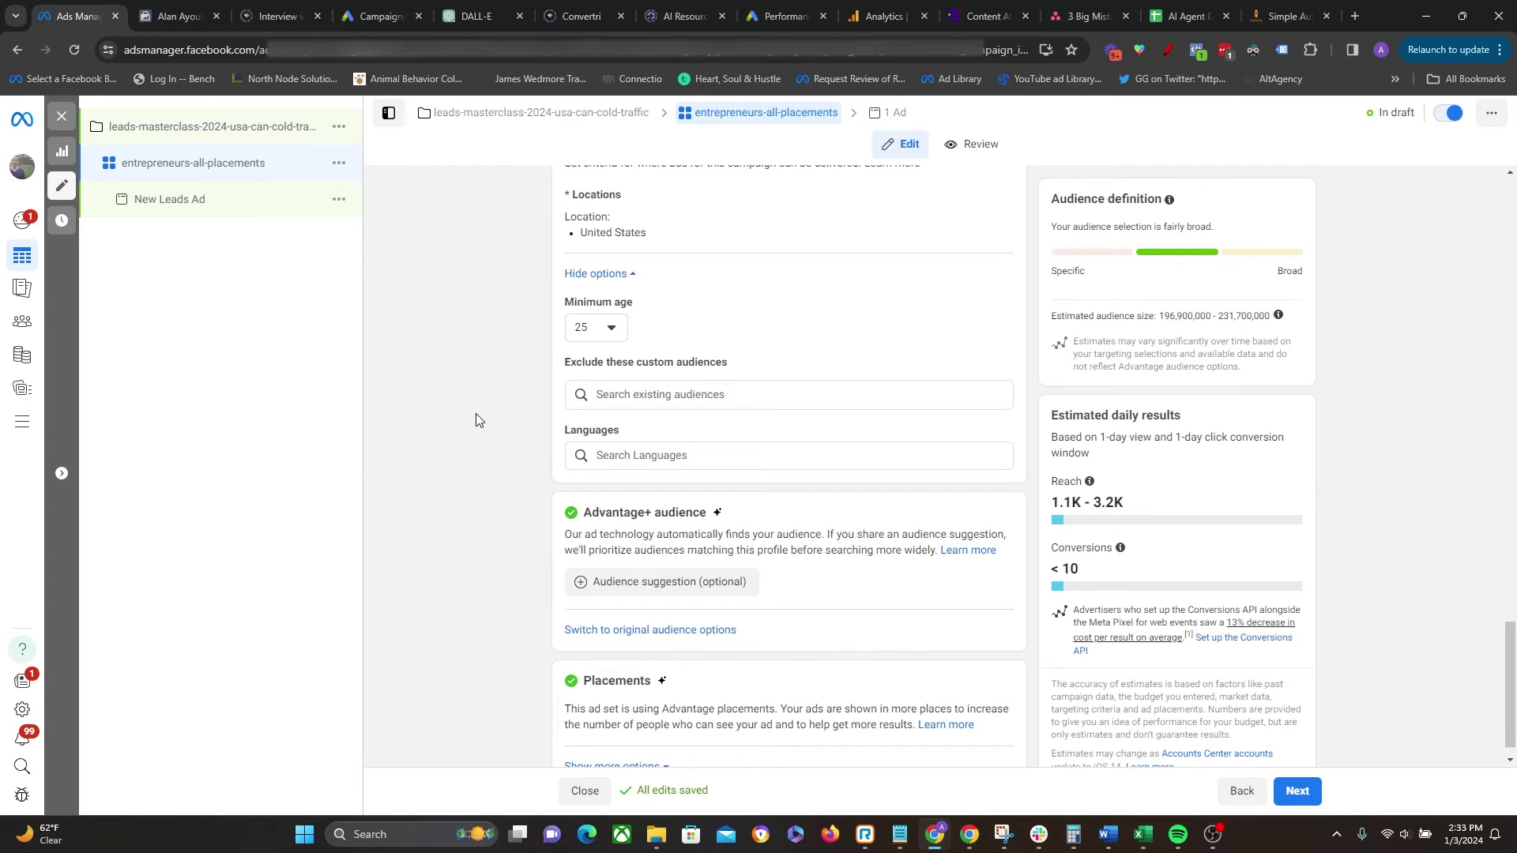
scroll(442, 419, down, 1)
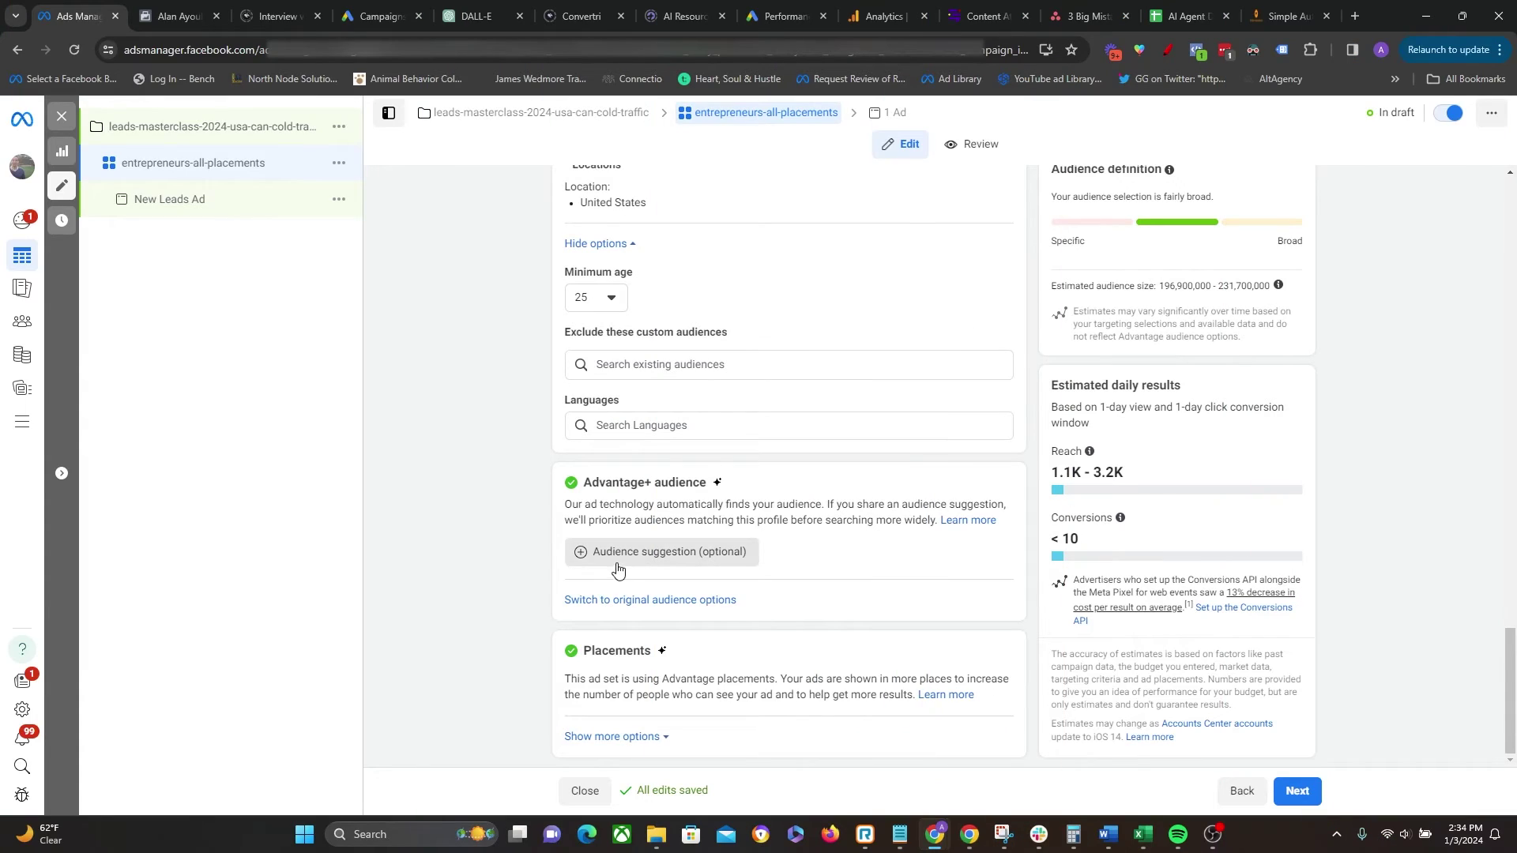
Step: Add an optional audience suggestion to the Advantage+ audience and look through its existing lookalike audiences without choosing one
mouse_move(617, 566)
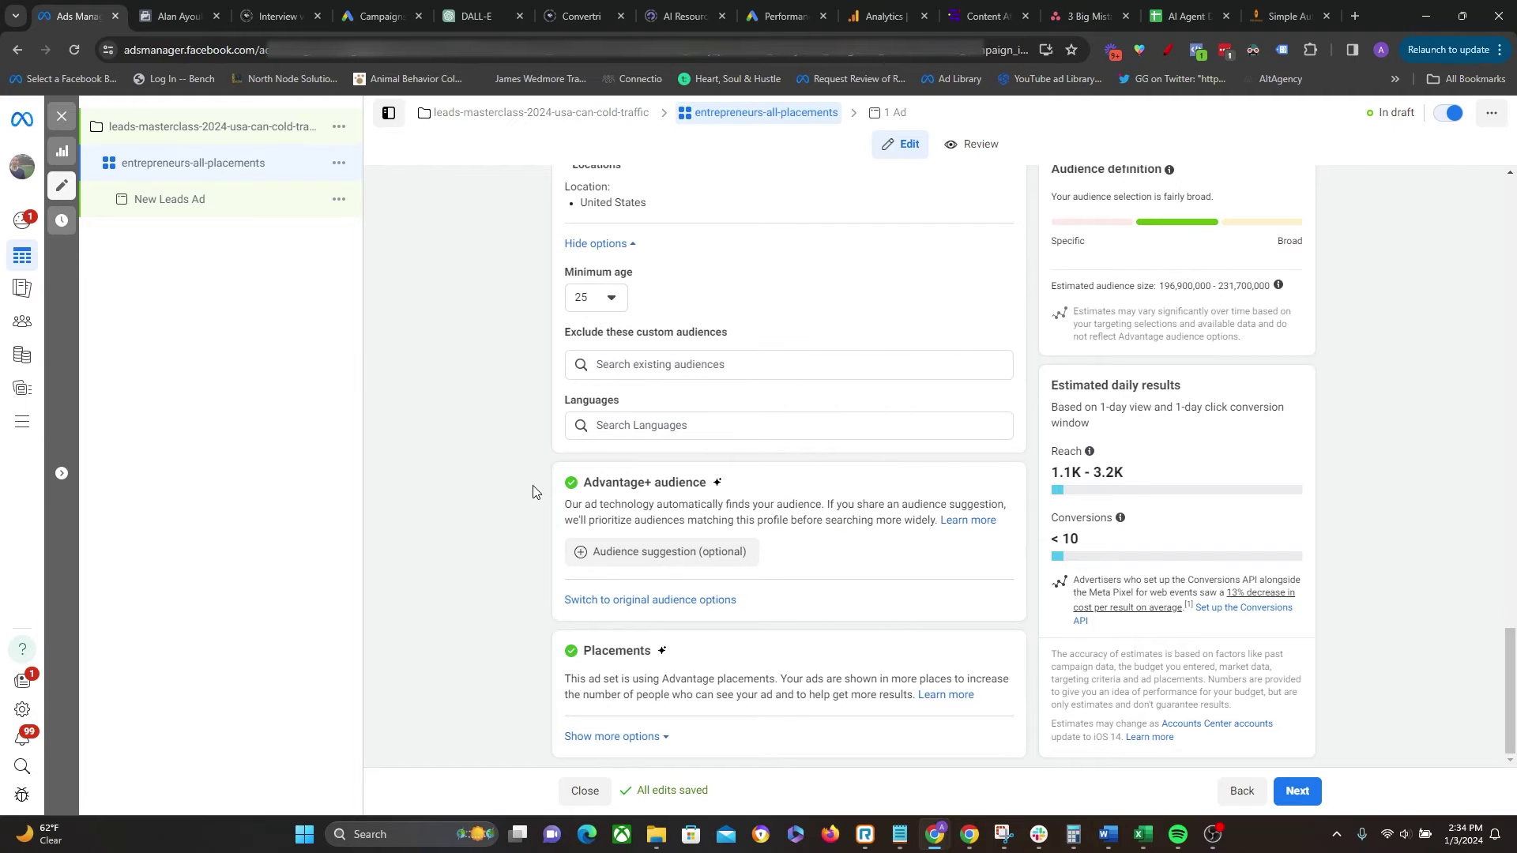
click(638, 553)
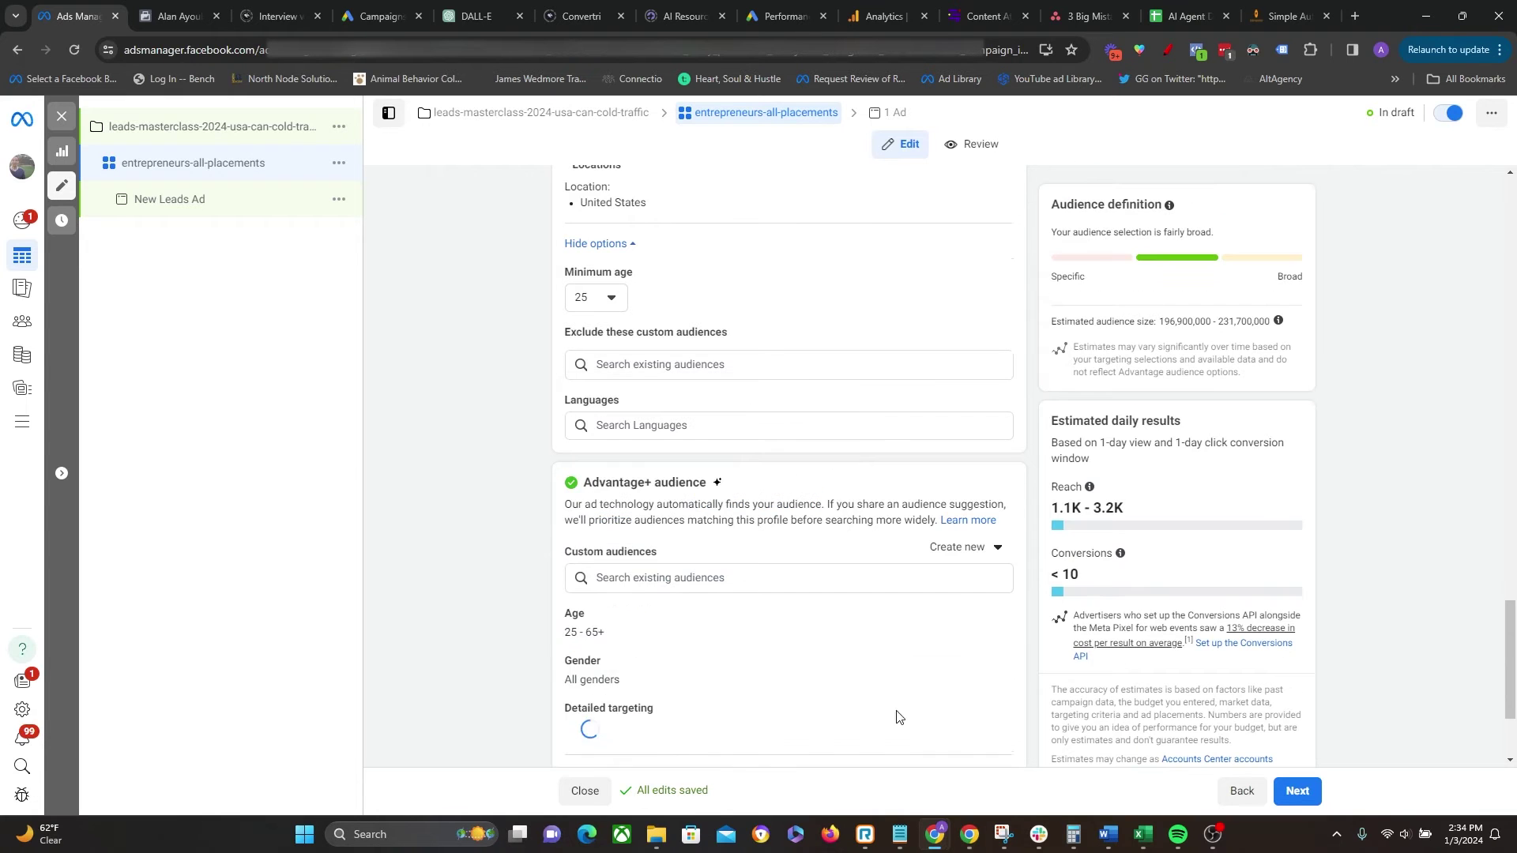
scroll(406, 567, down, 2)
click(687, 422)
click(654, 459)
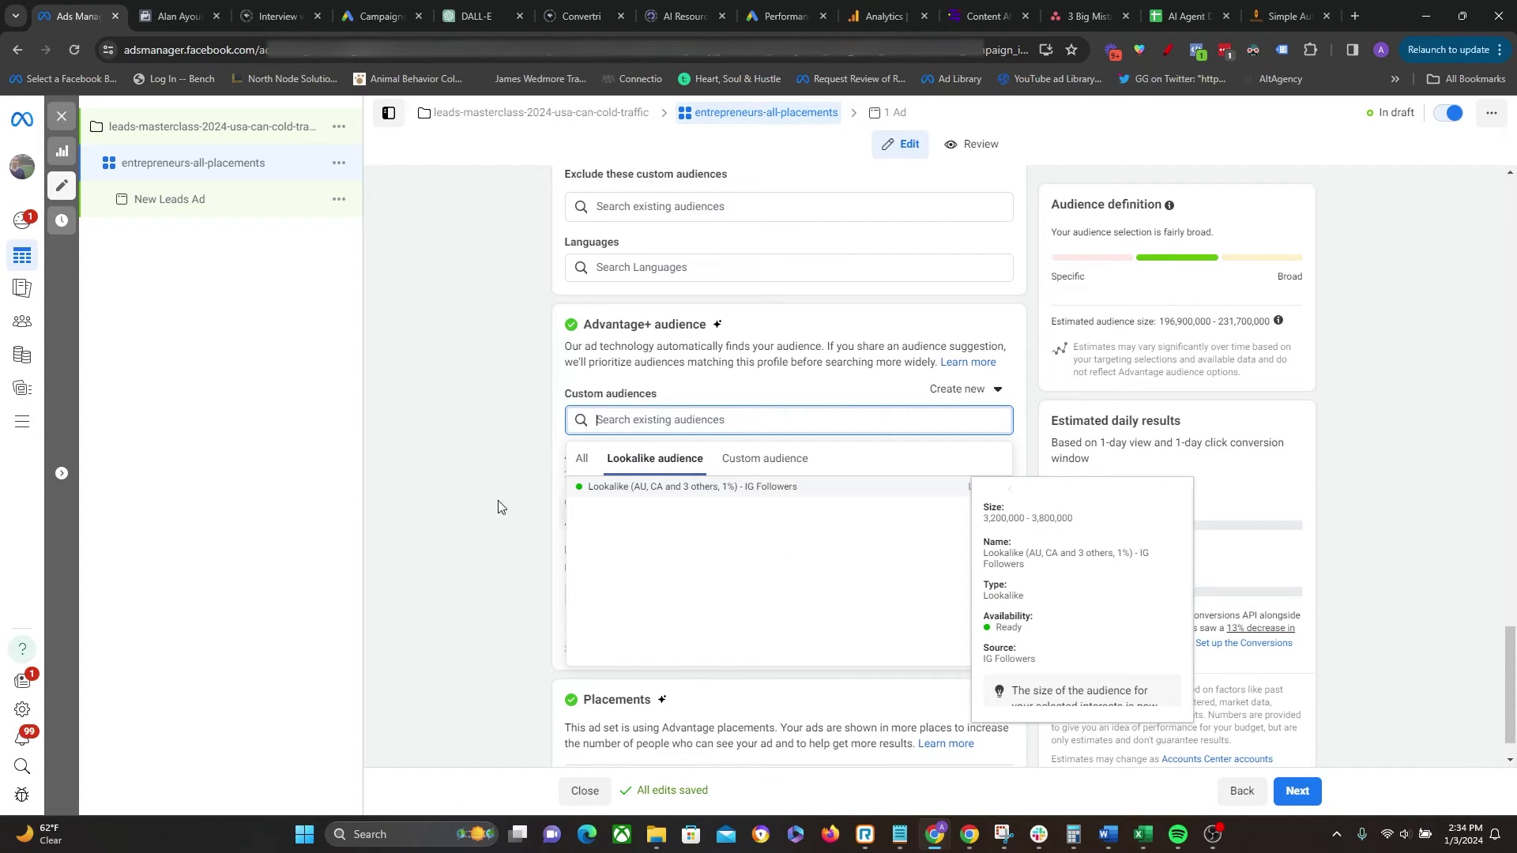
click(472, 466)
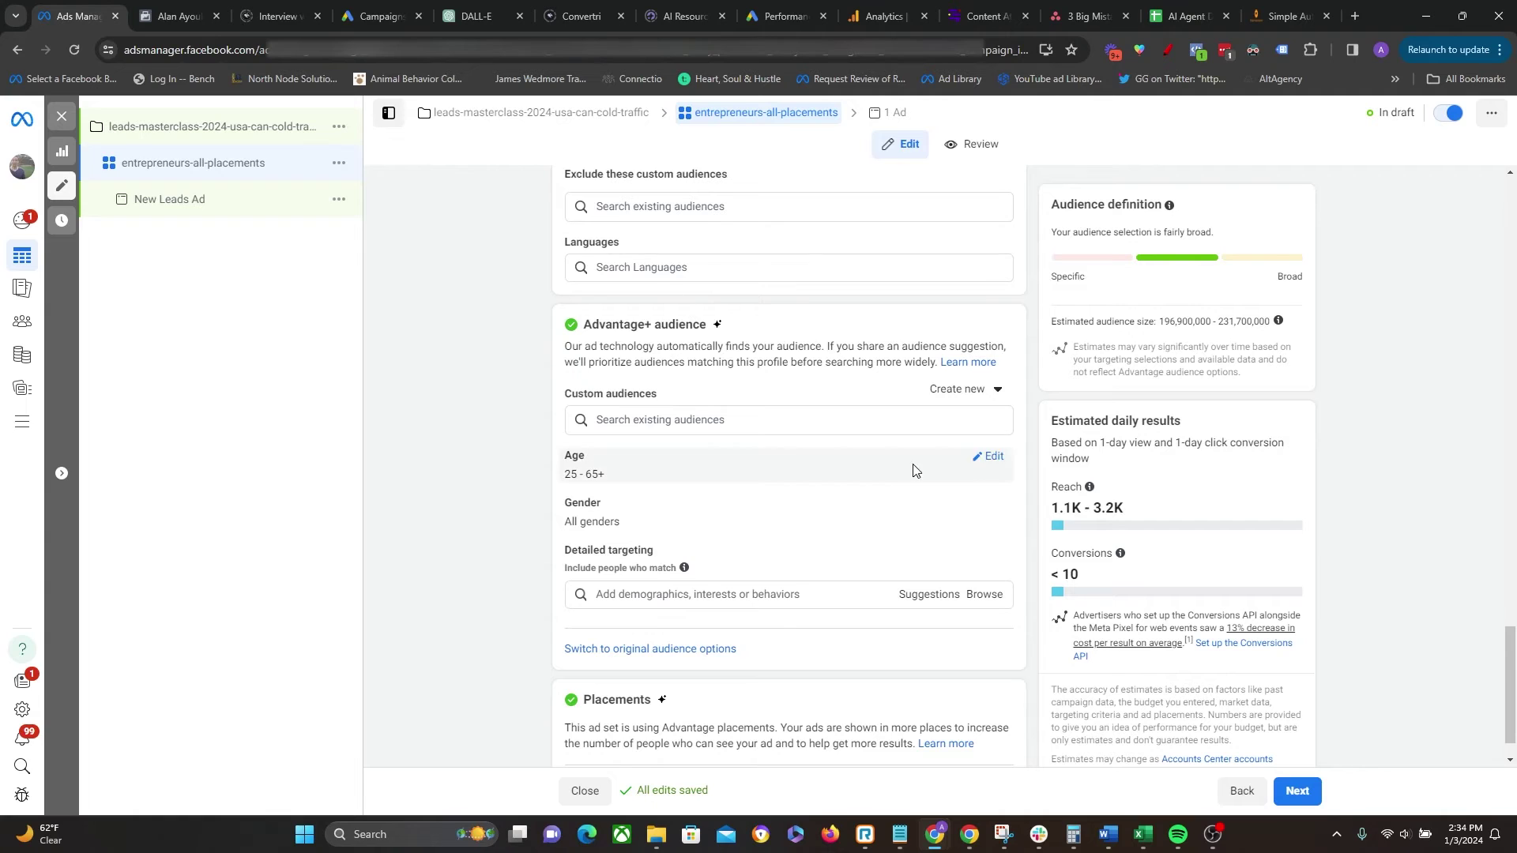
Step: Set the maximum age of the Advantage+ audience suggestion to 55
click(991, 457)
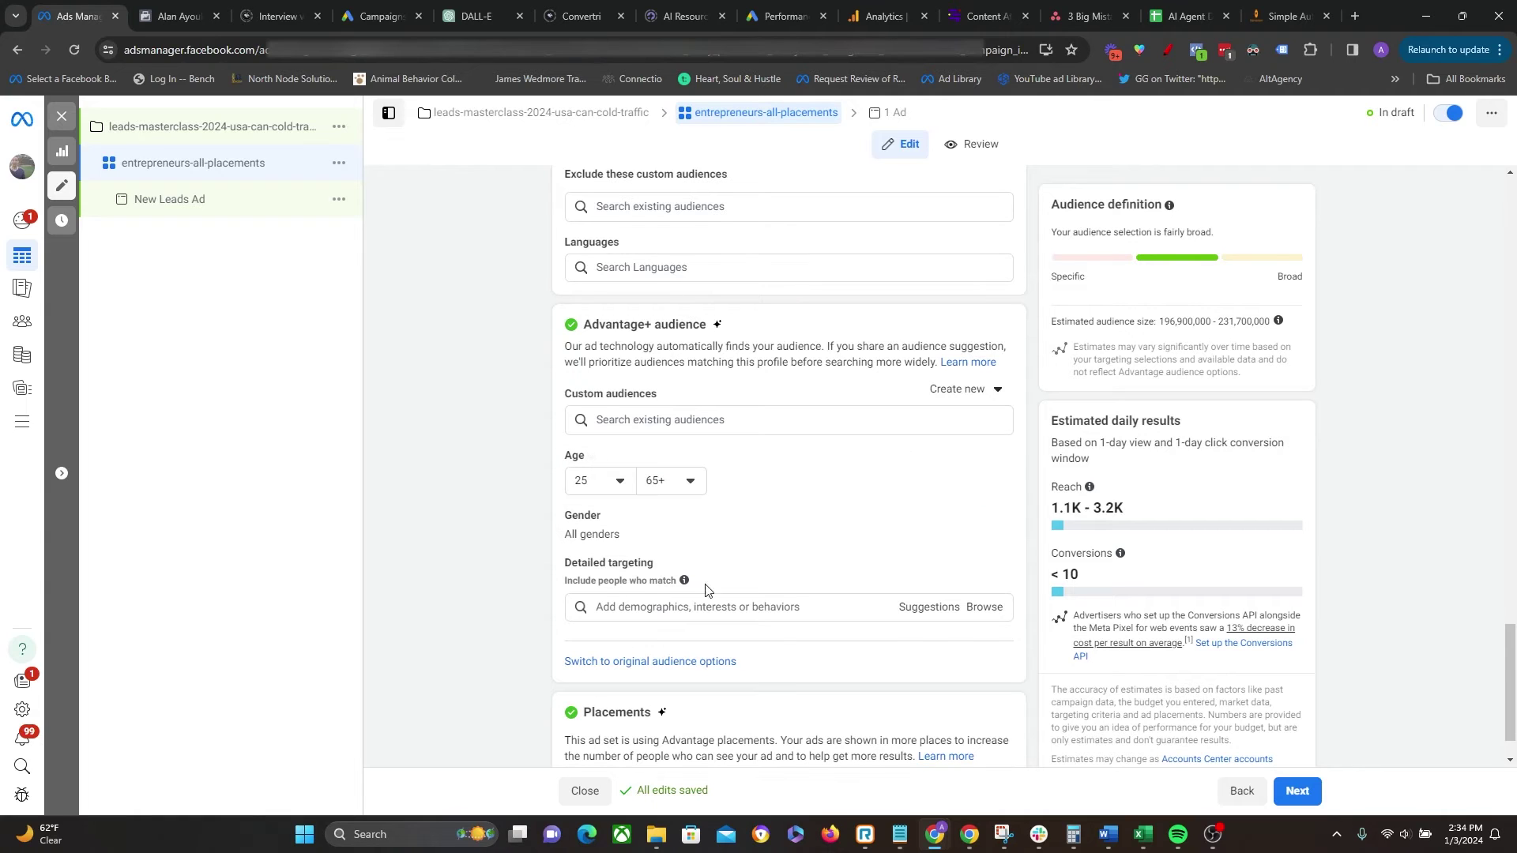
click(660, 490)
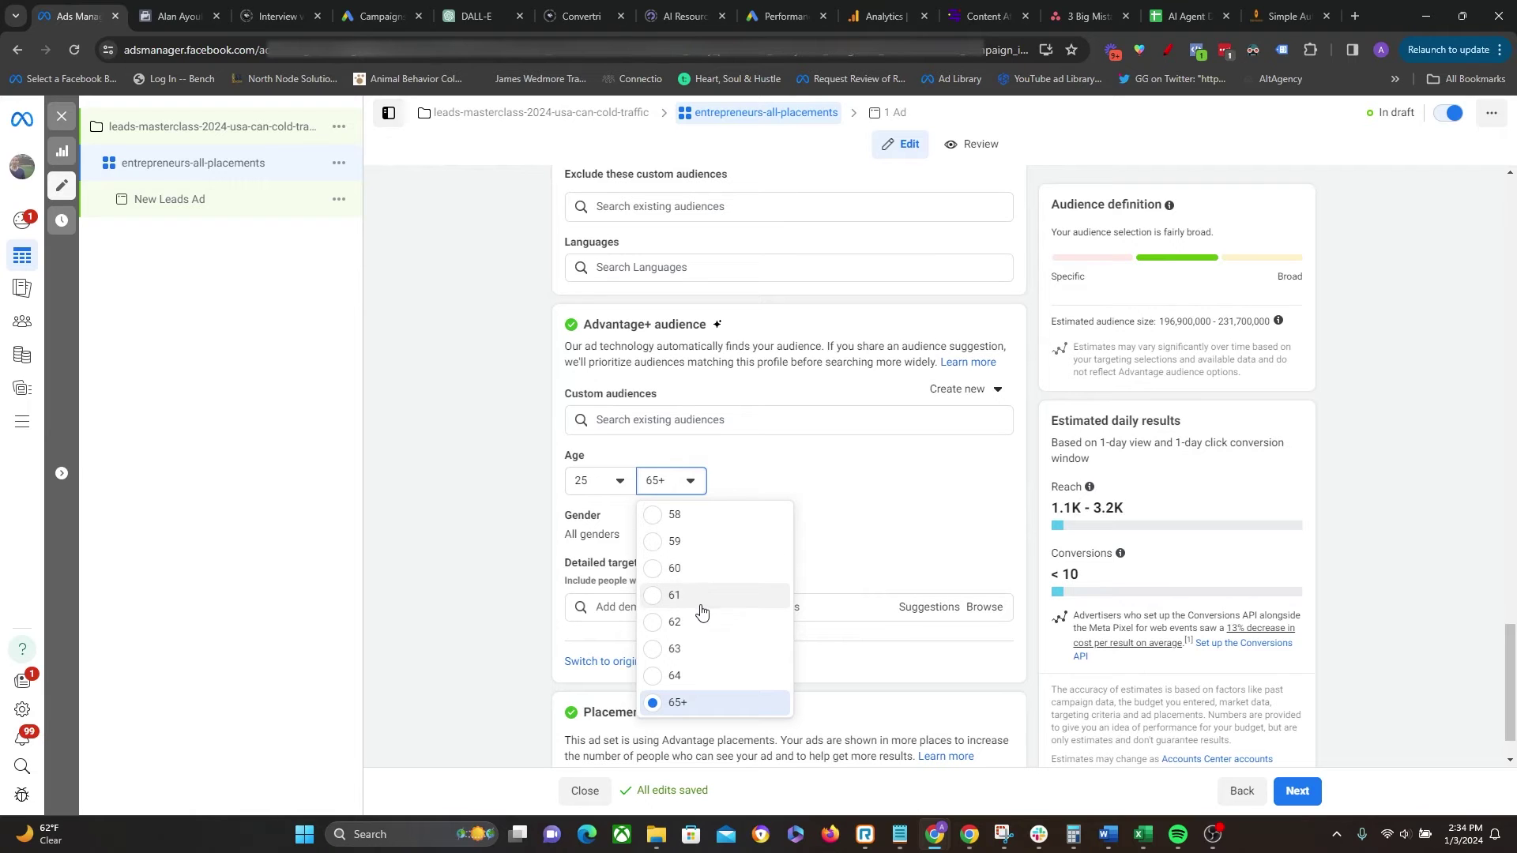
scroll(699, 612, up, 2)
click(662, 593)
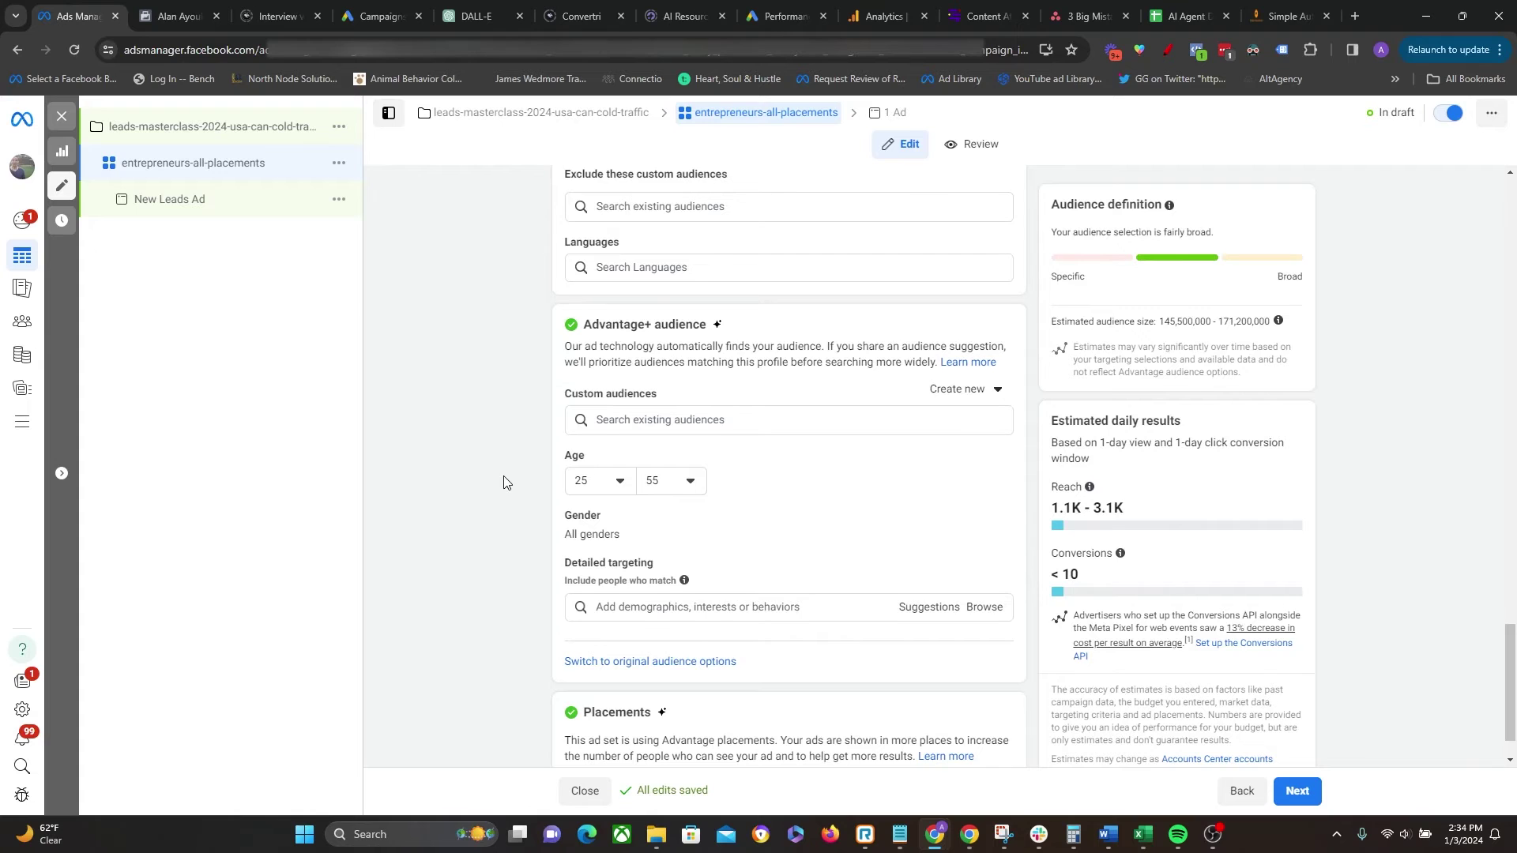
Step: Search the detailed targeting for "entrepreneurs" and include the interest Entrepreneurship (business & finance)
scroll(503, 482, down, 1)
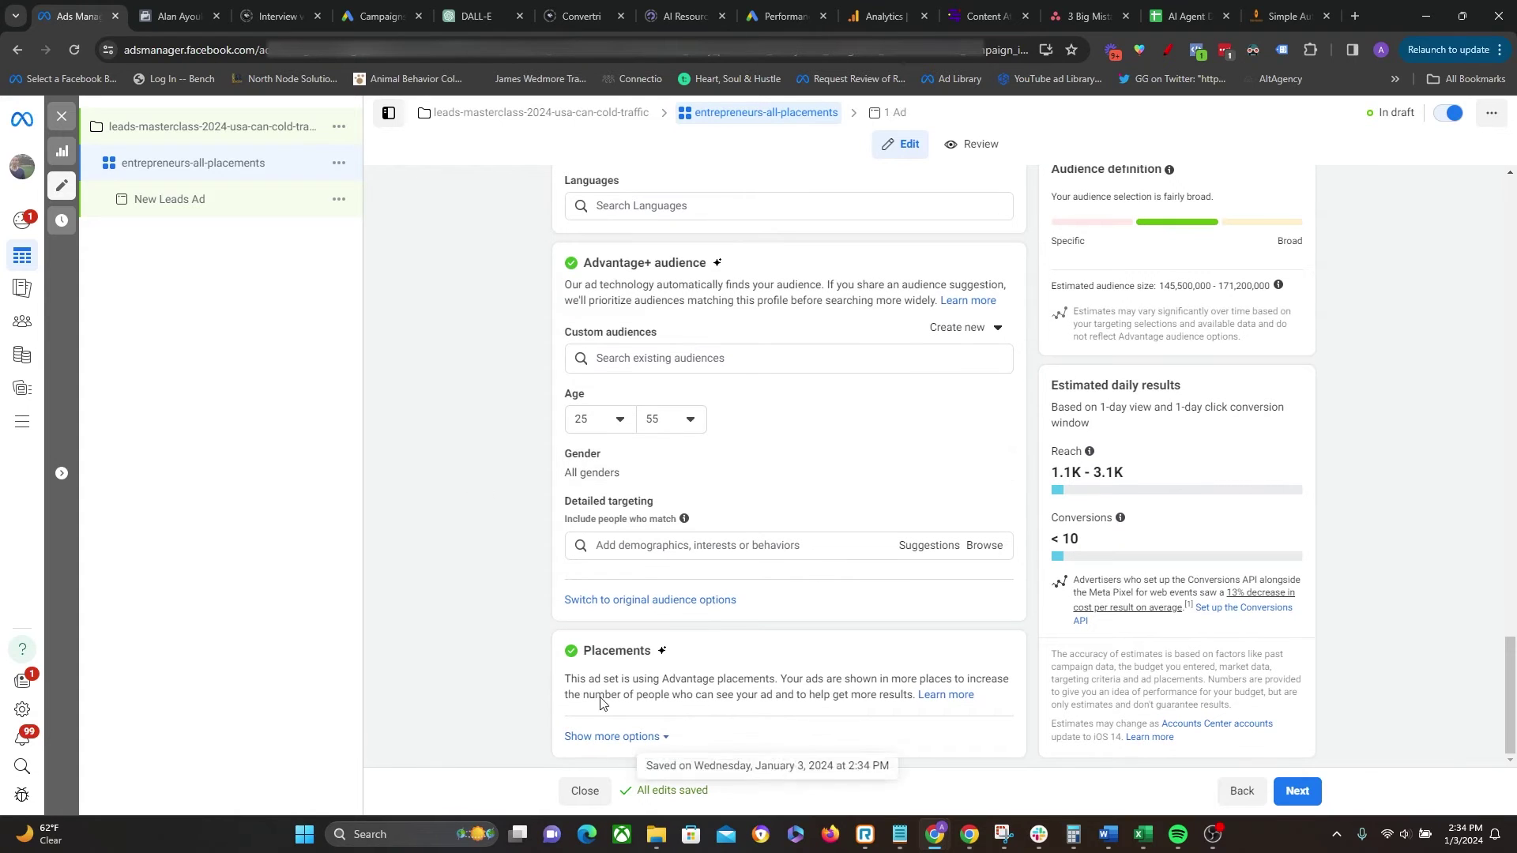
click(779, 550)
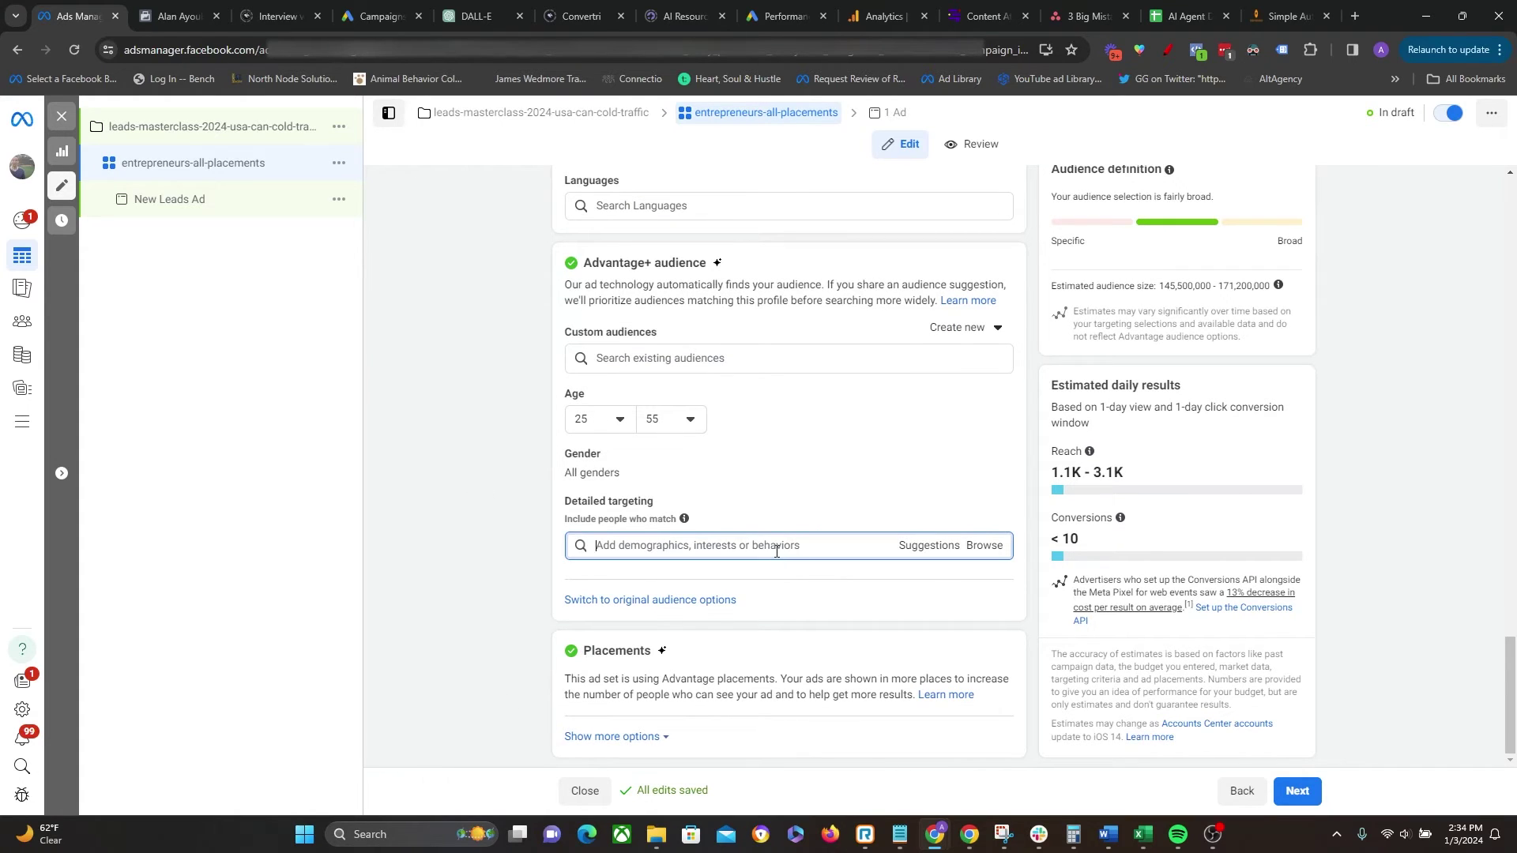
text(e)
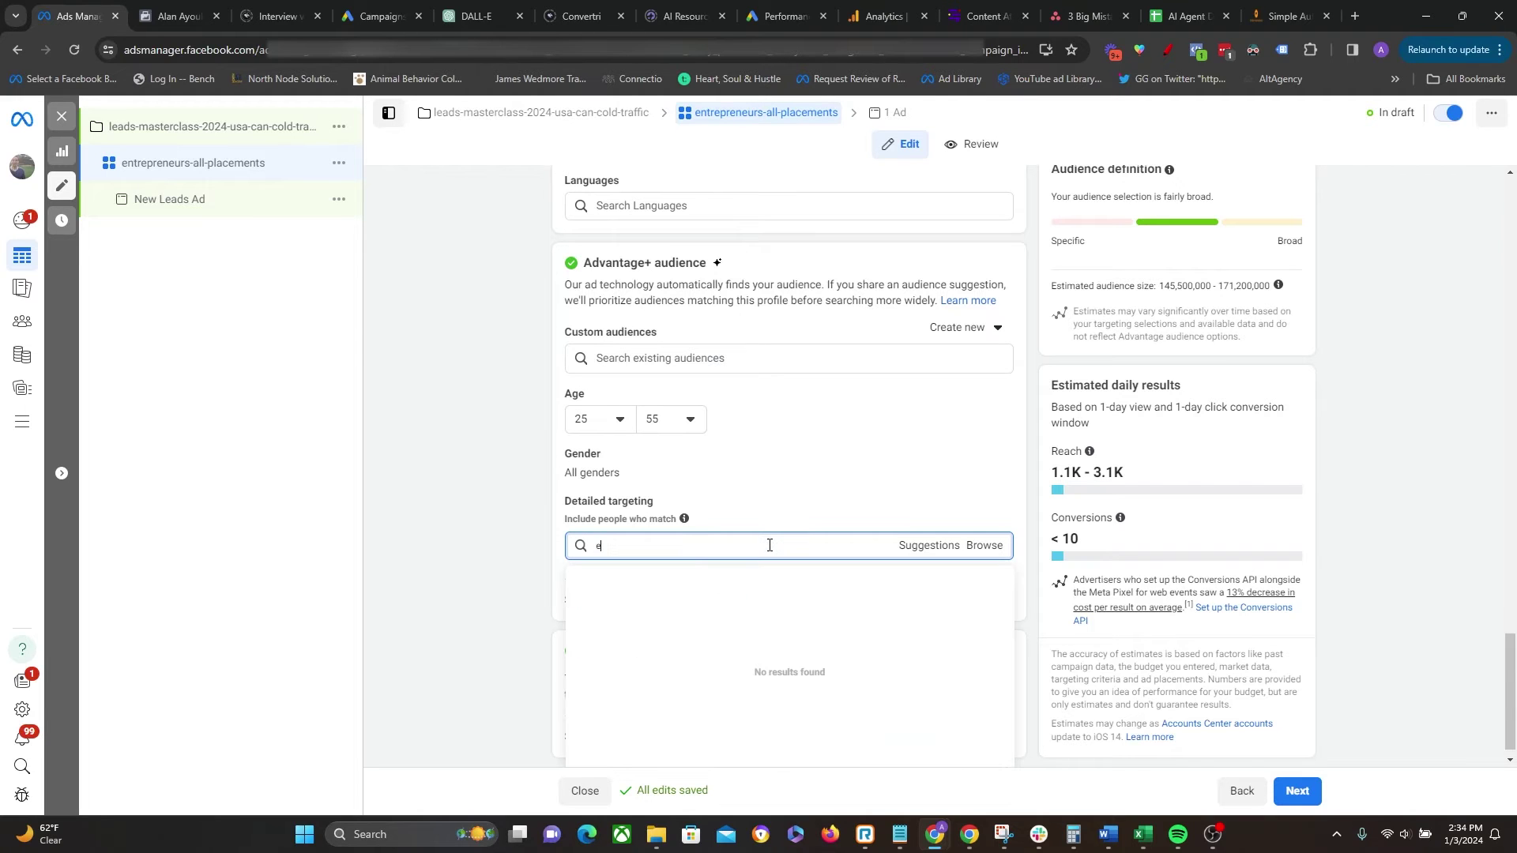
text(ntrepreneurs)
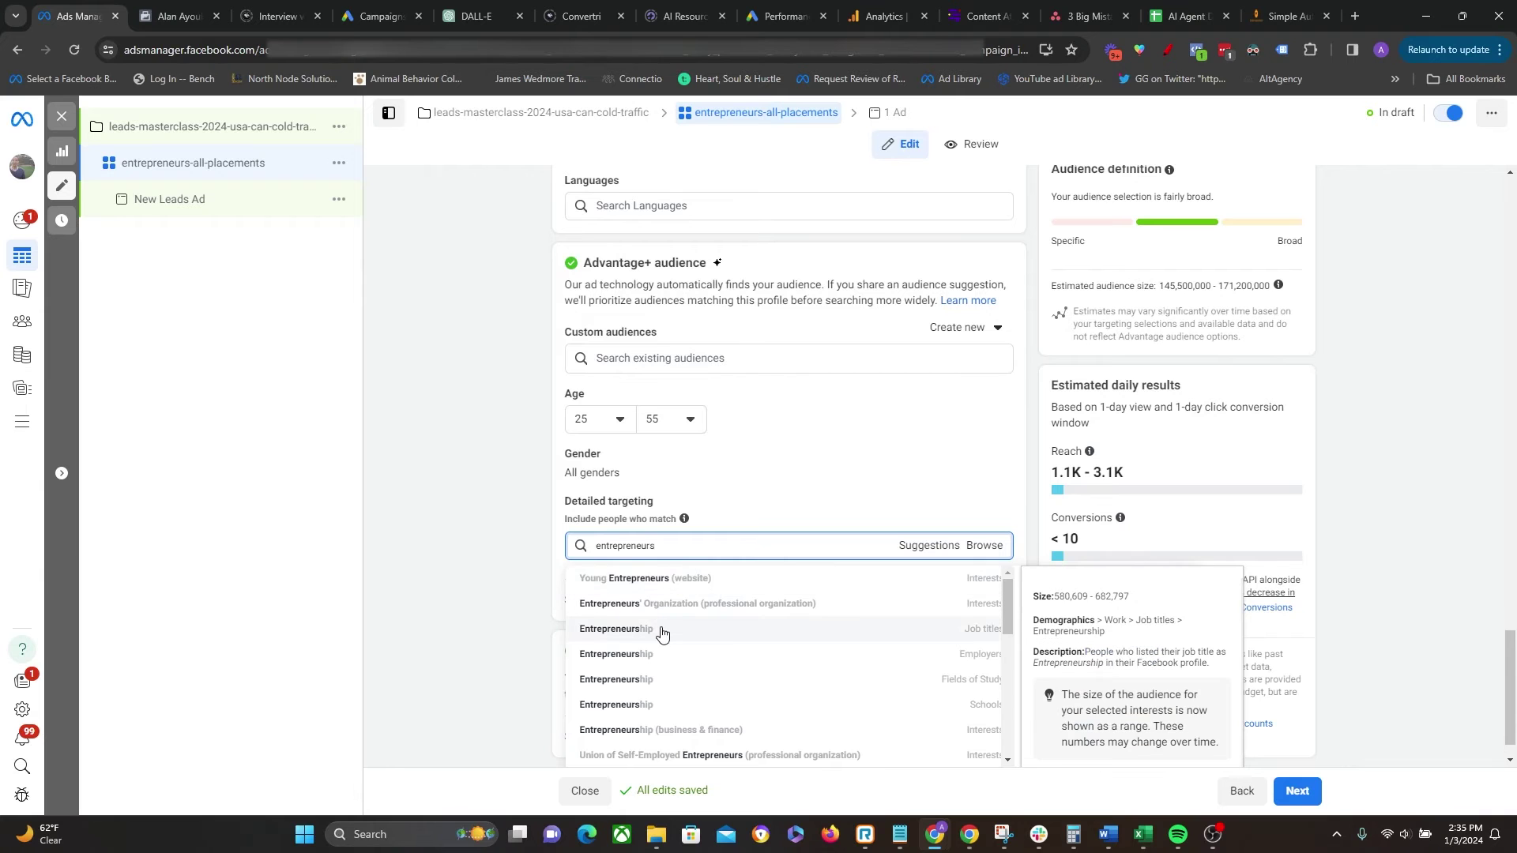
click(665, 656)
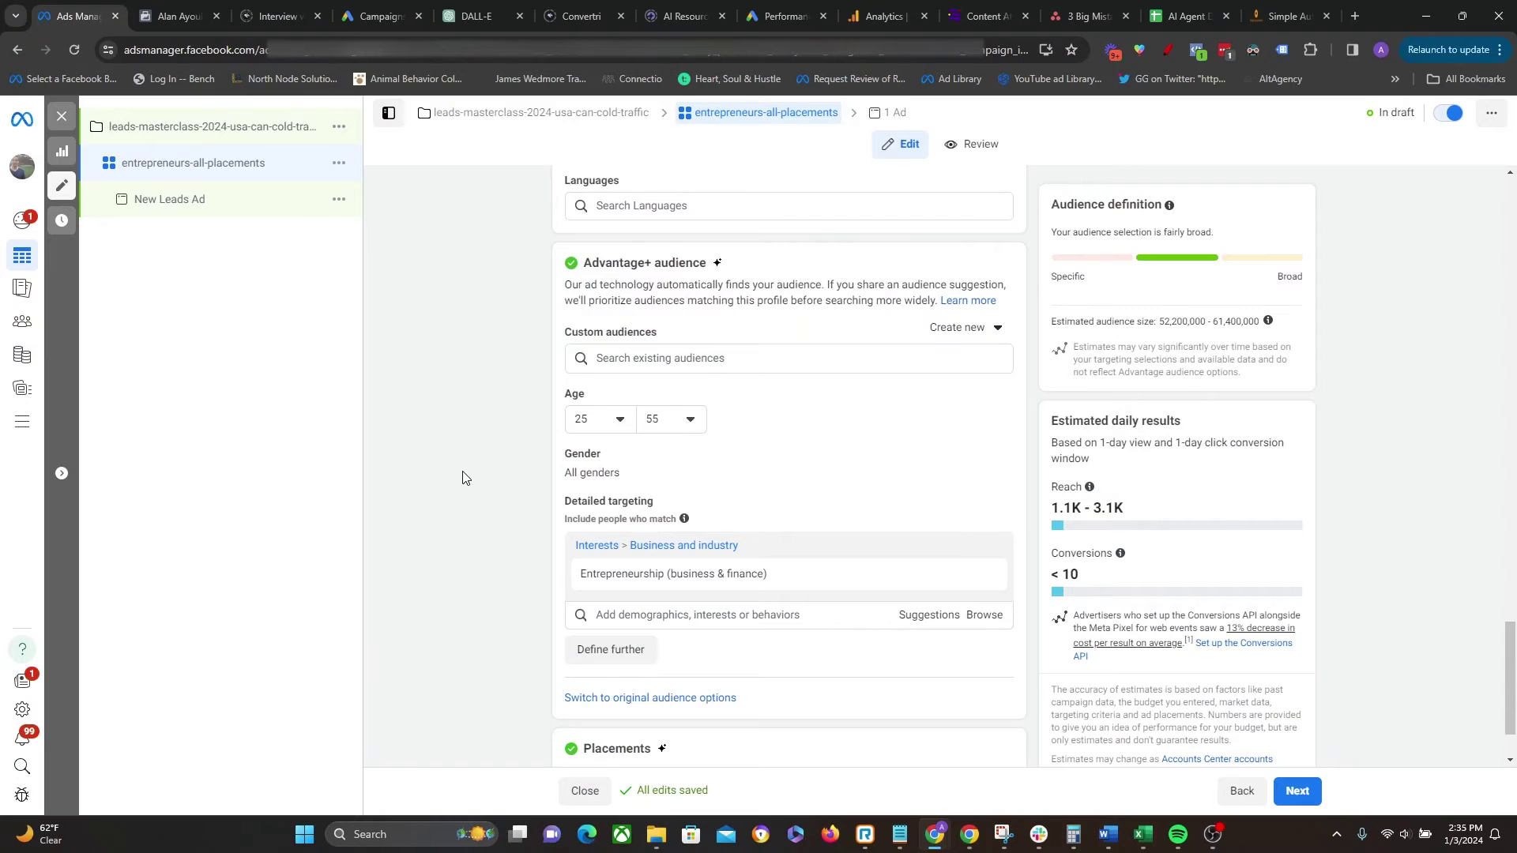
Step: Add Canada to the included locations in the audience controls and check the estimated audience size
scroll(463, 477, up, 5)
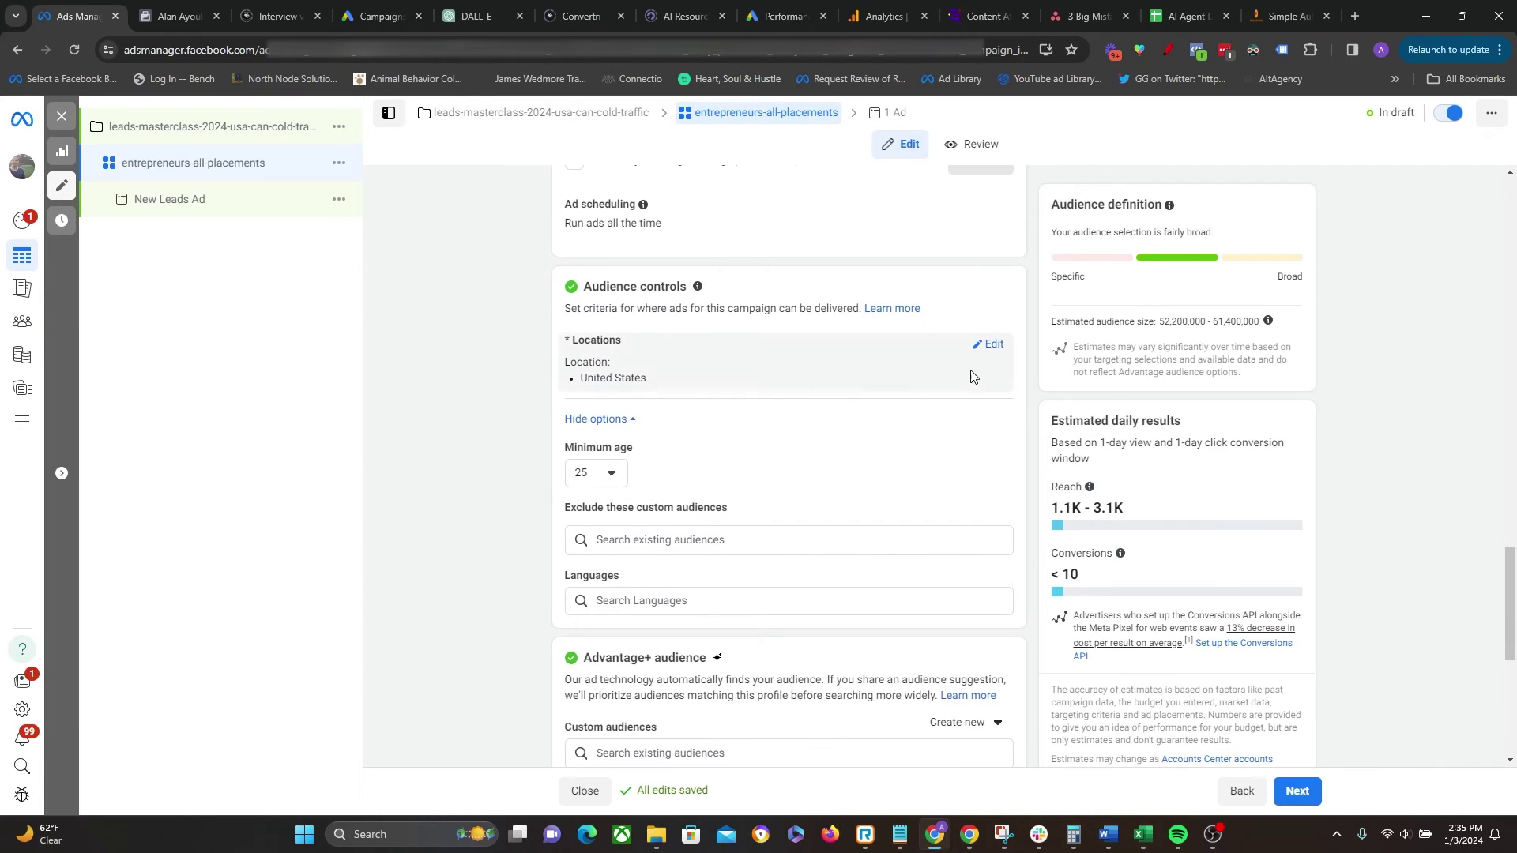
click(988, 350)
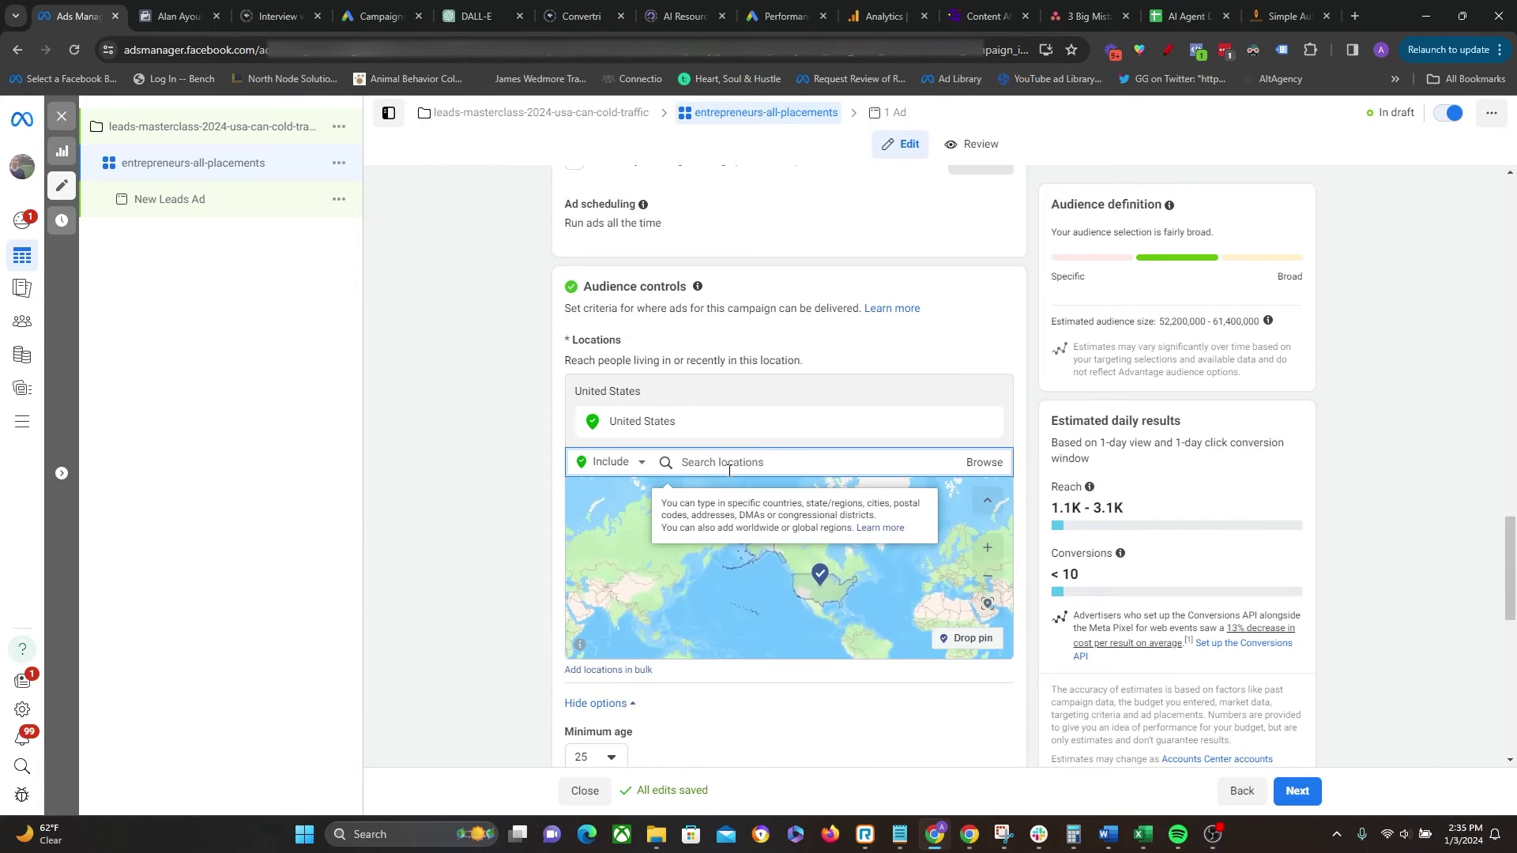
text(canada)
click(706, 496)
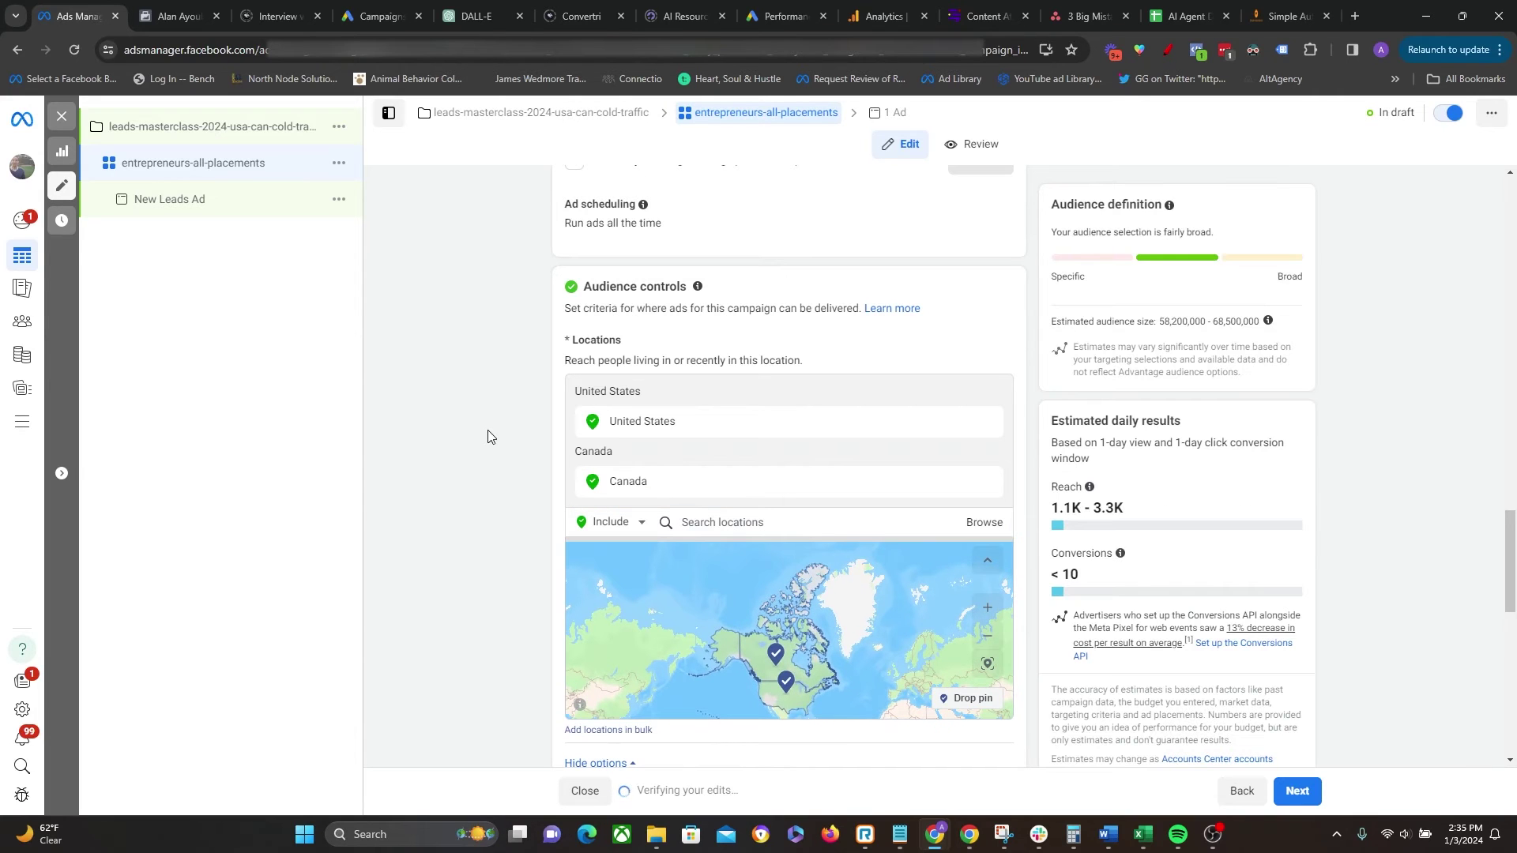
drag(1156, 326, 1256, 322)
click(440, 419)
Step: Exclude the custom audience All Leads (179 days) in the ad set's audience controls
scroll(446, 452, down, 5)
scroll(448, 454, down, 4)
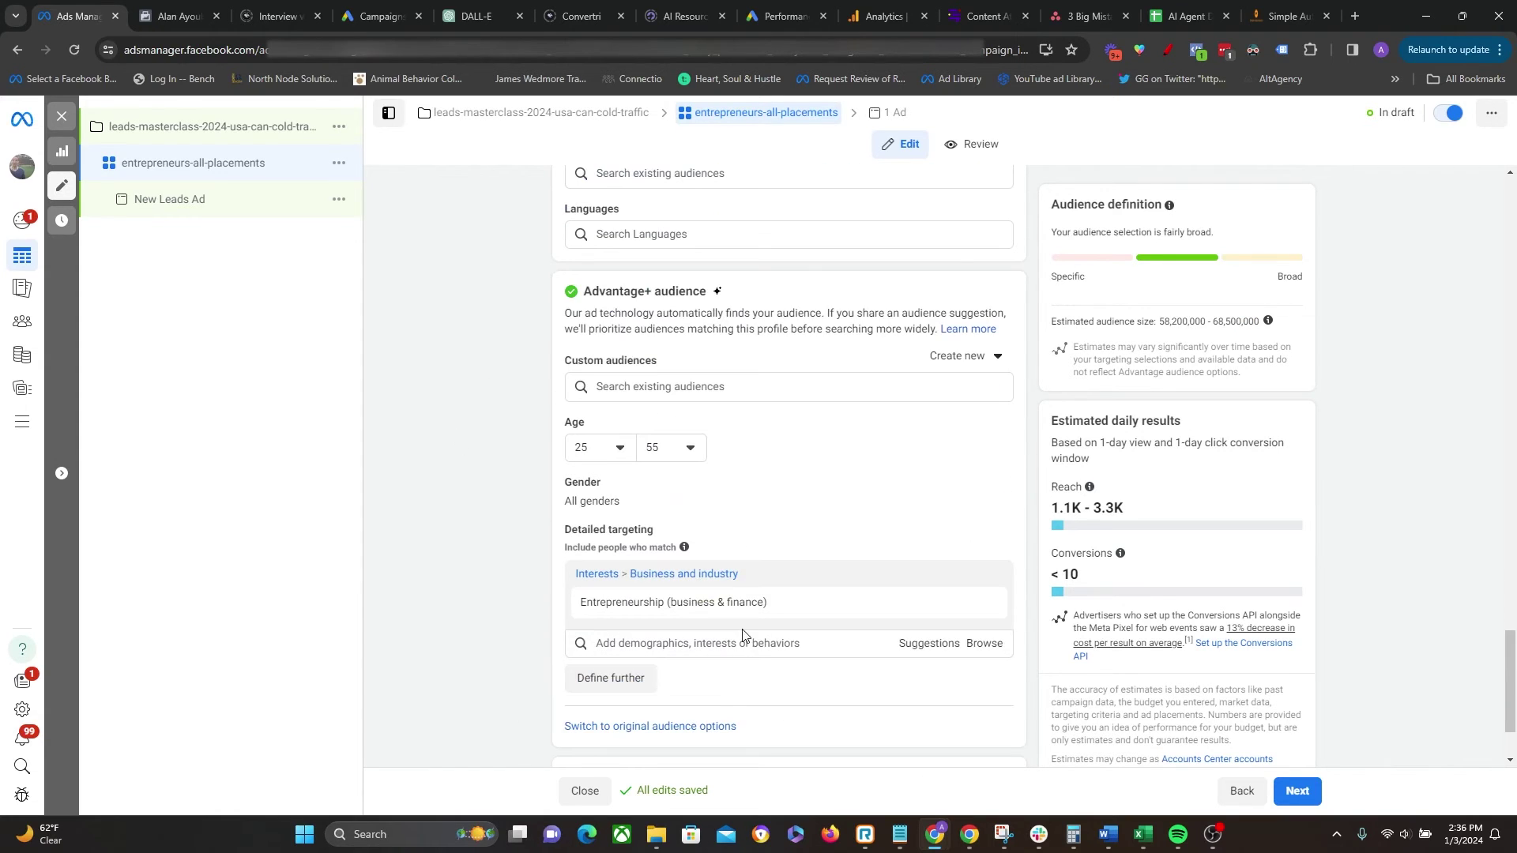
scroll(524, 577, up, 3)
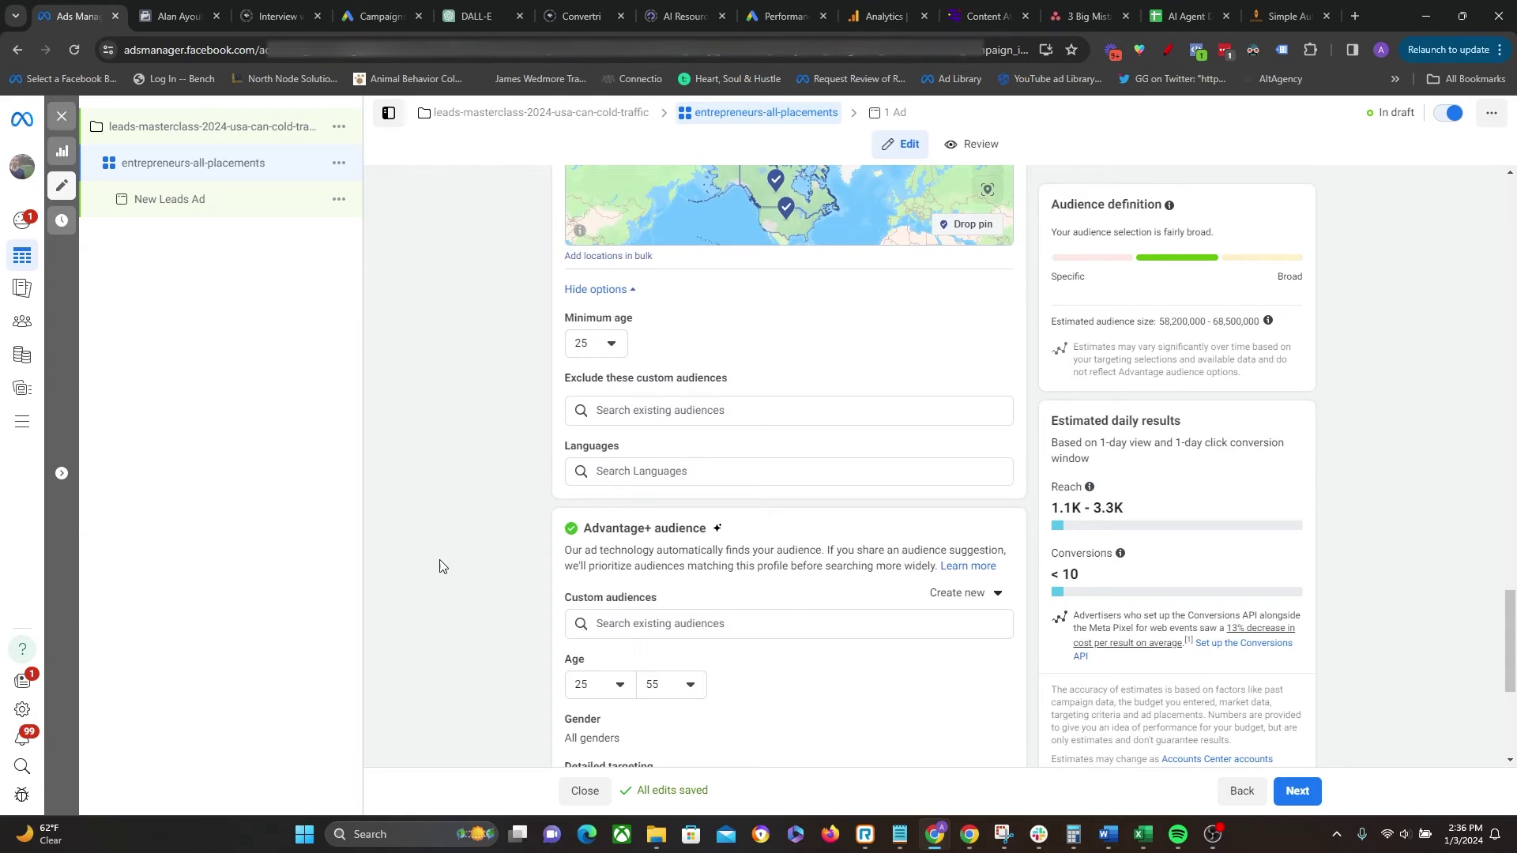
click(693, 410)
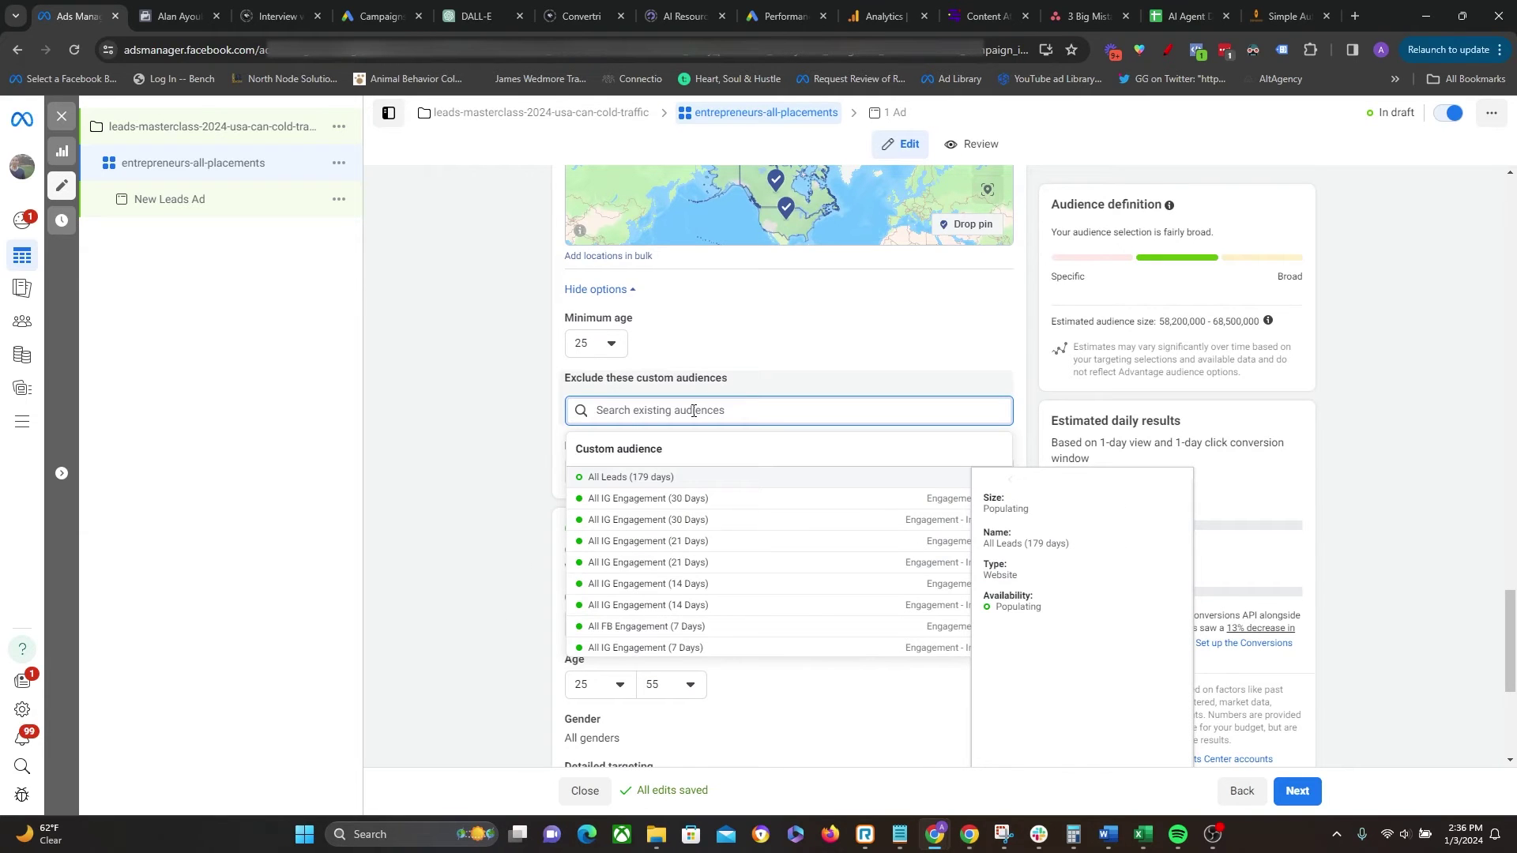
click(661, 478)
click(940, 480)
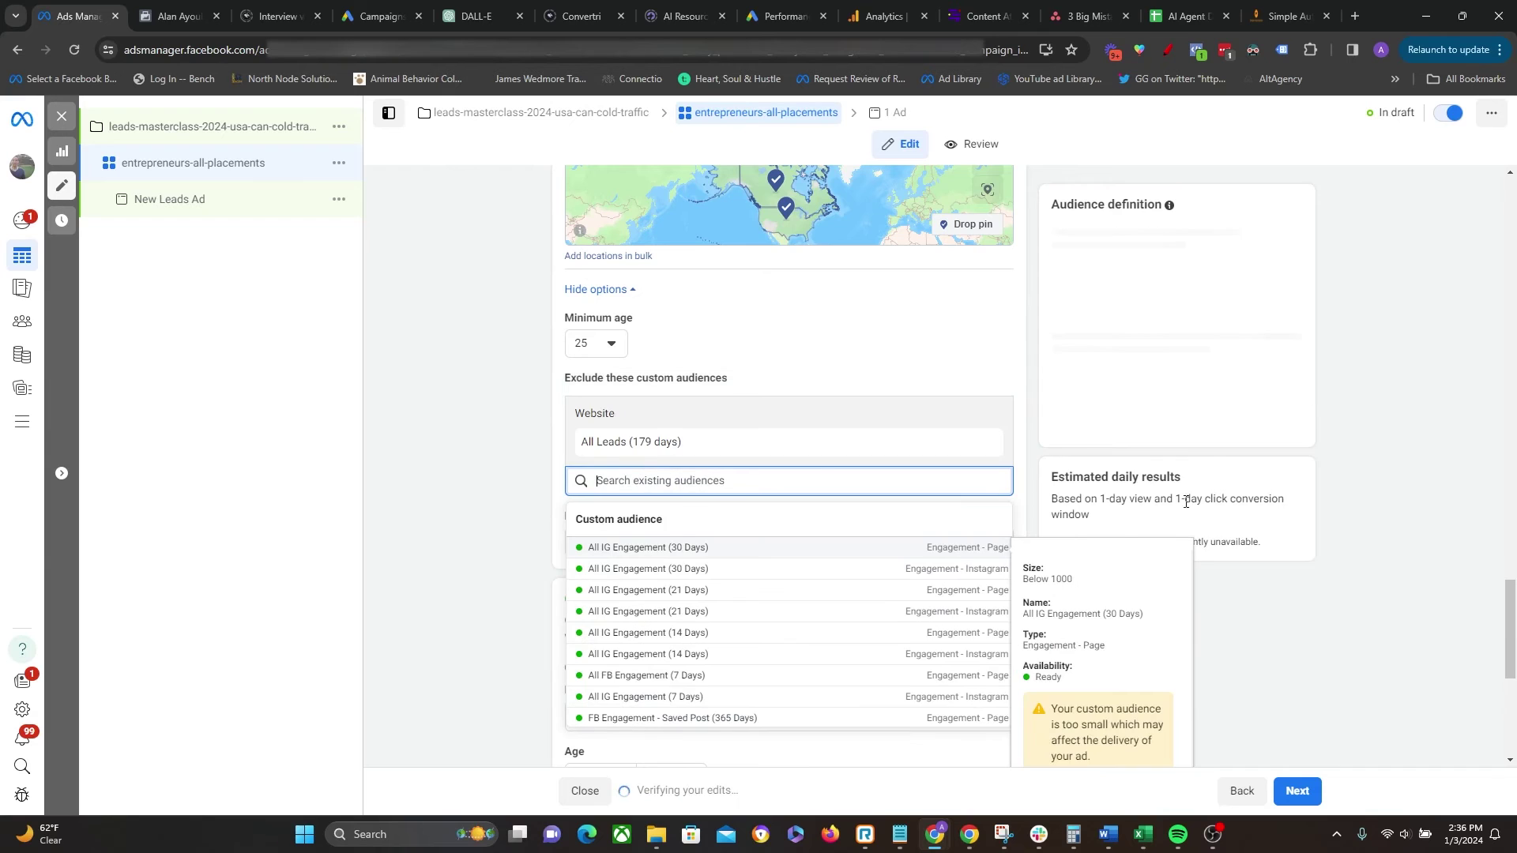
Step: Examine the estimated audience size and its explanation, and review the ad set's Advantage+ audience and placement settings
double_click(1183, 322)
mouse_move(1215, 328)
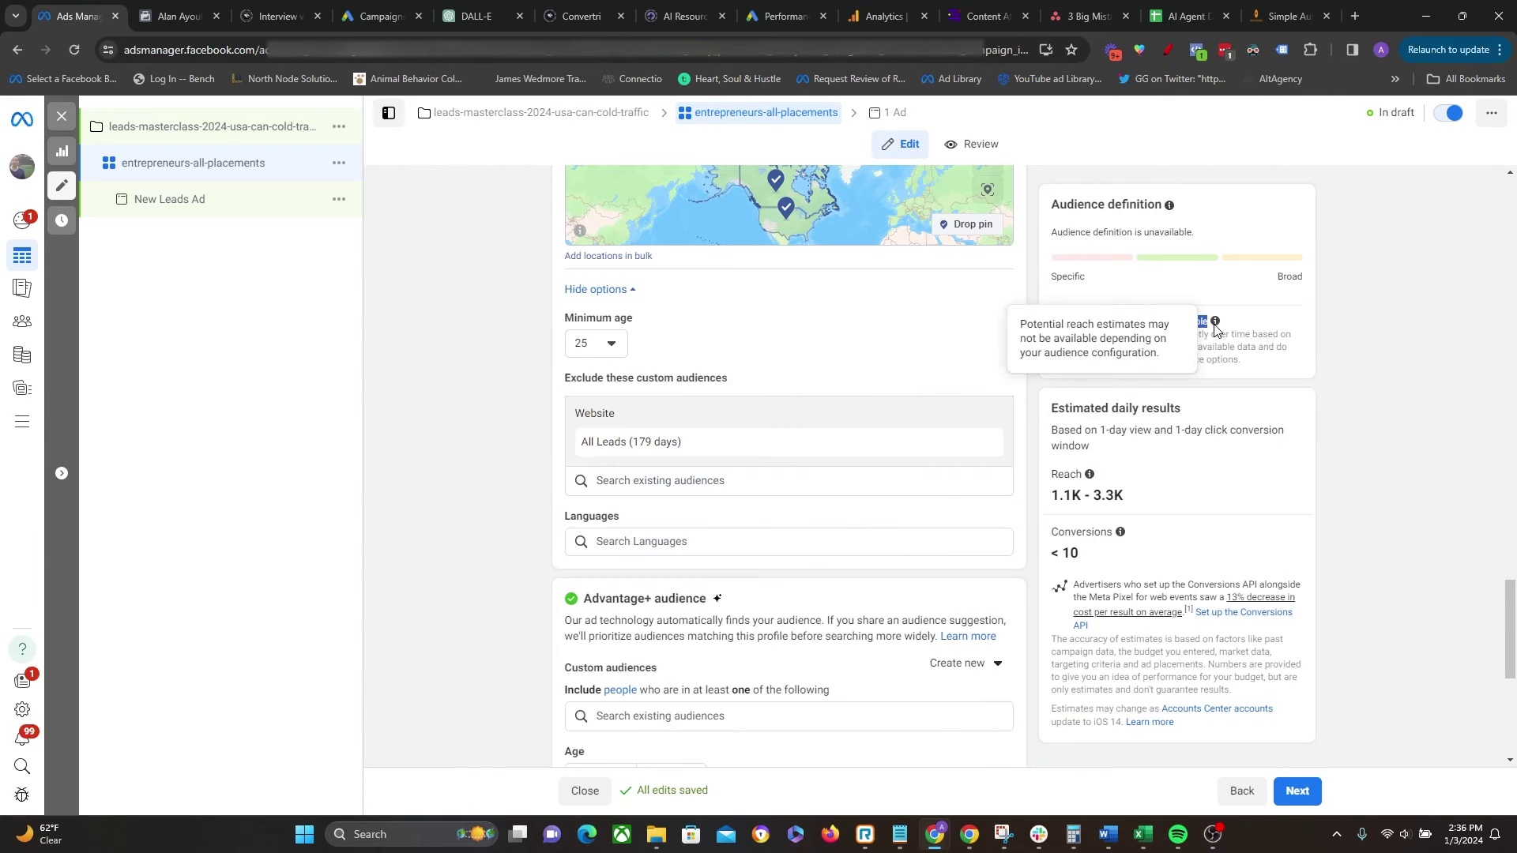
click(509, 440)
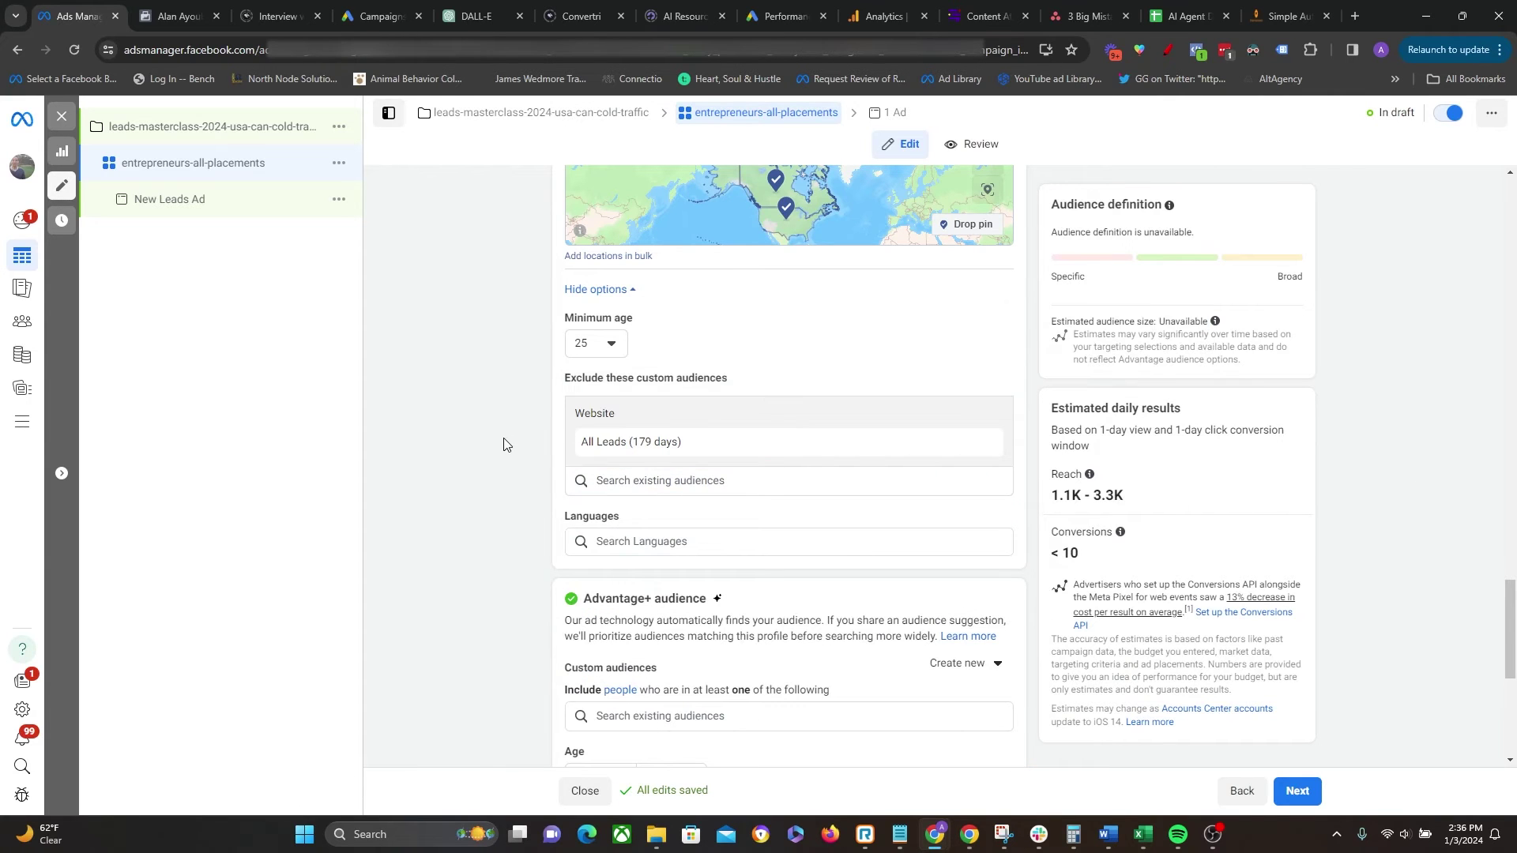
scroll(506, 447, down, 5)
scroll(467, 495, down, 1)
scroll(467, 495, up, 5)
scroll(687, 469, down, 4)
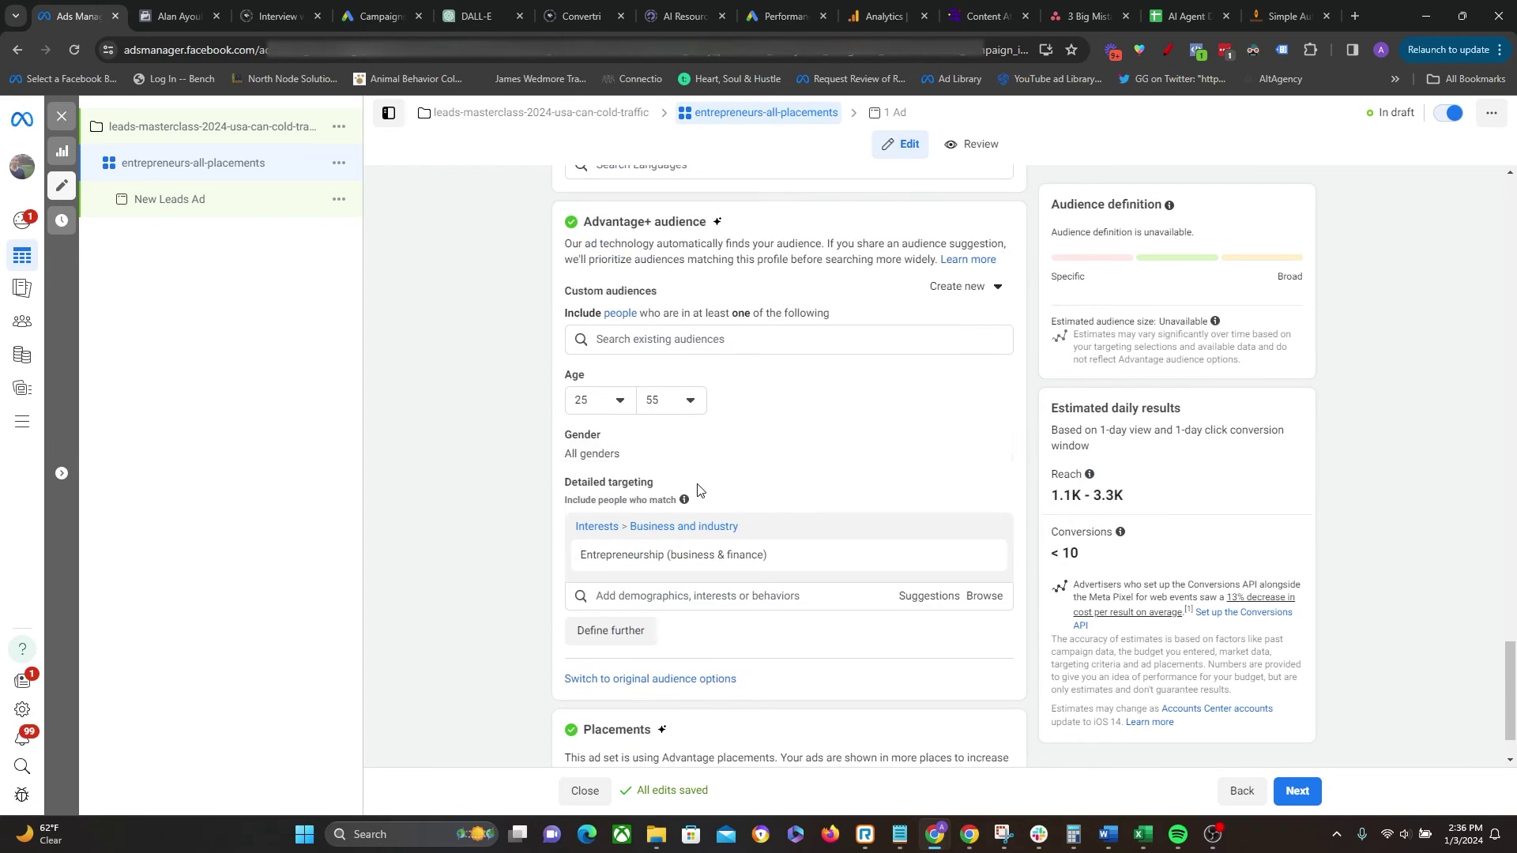
scroll(712, 475, down, 1)
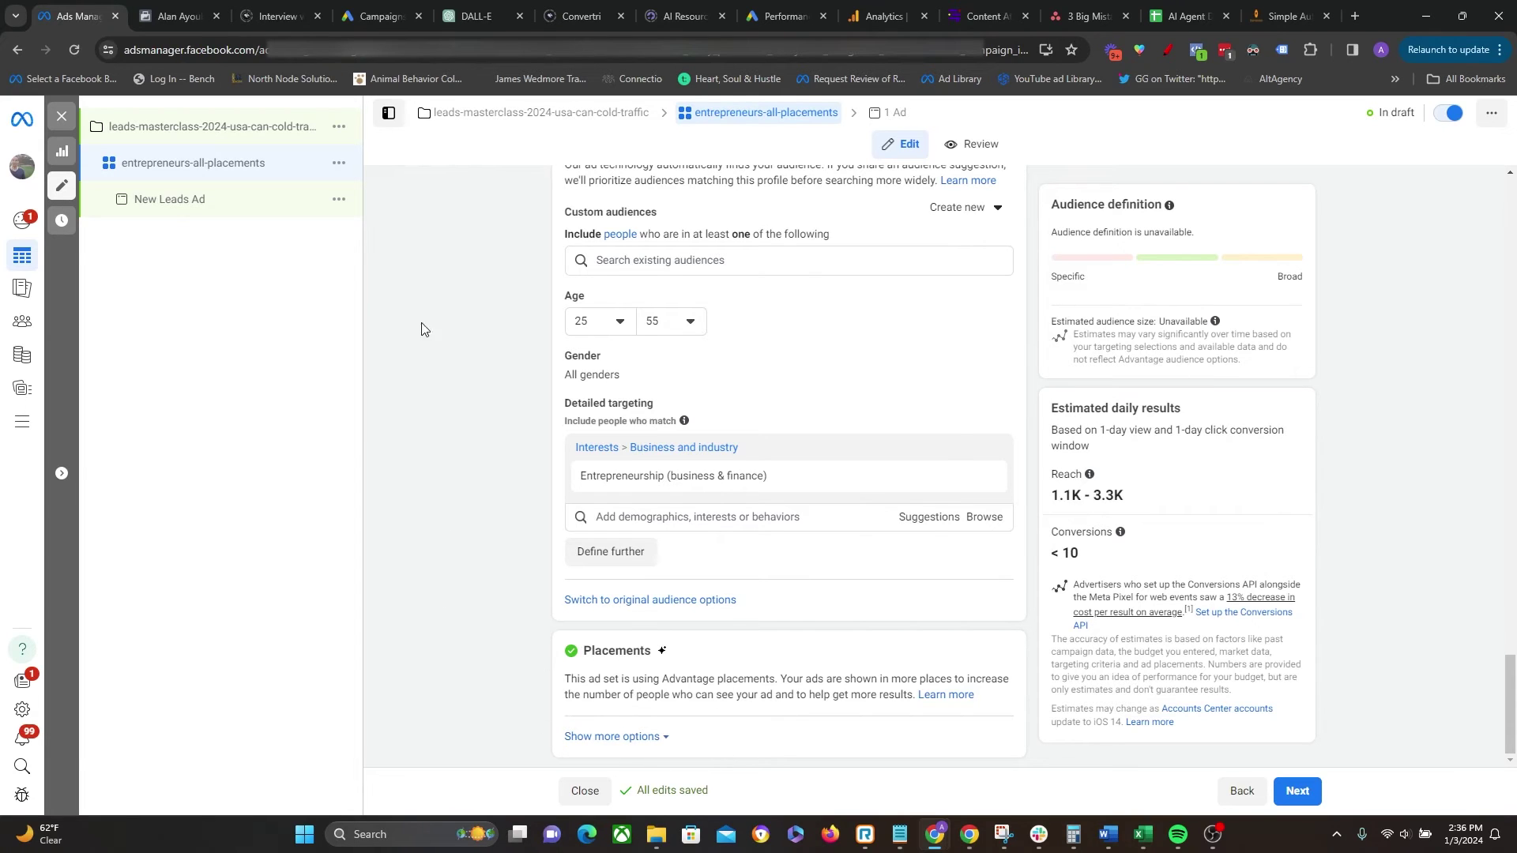
Step: Open the New Leads Ad and choose the business's own Instagram account instead of the selected Page as its Instagram identity
click(180, 203)
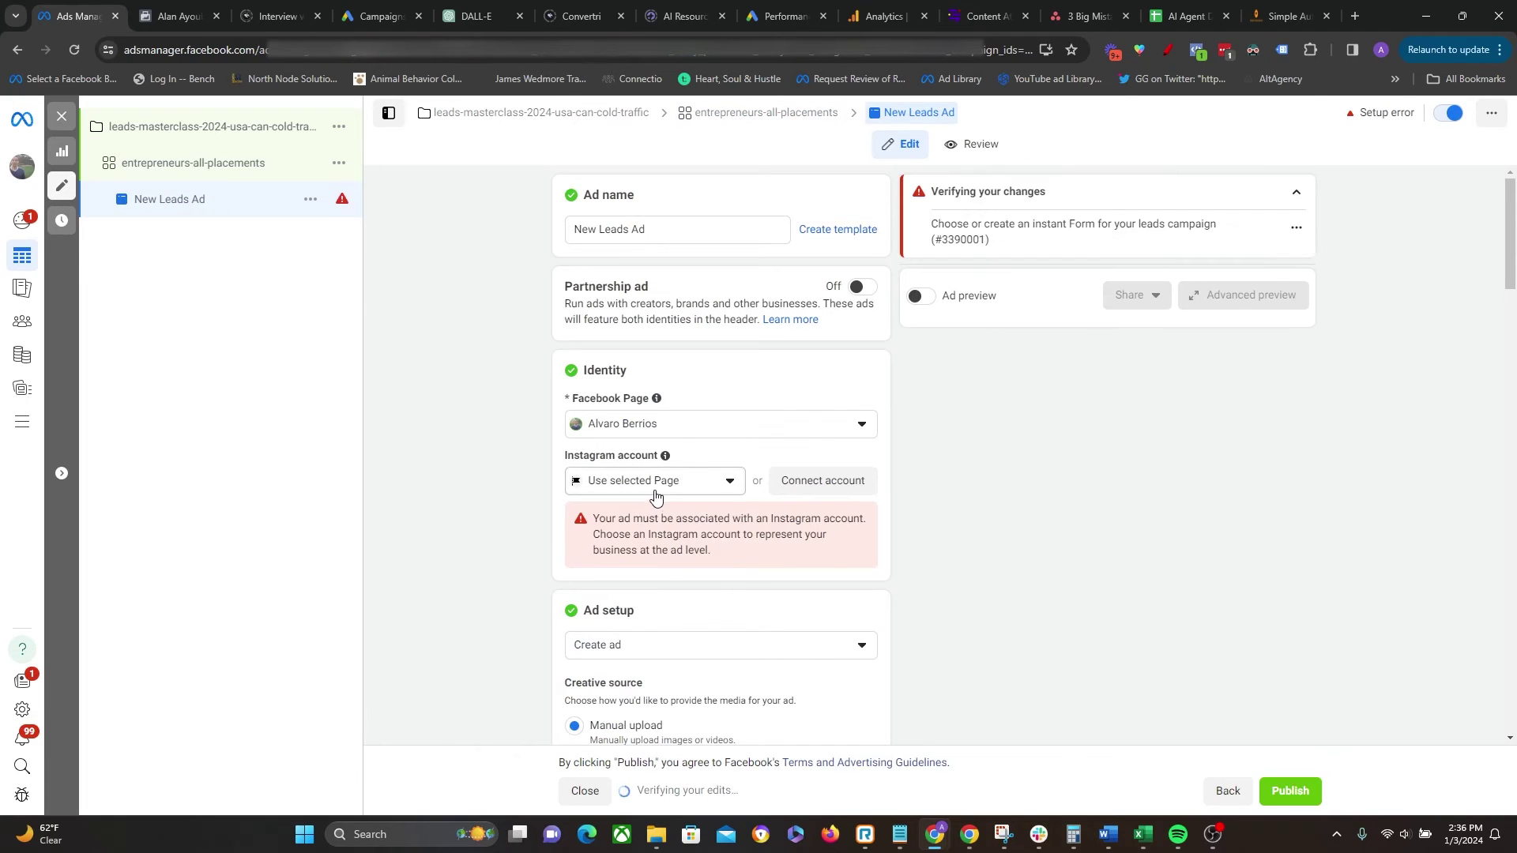
click(701, 486)
click(695, 549)
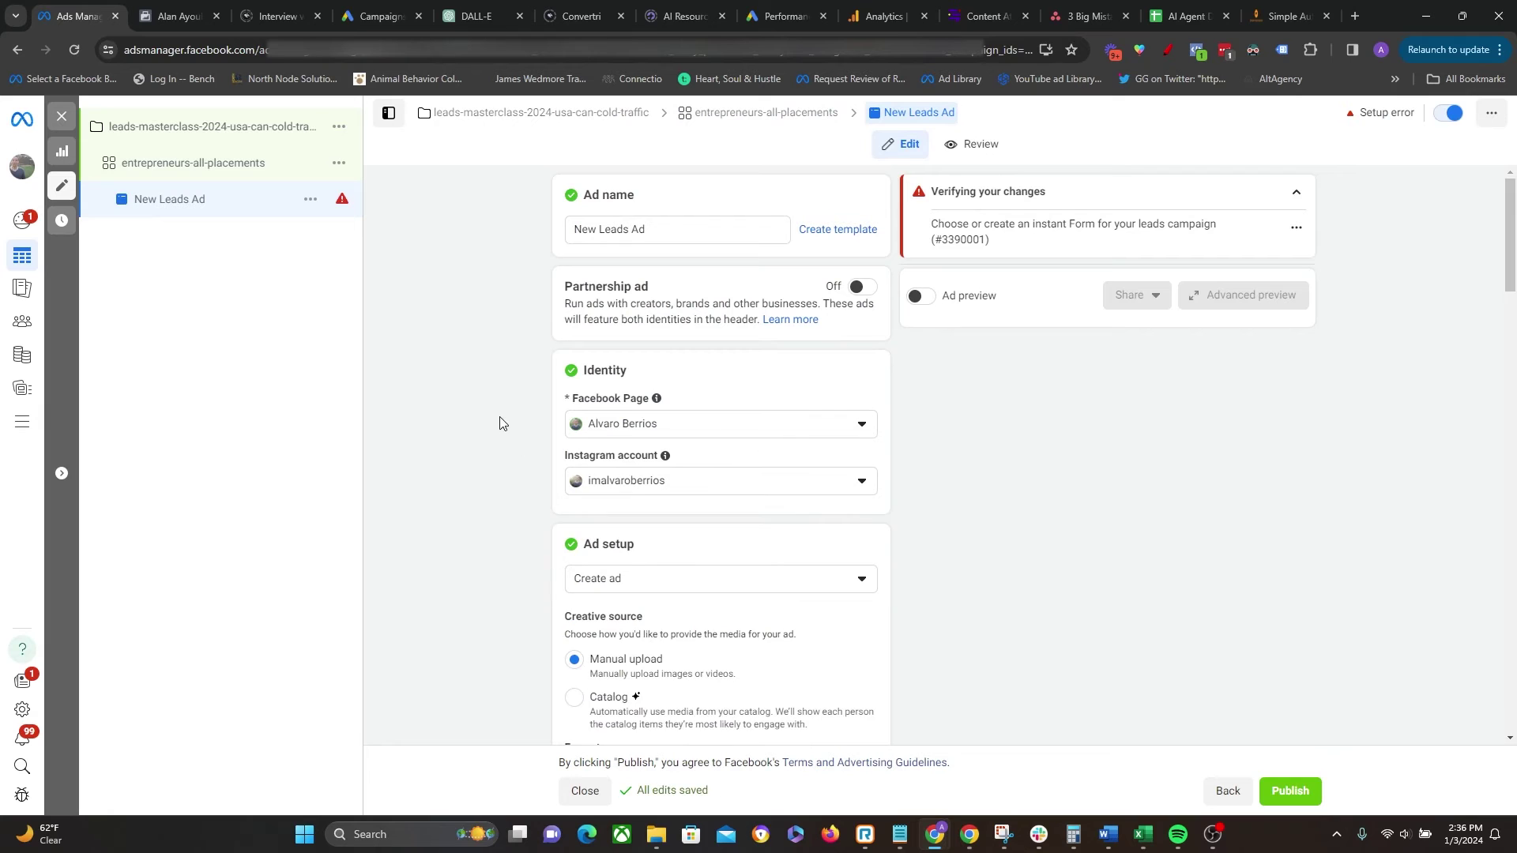
Step: Turn off multi-advertiser ads in the ad setup of the New Leads Ad
scroll(420, 442, down, 4)
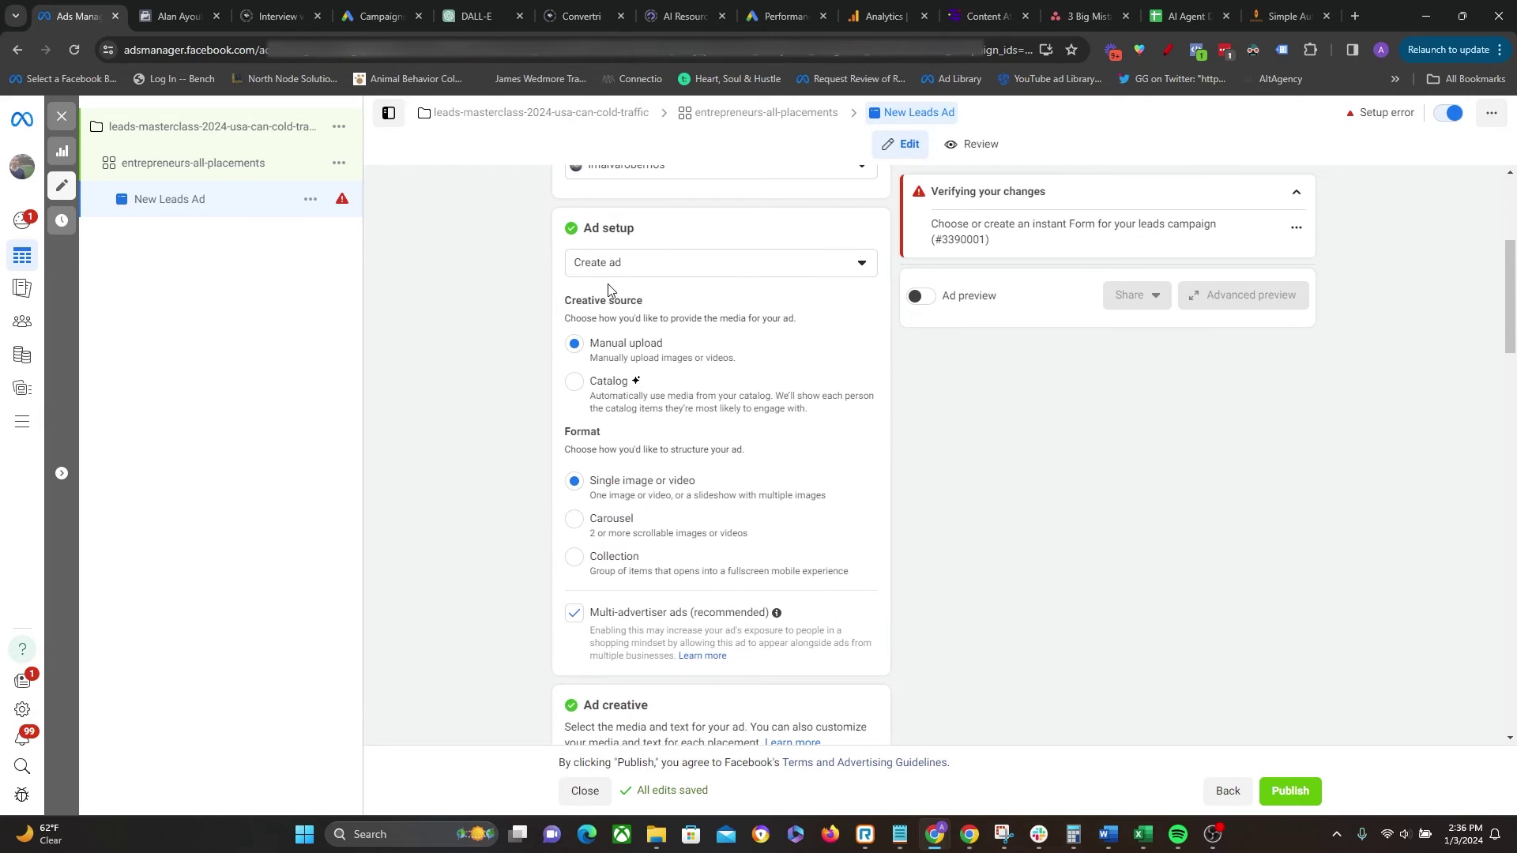
scroll(519, 477, down, 4)
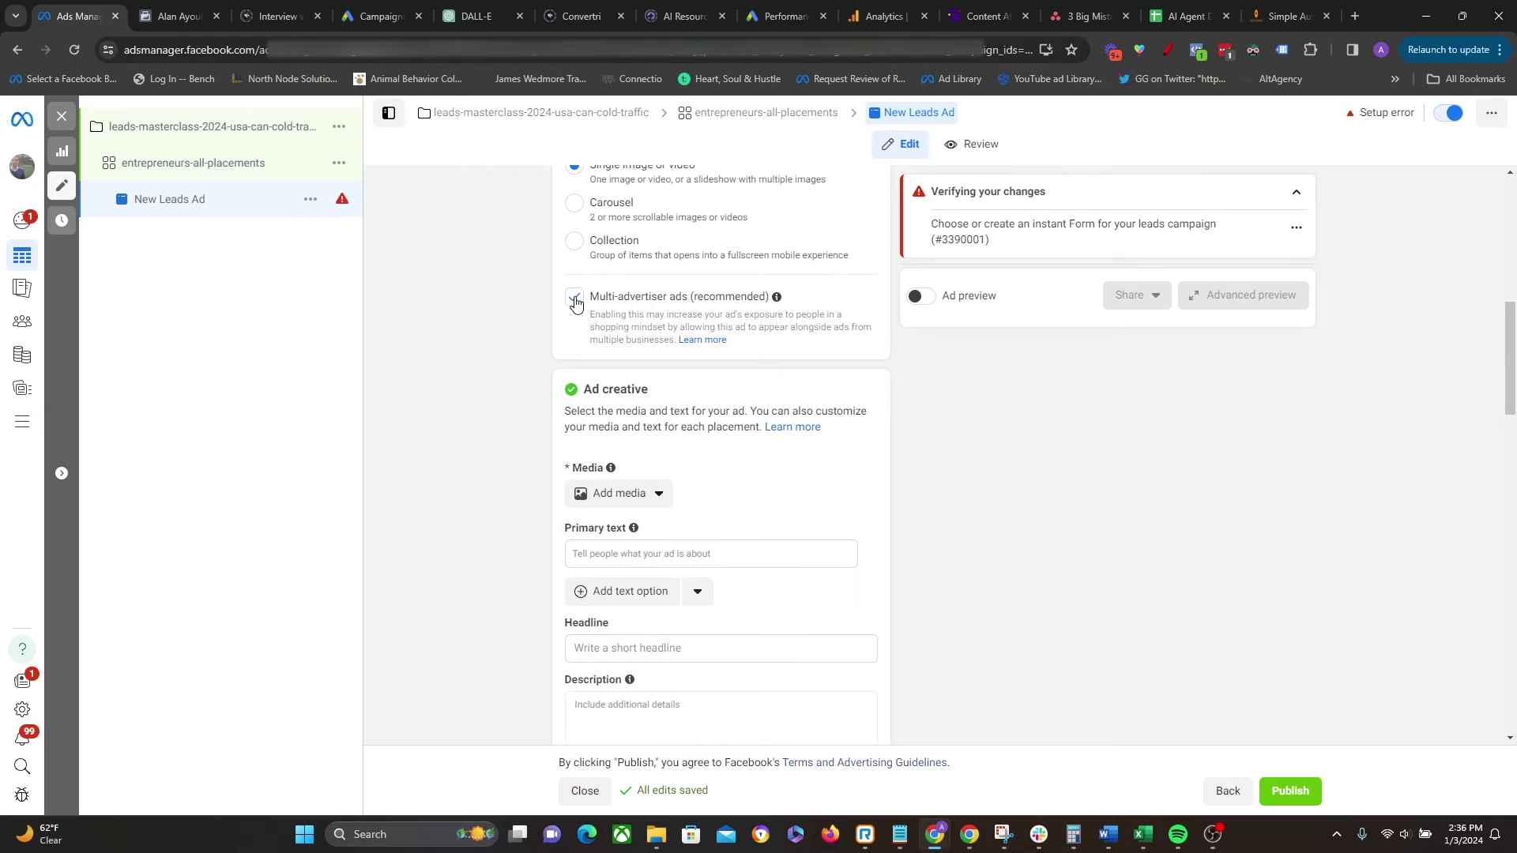
click(576, 304)
Step: Enter the opt-in landing page address as the ad's website URL and set the browser add-on to None
scroll(514, 471, down, 4)
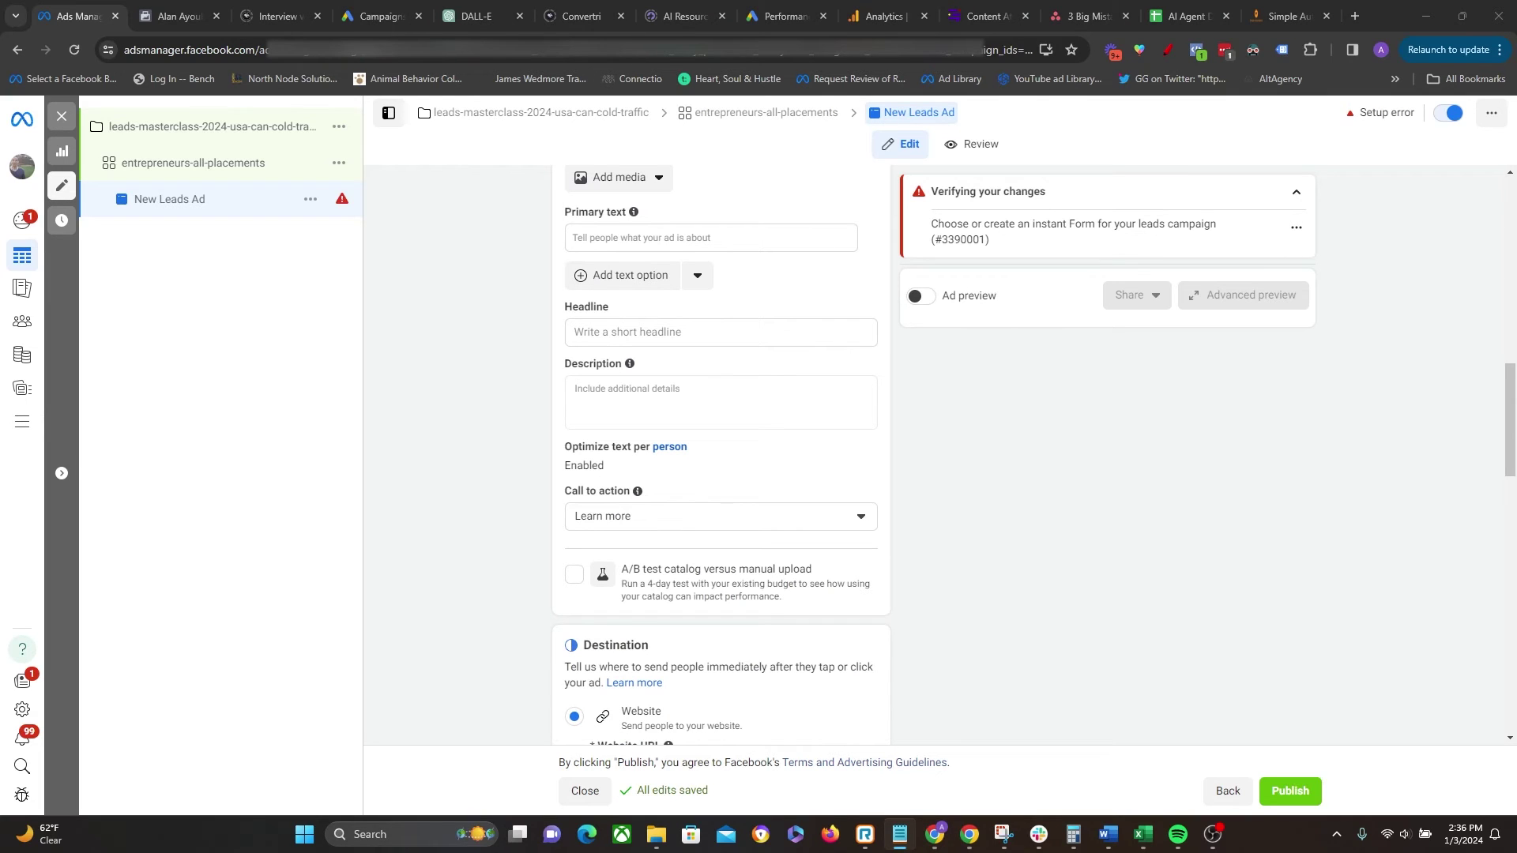
scroll(524, 445, down, 6)
click(669, 295)
text(https://go.alvaroberrios.com/optin)
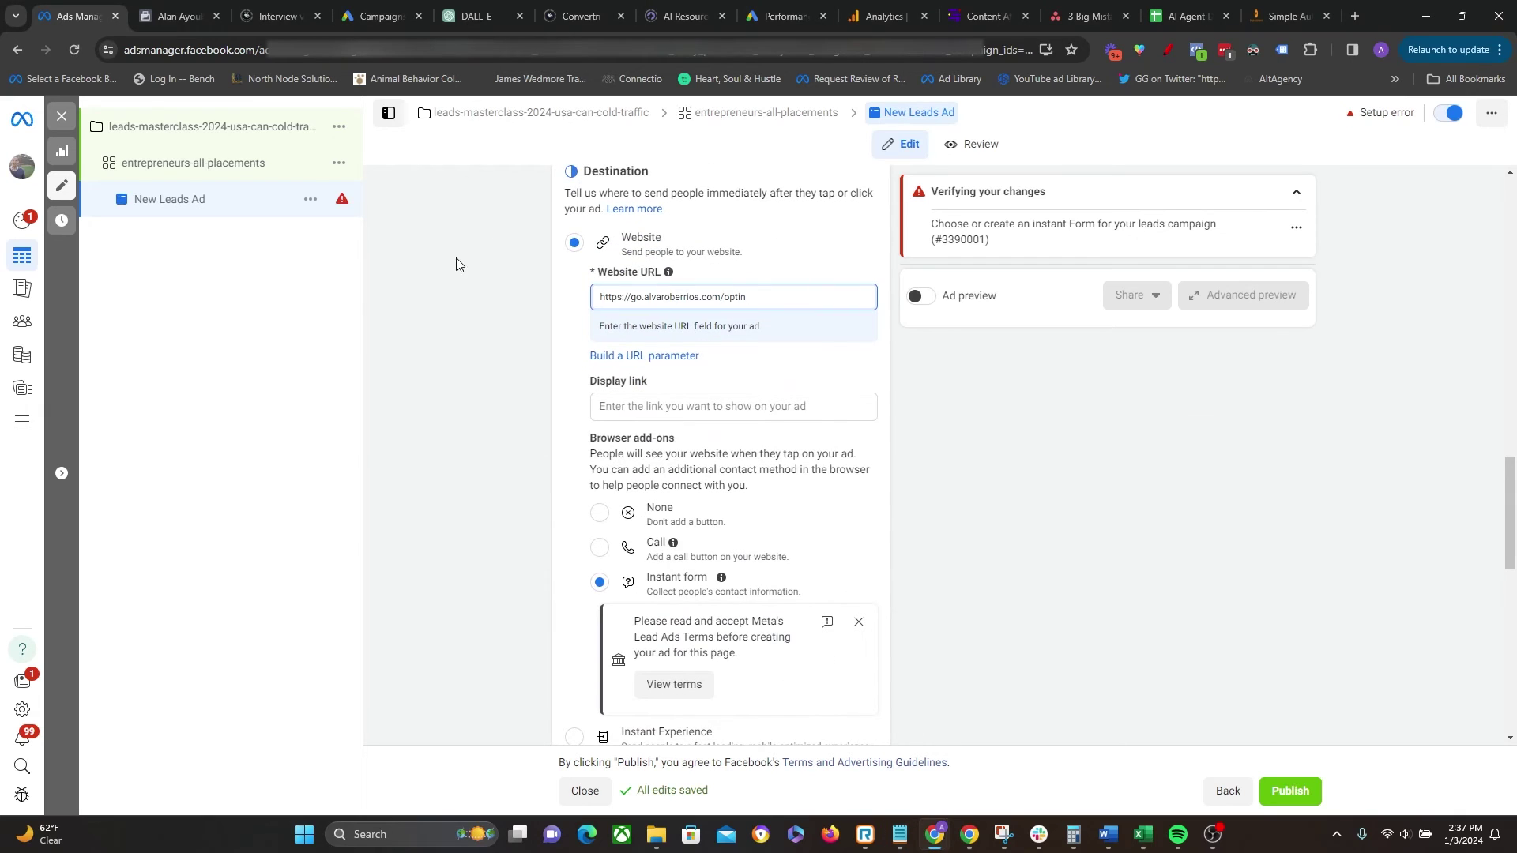
scroll(474, 396, up, 4)
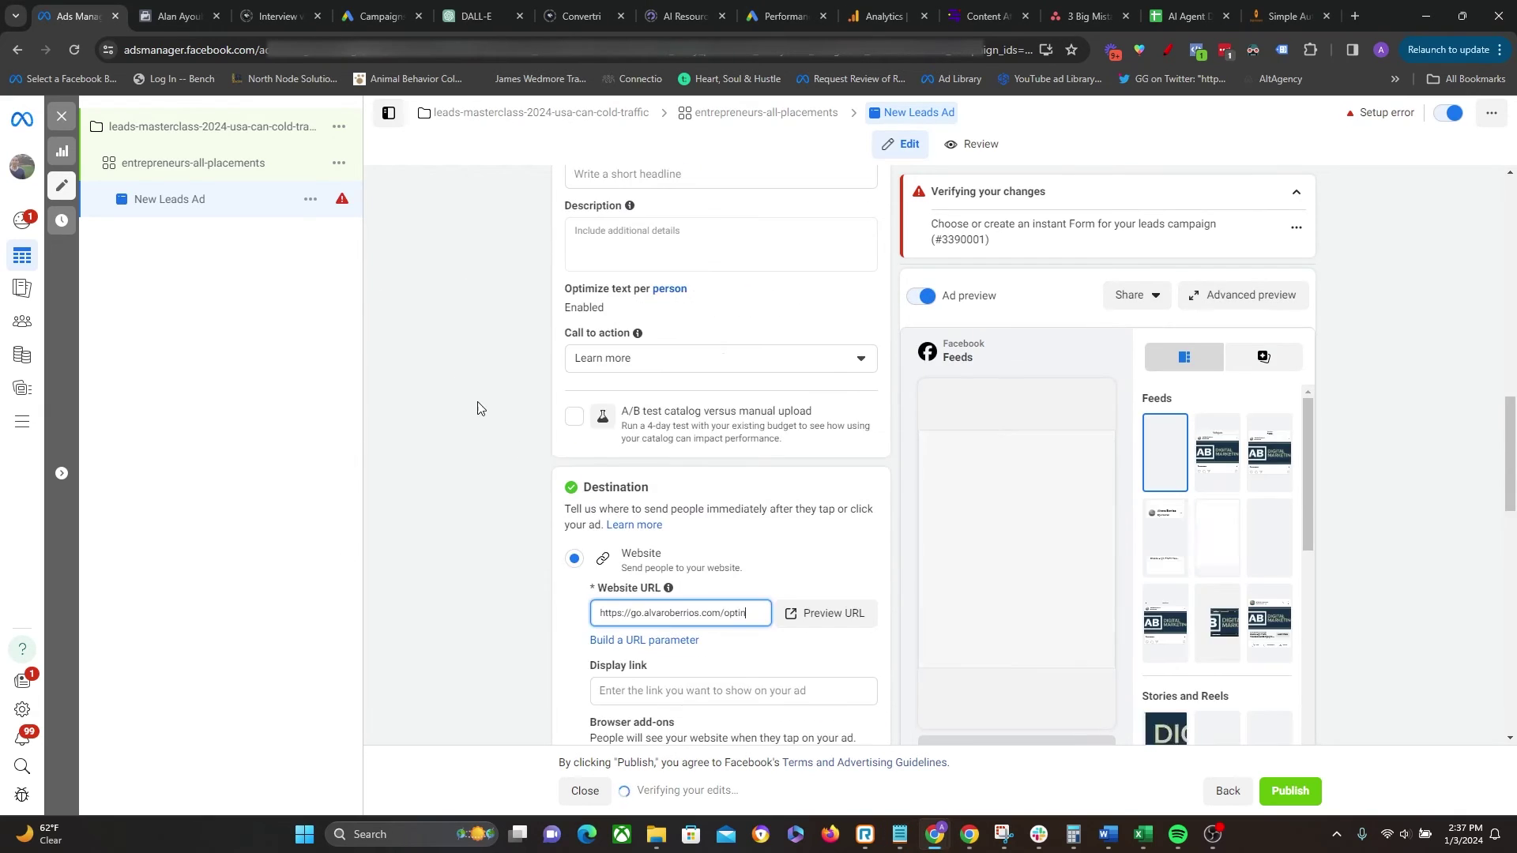
scroll(474, 401, down, 5)
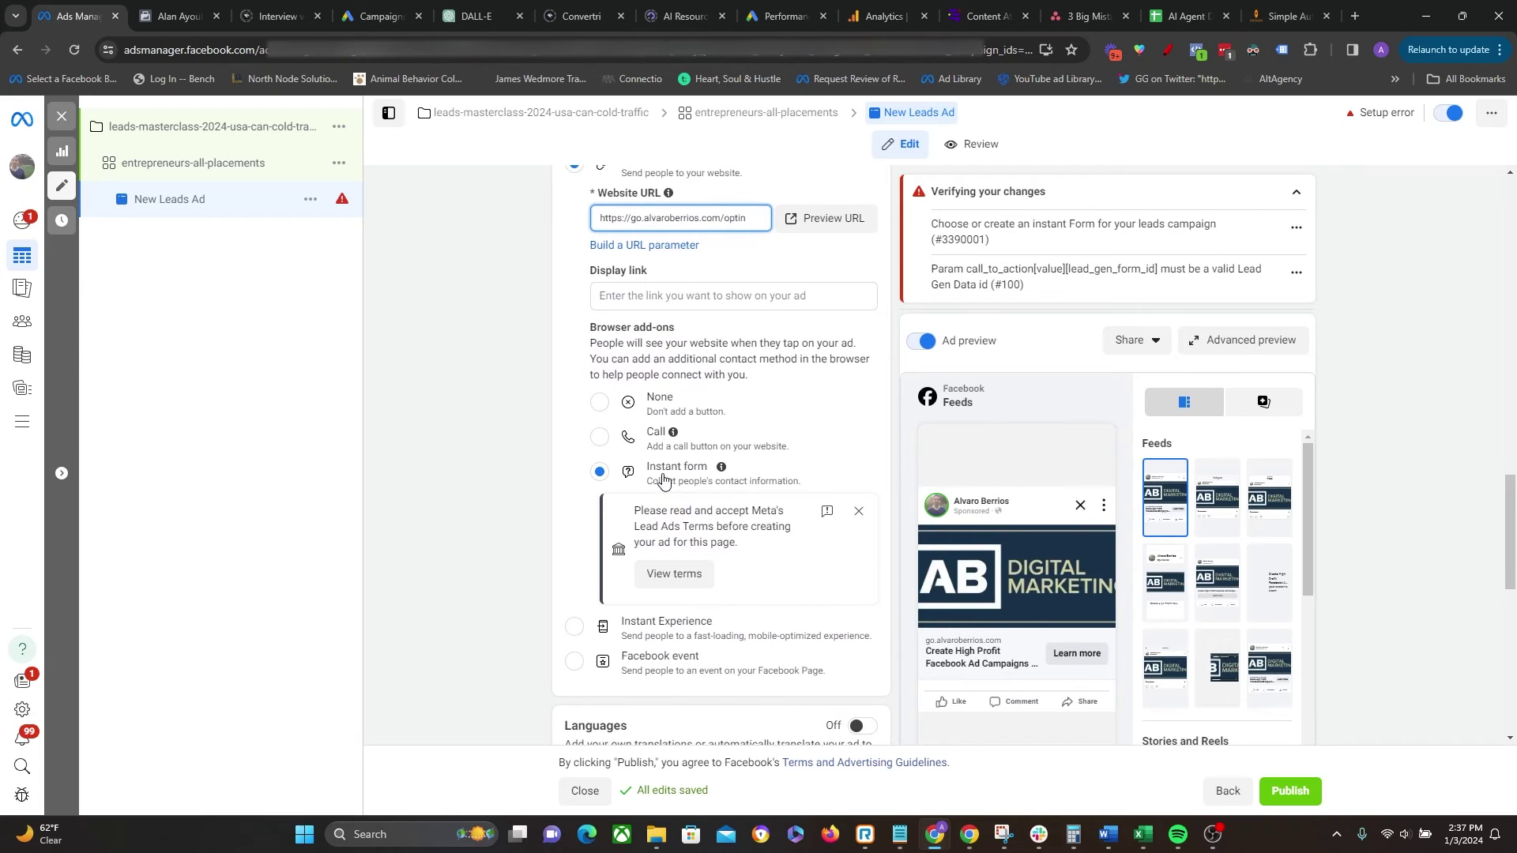
click(599, 402)
Step: Paste the copied ad copy beginning "Warning! Uncontrollable laughter may follow" as the ad's primary text
scroll(489, 387, up, 2)
scroll(477, 368, up, 7)
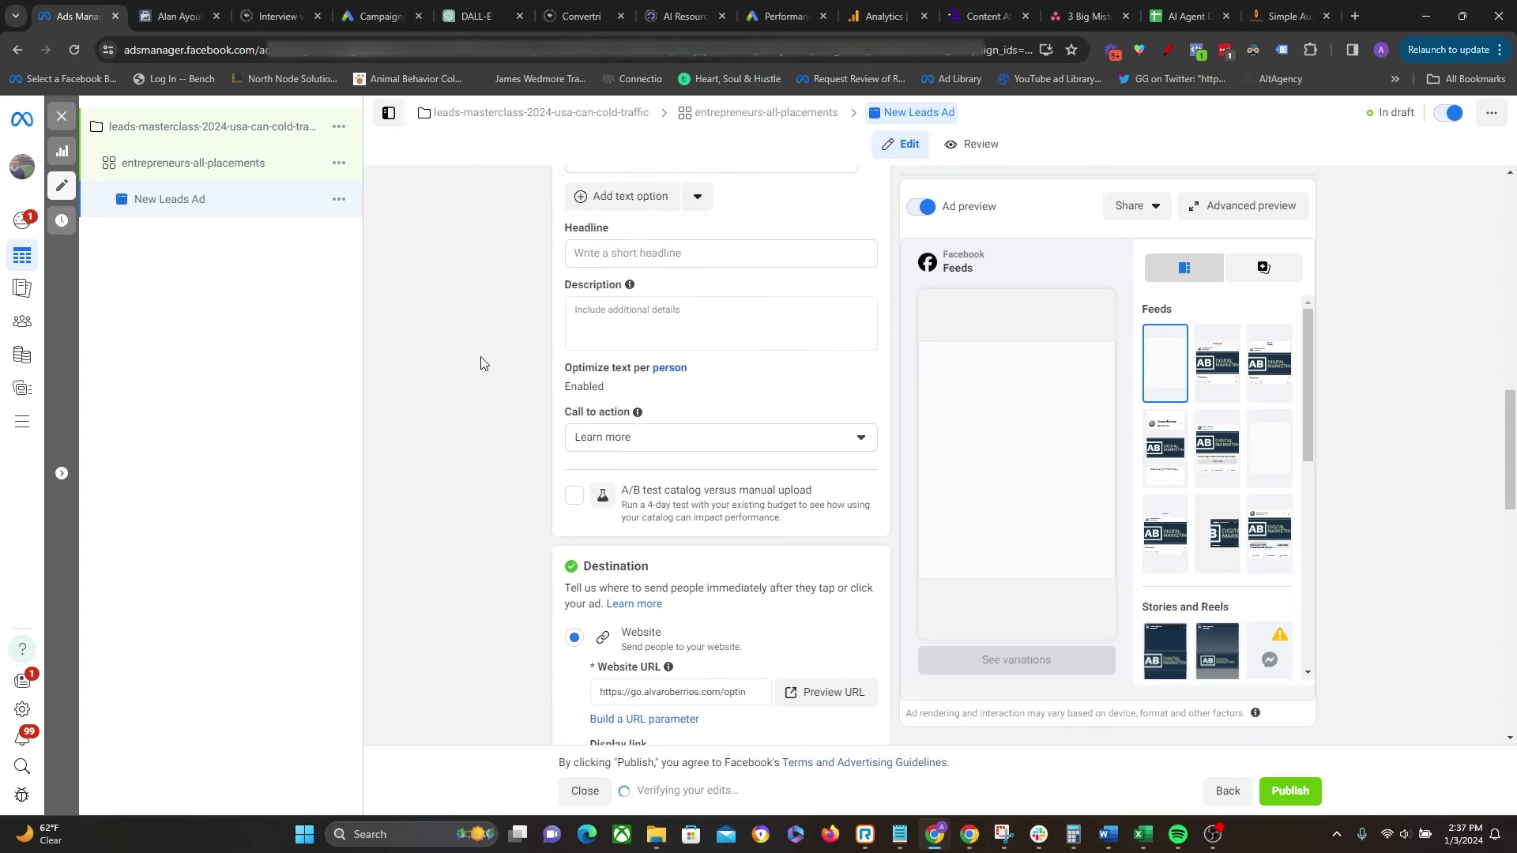
click(598, 389)
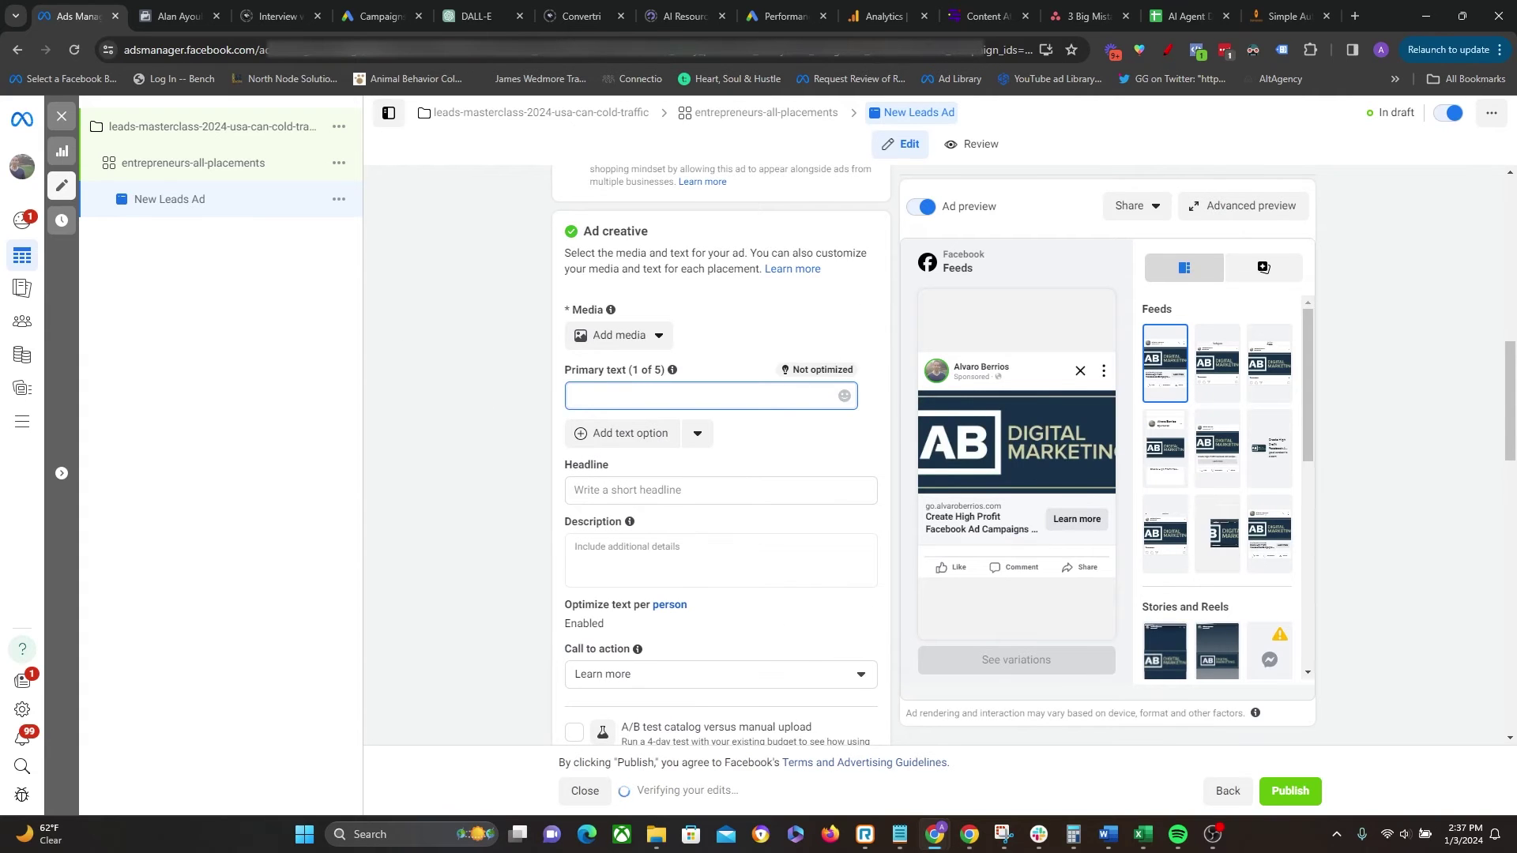
click(602, 398)
key(ctrl+v)
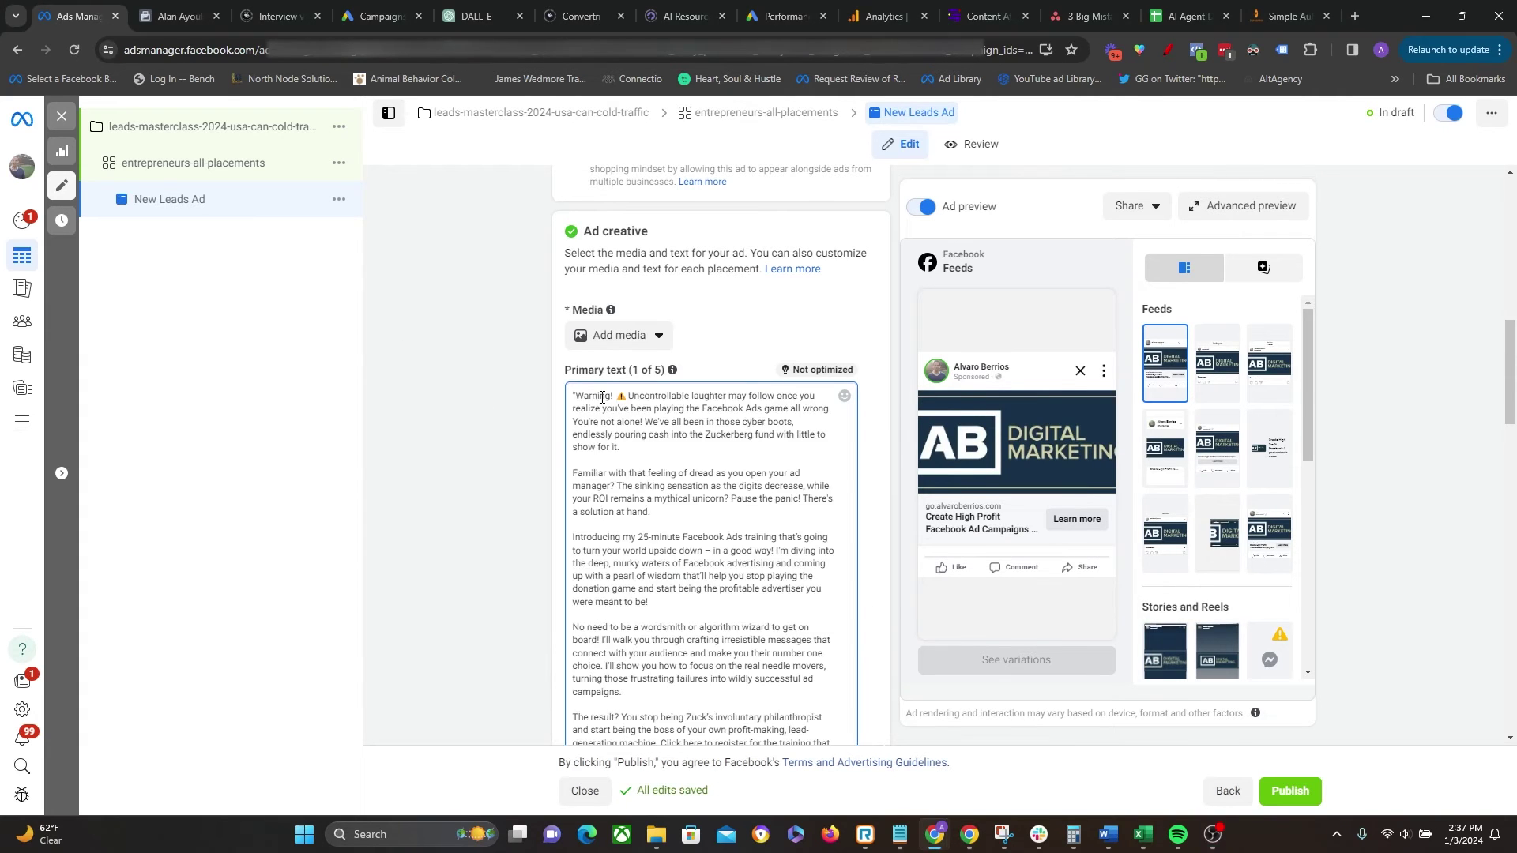
click(477, 418)
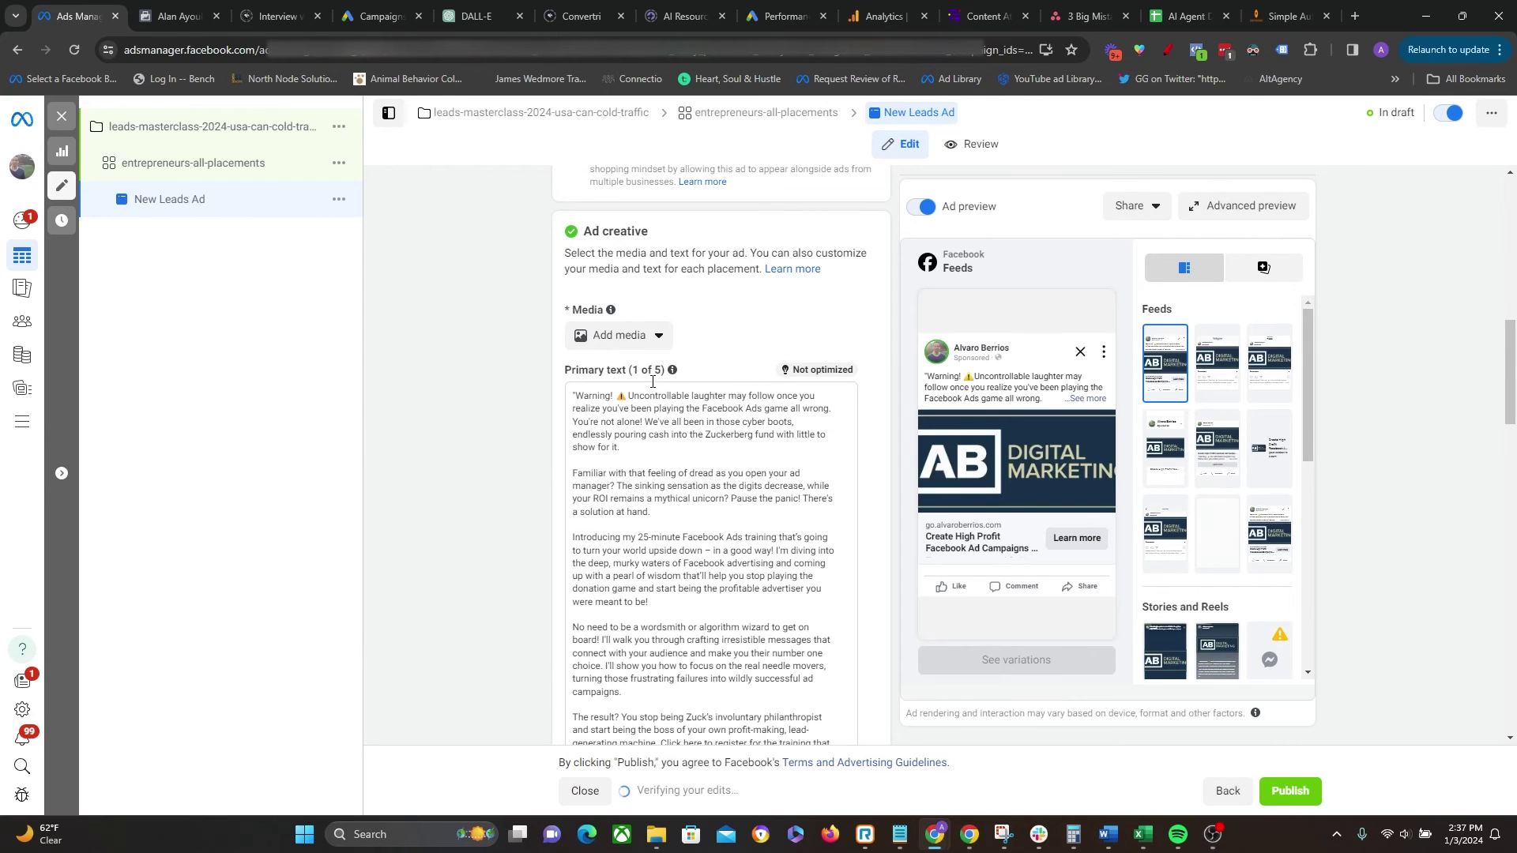
Step: Add the "Why Your Ads Keep Crashing" image, AB Ads (1).png, from the account images as the ad's media
scroll(667, 492, down, 2)
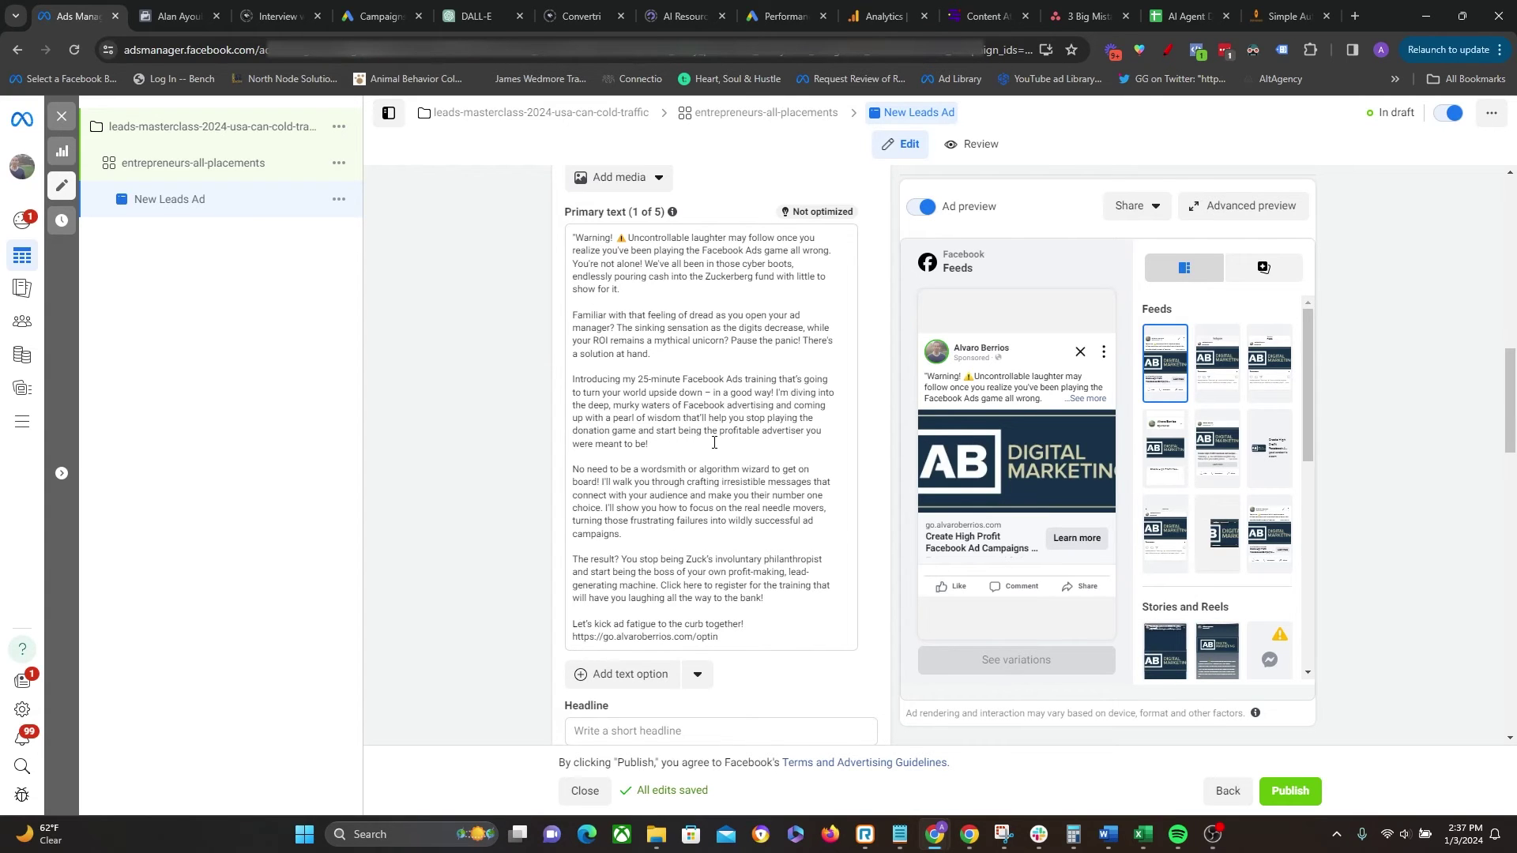
scroll(717, 535, up, 3)
click(624, 416)
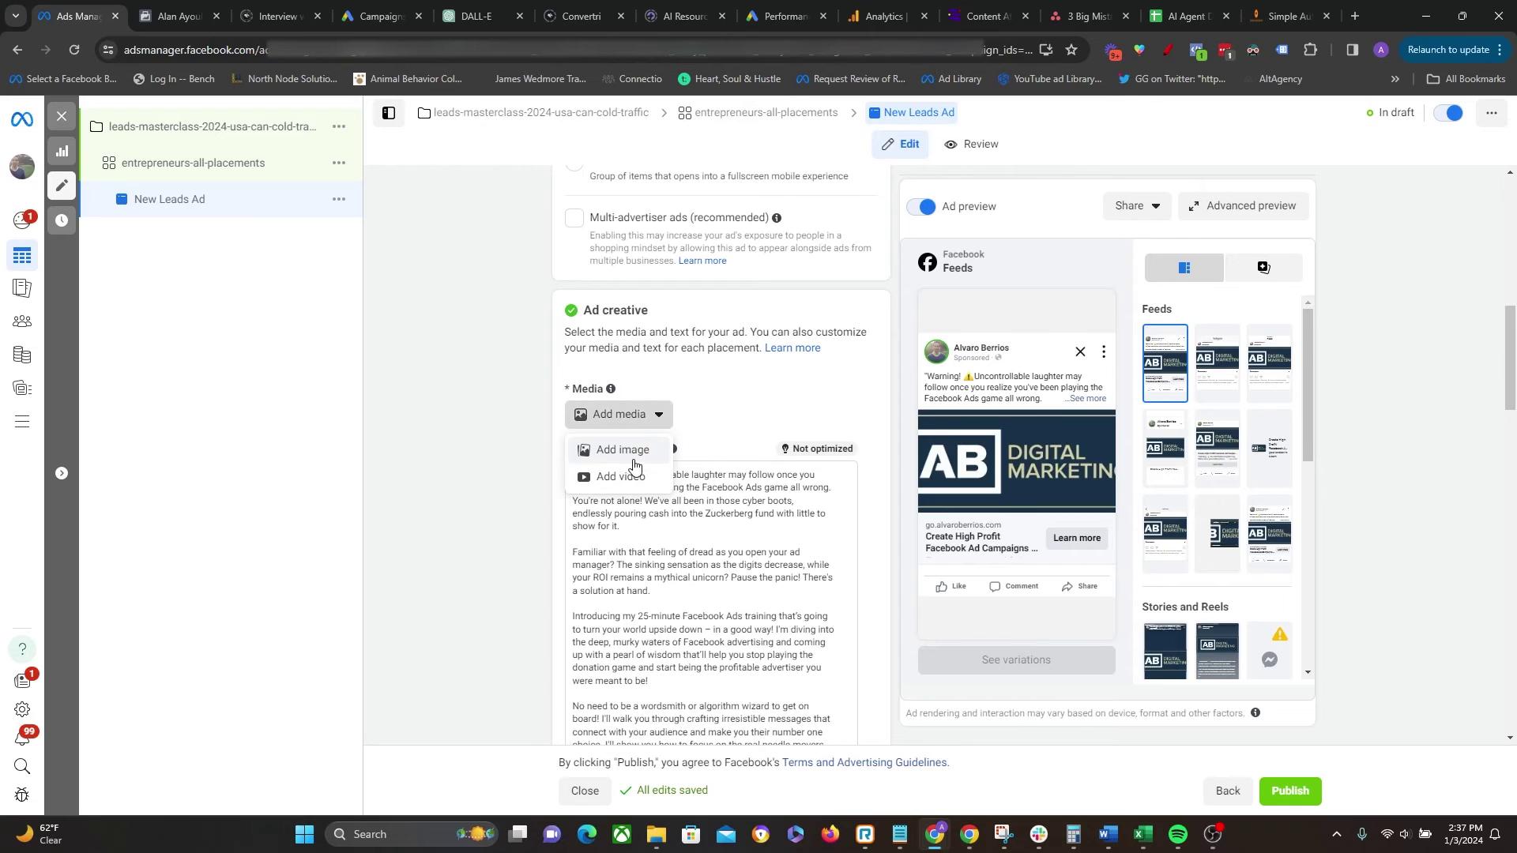
click(629, 458)
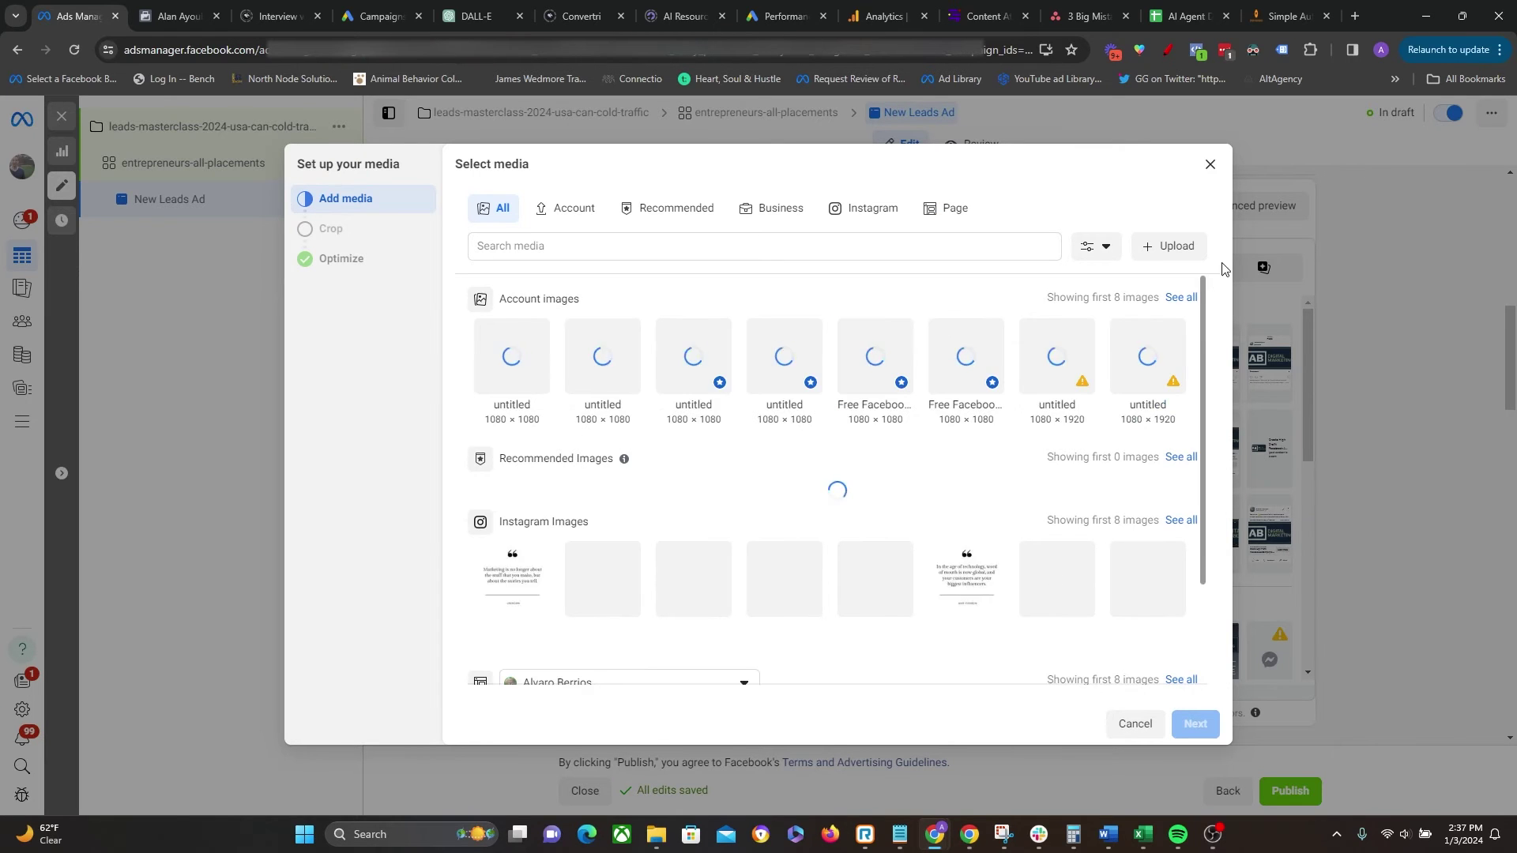
click(1179, 299)
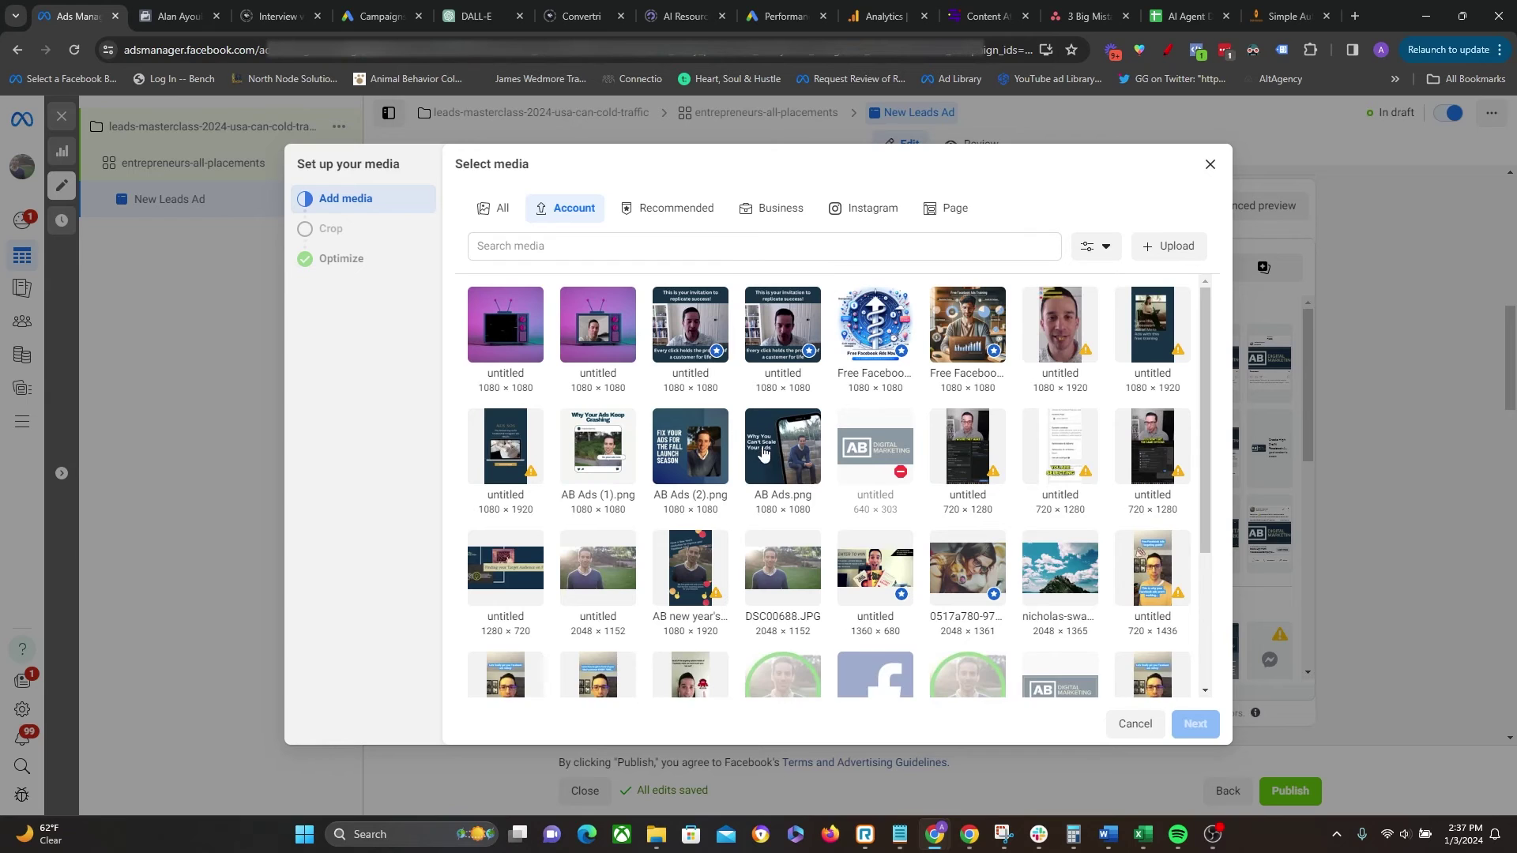
click(568, 455)
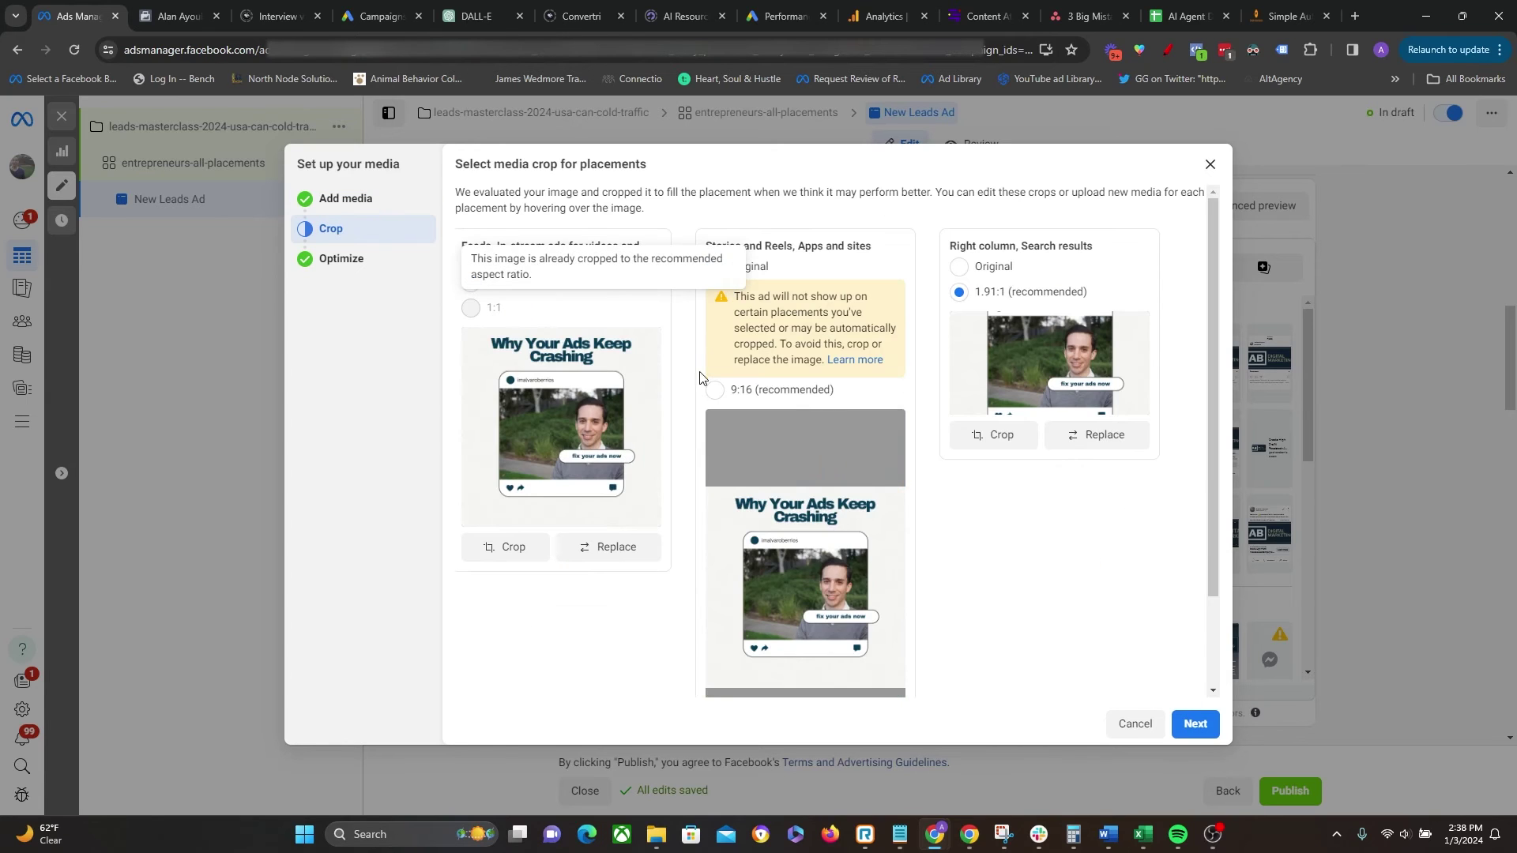
Step: Compare the recommended and original crops, and use Original for both Stories and Reels and right column placements
click(715, 393)
click(959, 267)
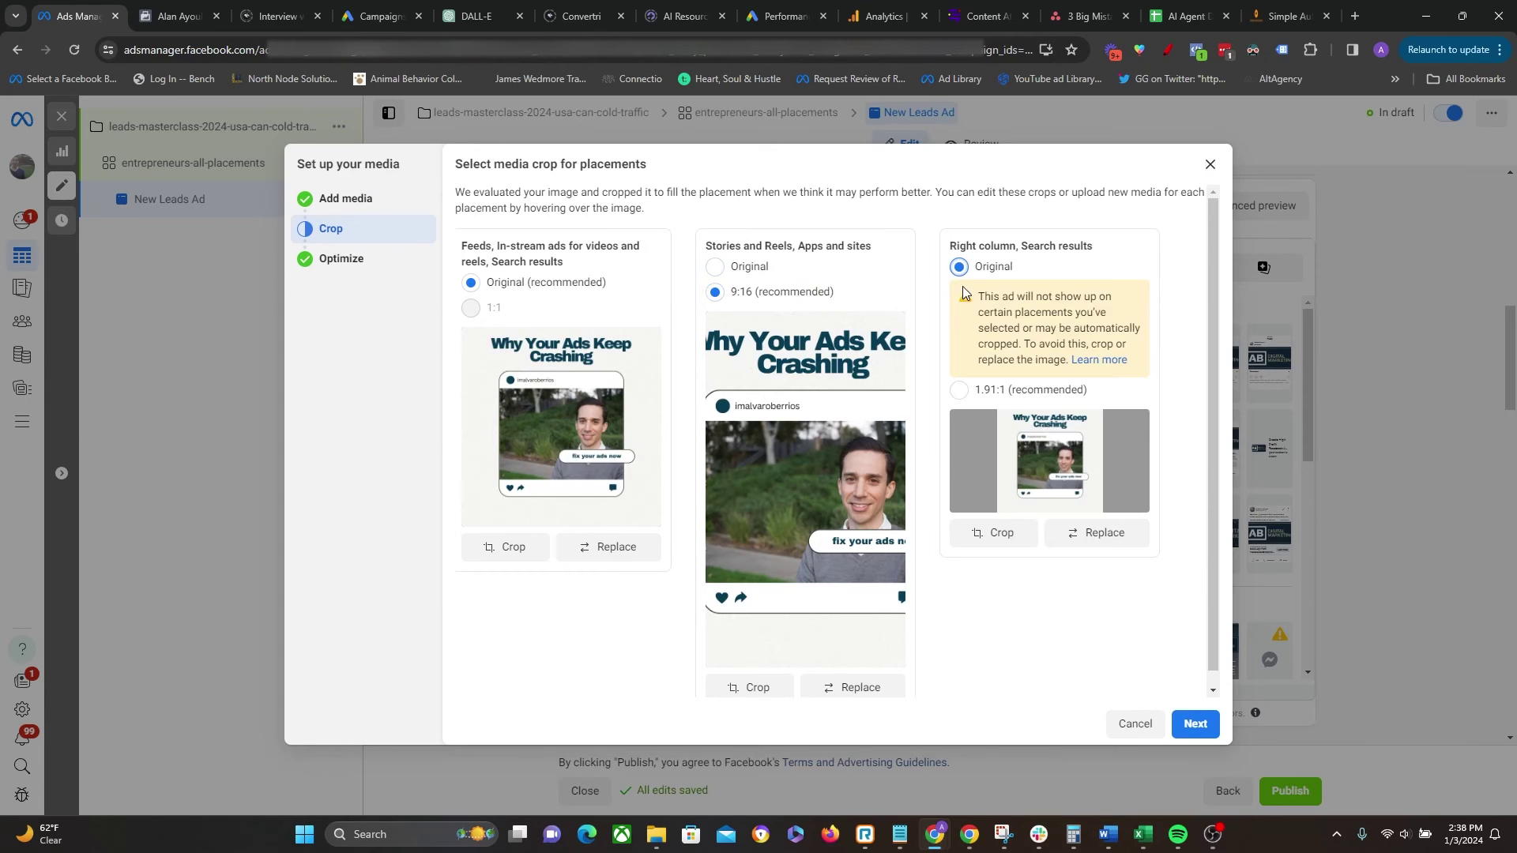
click(960, 390)
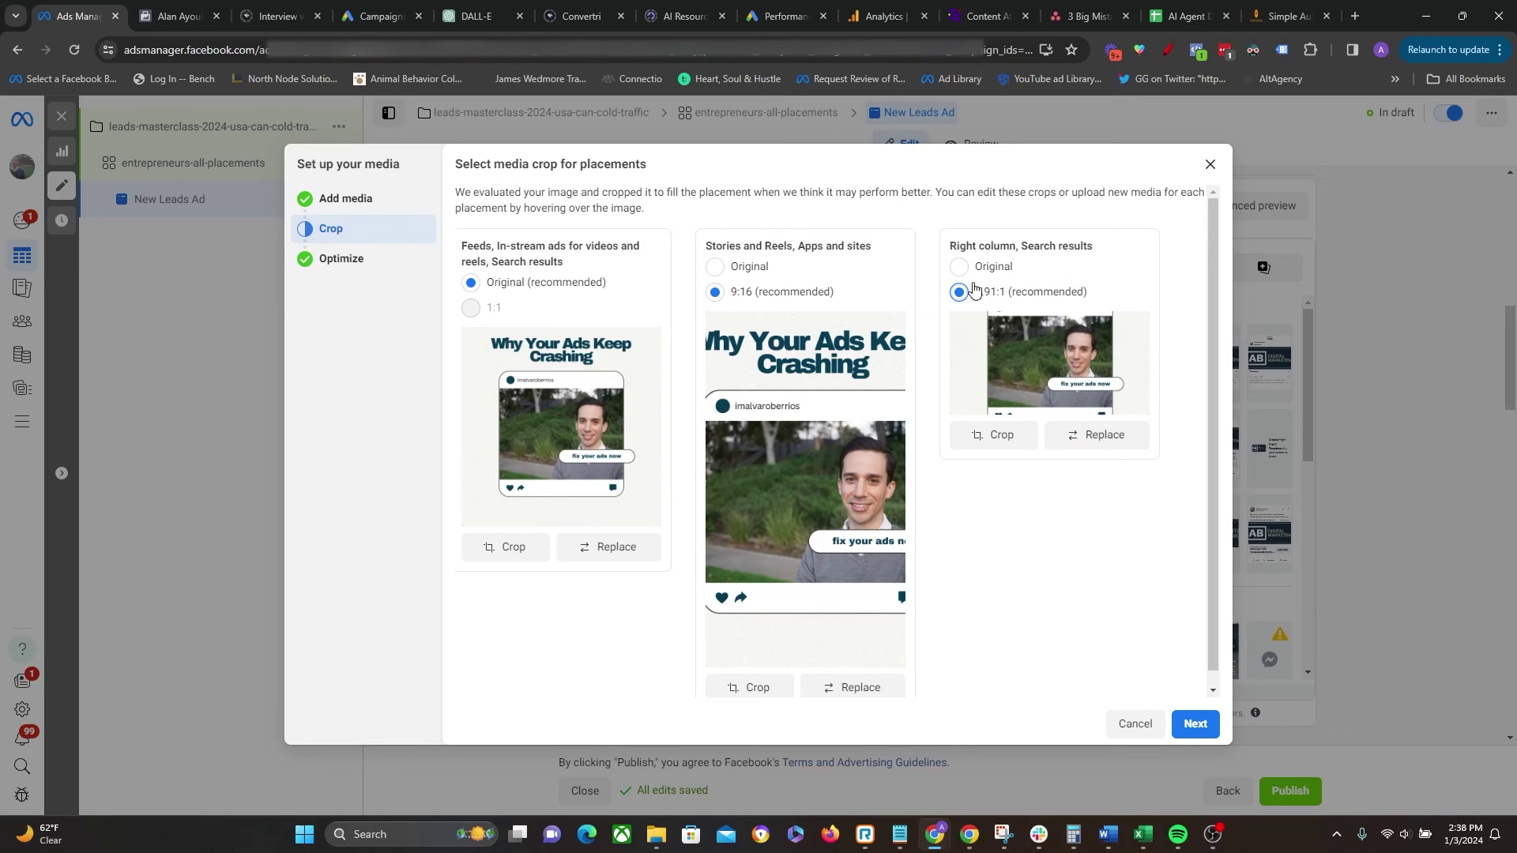
click(715, 269)
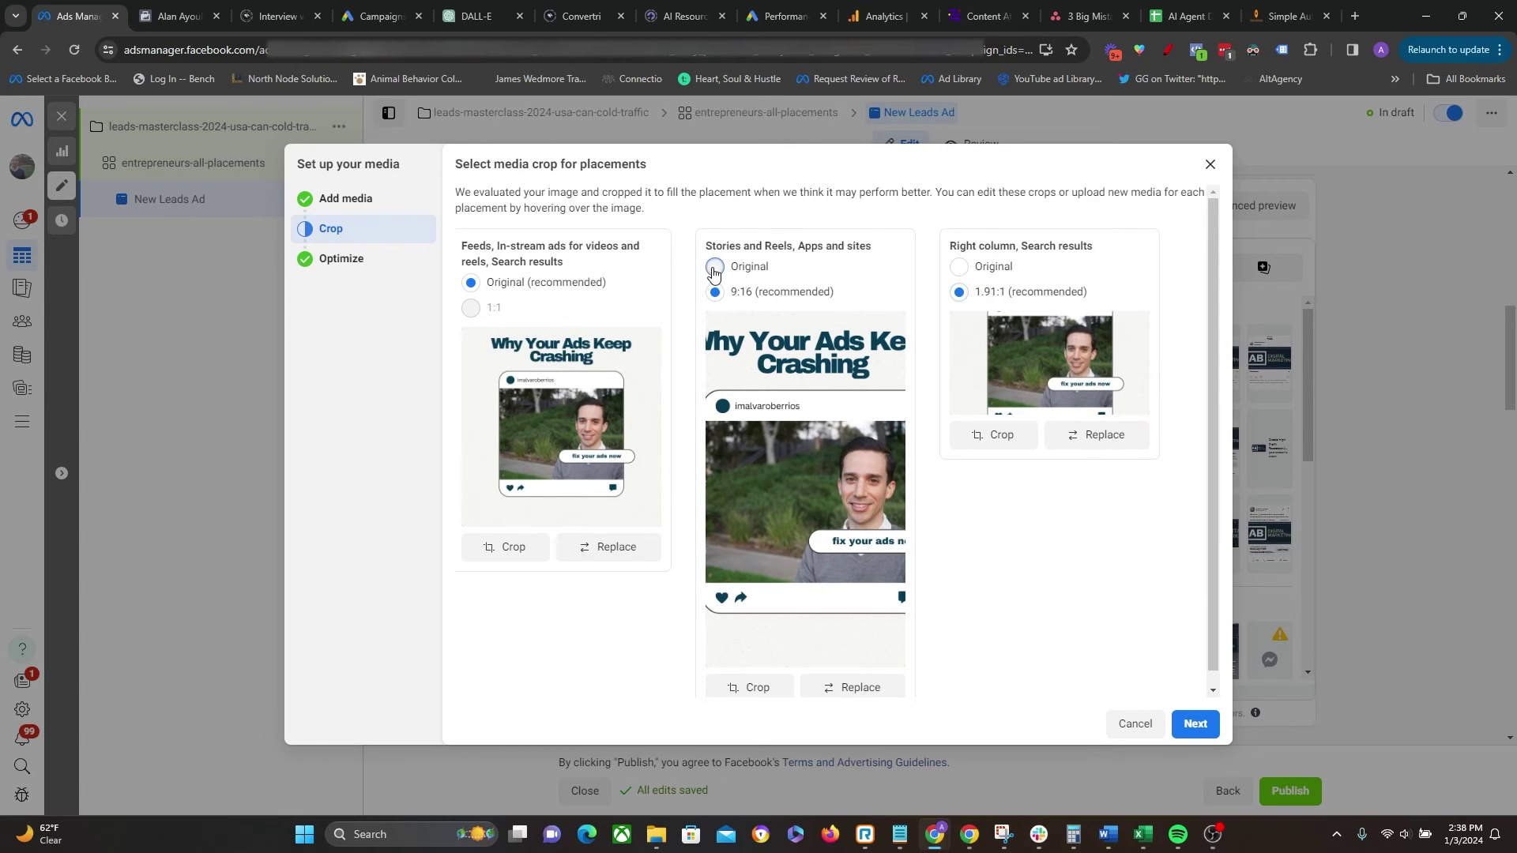
click(959, 267)
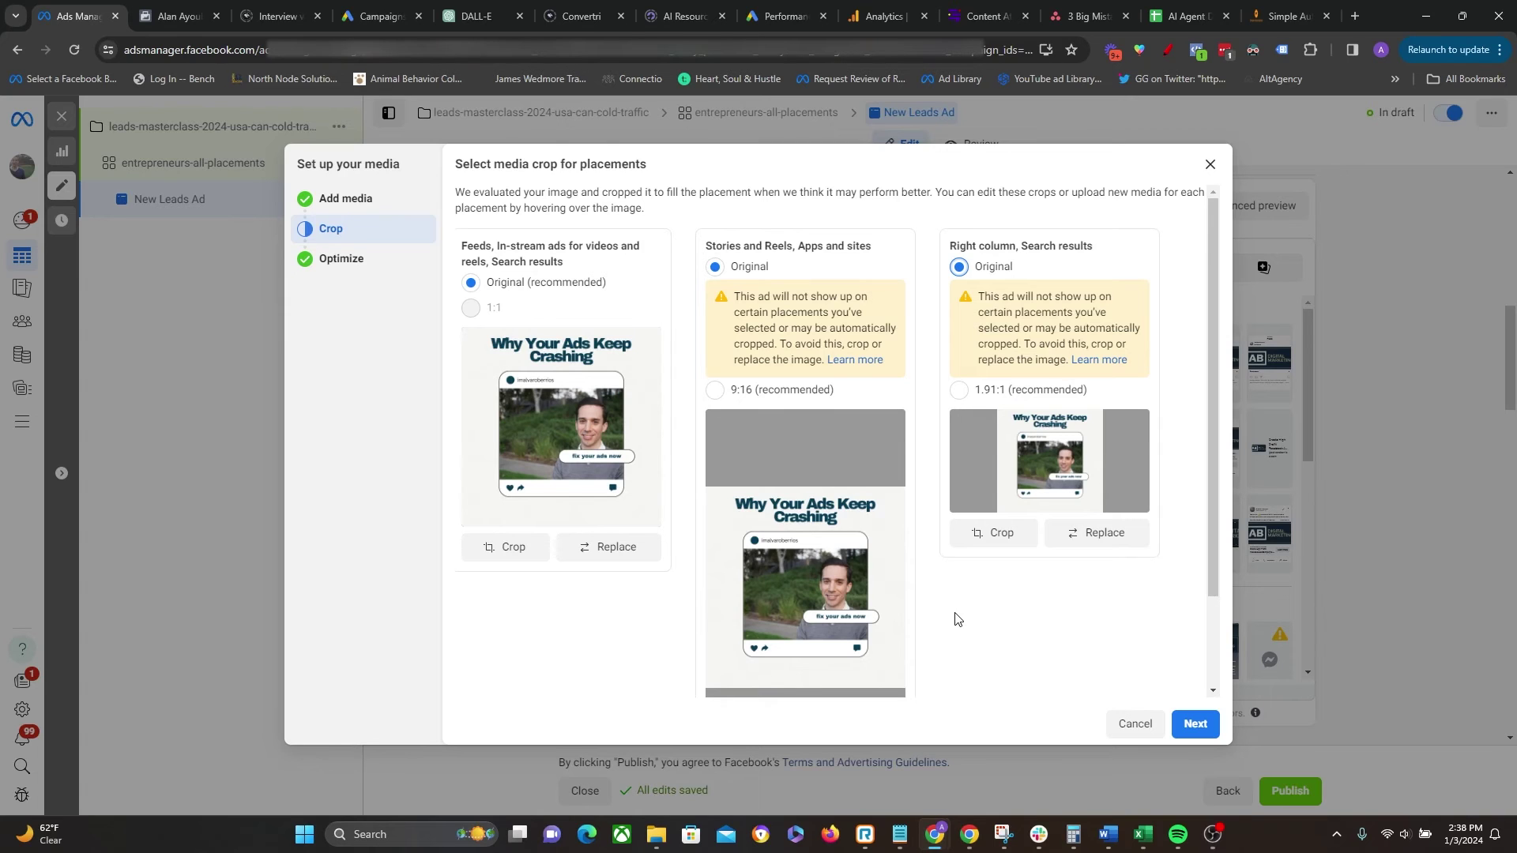
click(716, 389)
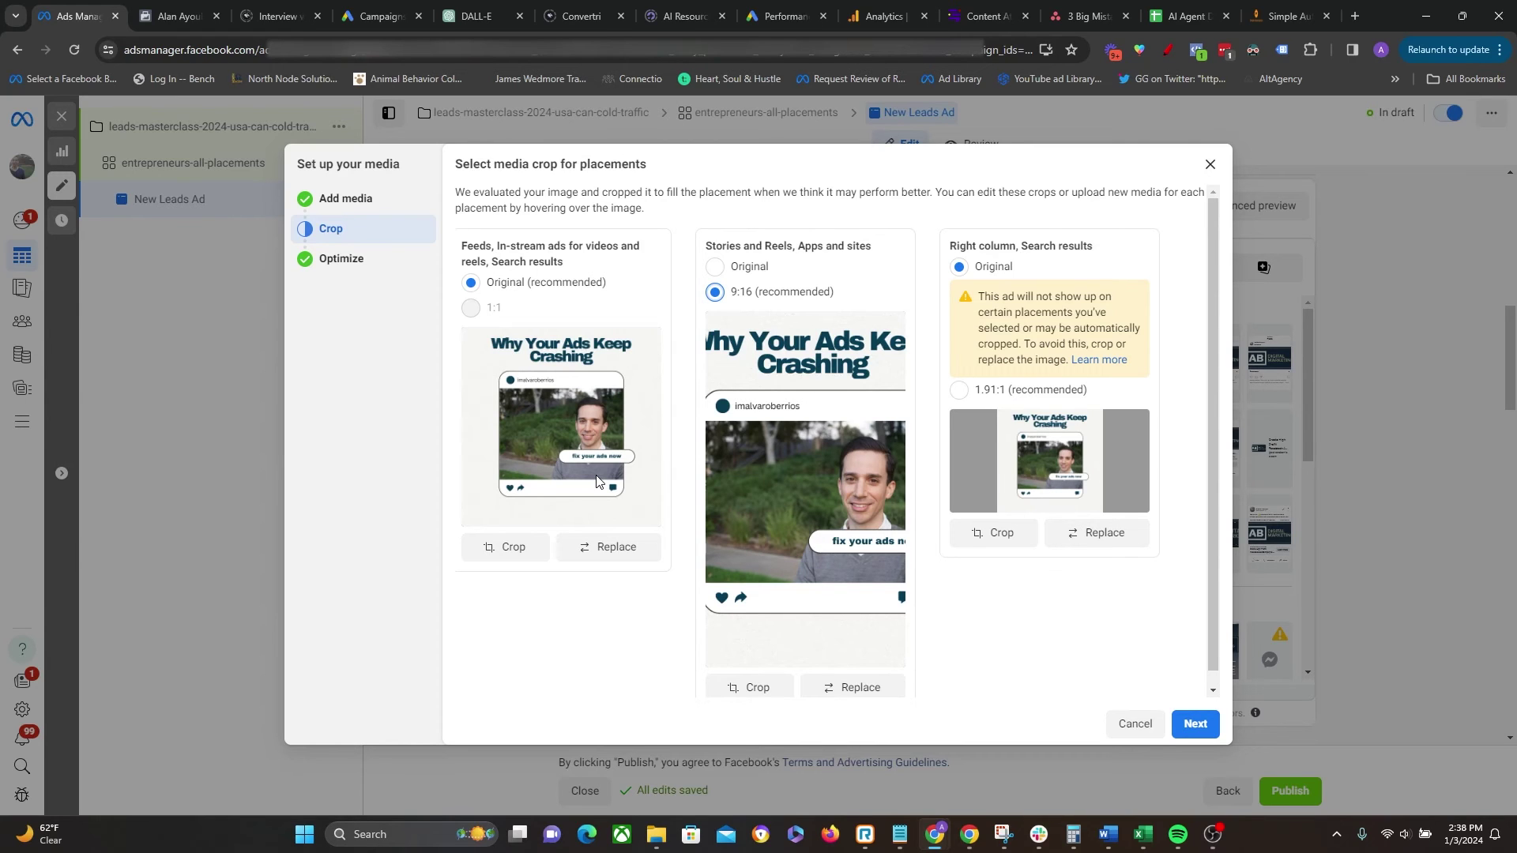
click(715, 267)
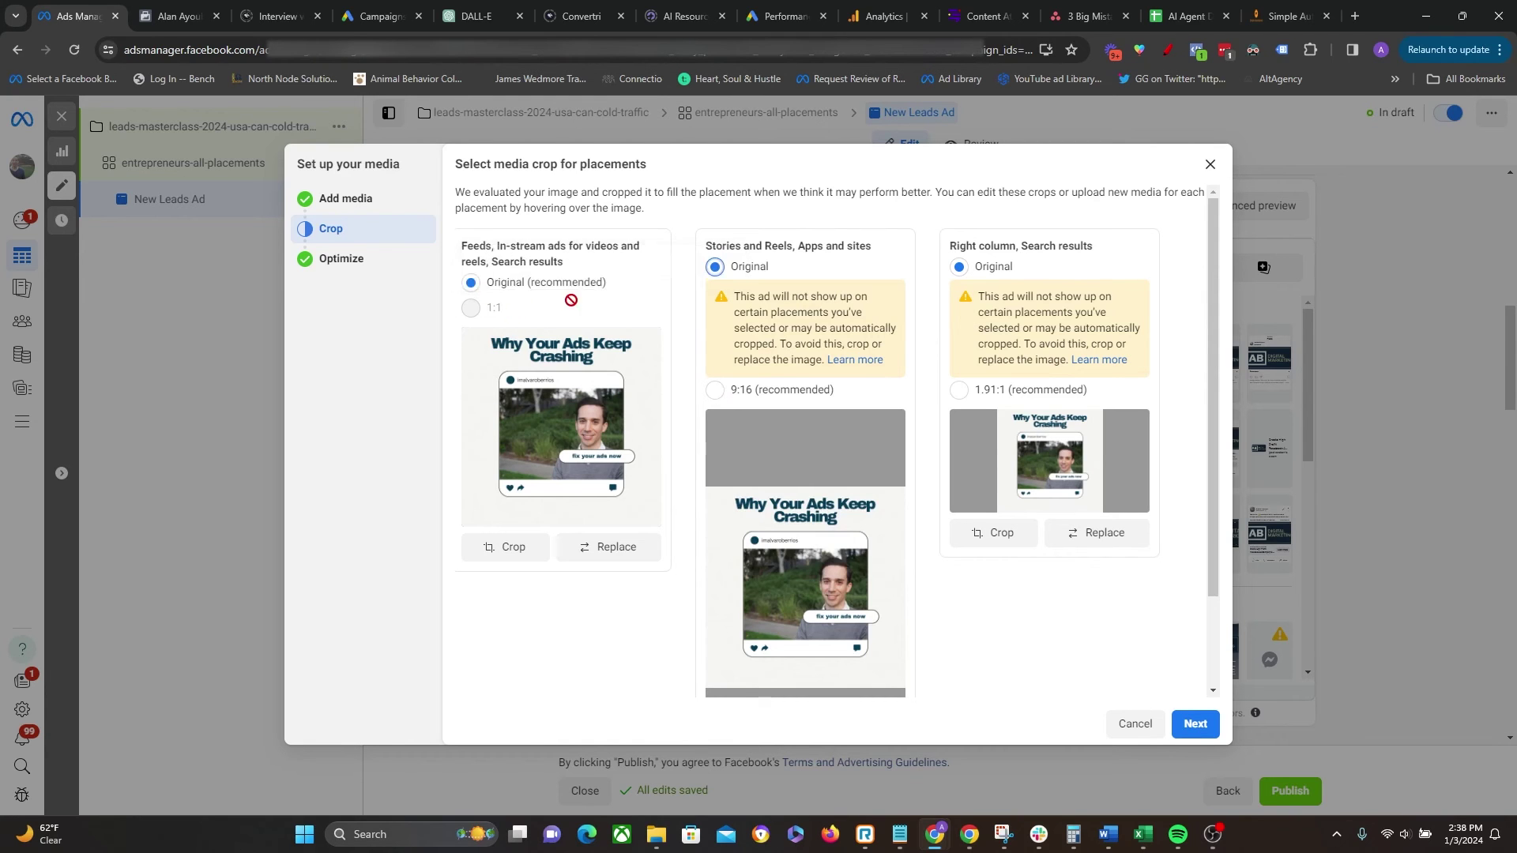
click(1195, 723)
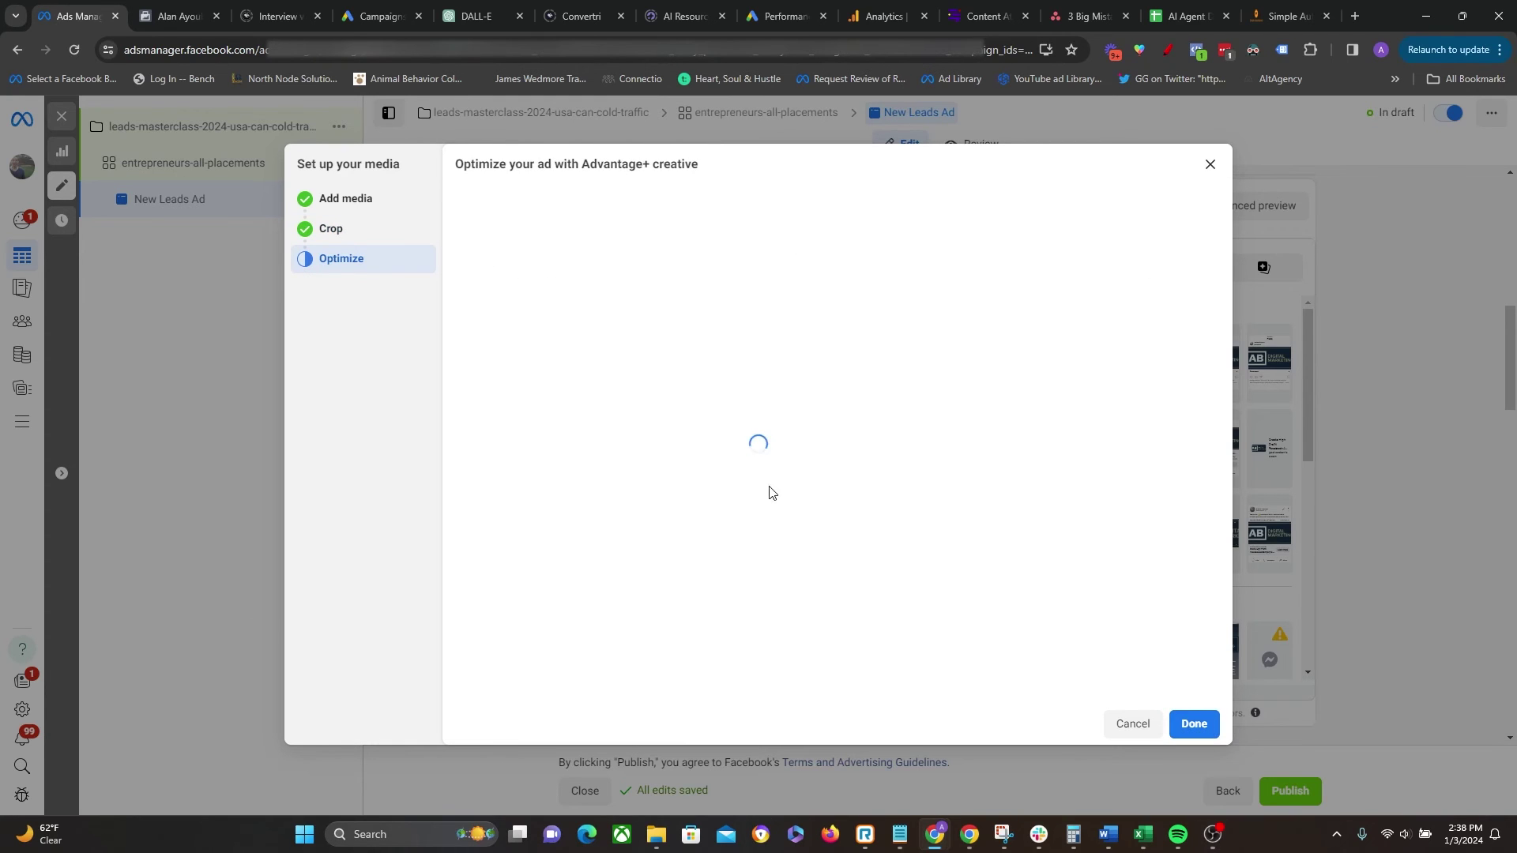
Step: Review the Advantage+ creative optimizations, including the Music options, and finish the media setup
scroll(824, 464, down, 8)
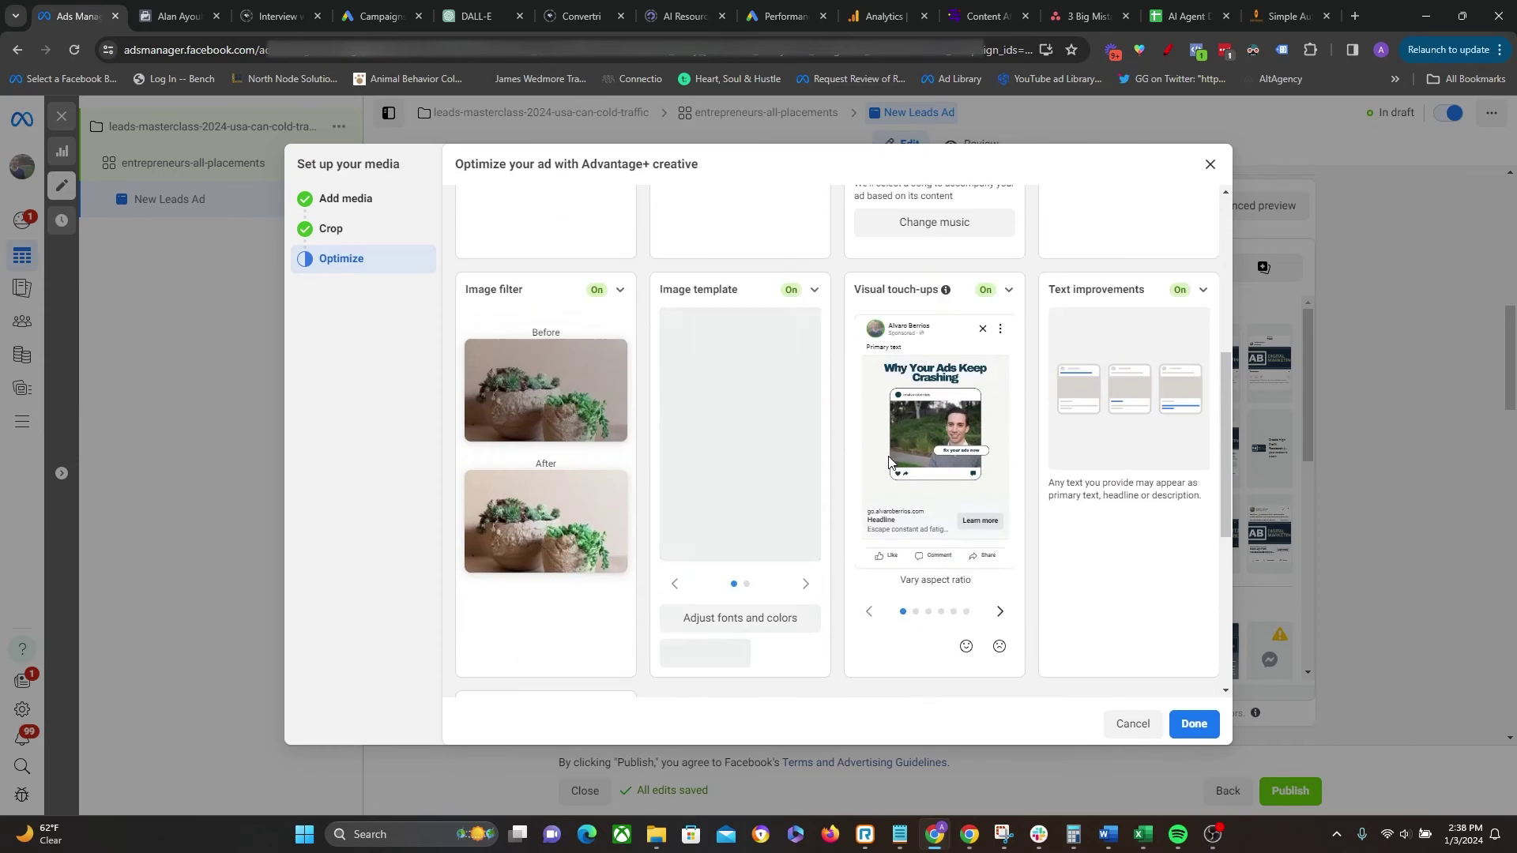
scroll(824, 465, up, 7)
scroll(825, 466, up, 1)
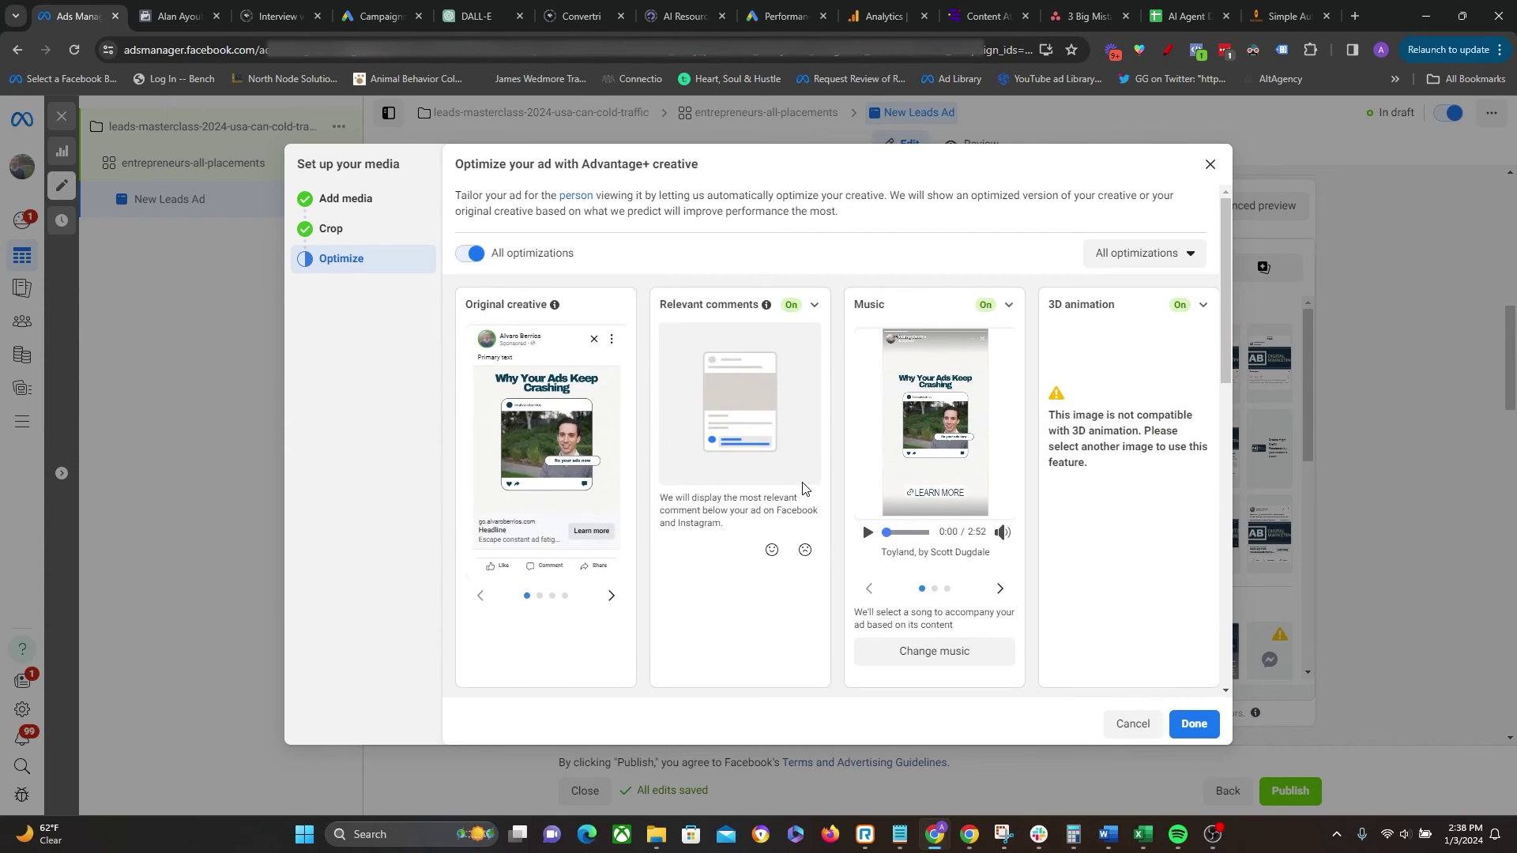
scroll(798, 486, down, 7)
scroll(813, 482, down, 3)
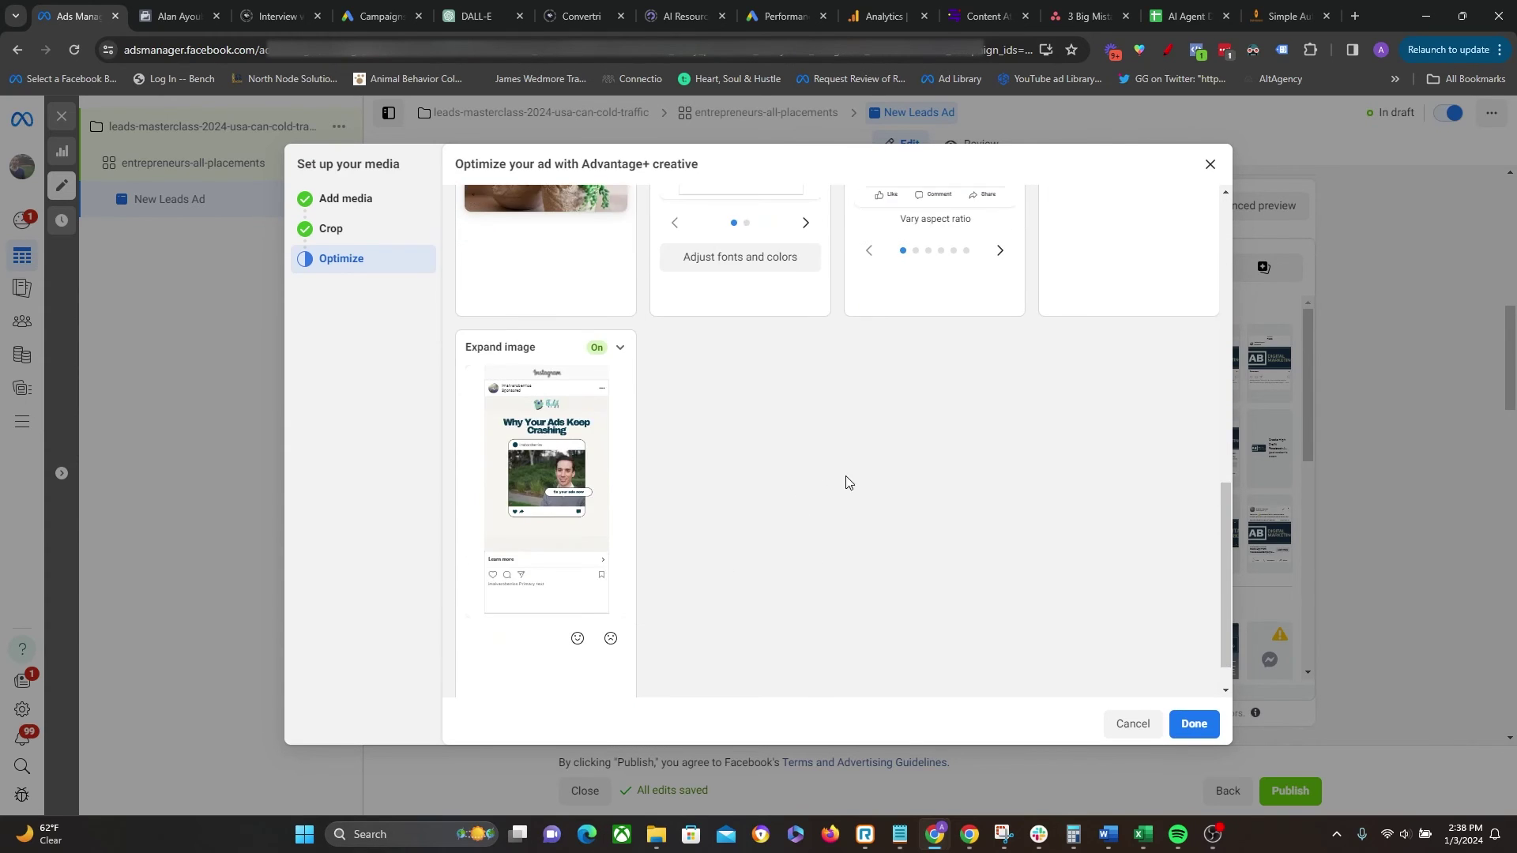
scroll(845, 532, up, 9)
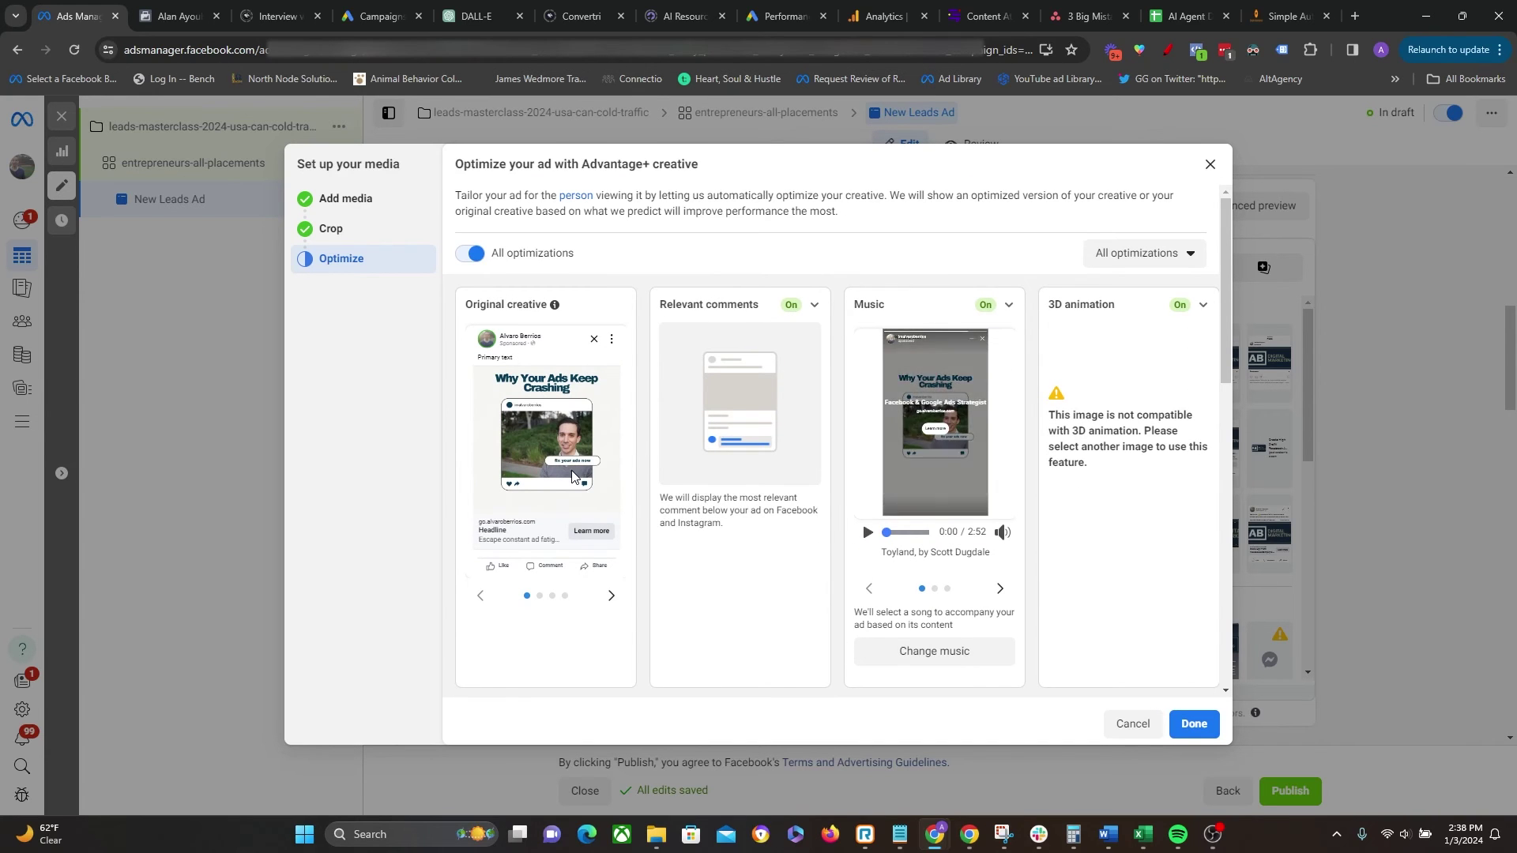
scroll(735, 458, down, 8)
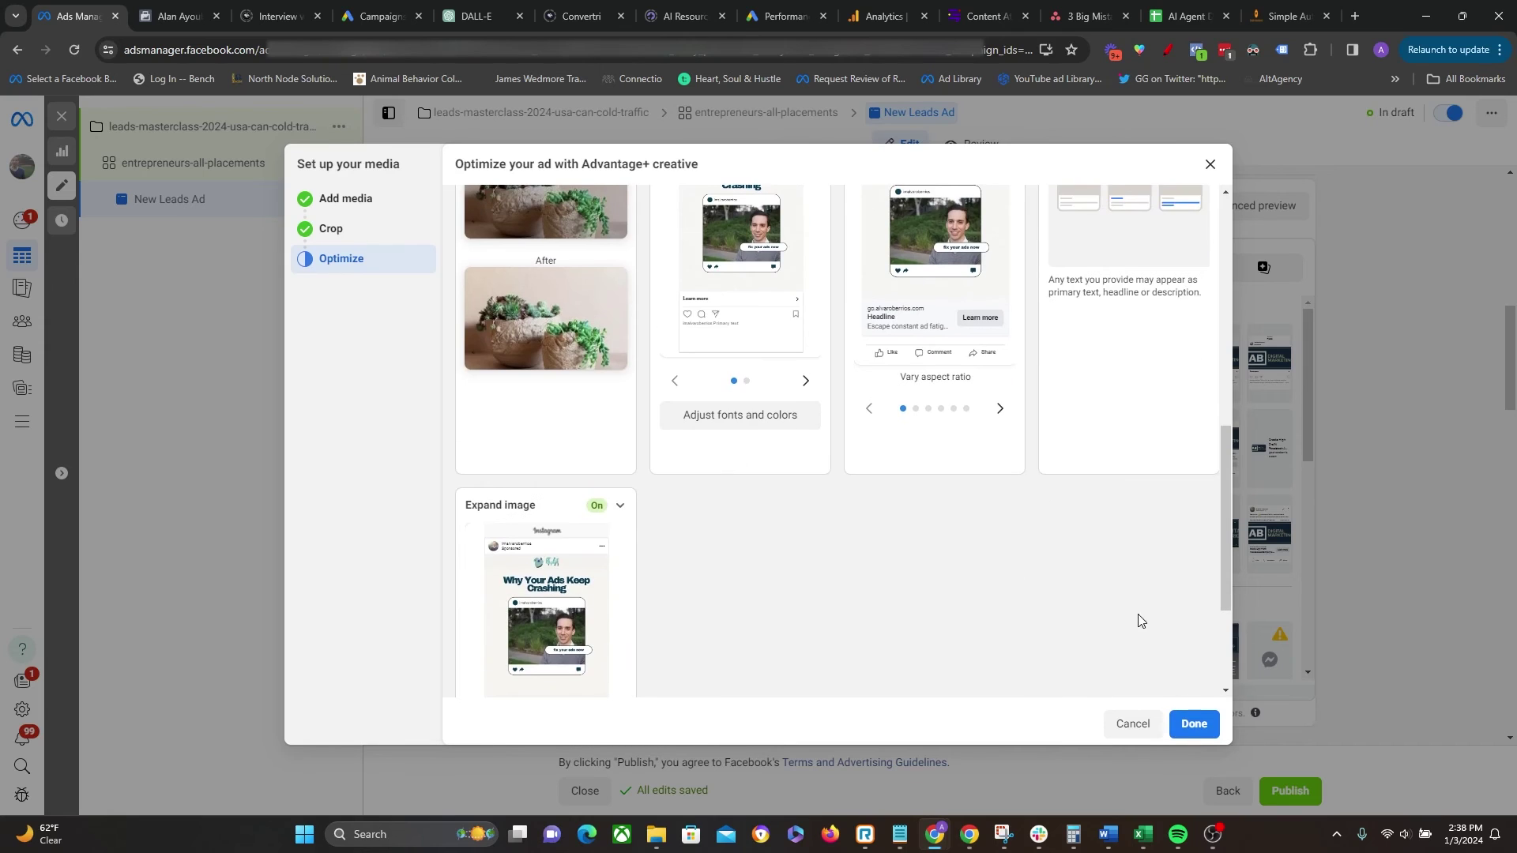
scroll(1026, 599, up, 7)
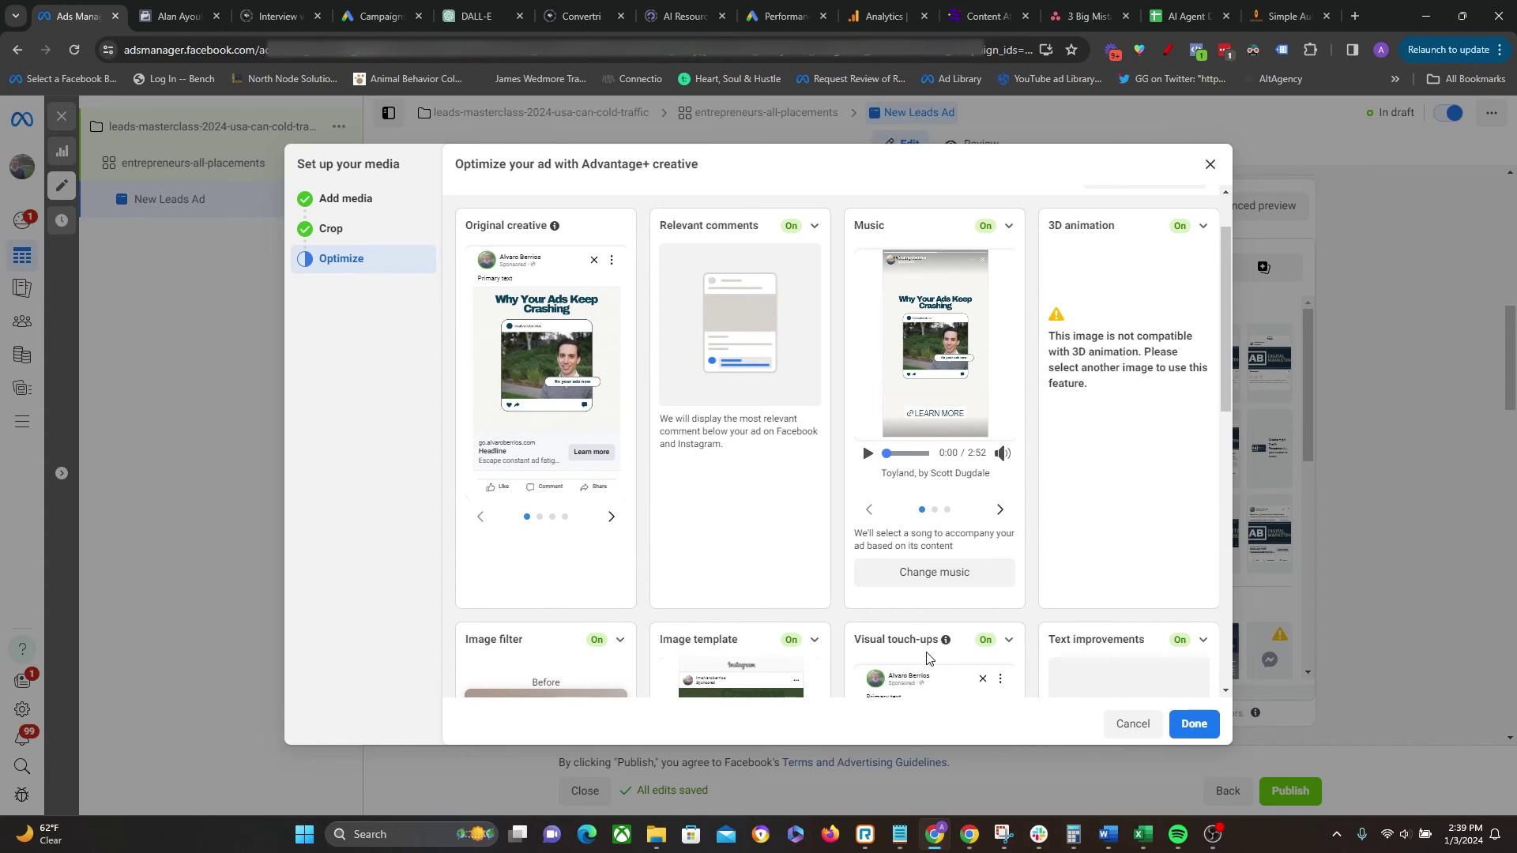
click(1010, 227)
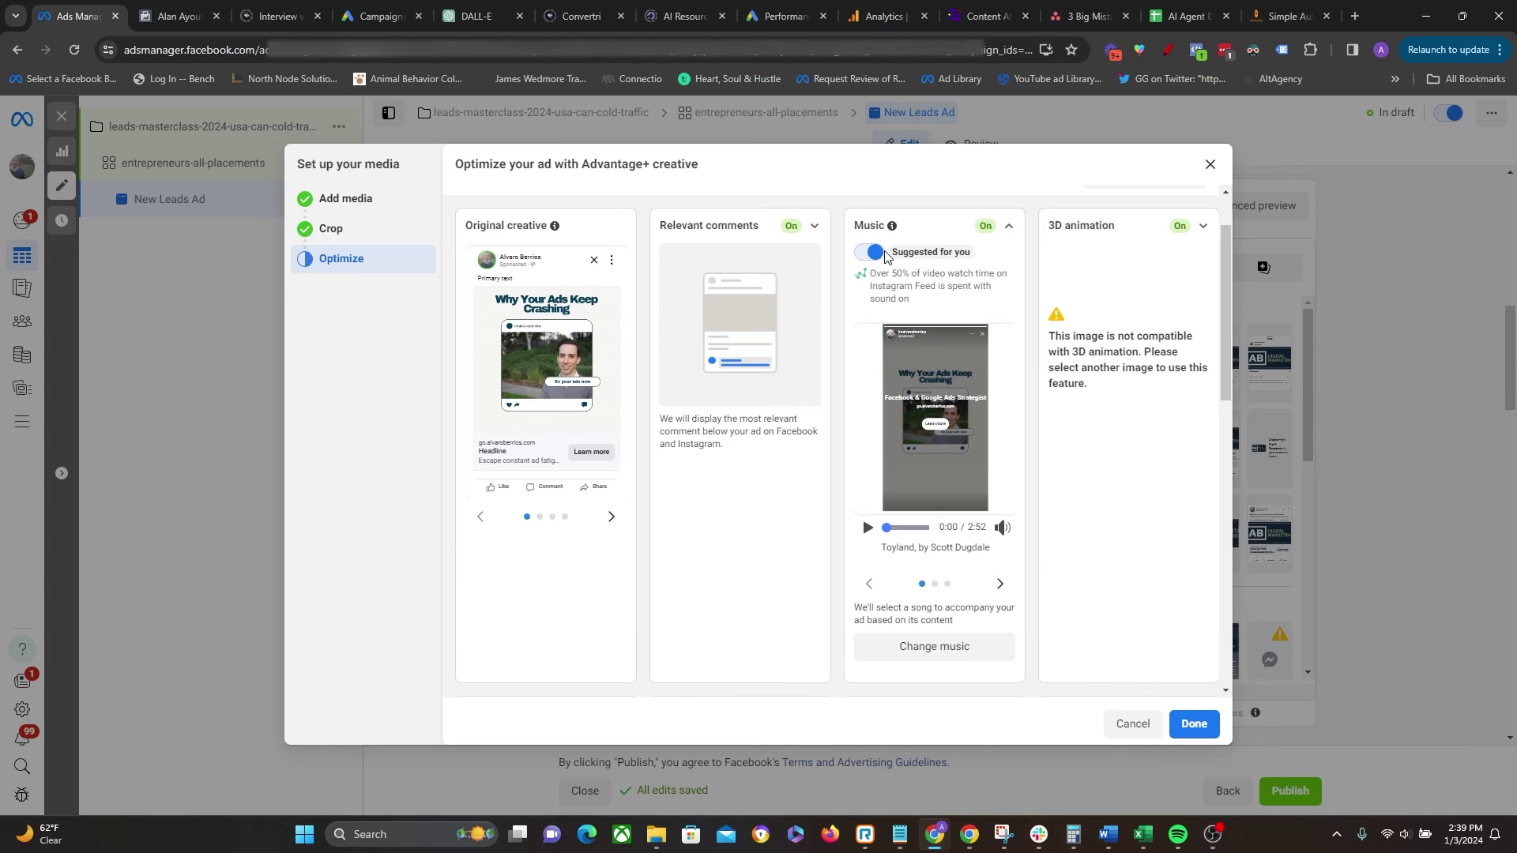
click(1193, 724)
Step: Set the ad's headline to "Ditch Ineffective Ad Strategies For This"
scroll(448, 440, down, 5)
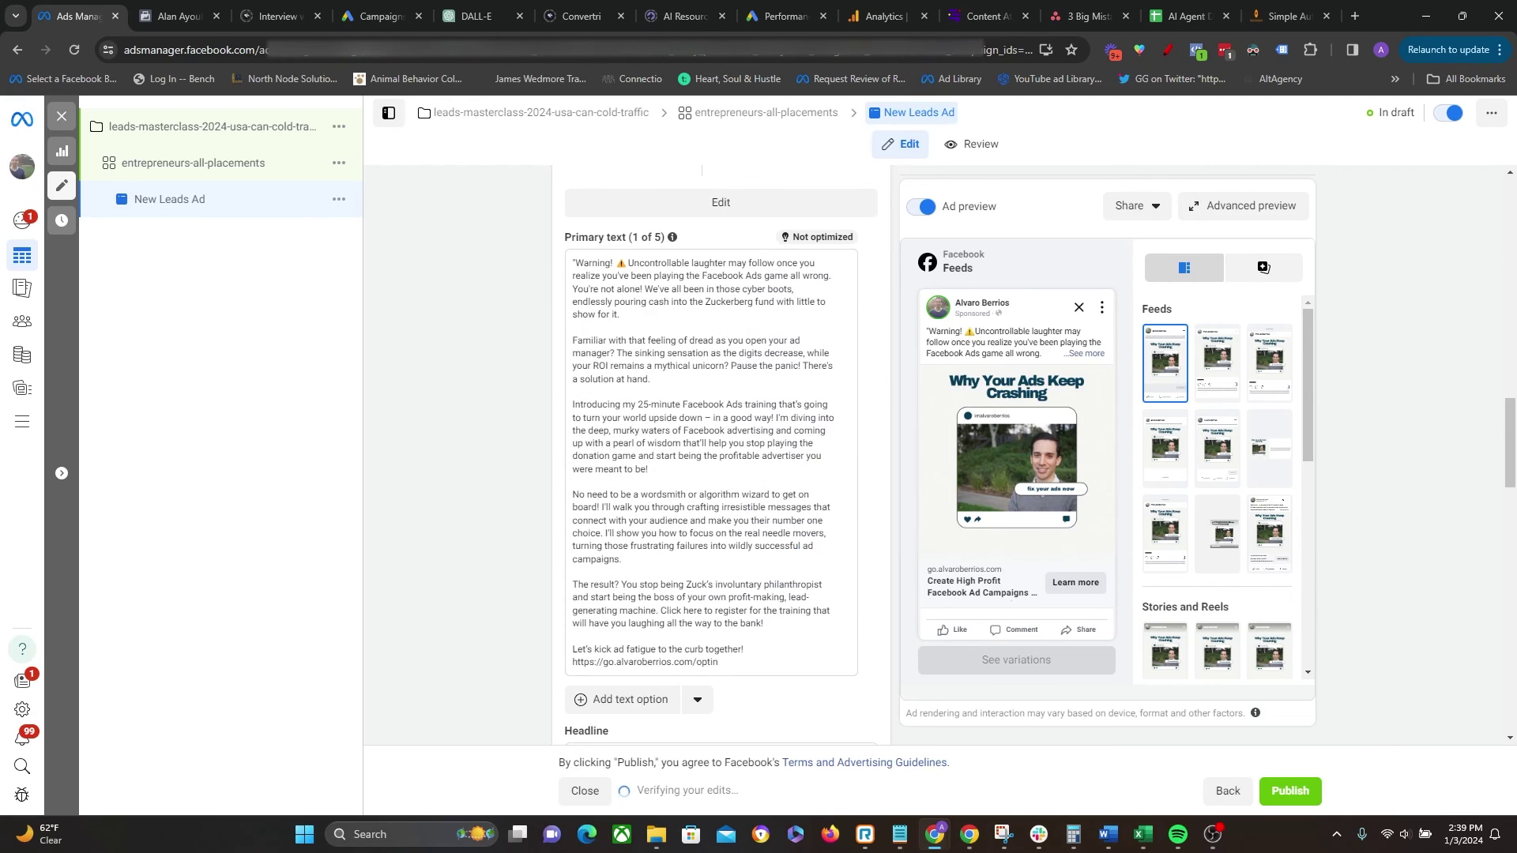
scroll(657, 605, down, 3)
click(624, 519)
text(Ditch Ineffective Ad Strategies For This)
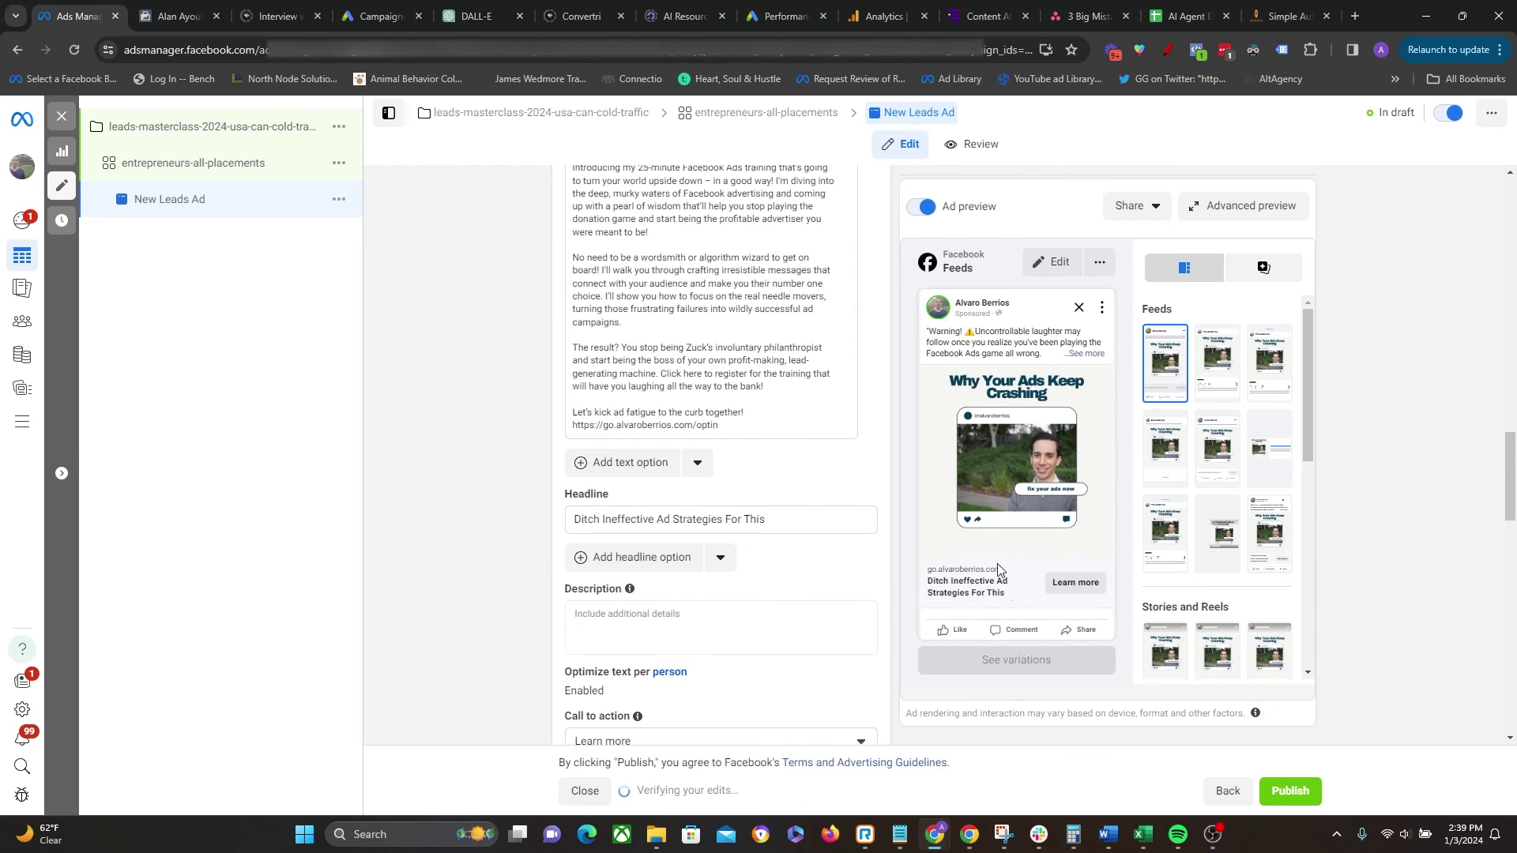
Step: Browse the call-to-action options, try No button, and set the call to action back to Learn more
scroll(636, 588, down, 2)
click(639, 461)
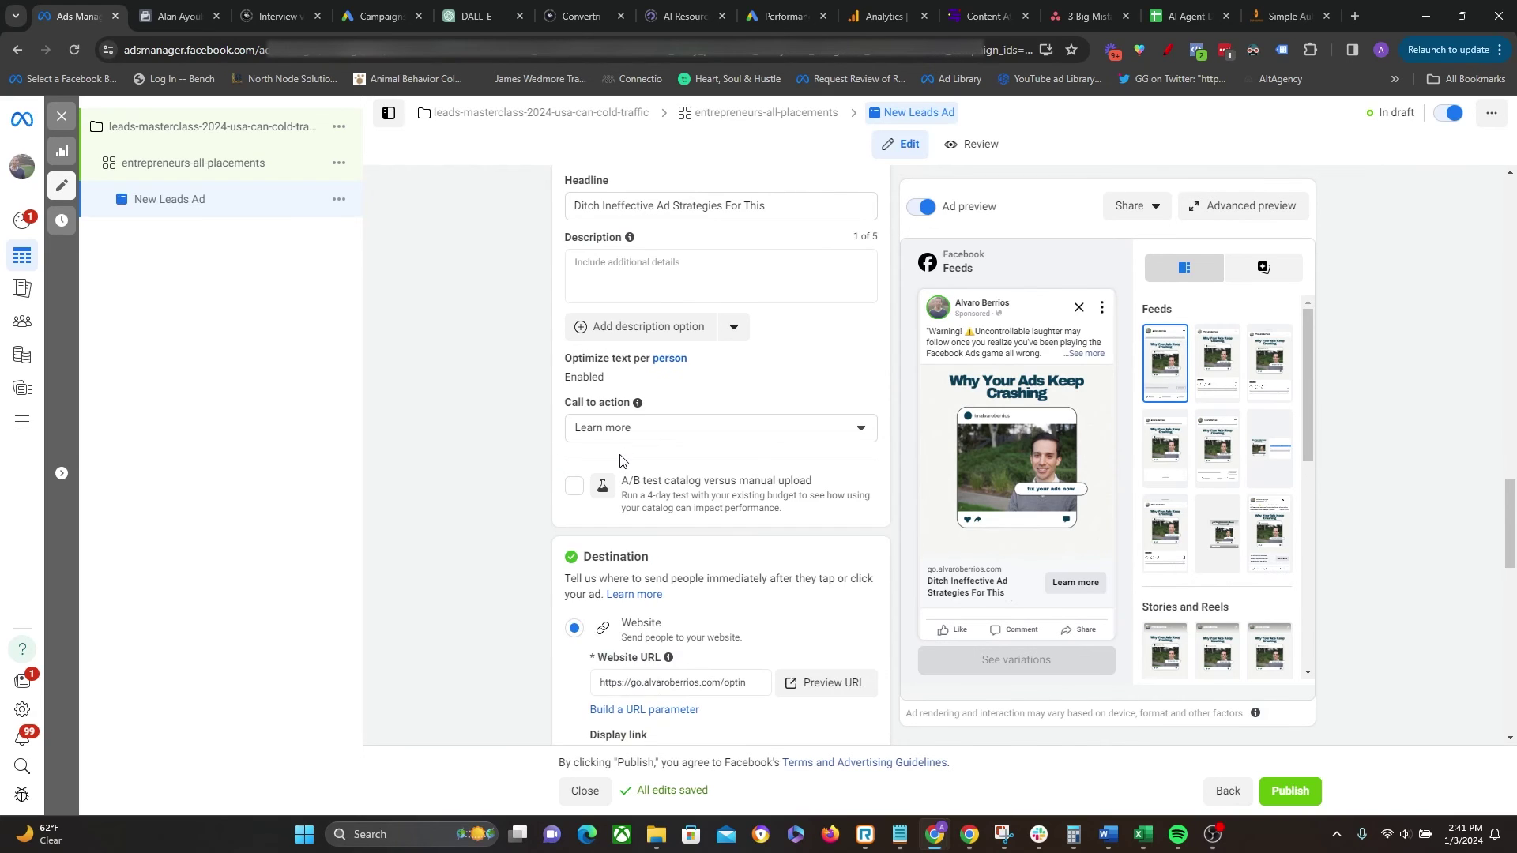
click(680, 431)
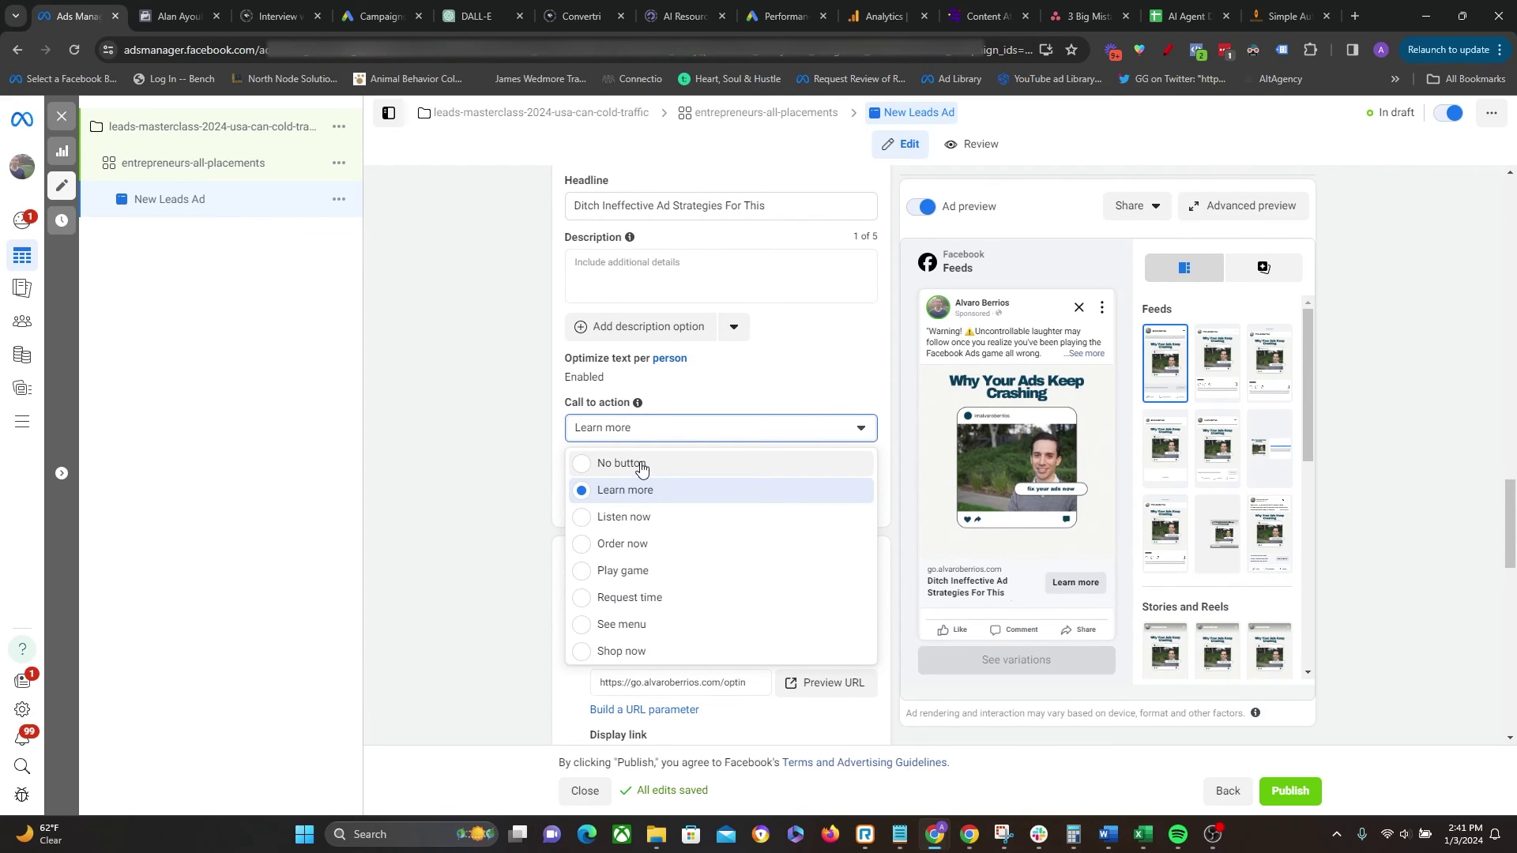
scroll(660, 576, down, 5)
scroll(648, 607, down, 8)
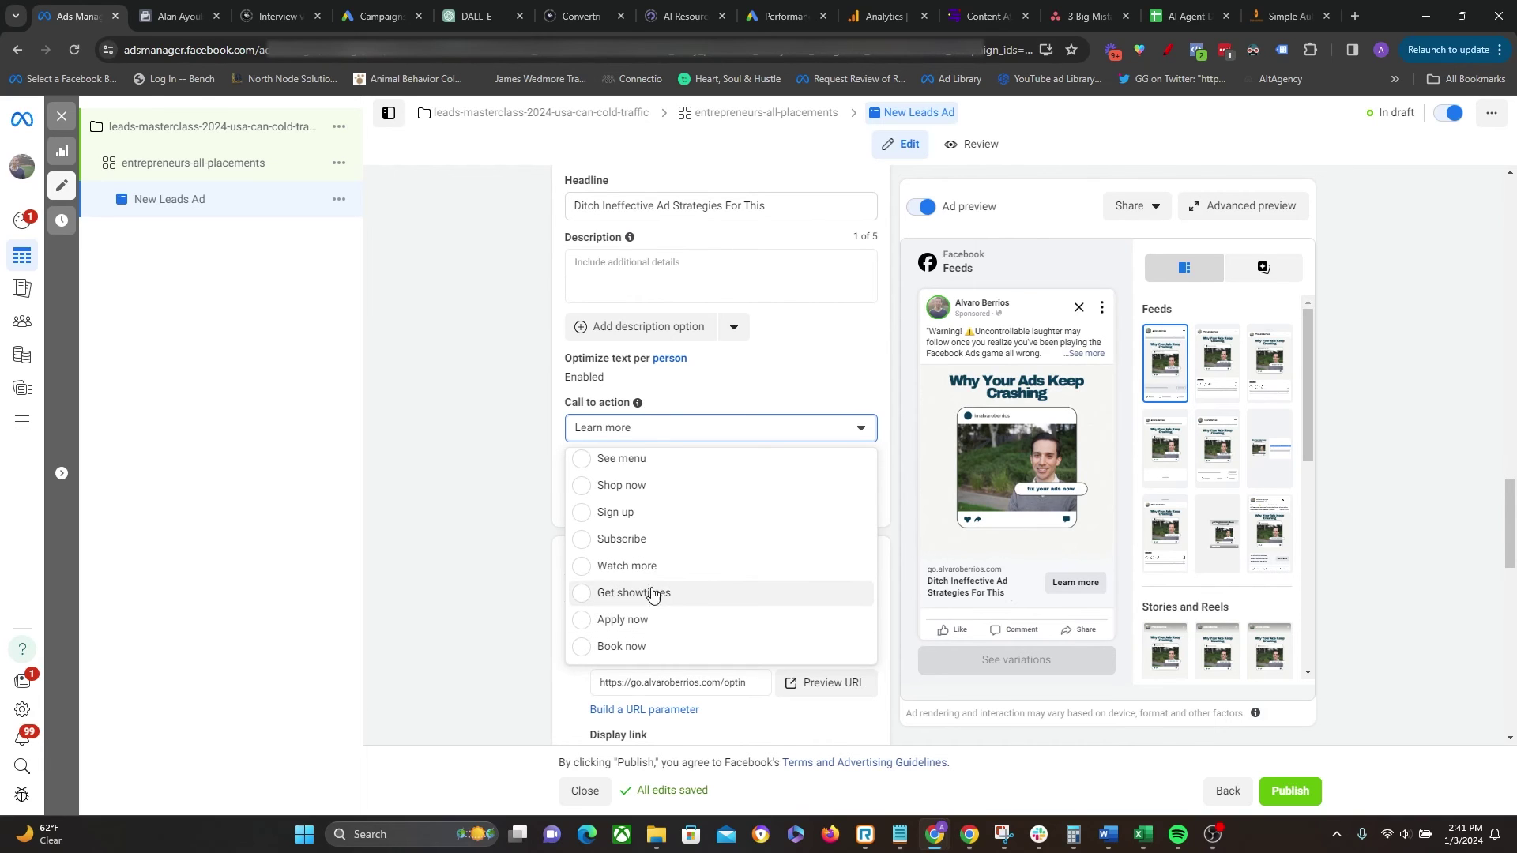
scroll(632, 493, up, 3)
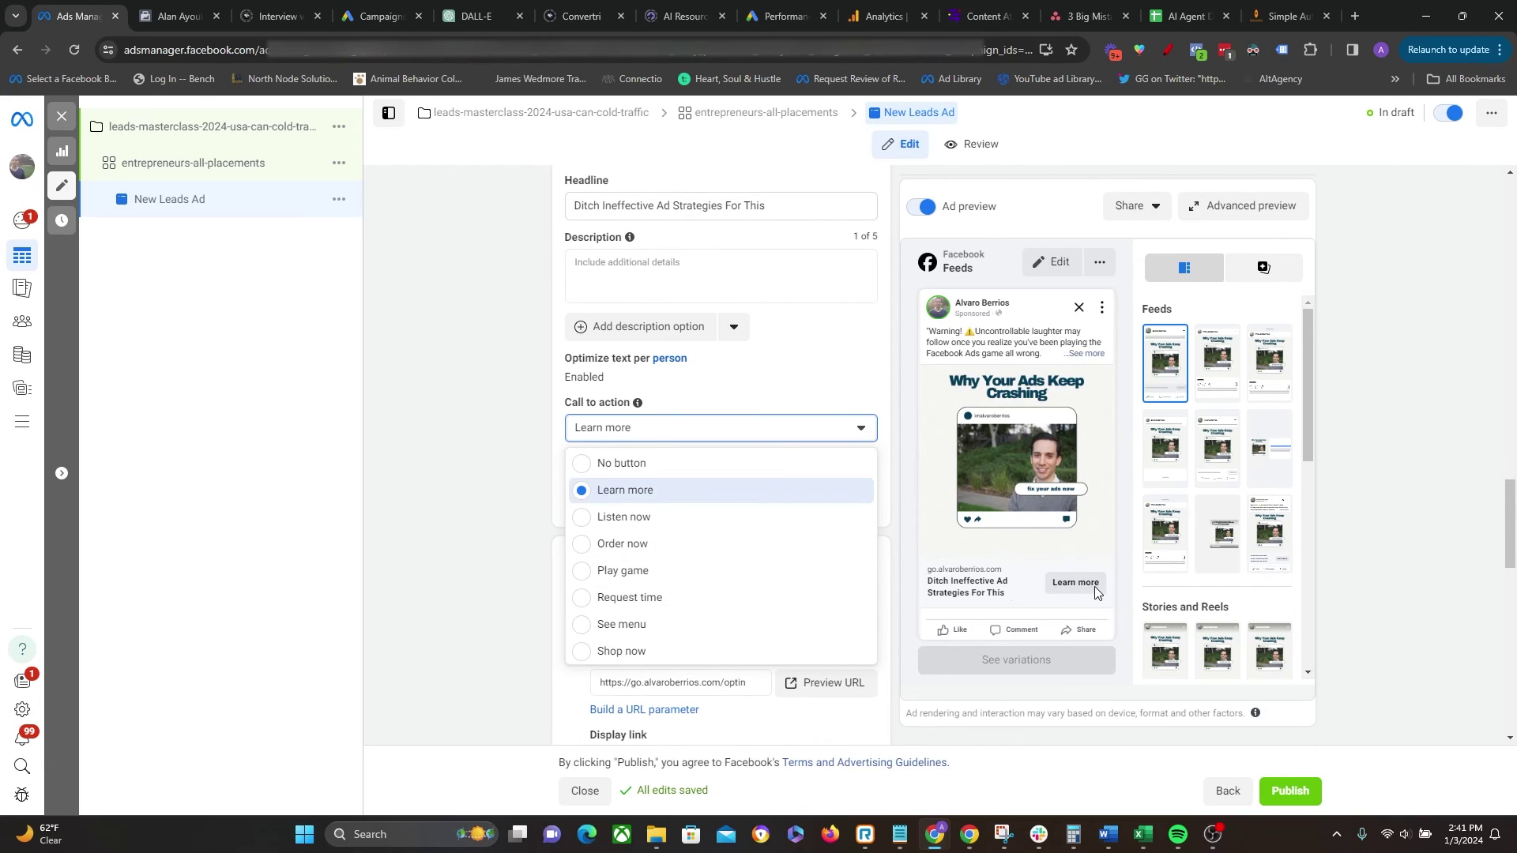
click(617, 471)
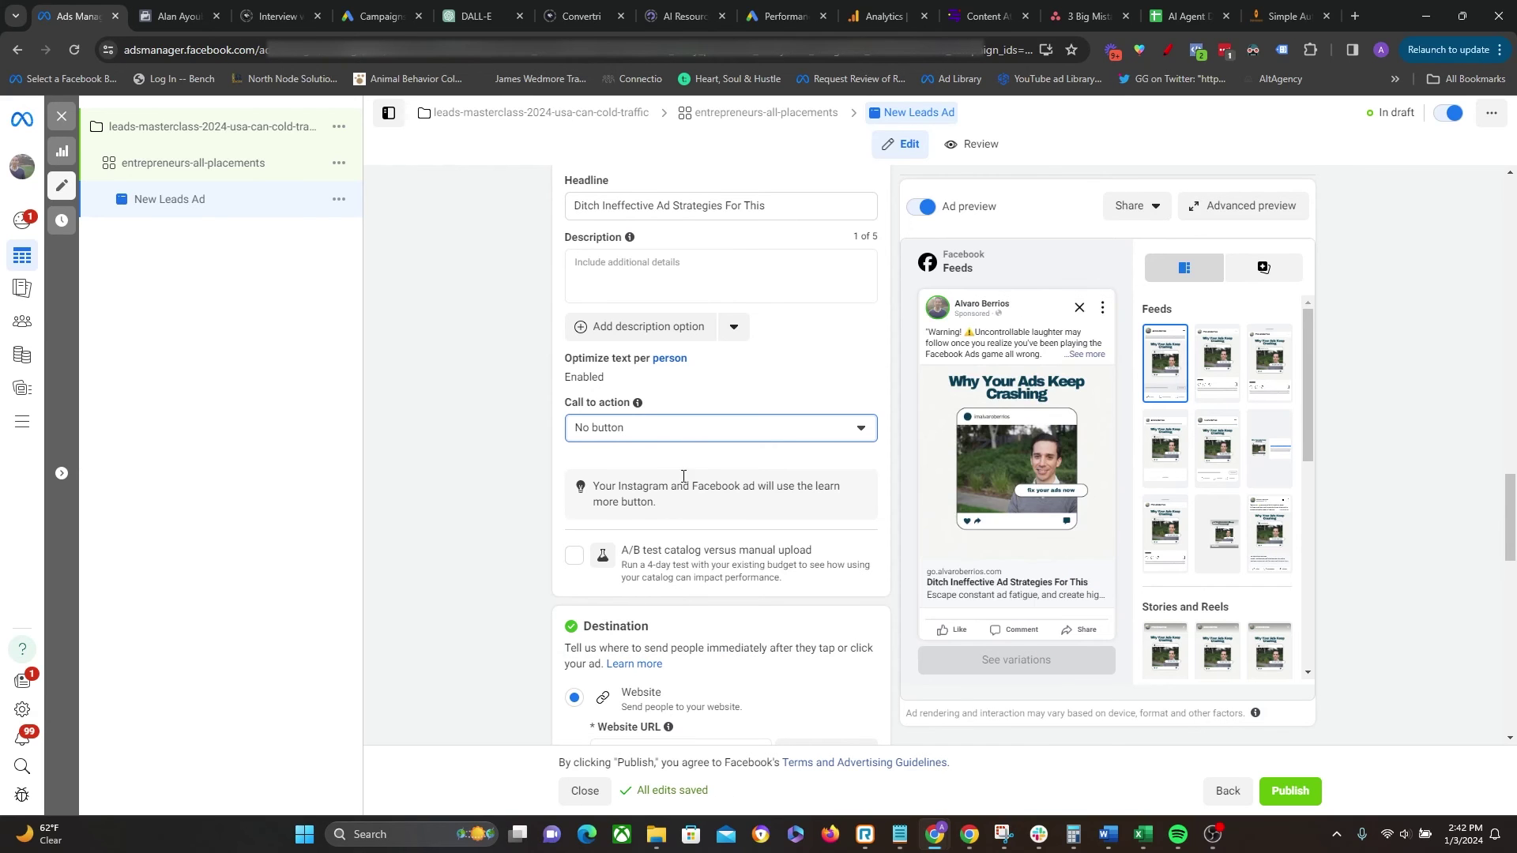
click(702, 439)
click(686, 490)
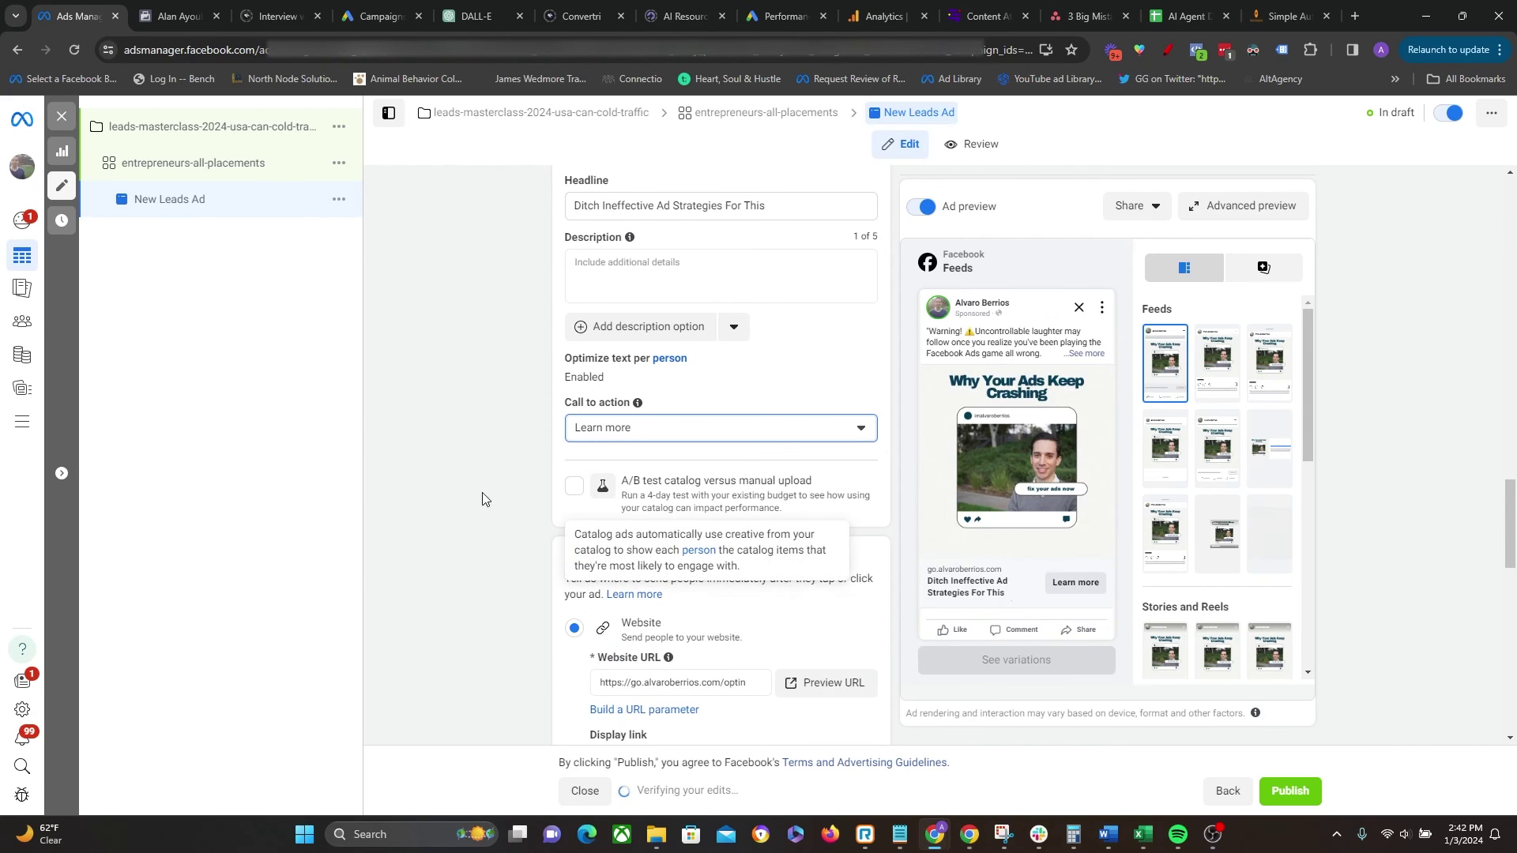
click(483, 463)
Step: Examine the ad's destination, language and tracking settings down to the URL parameters
scroll(488, 400, down, 14)
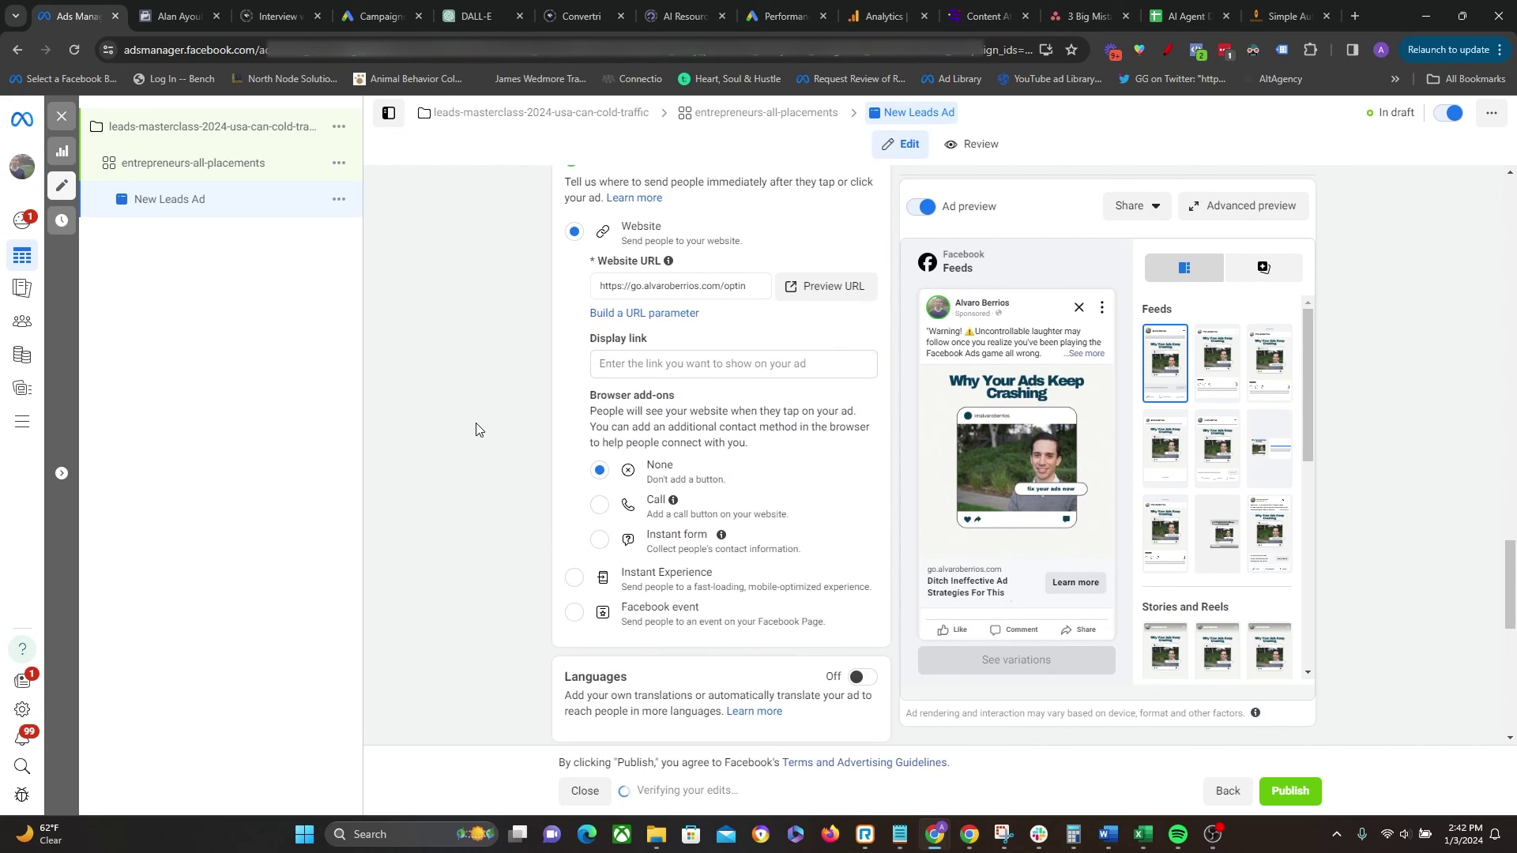
scroll(726, 485, down, 3)
scroll(637, 440, up, 4)
scroll(617, 426, down, 3)
scroll(604, 412, down, 1)
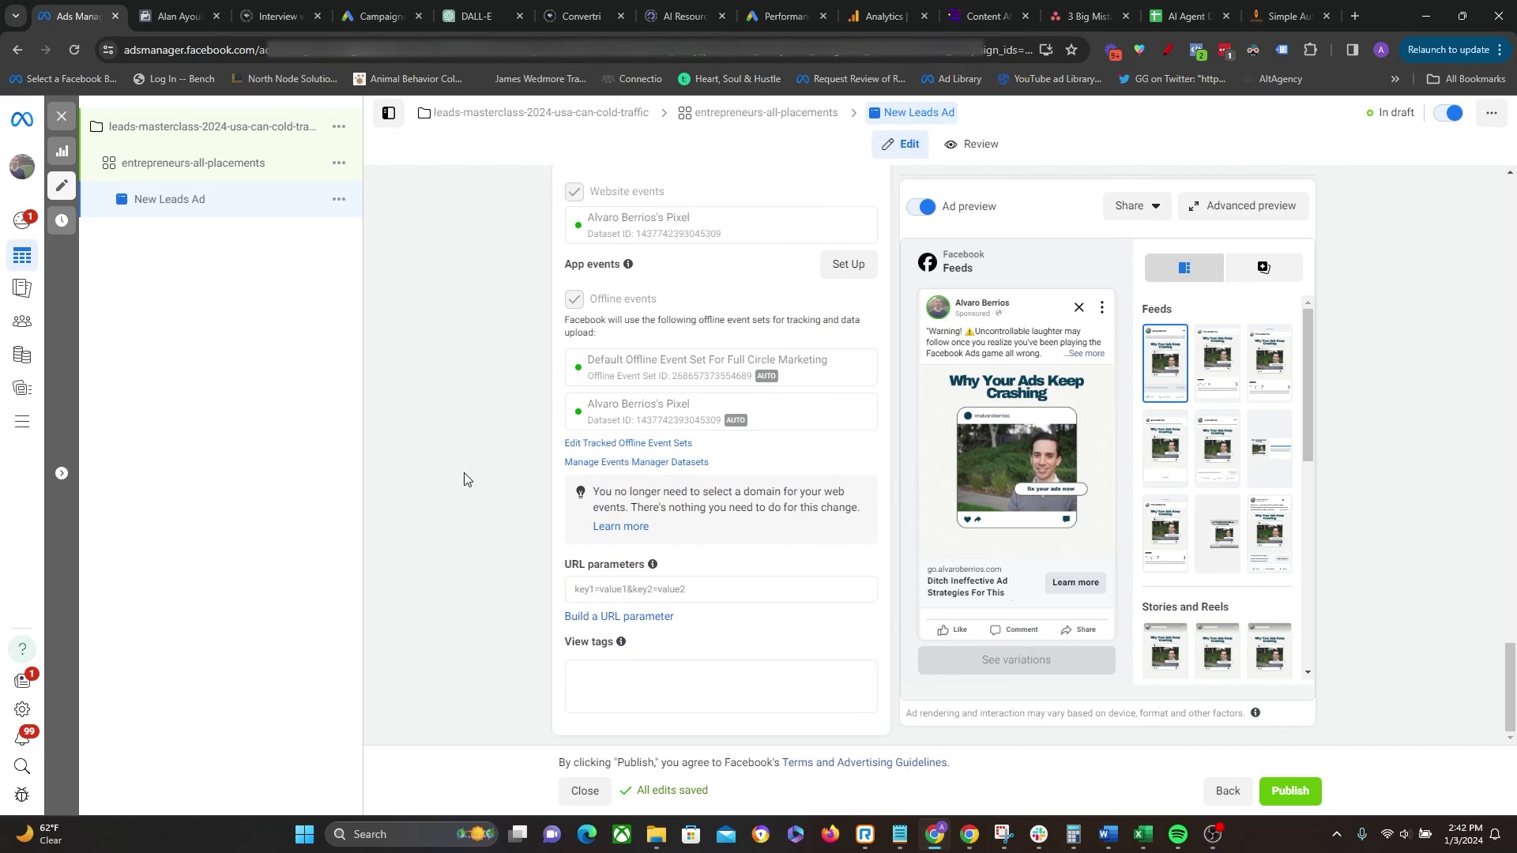
click(614, 589)
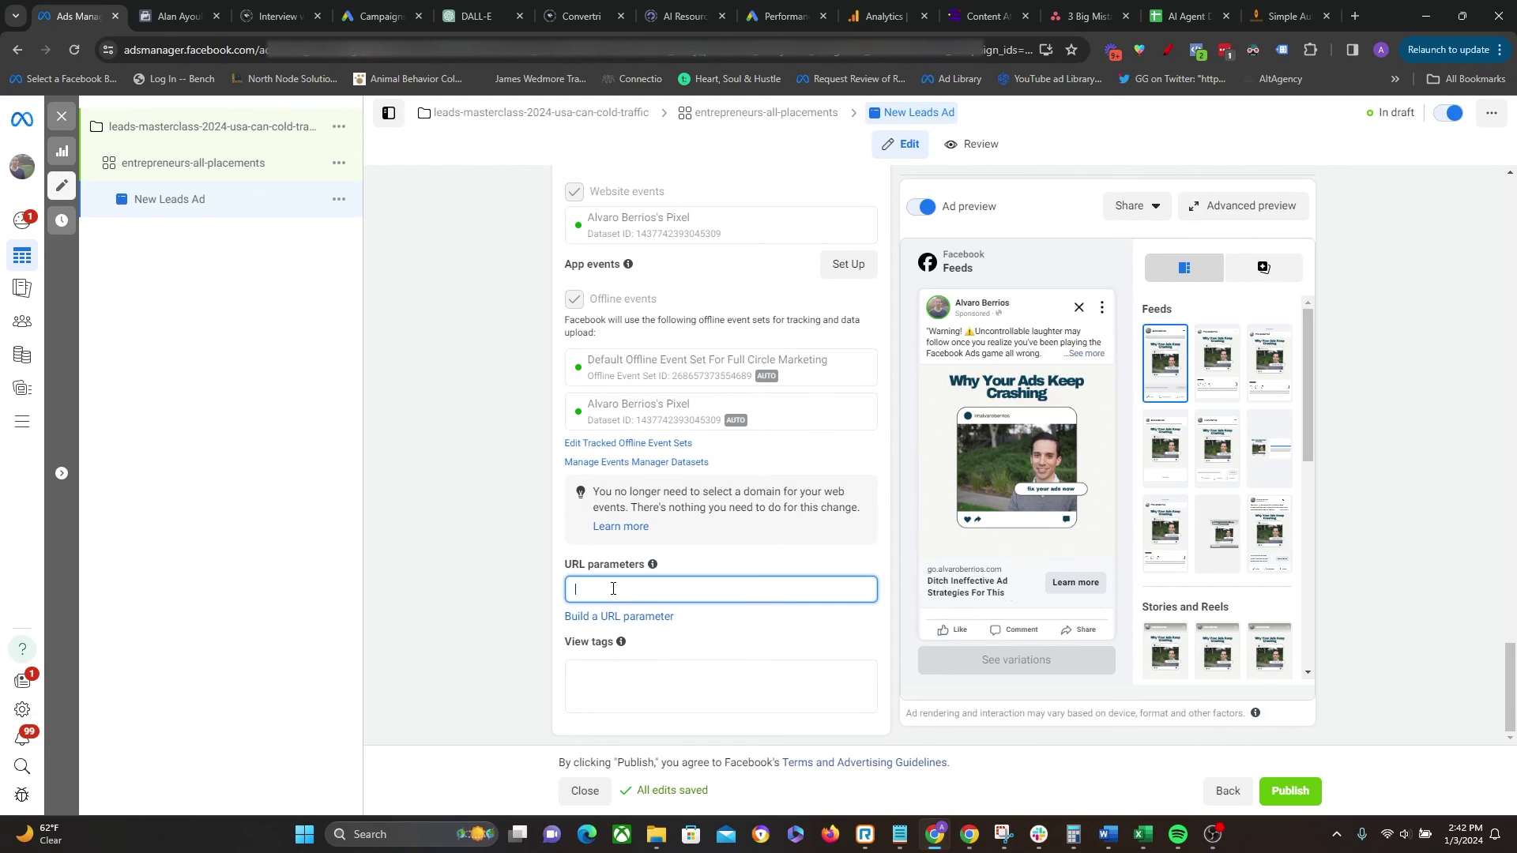
Step: Rename the ad as uncontrollable-laughter and close the ad editor
scroll(506, 490, up, 20)
click(641, 231)
key(ctrl+a)
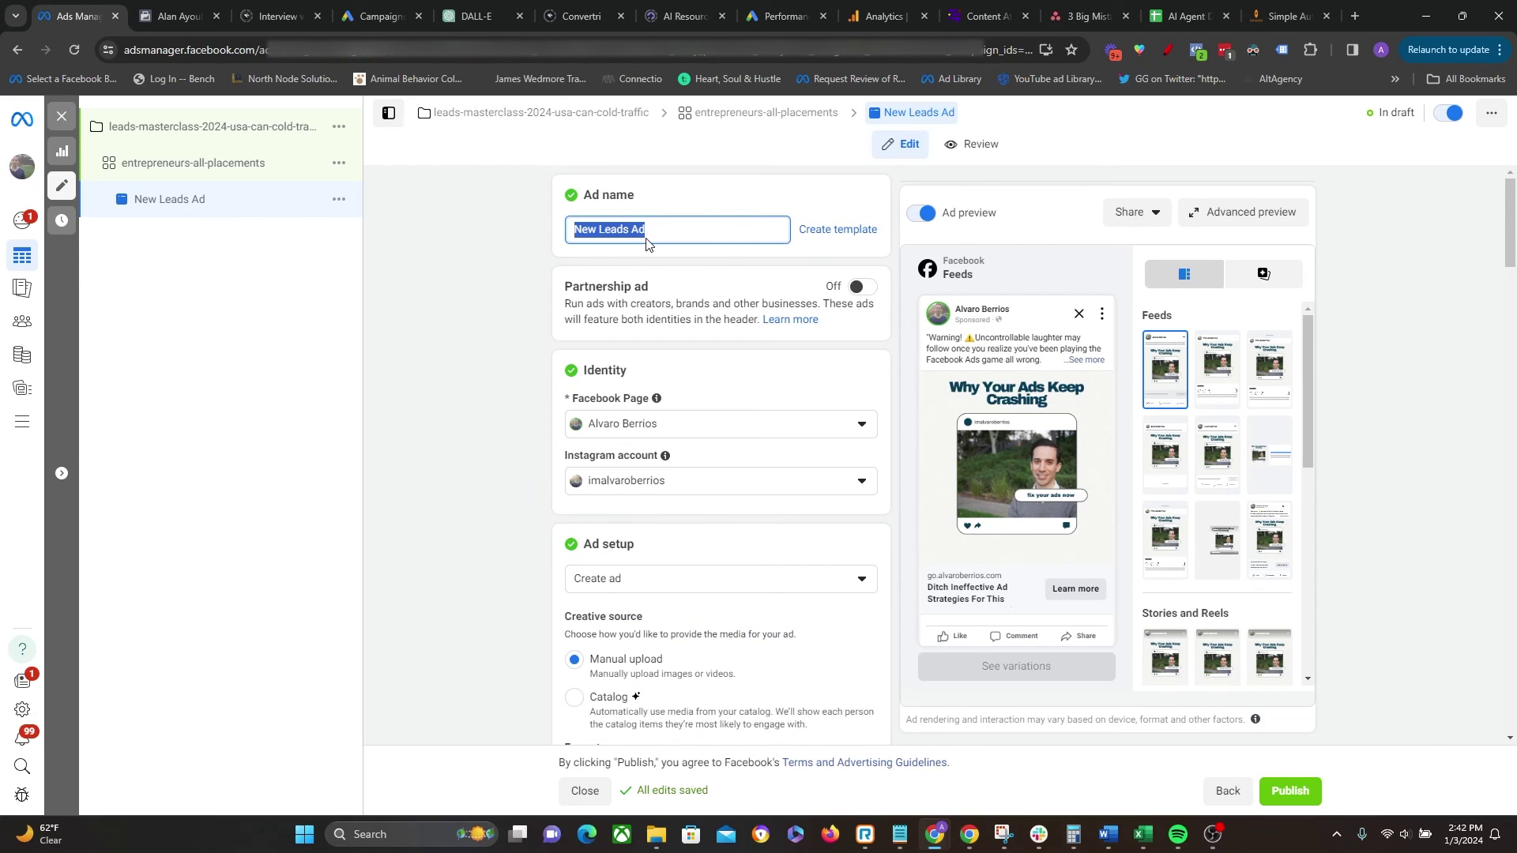
text(uncontrollable-laughter)
click(585, 791)
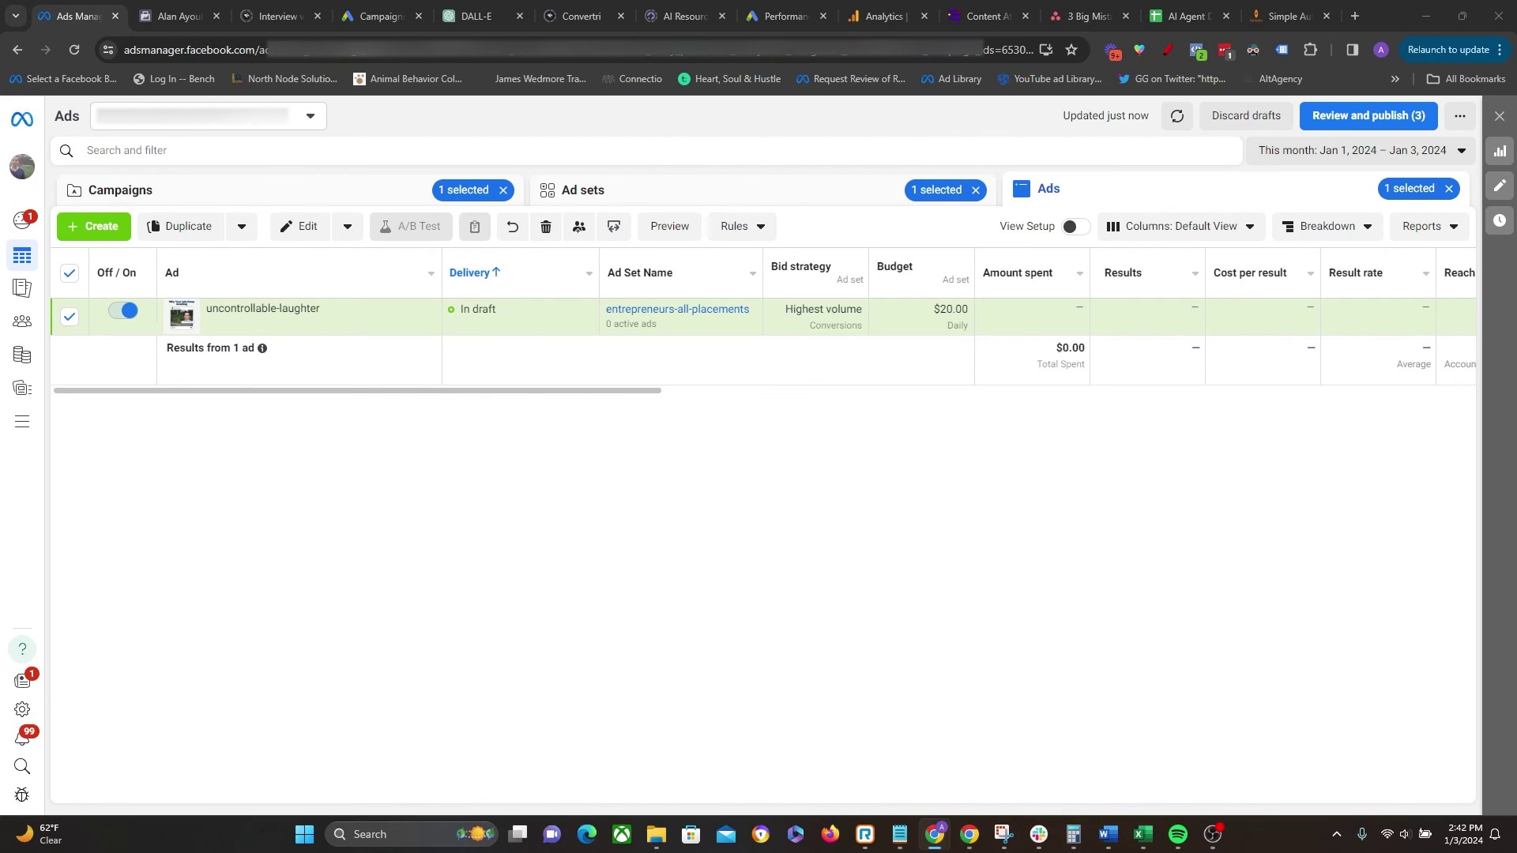
Step: Duplicate the uncontrollable-laughter ad within the entrepreneurs-all-placements ad set and look through the copy's creative and destination settings
click(721, 189)
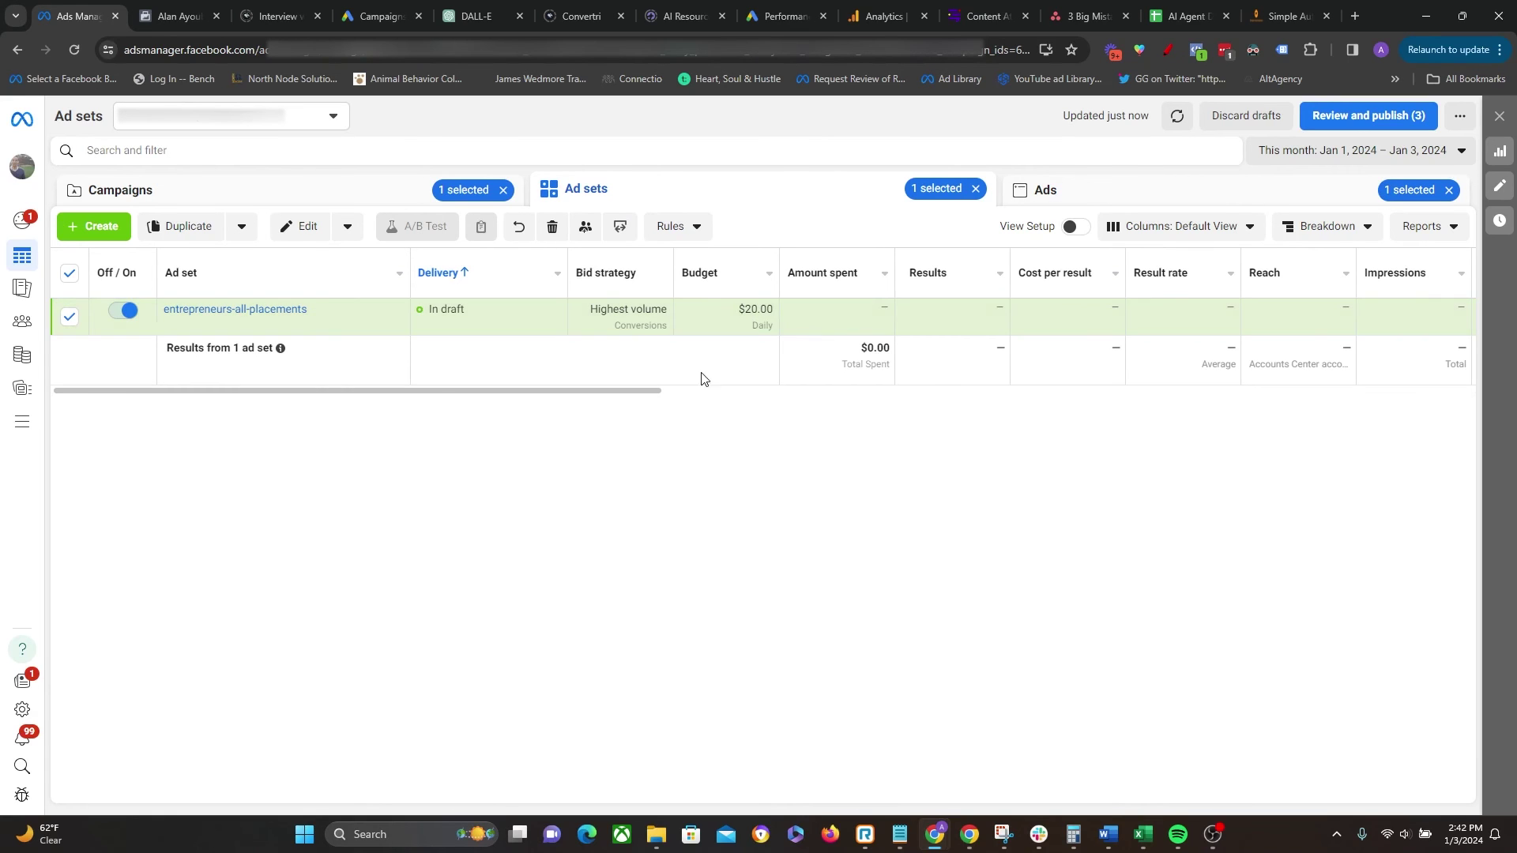
click(214, 309)
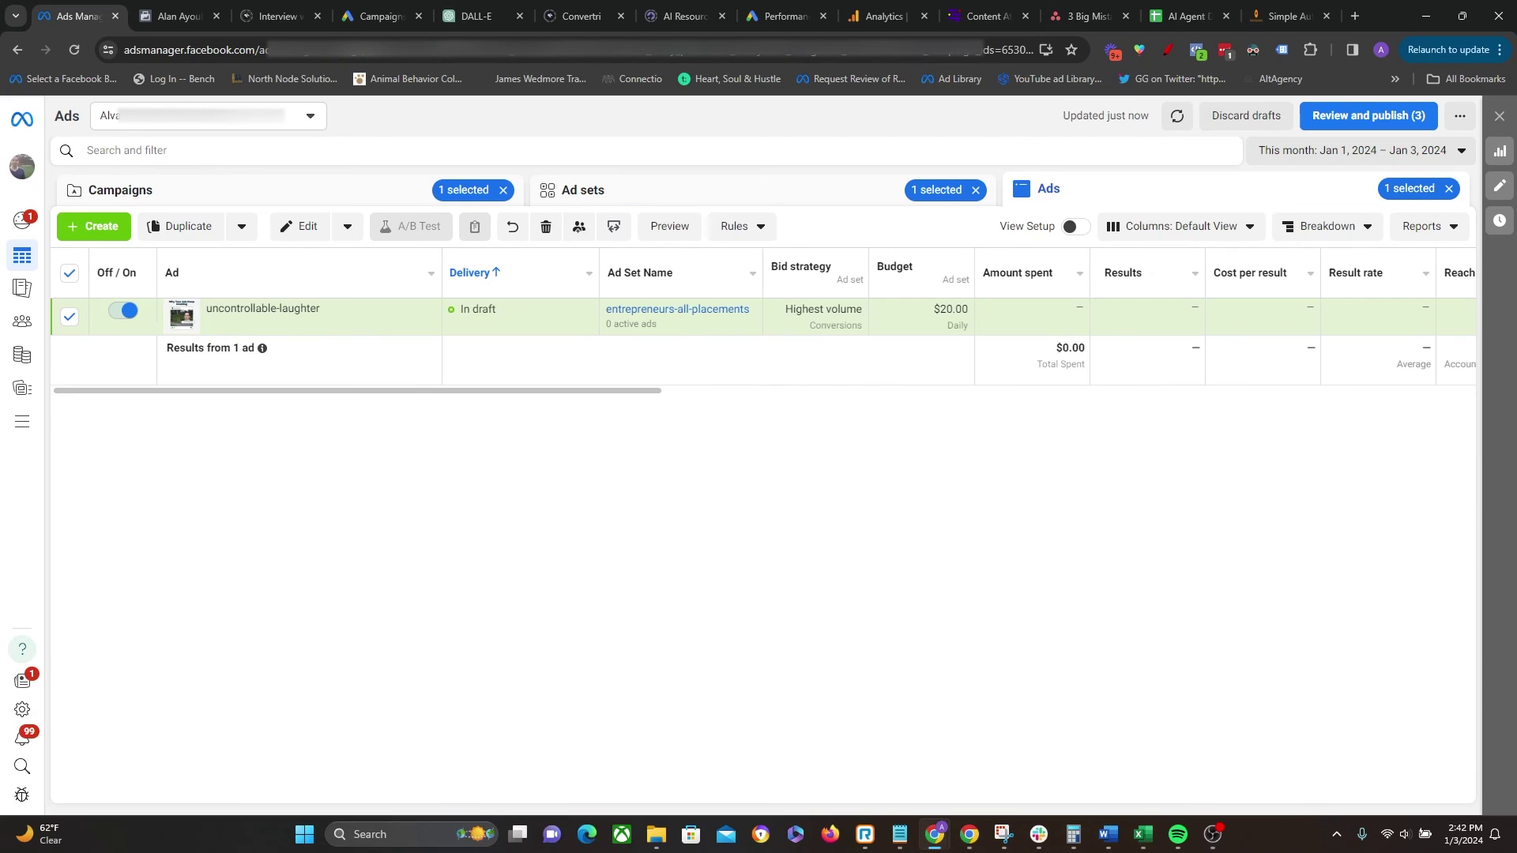
click(183, 227)
click(937, 542)
scroll(688, 490, down, 10)
scroll(686, 472, down, 10)
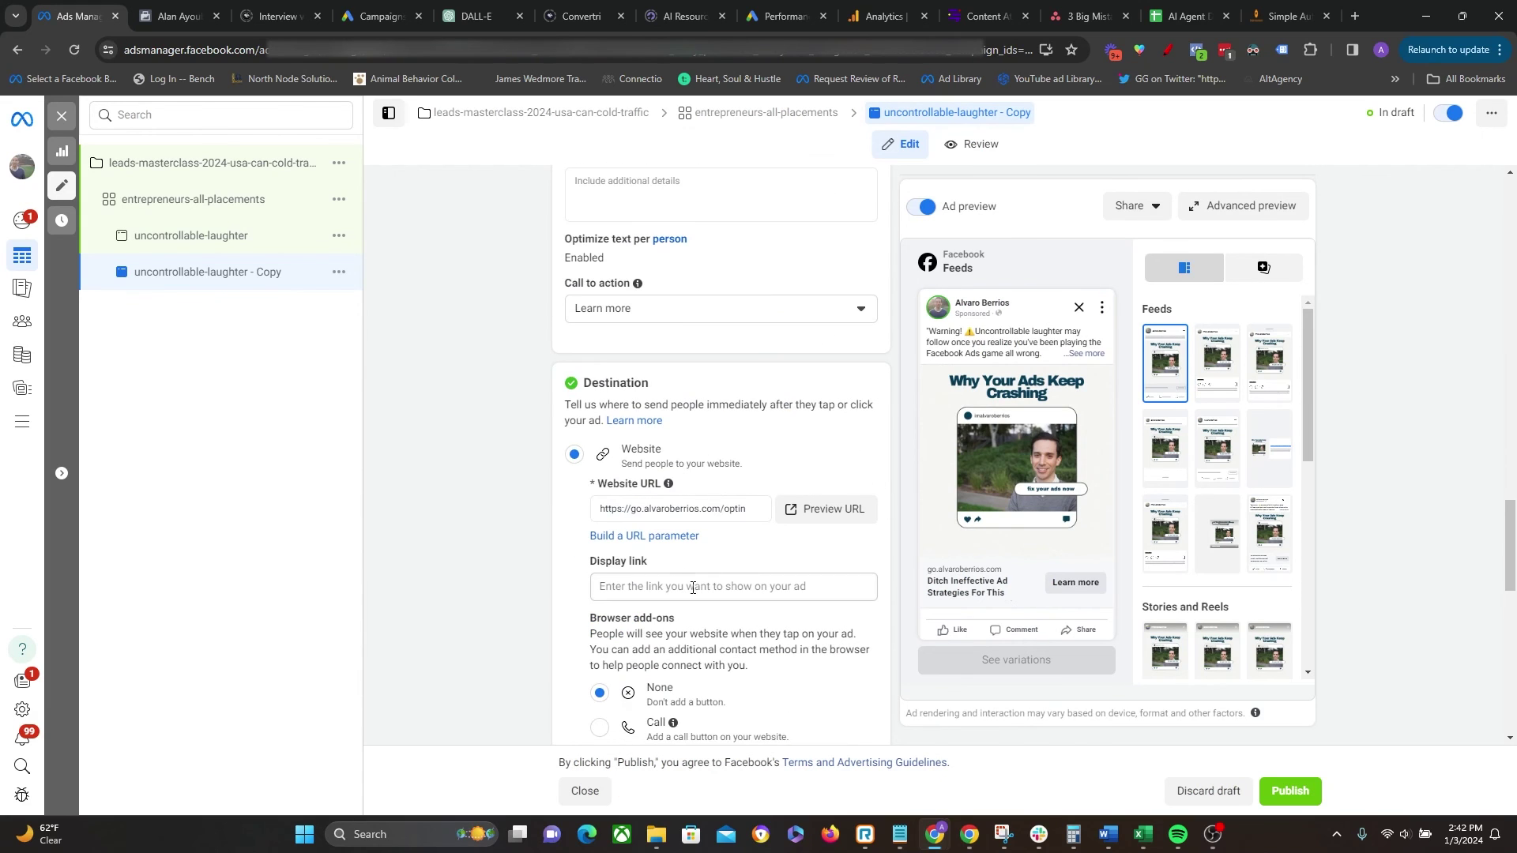
Step: Turn off Multi-advertiser ads for the duplicated uncontrollable-laughter ad
scroll(655, 504, down, 2)
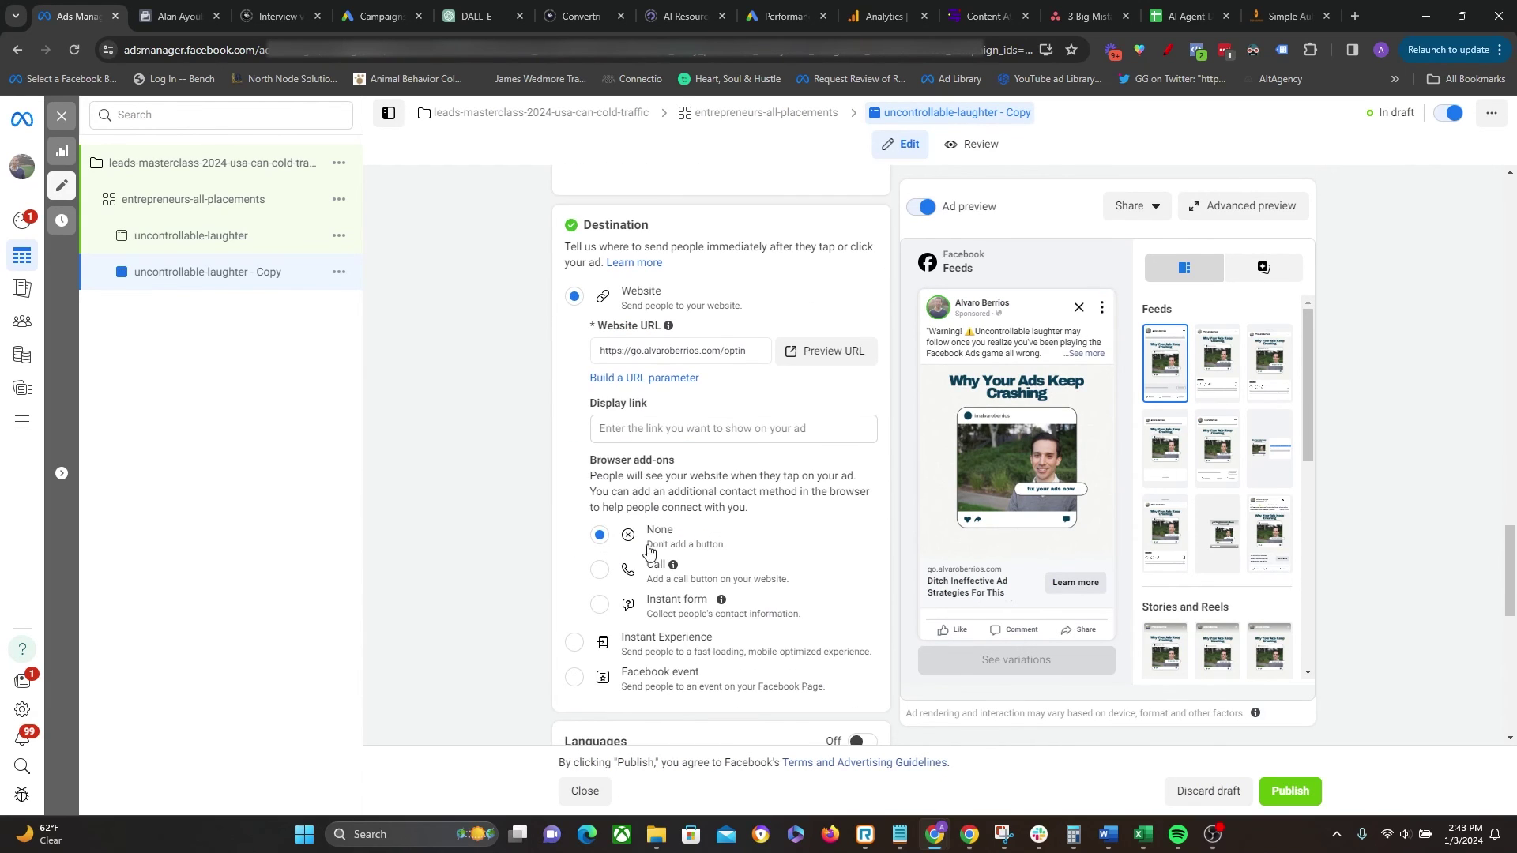
scroll(632, 581, up, 15)
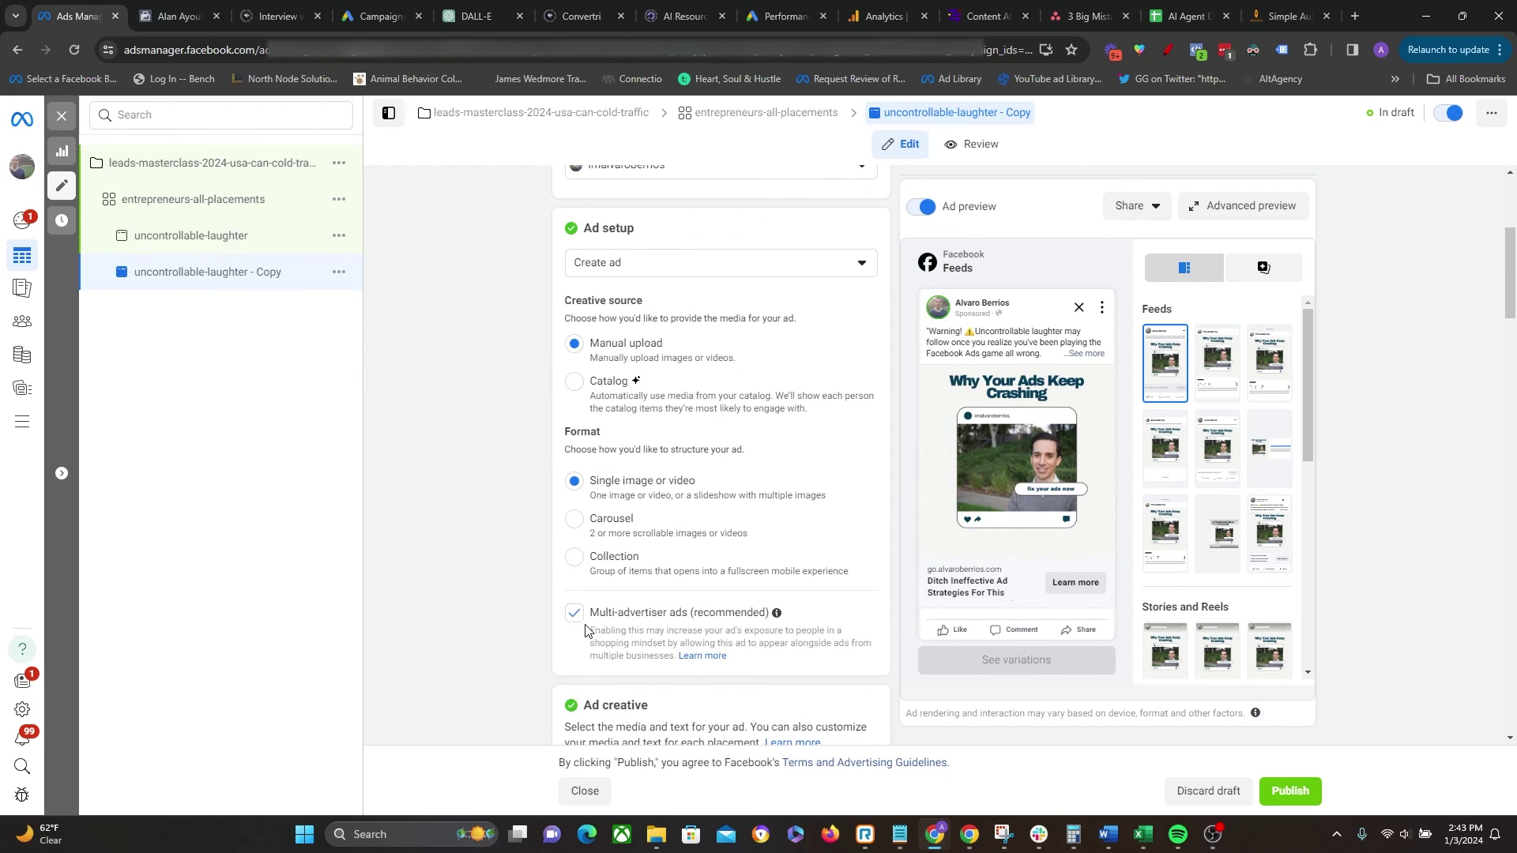
click(573, 613)
Step: Replace the copy's primary text with the copied 'Donate to Zuck' charity run ad text
scroll(467, 443, down, 10)
scroll(470, 443, down, 3)
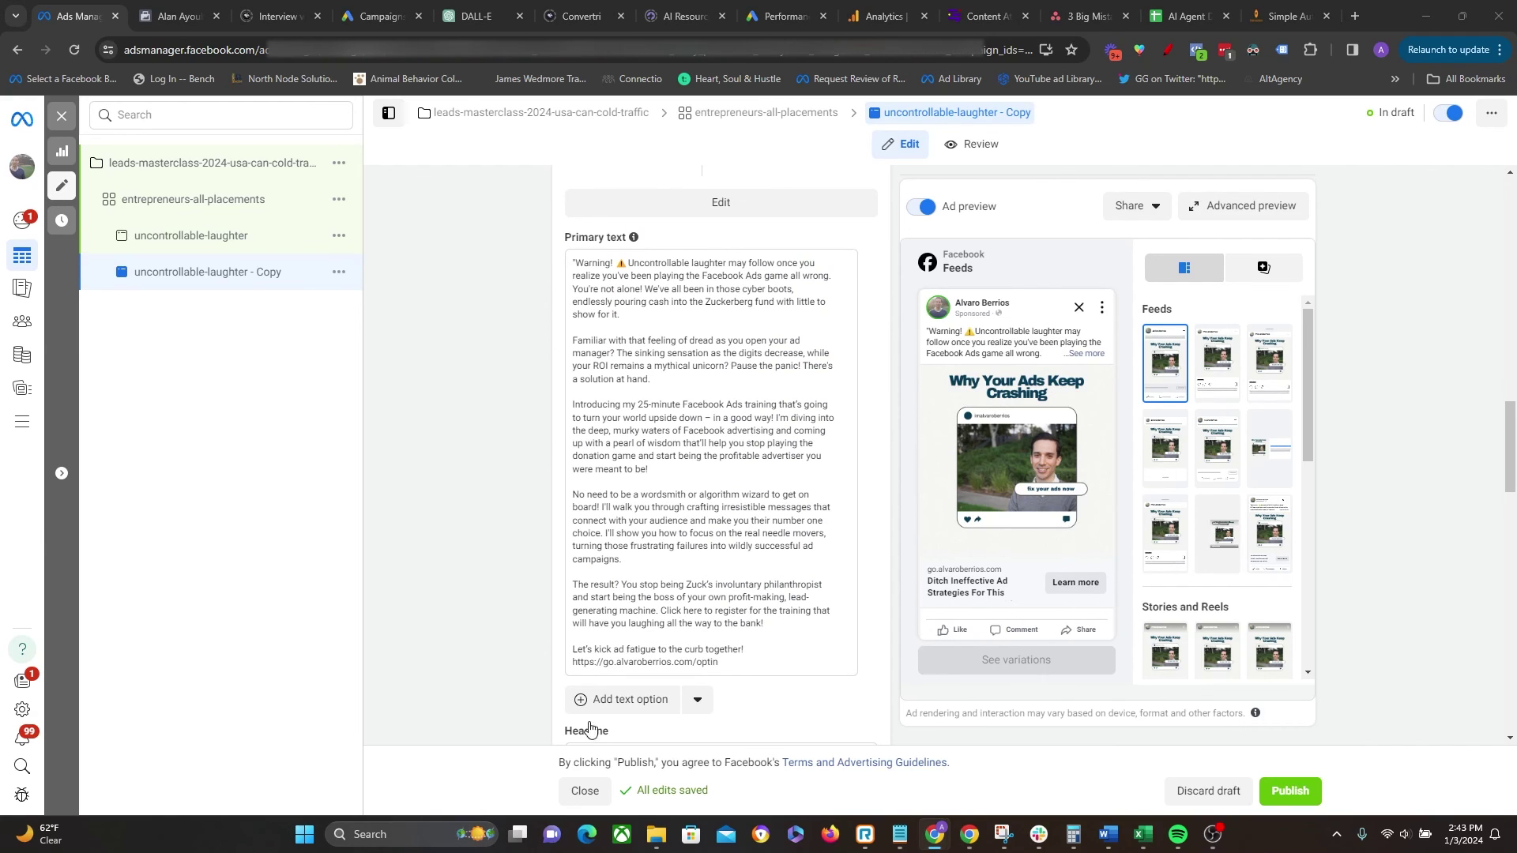
click(739, 666)
key(ctrl+a)
key(ctrl+v)
scroll(506, 456, up, 3)
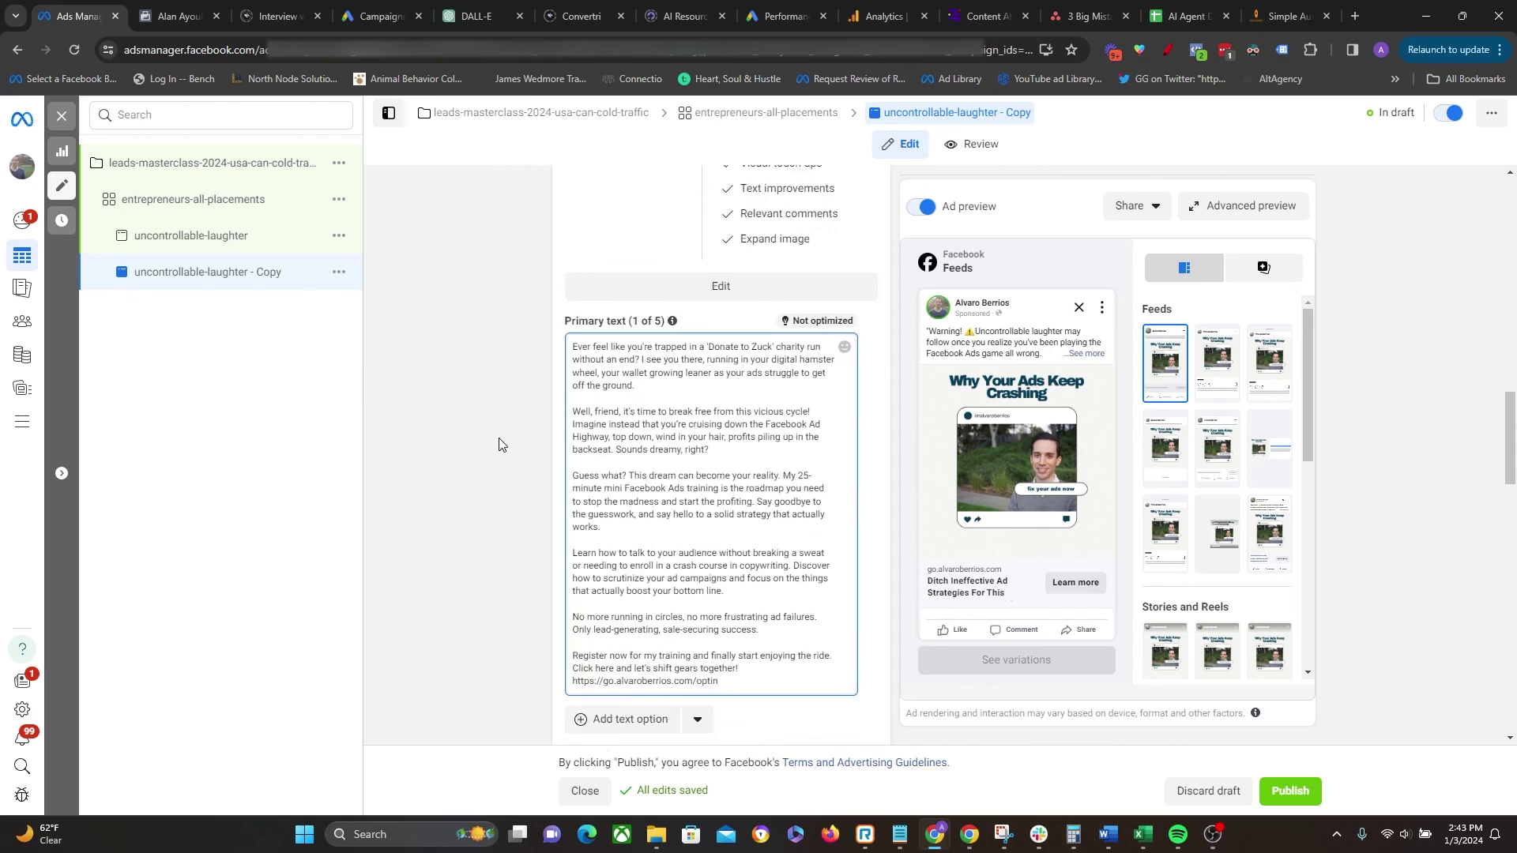
Step: Replace the copy's media with the blue 1080 × 1080 Free Facebook Ads Mastery image, keeping the recommended original crops and all optimizations
scroll(499, 459, up, 6)
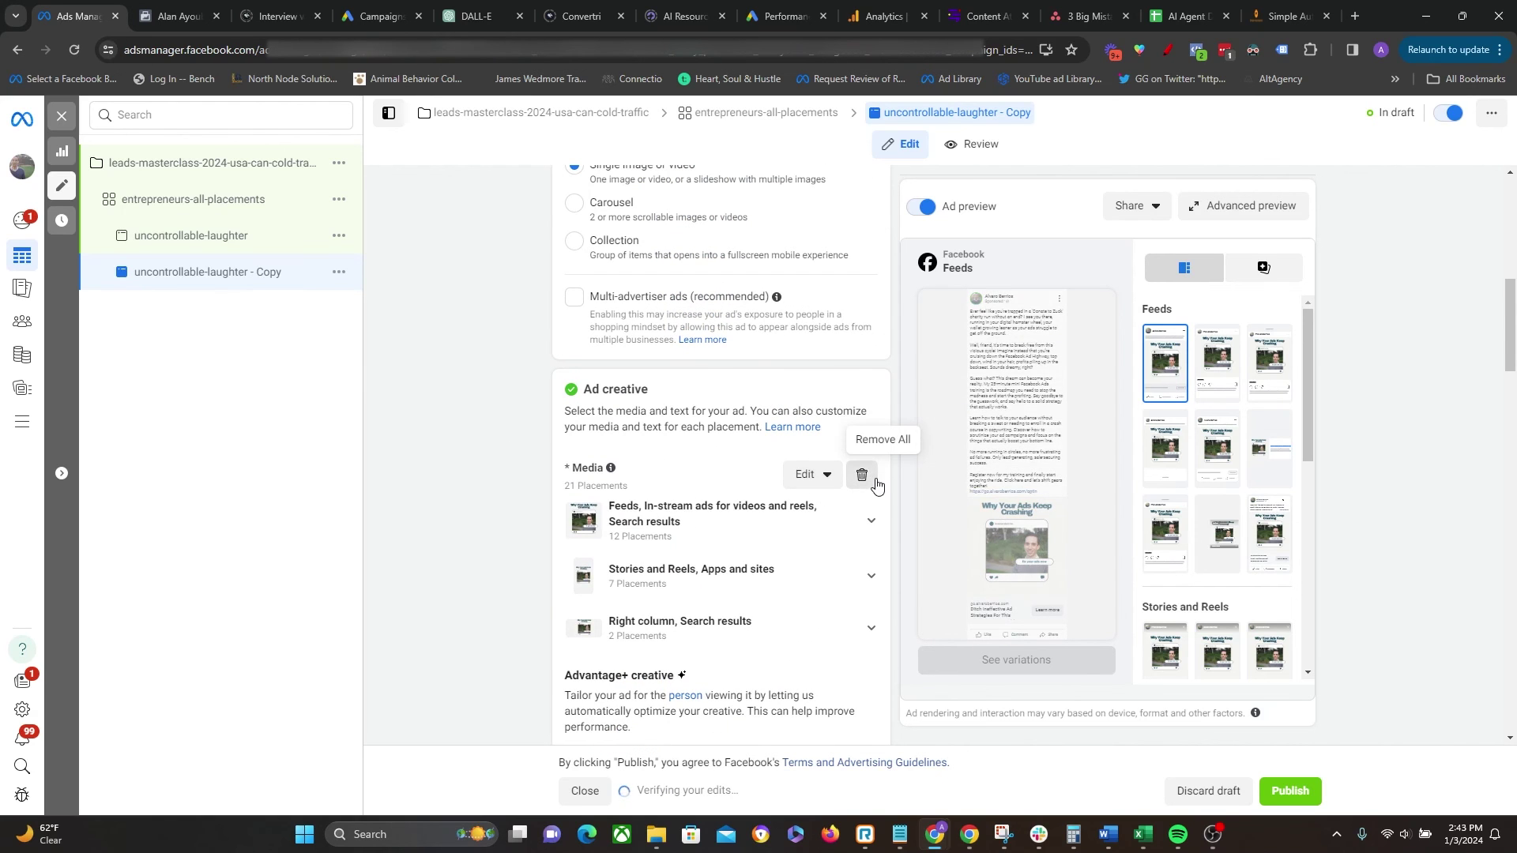
click(609, 491)
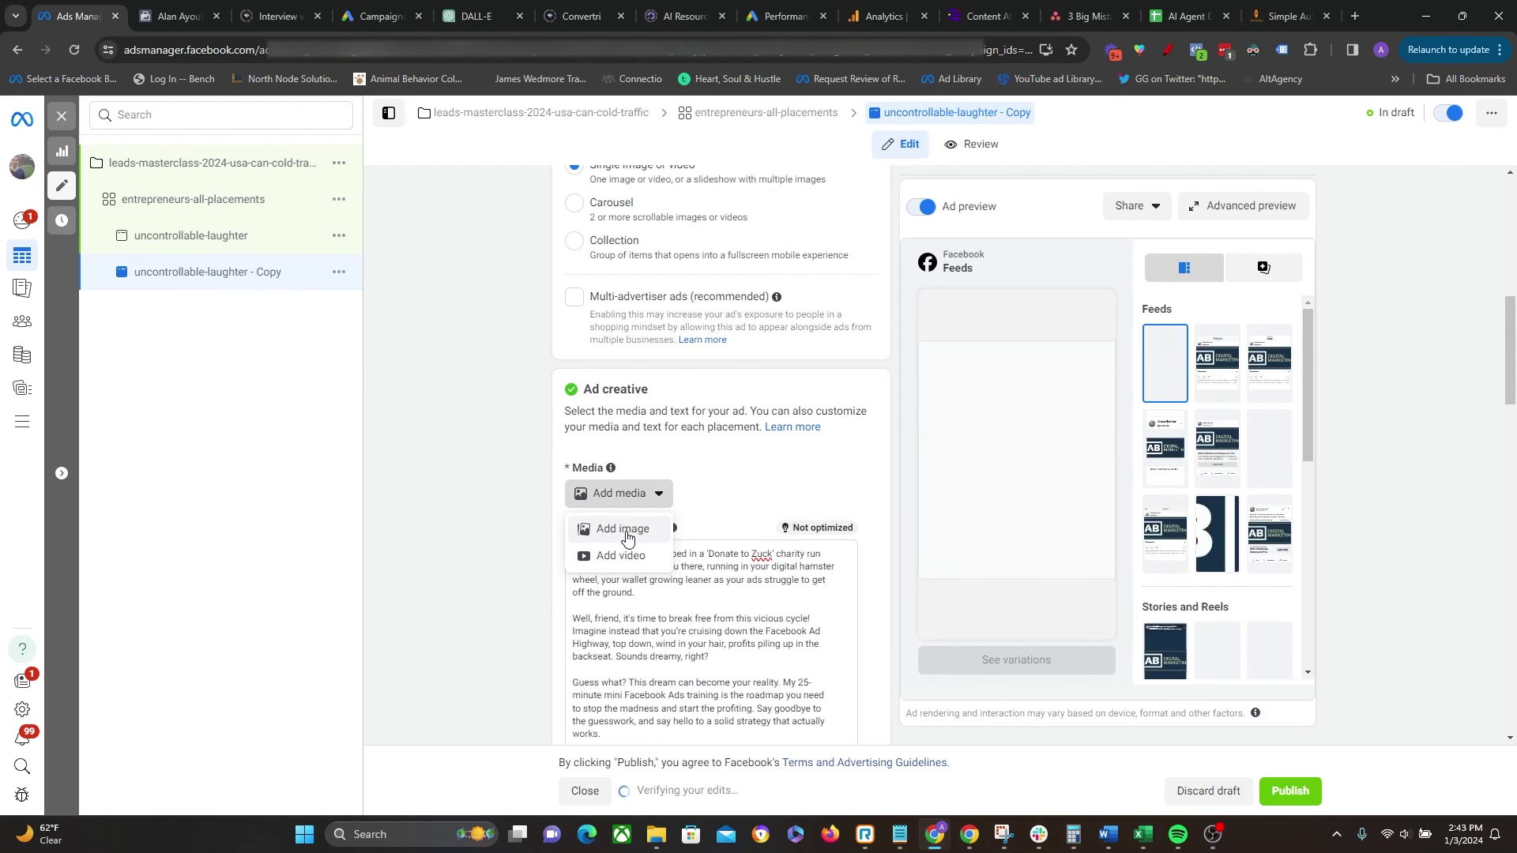
click(624, 532)
click(1182, 298)
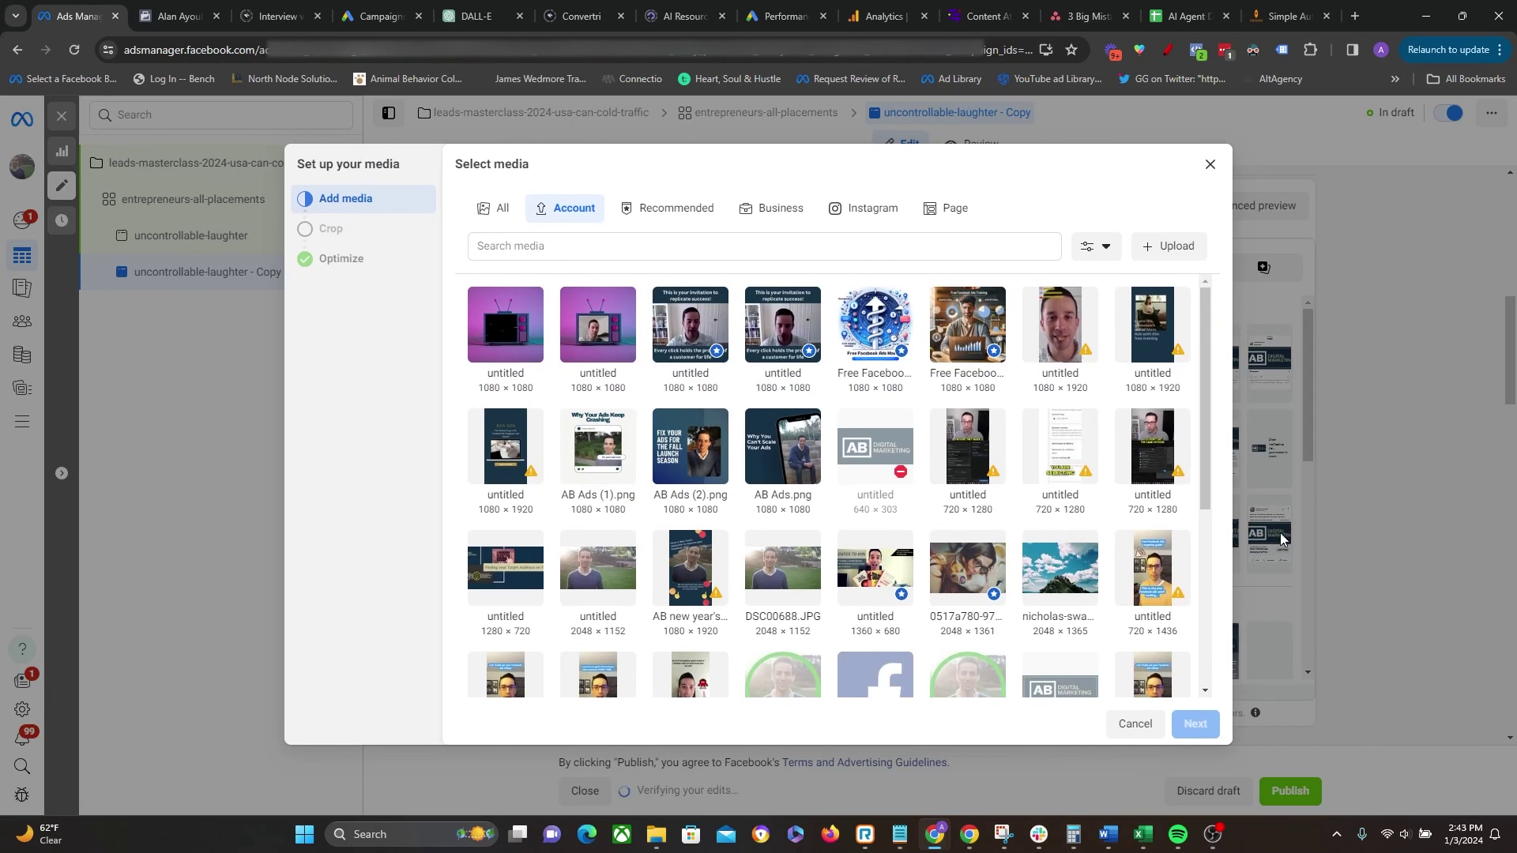
click(685, 450)
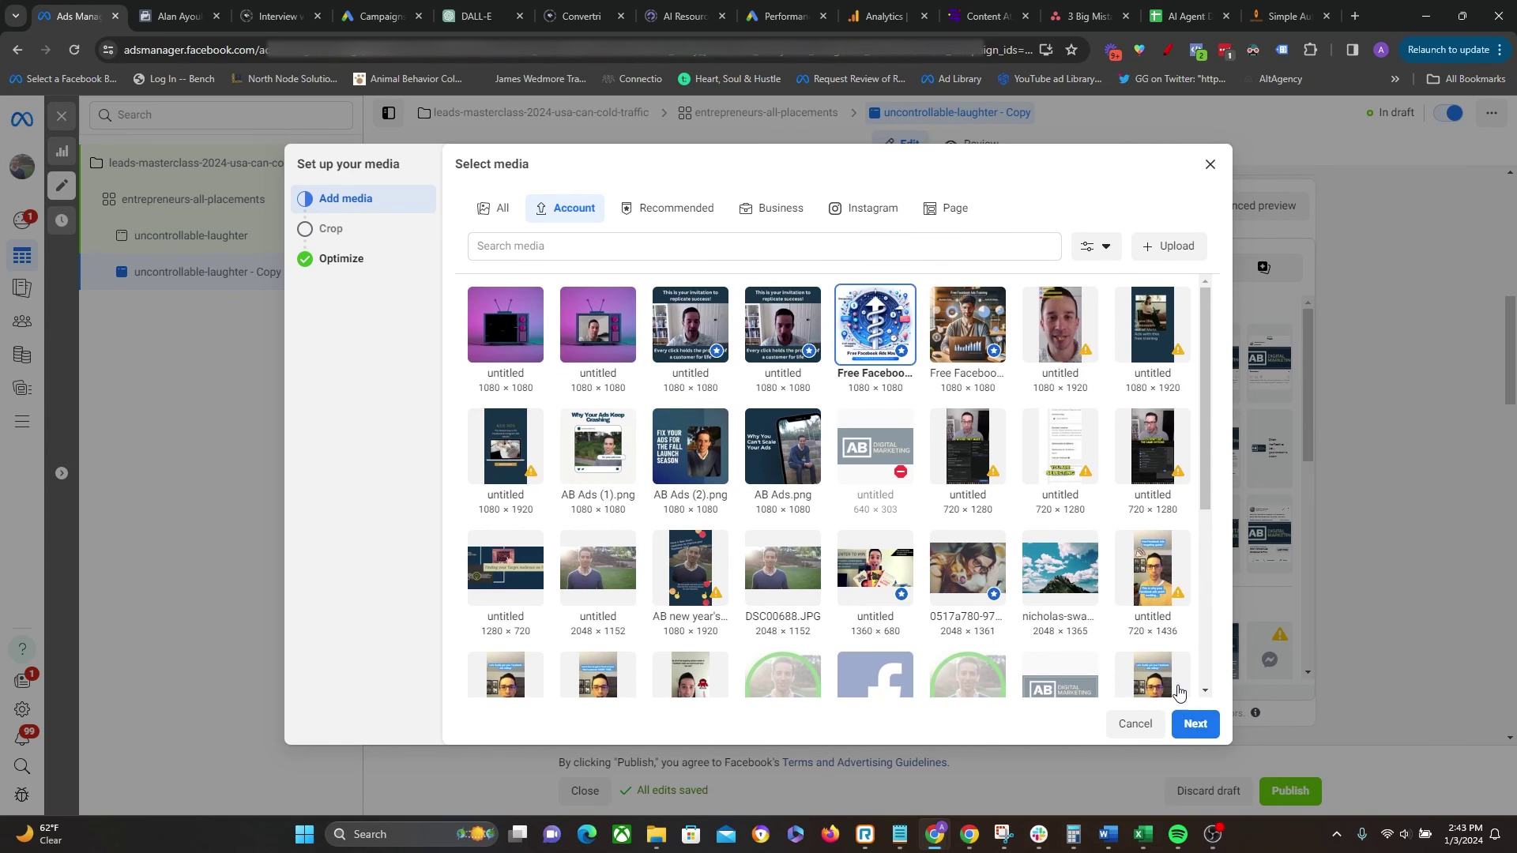
click(1178, 726)
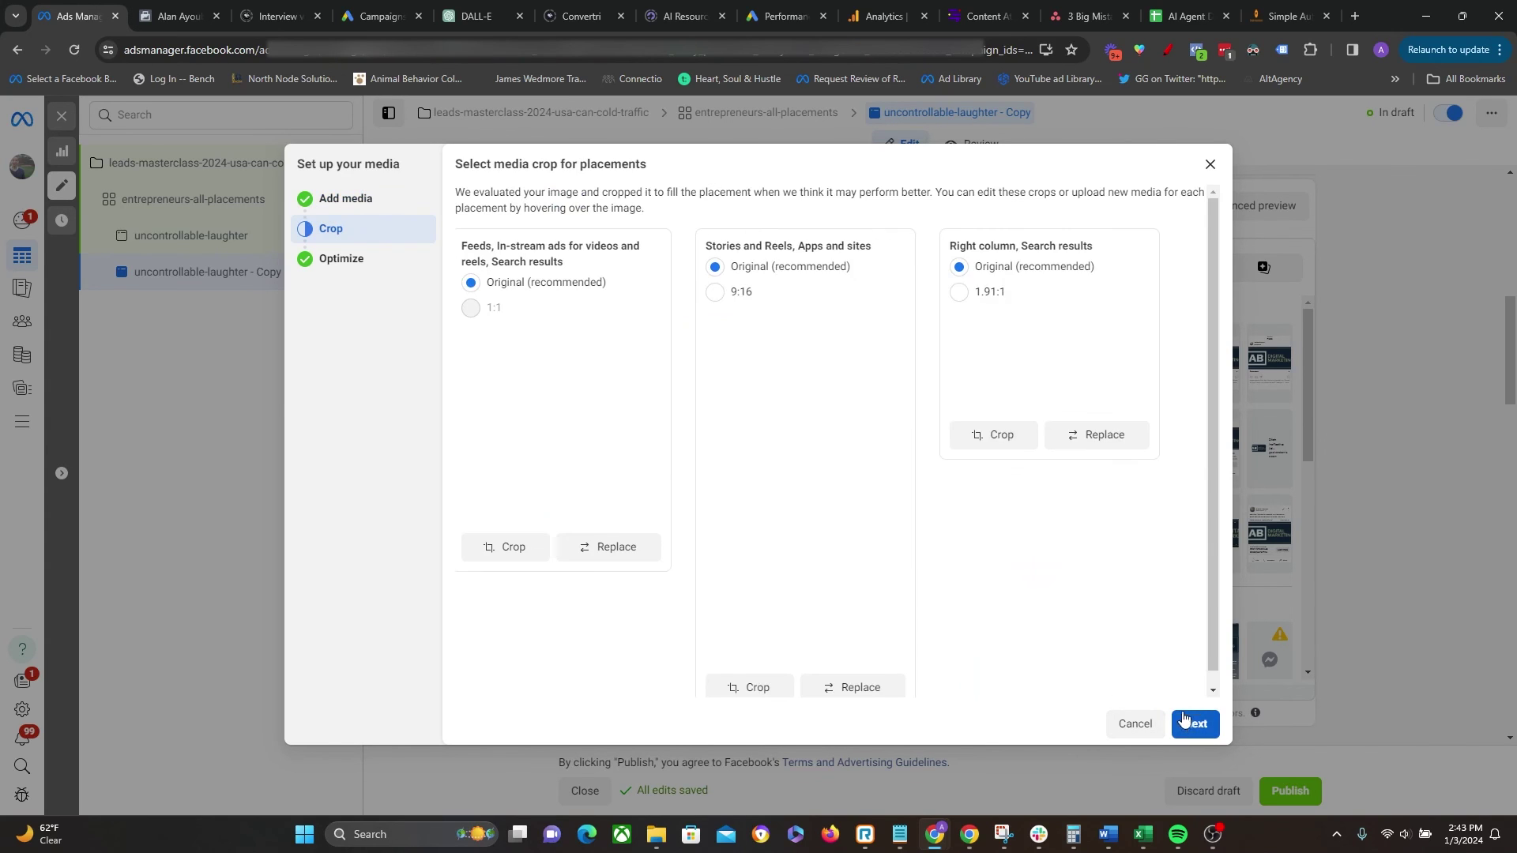
click(1185, 726)
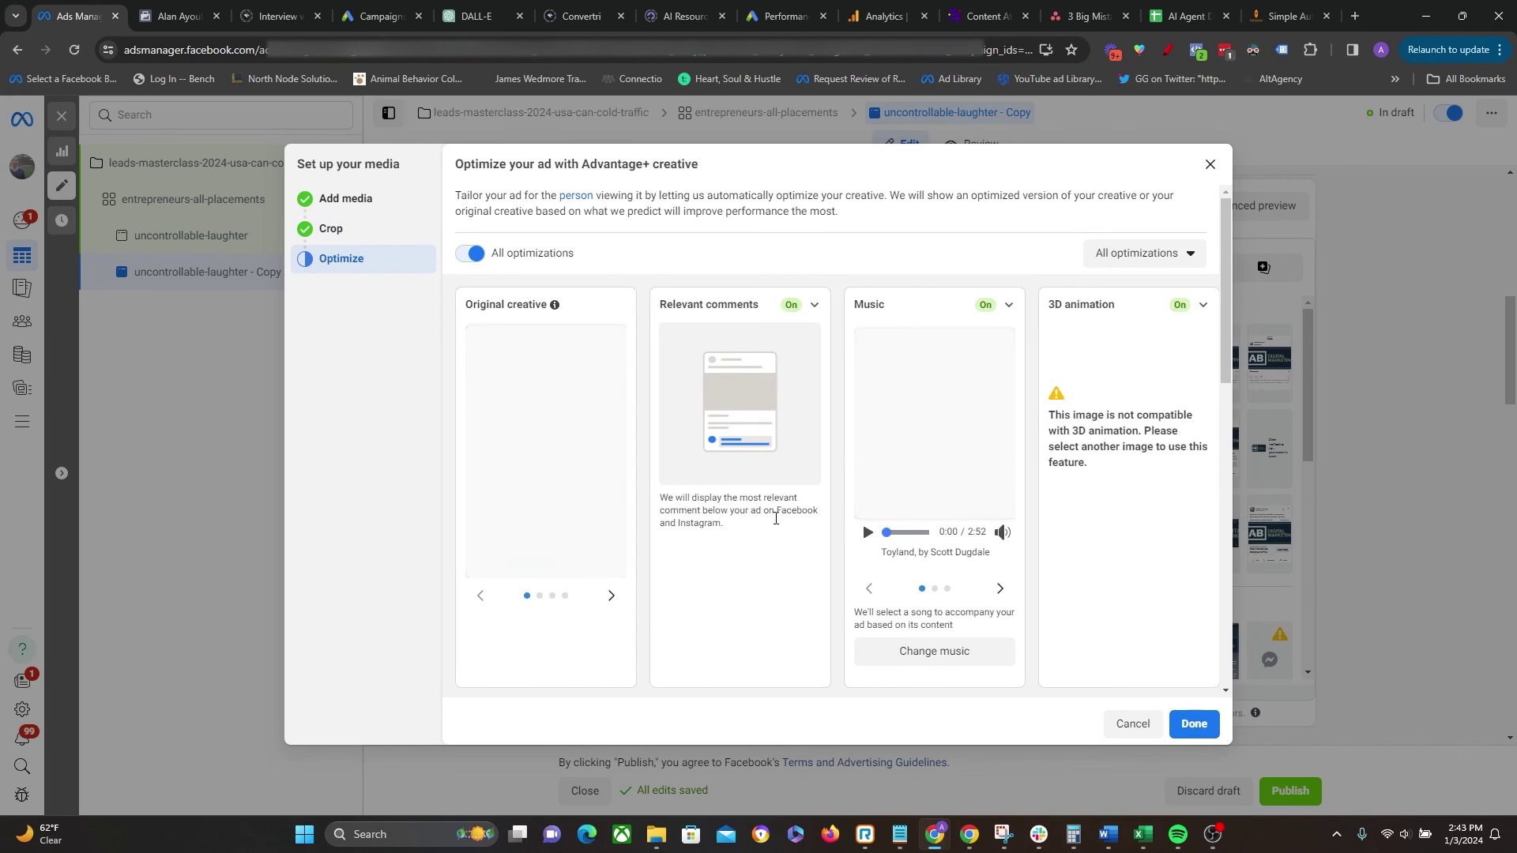
click(1196, 725)
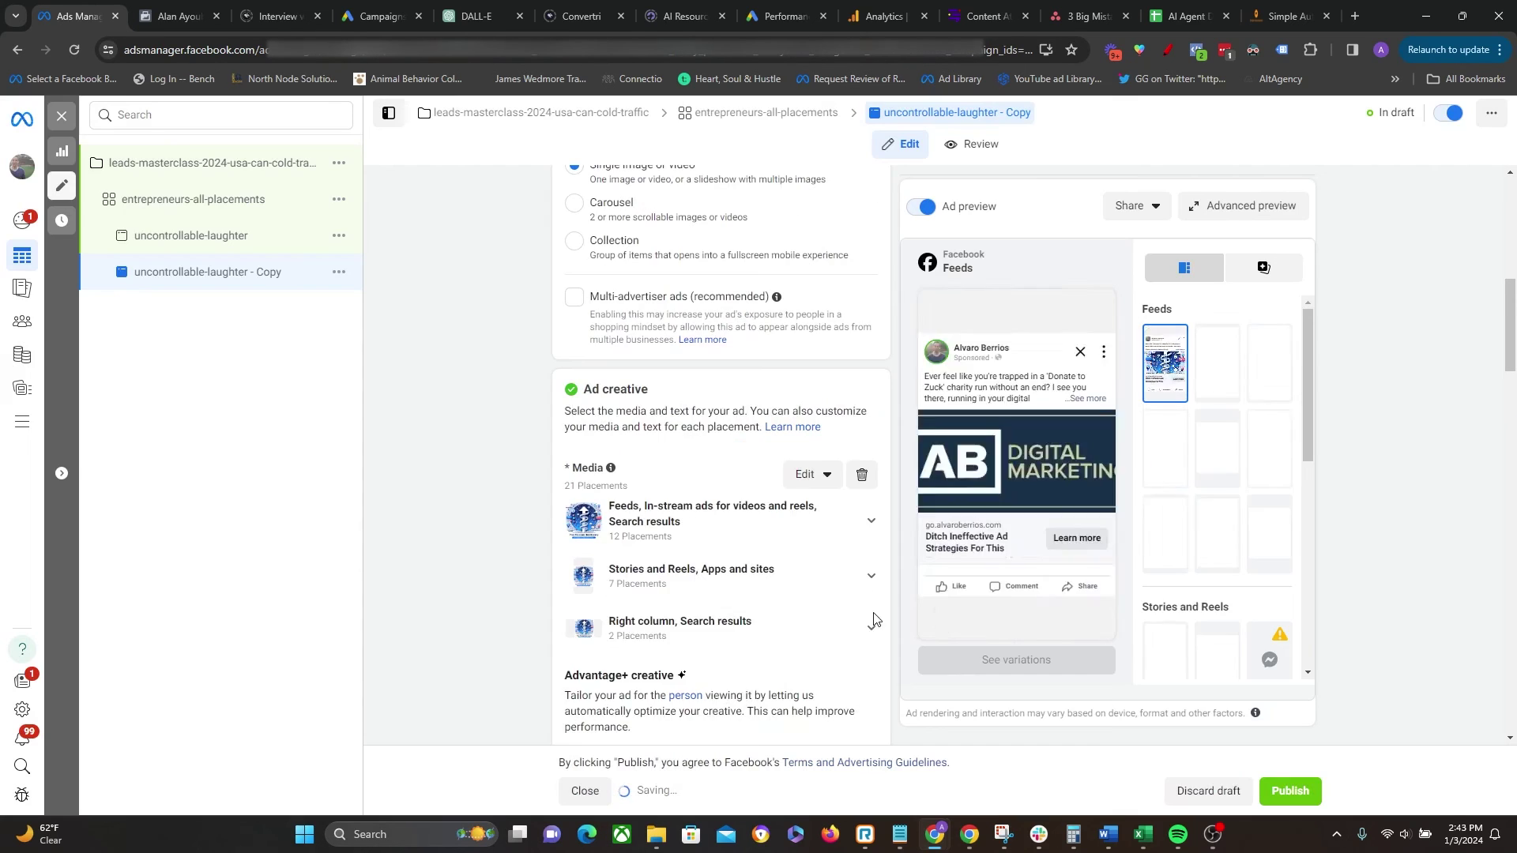
Step: Look over the copy's remaining settings, rename the ad as zuck-trust, and close the editor
scroll(532, 569, down, 15)
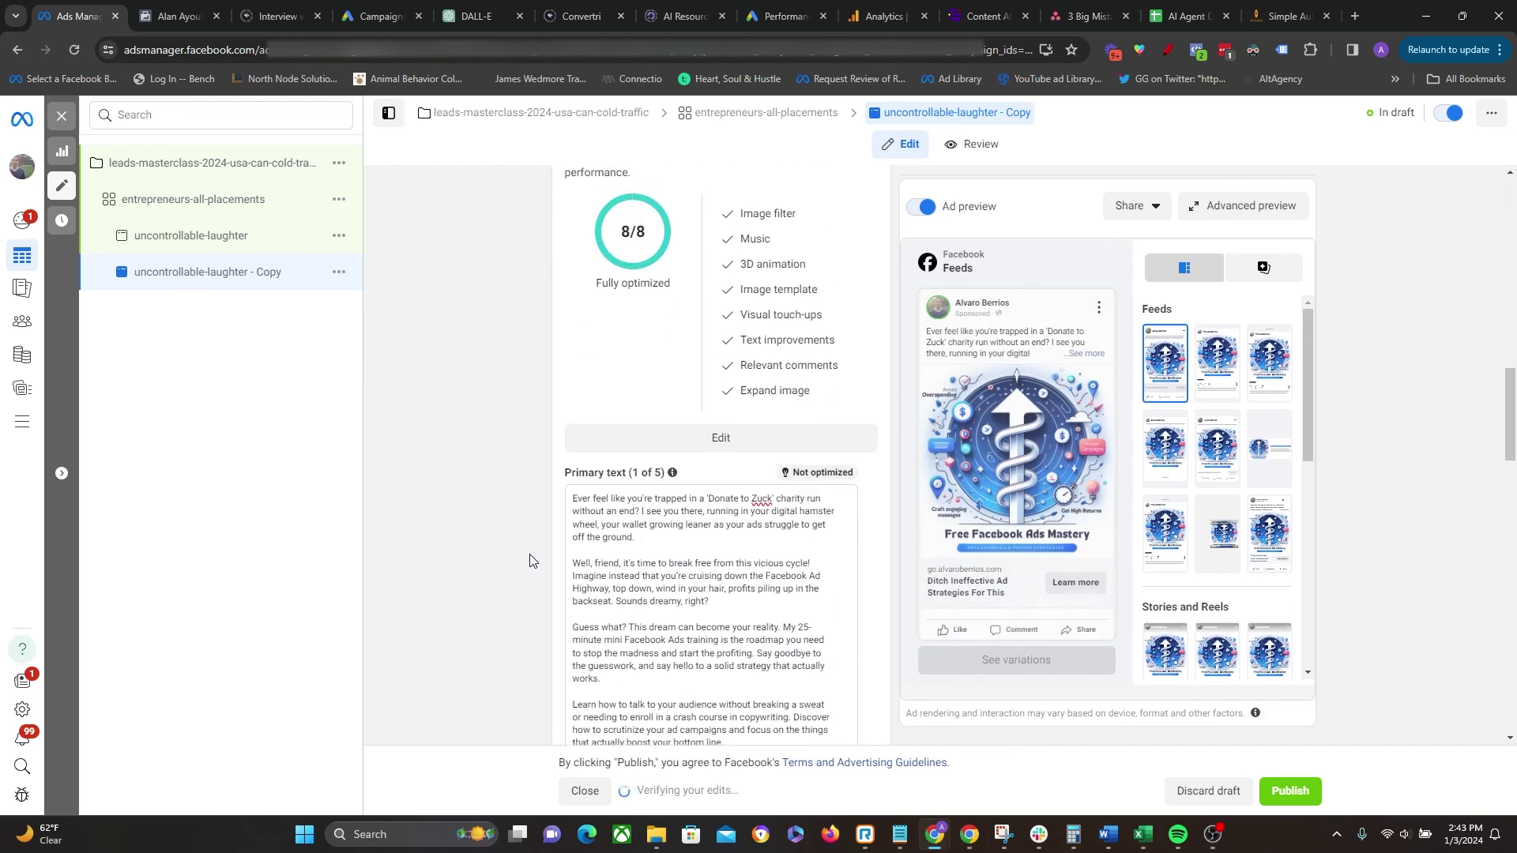
scroll(502, 537, down, 15)
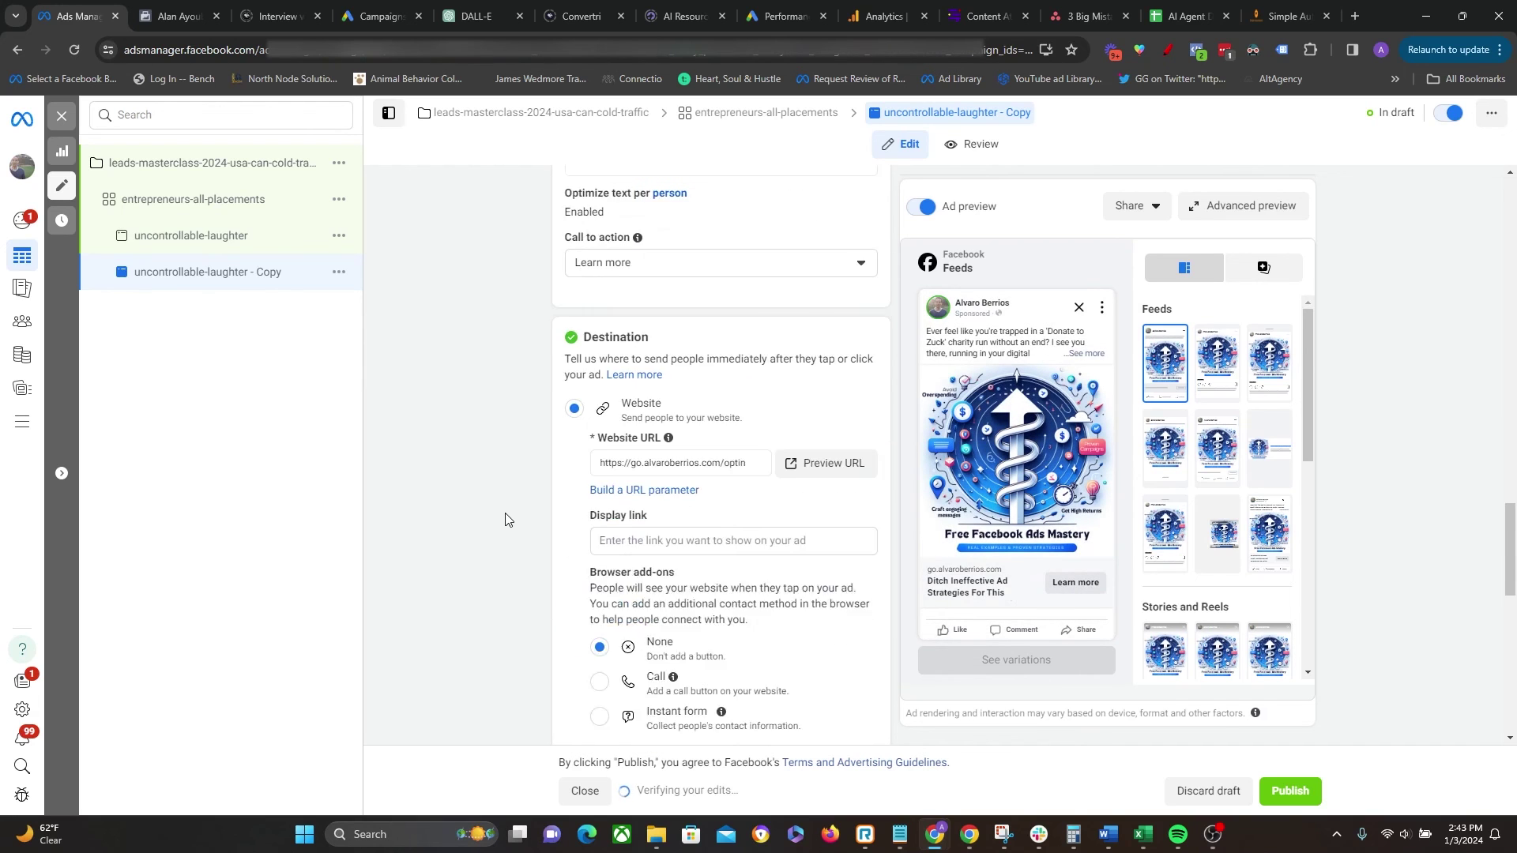
scroll(503, 522, down, 2)
scroll(504, 533, up, 10)
scroll(502, 543, up, 20)
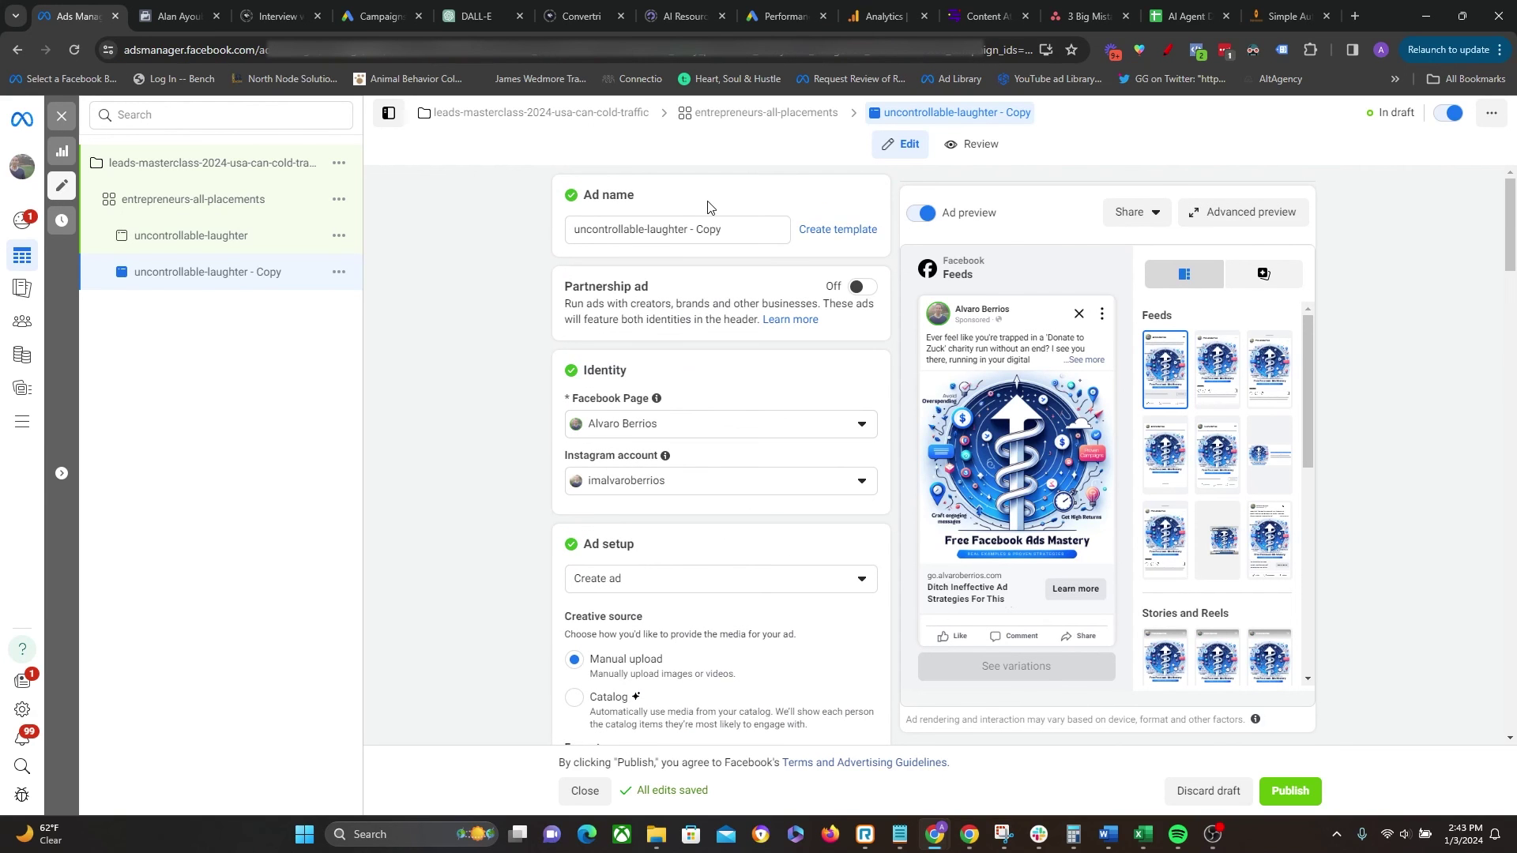
triple_click(640, 230)
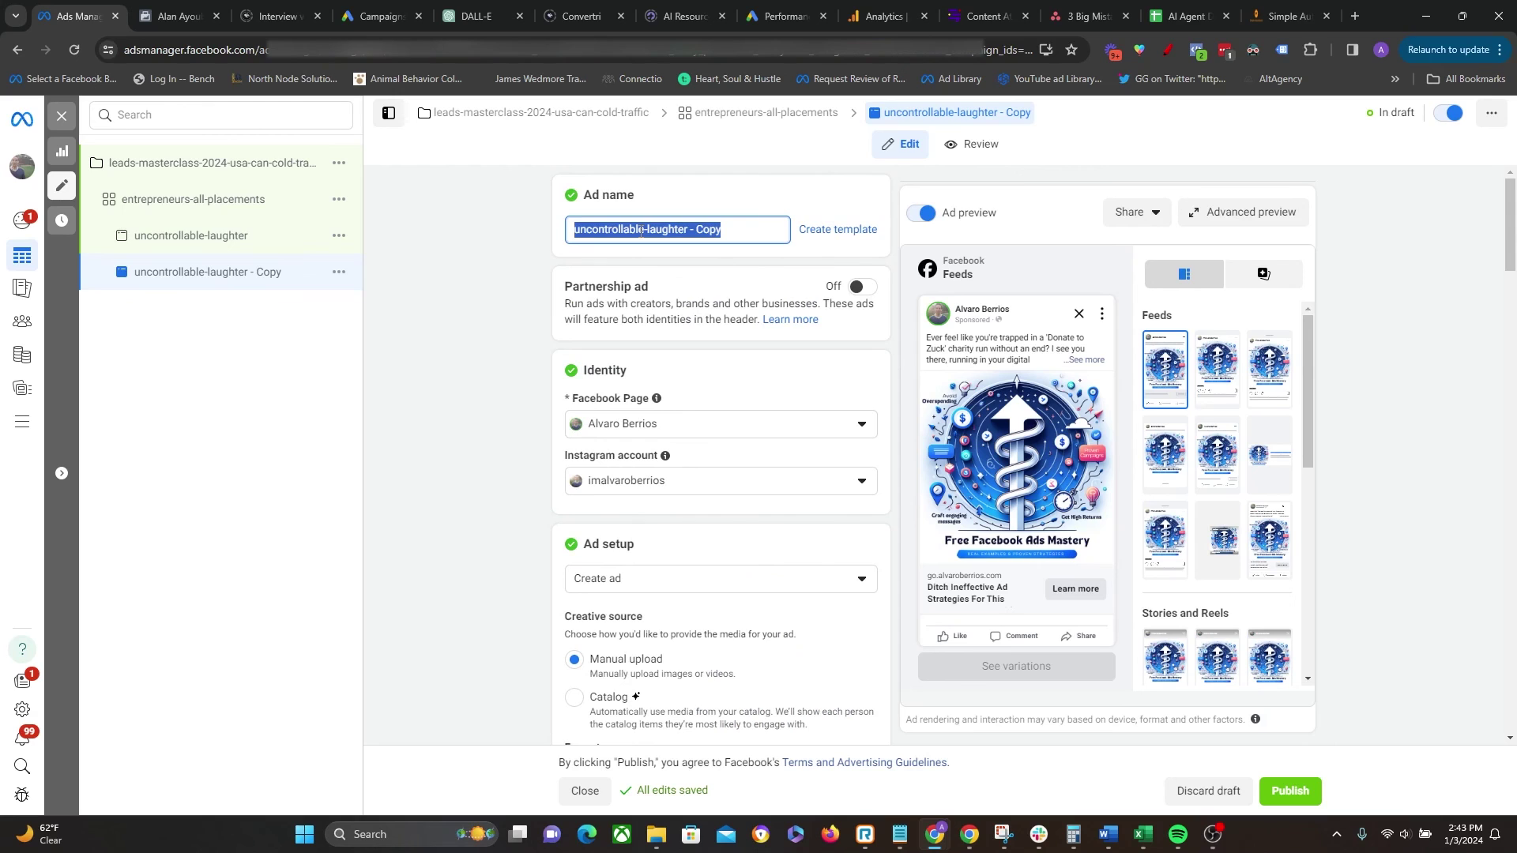
text(zuck-trust)
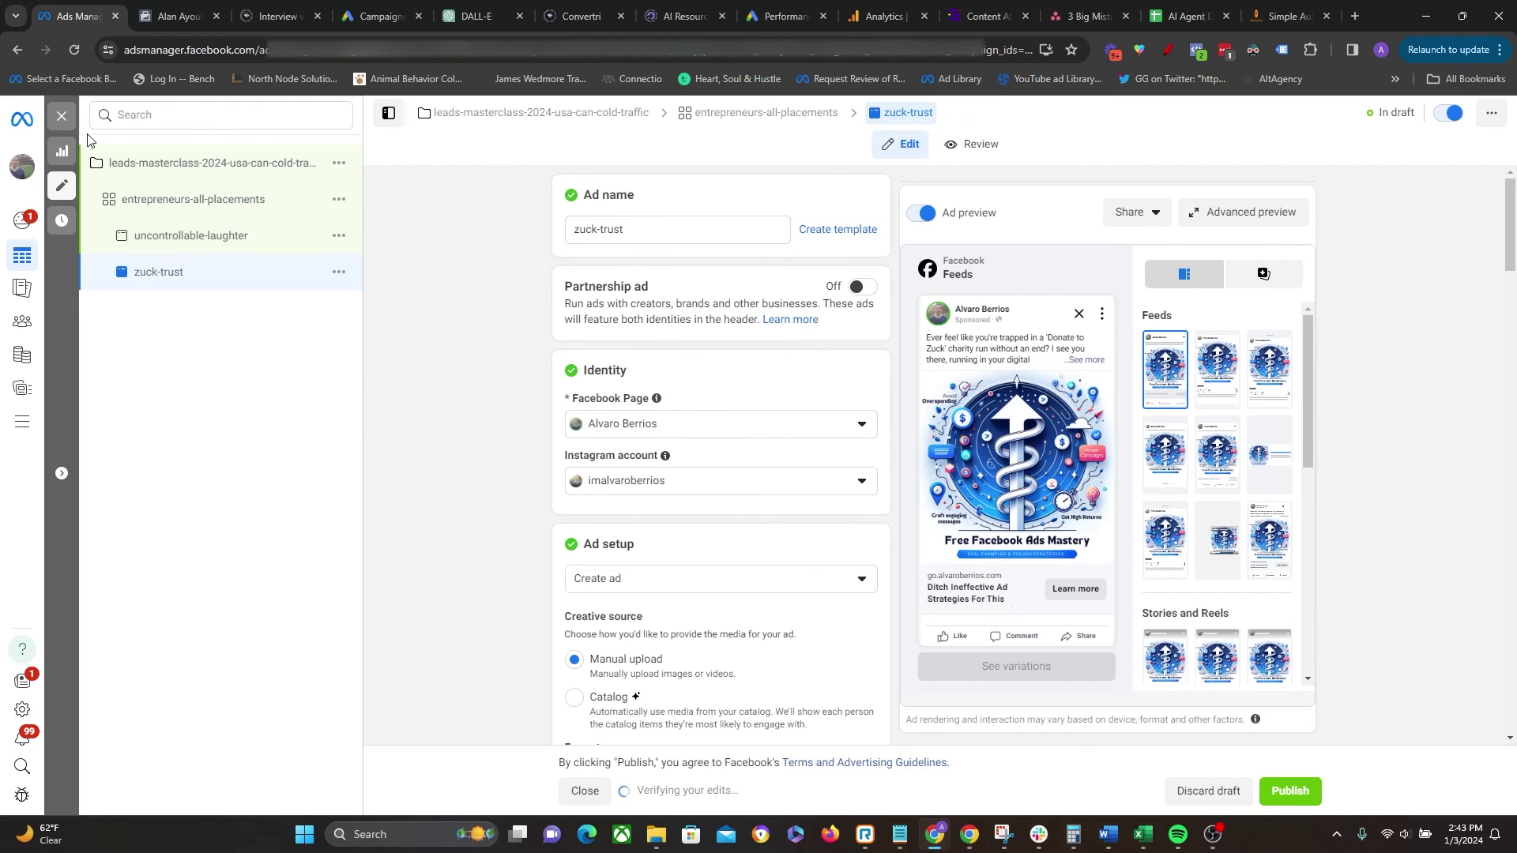
click(62, 116)
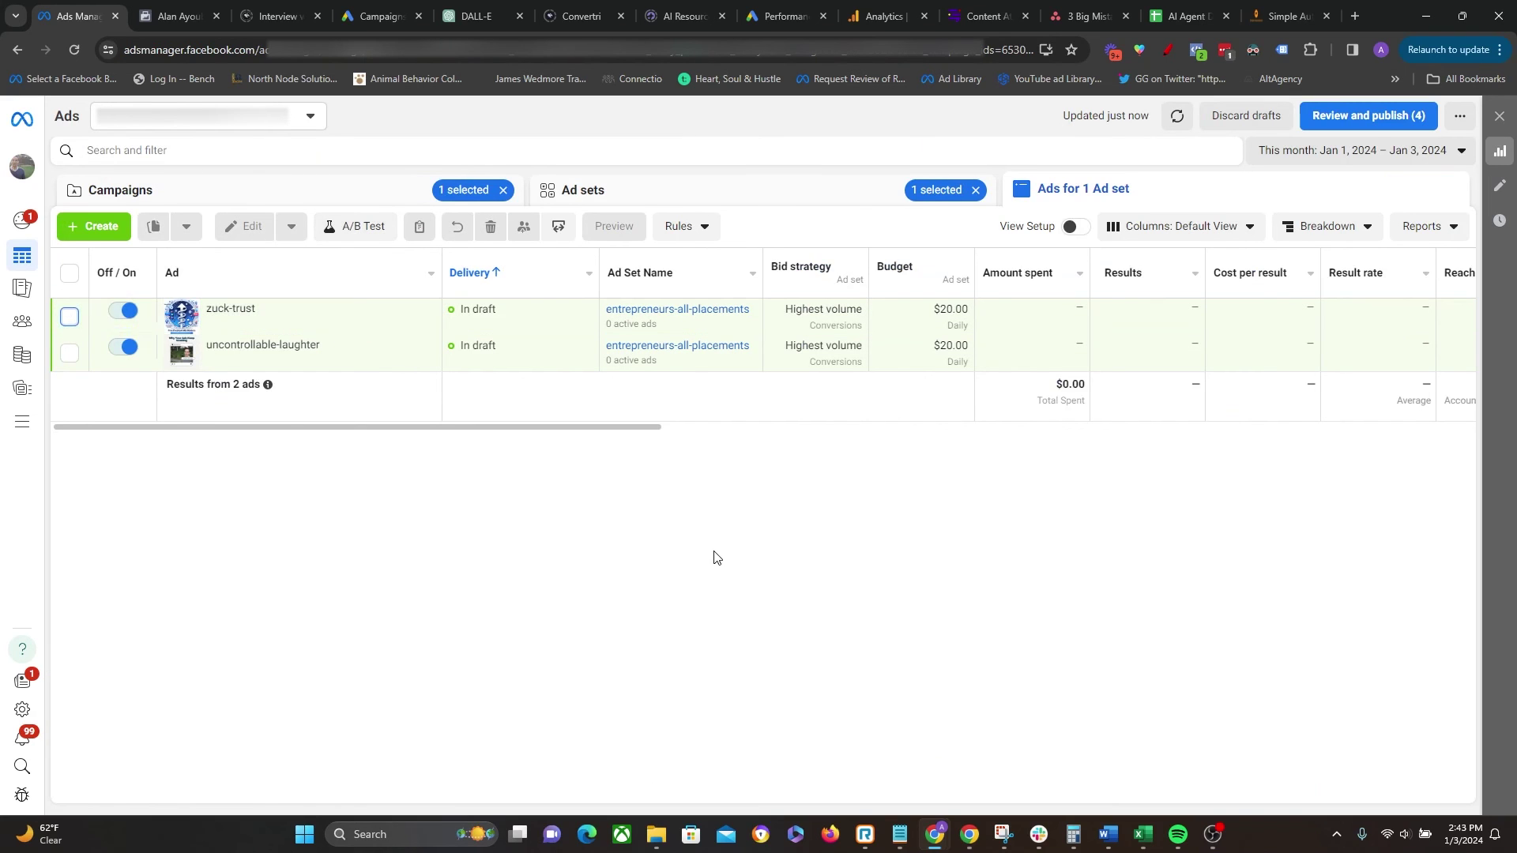
Step: Review the leads-masterclass campaign's settings and the entrepreneurs-all-placements ad set's conversion, budget, schedule, audience and placement settings
click(320, 191)
click(247, 327)
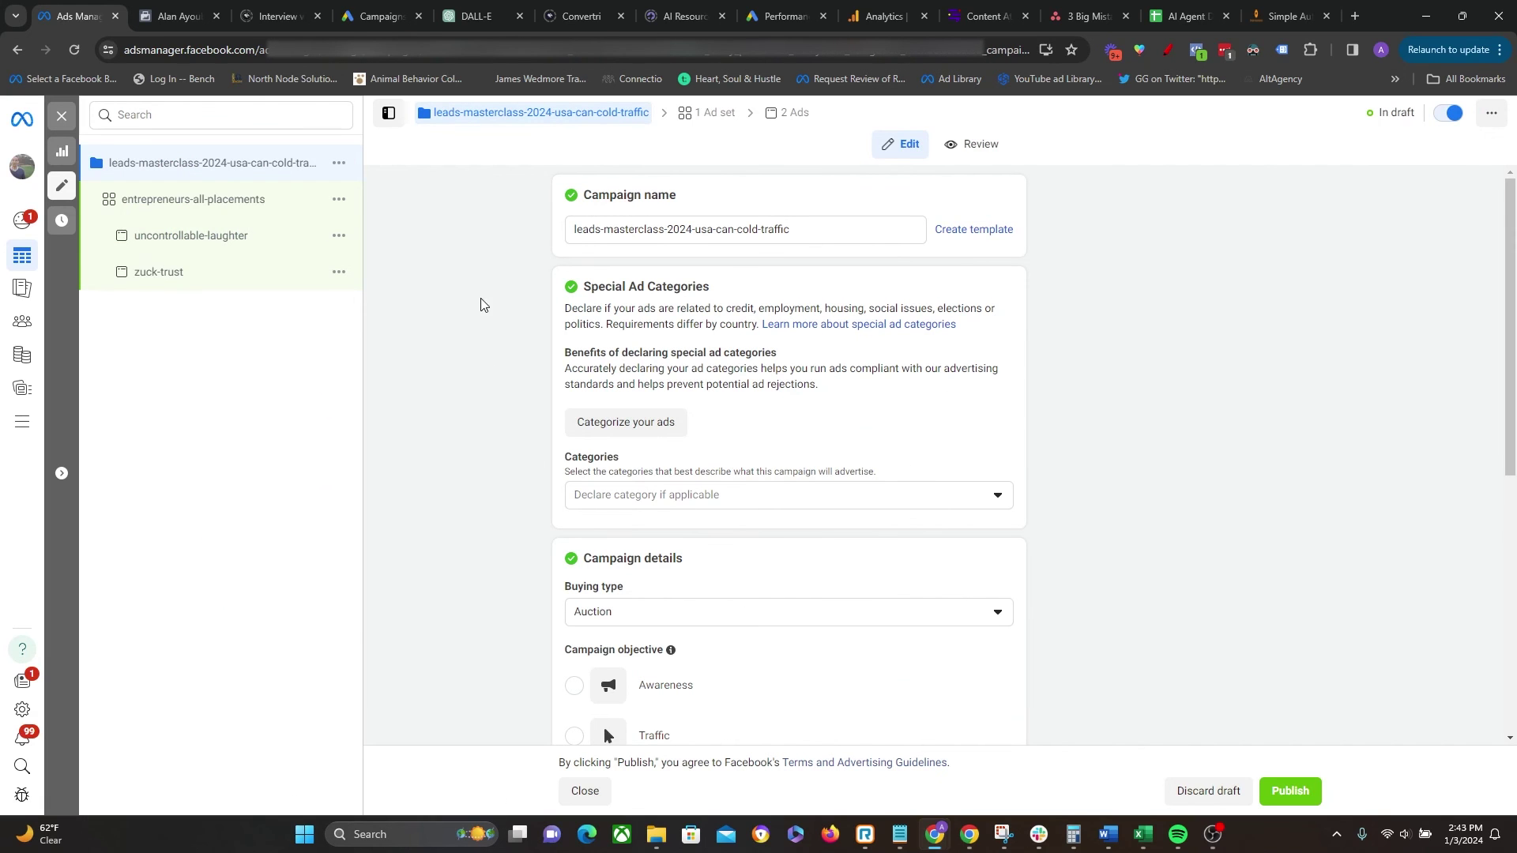
scroll(780, 306, down, 6)
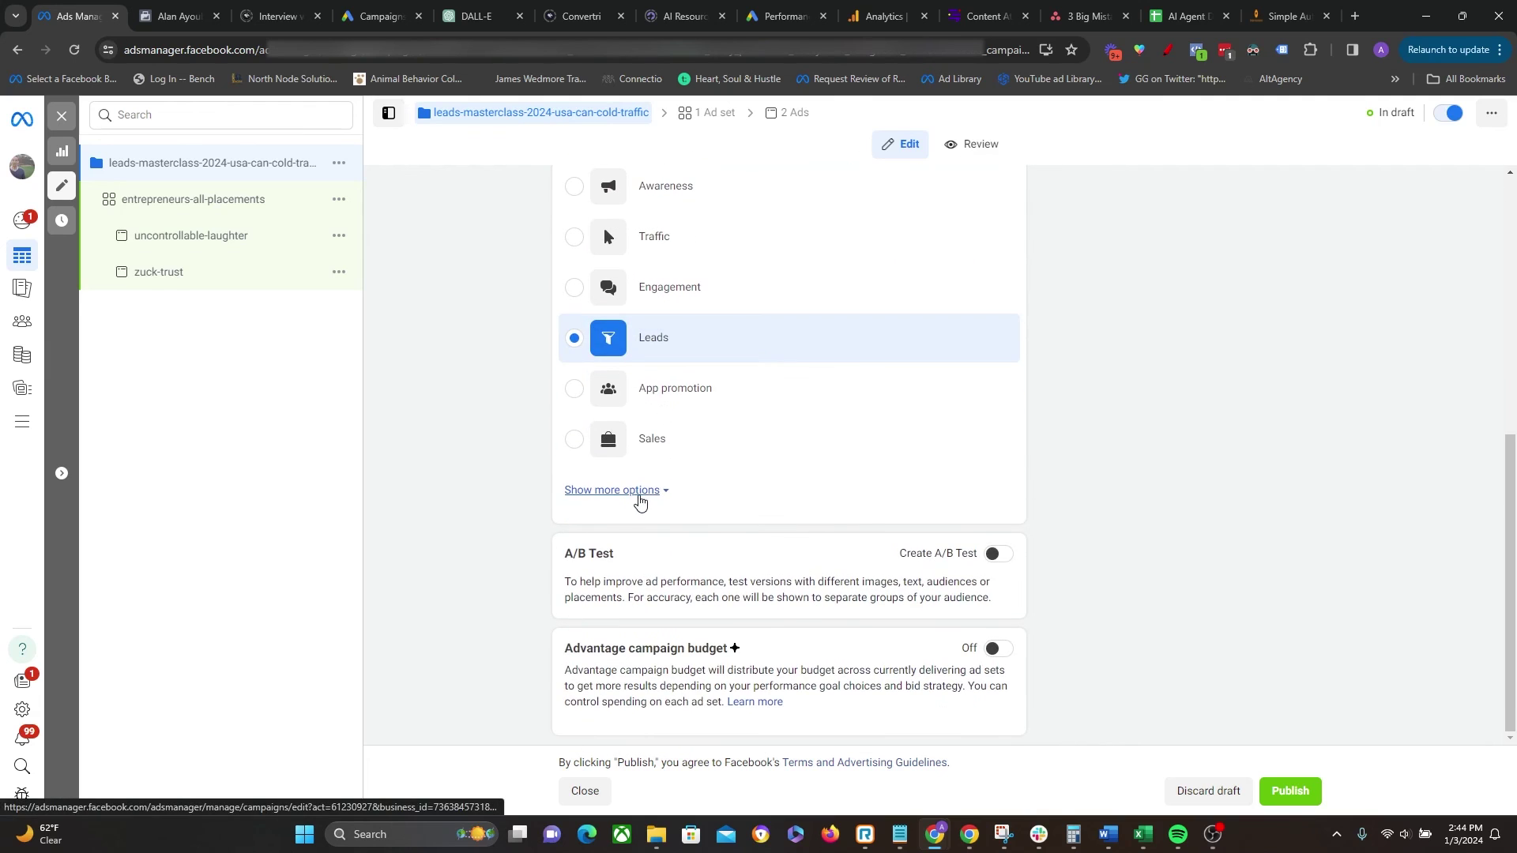
scroll(521, 490, up, 6)
click(211, 204)
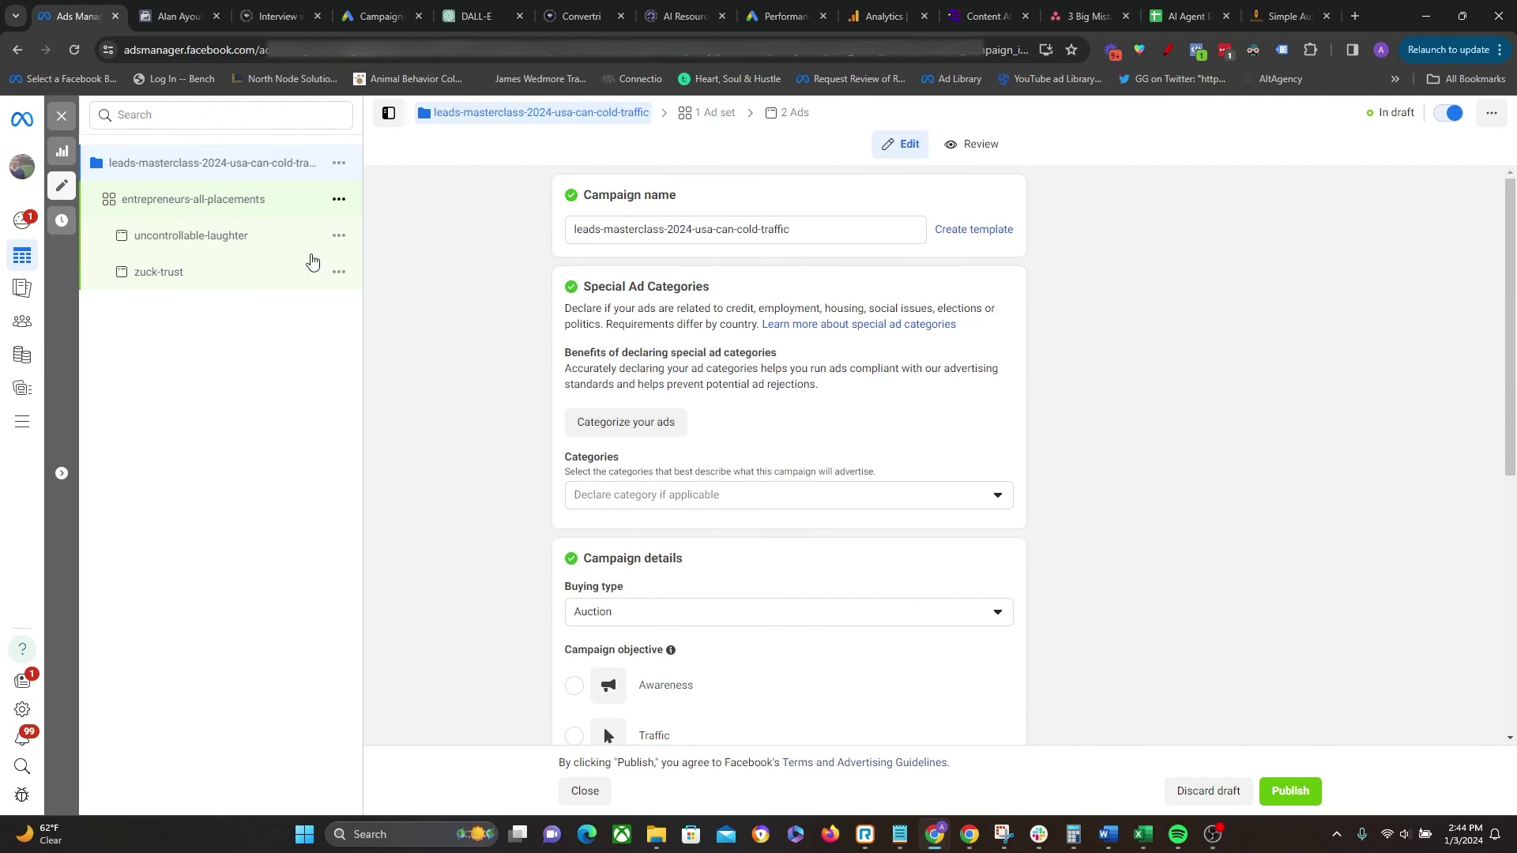
scroll(474, 441, down, 6)
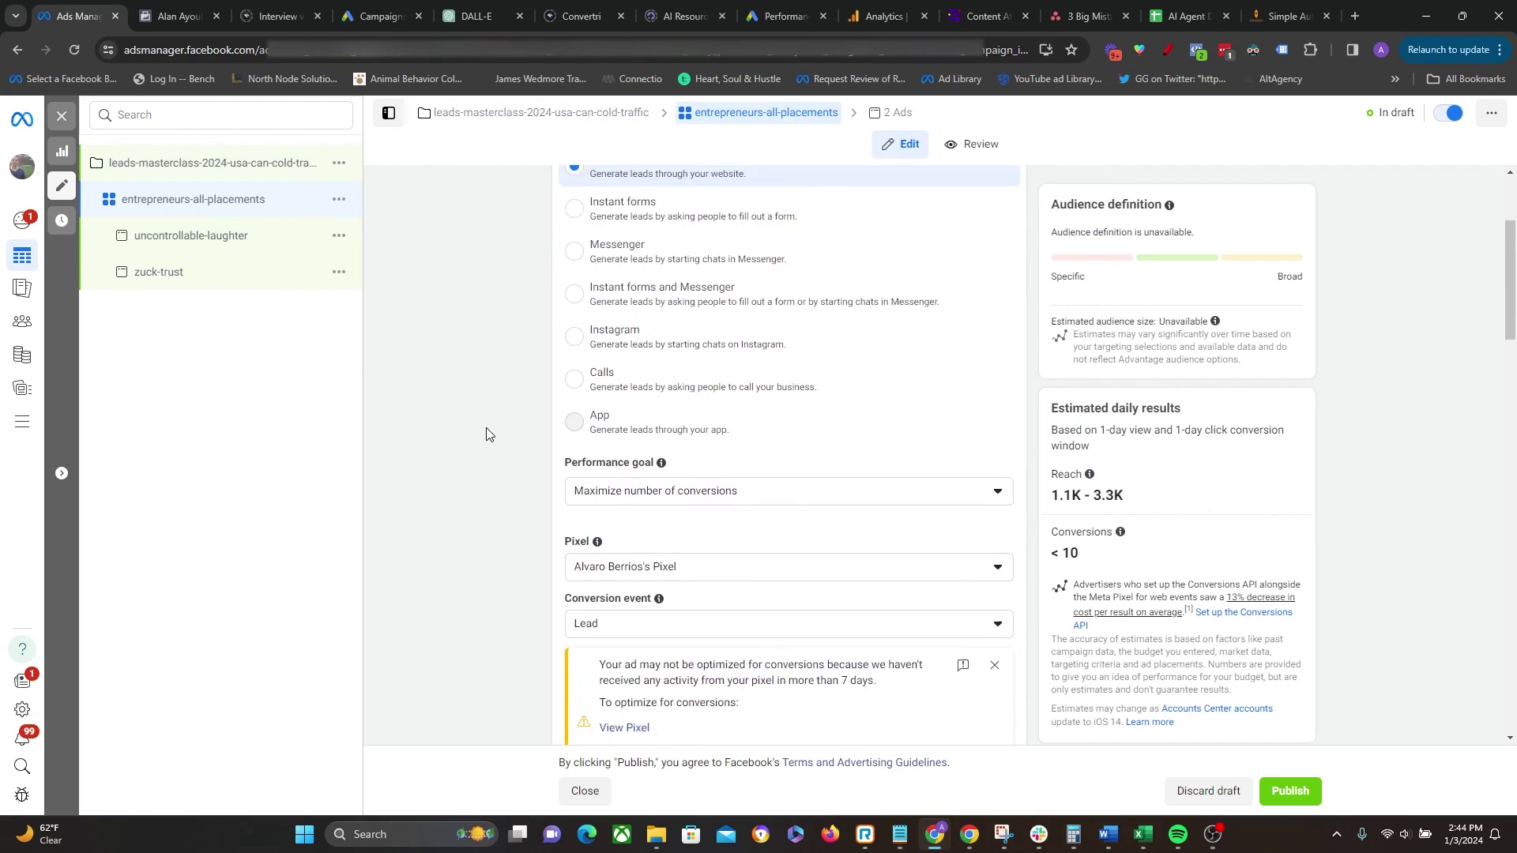
scroll(575, 351, down, 9)
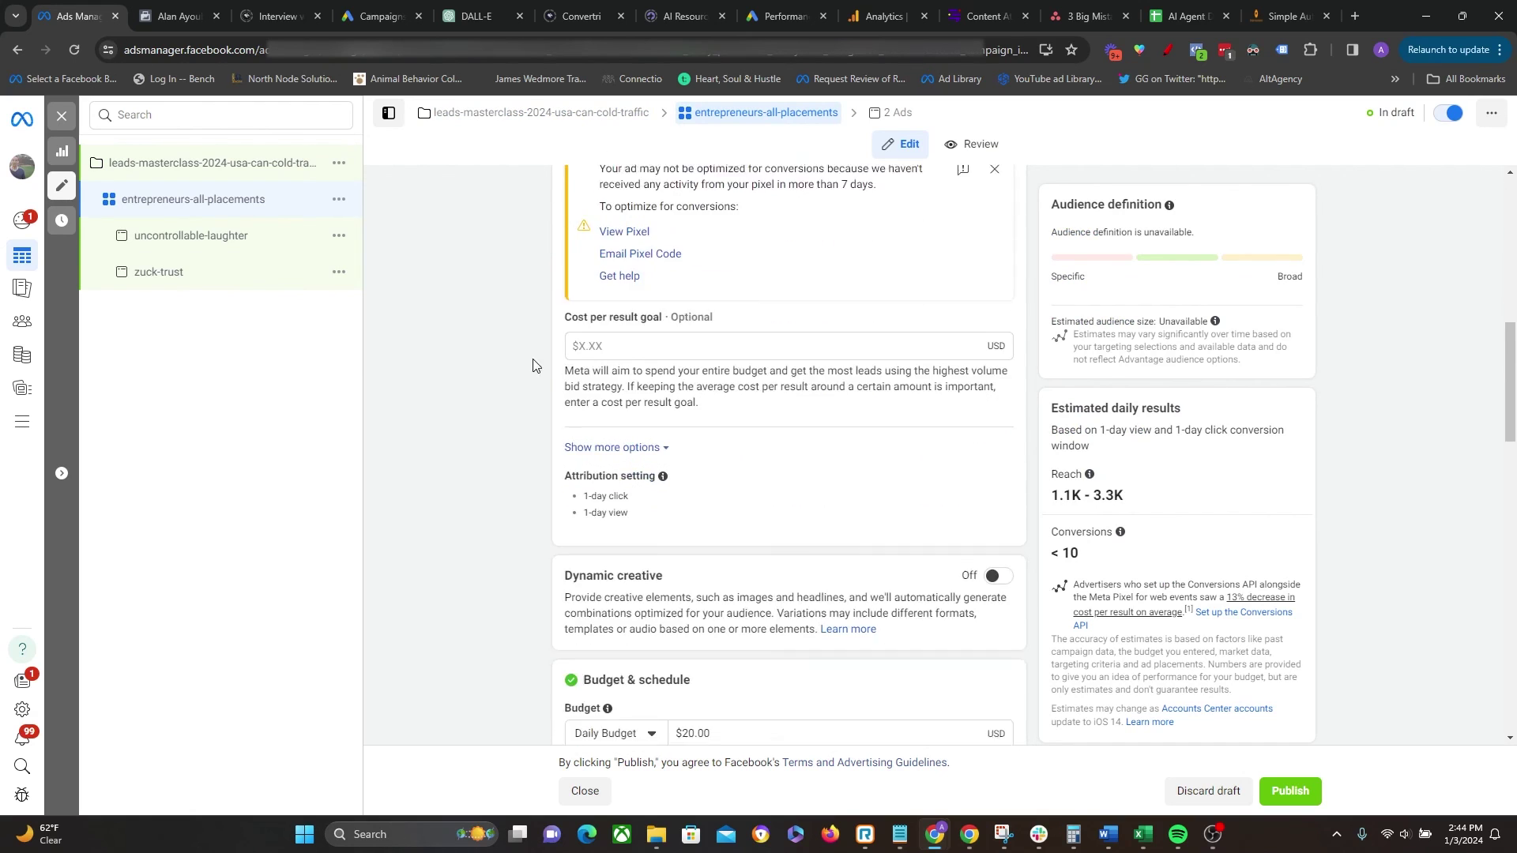
scroll(661, 336, down, 8)
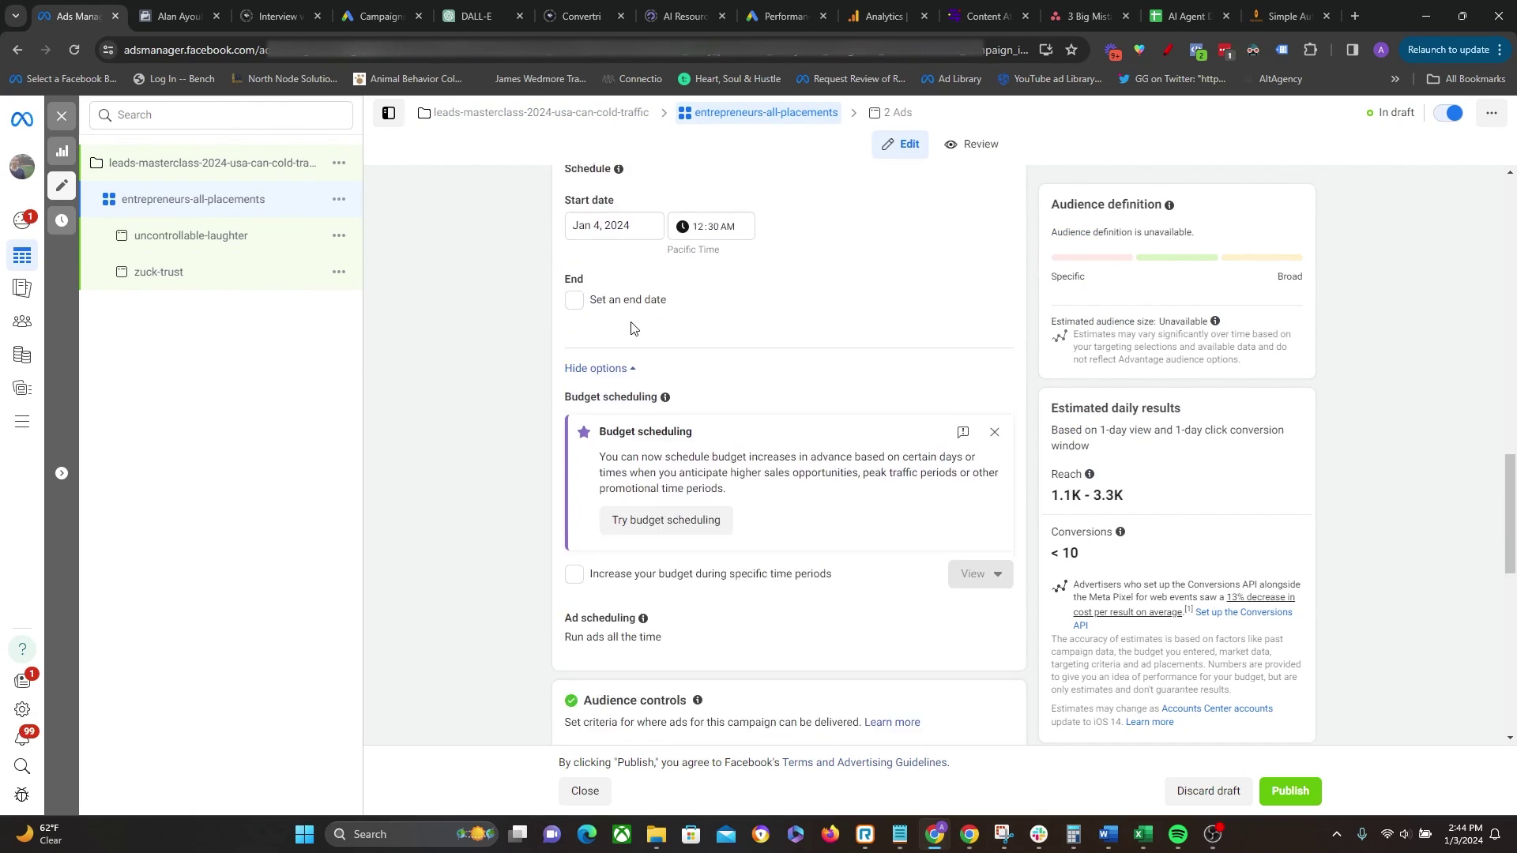
scroll(546, 342, down, 4)
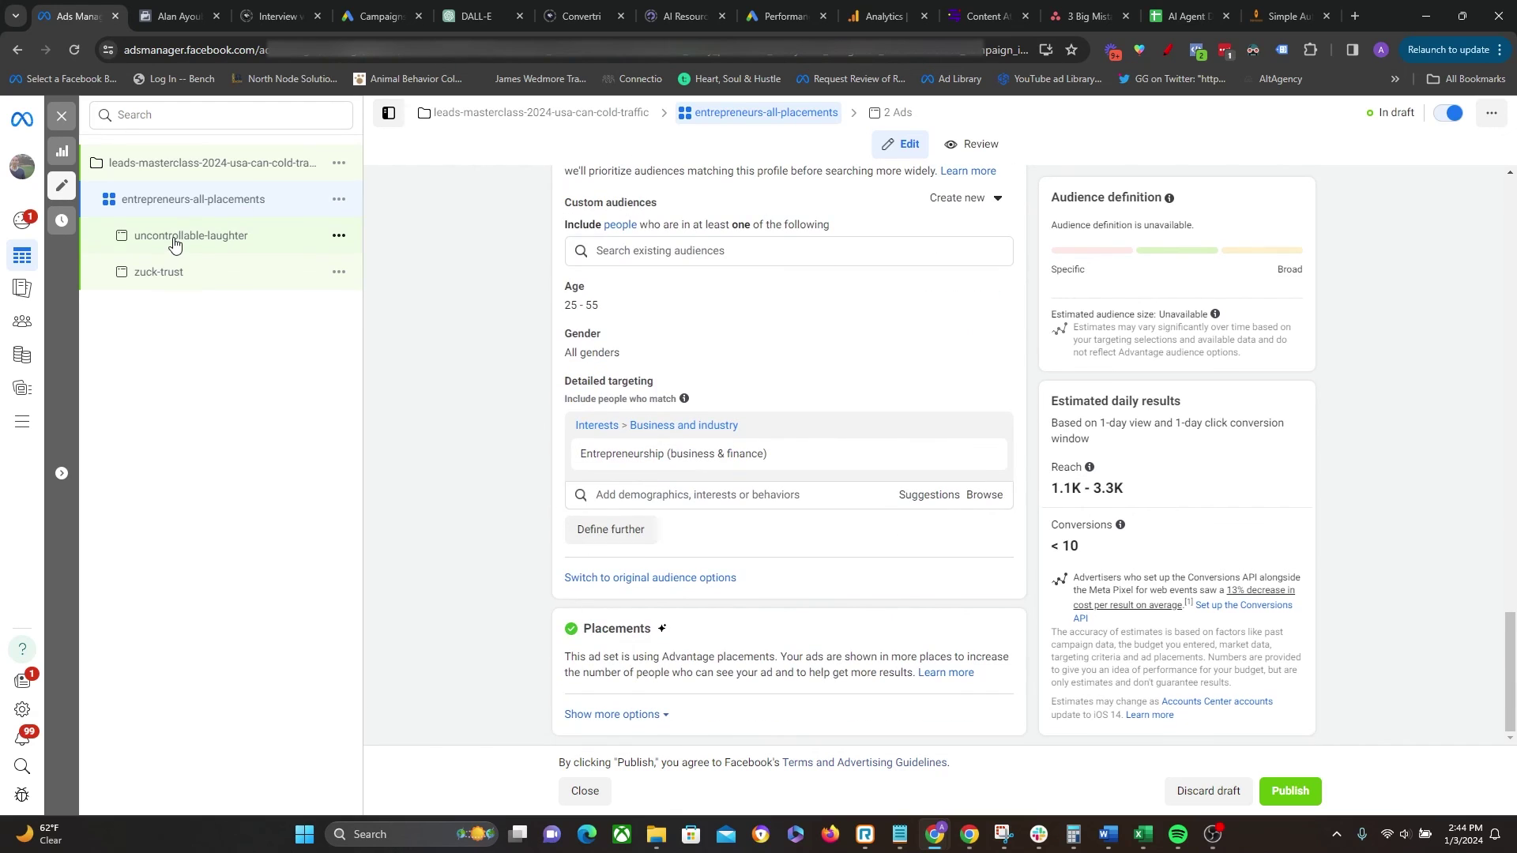
Step: Turn off Multi-advertiser ads for the original uncontrollable-laughter ad
scroll(490, 380, down, 8)
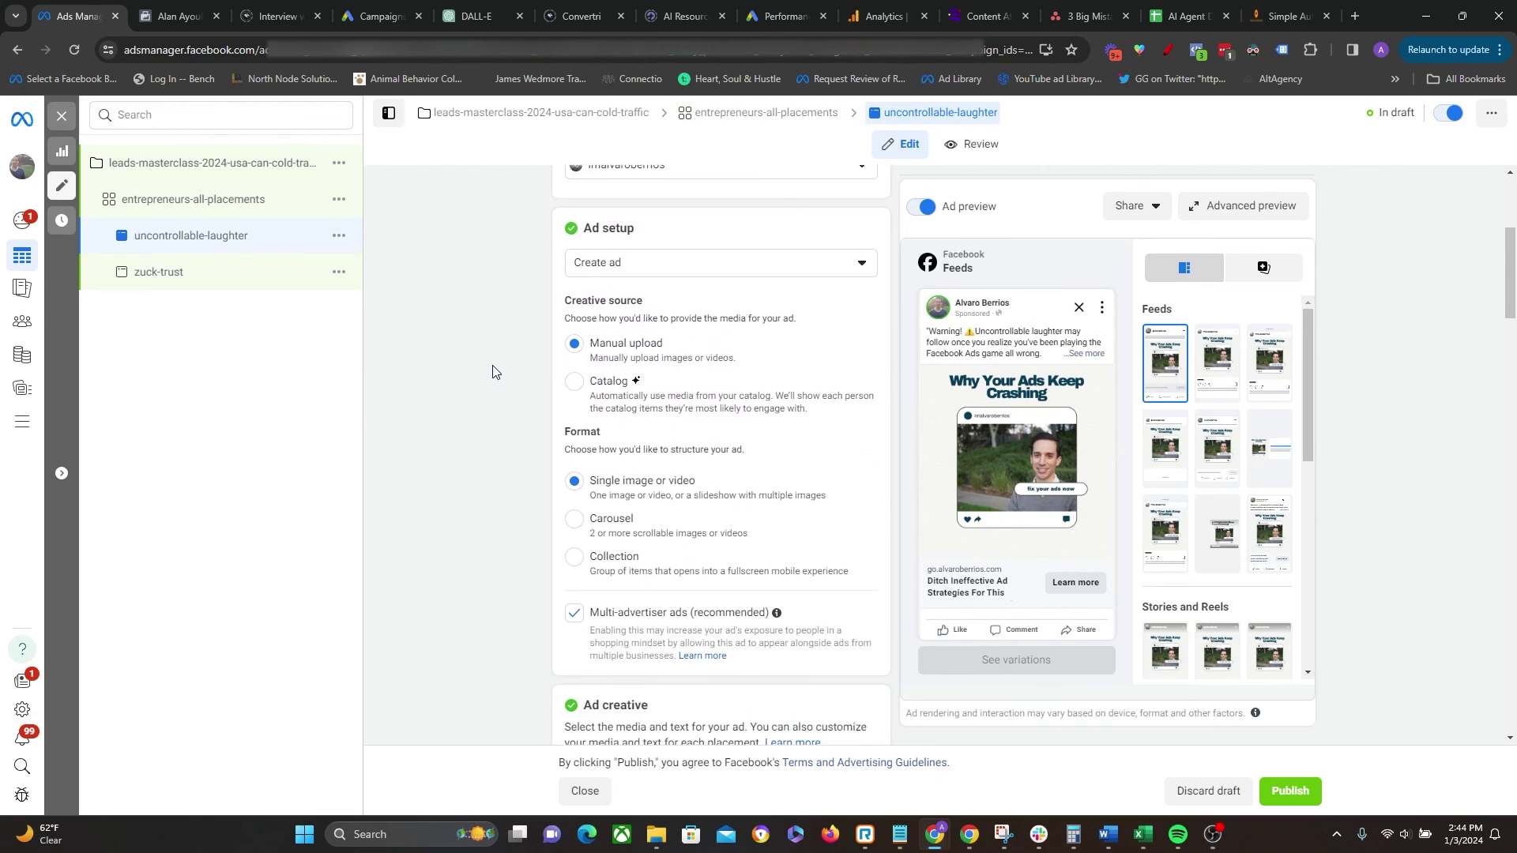
scroll(491, 370, down, 3)
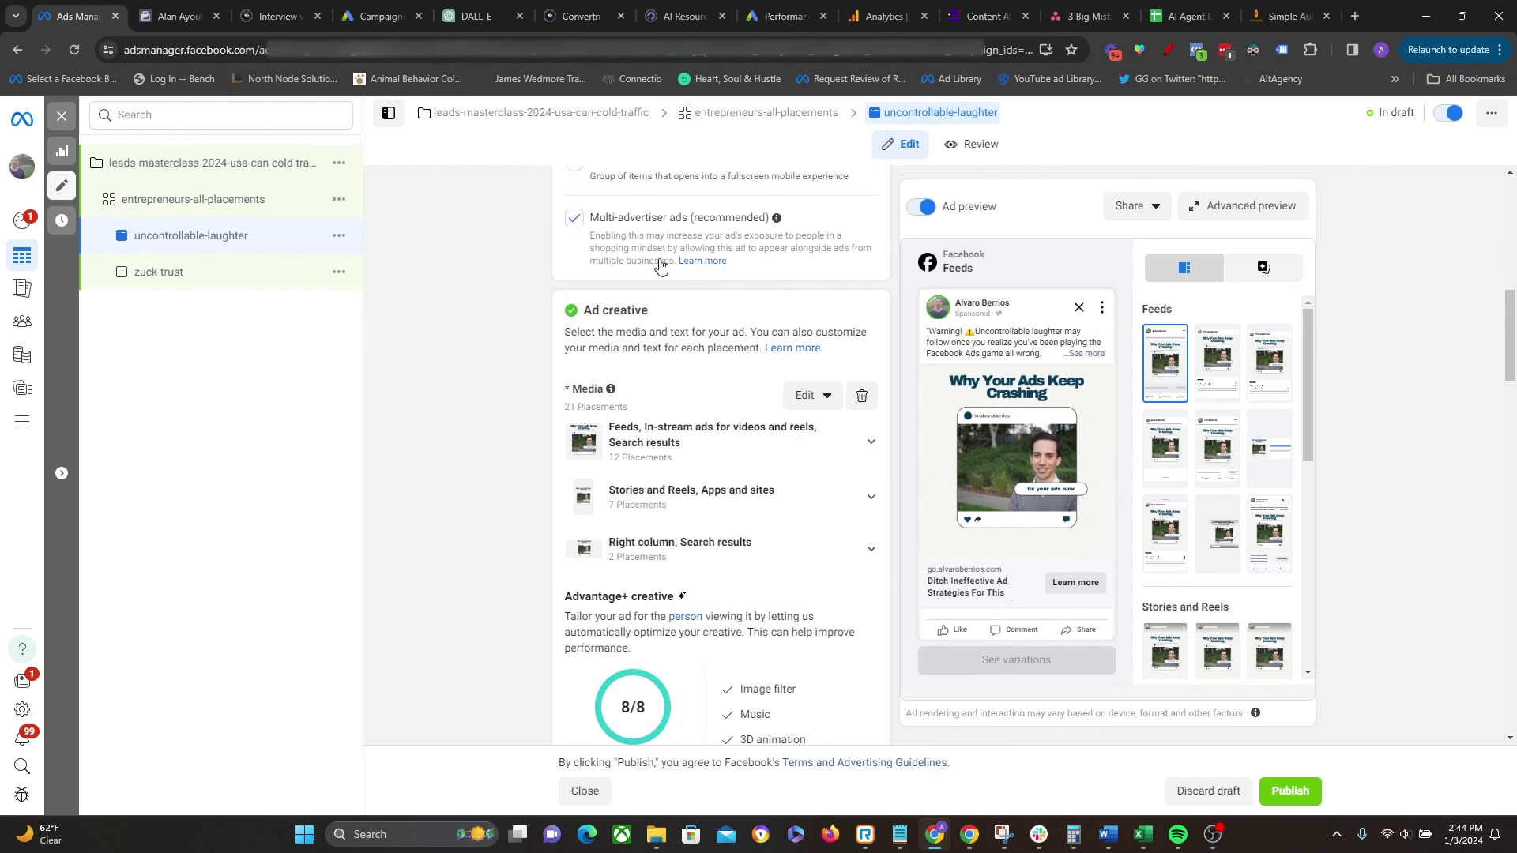
scroll(641, 332, up, 2)
click(572, 384)
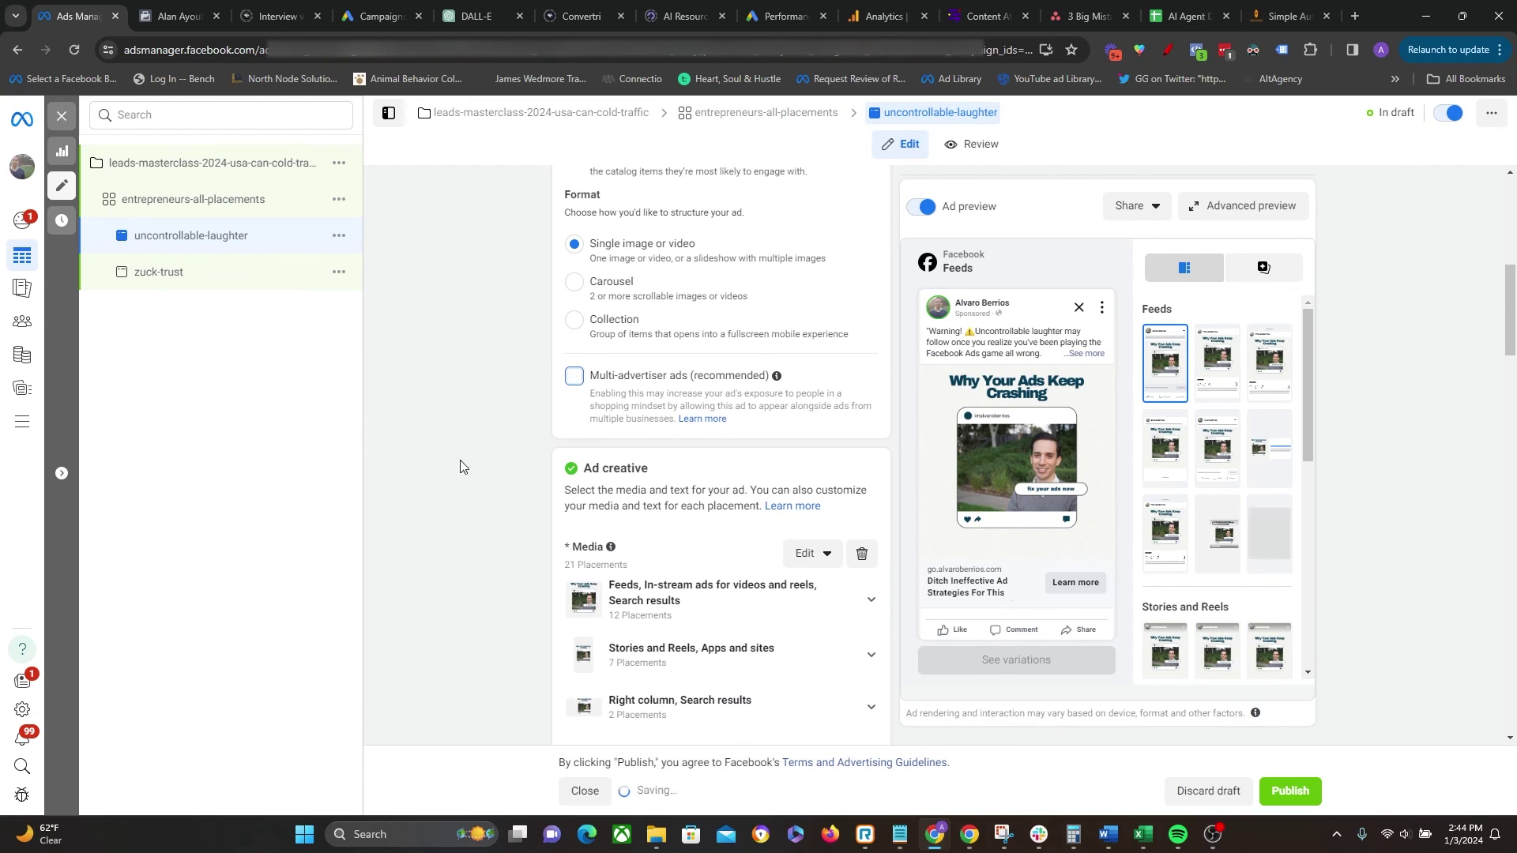
Step: Review the uncontrollable-laughter ad's text, destination and tracking settings, and check the zuck-trust ad's settings and creative
scroll(506, 403, down, 4)
scroll(501, 399, down, 12)
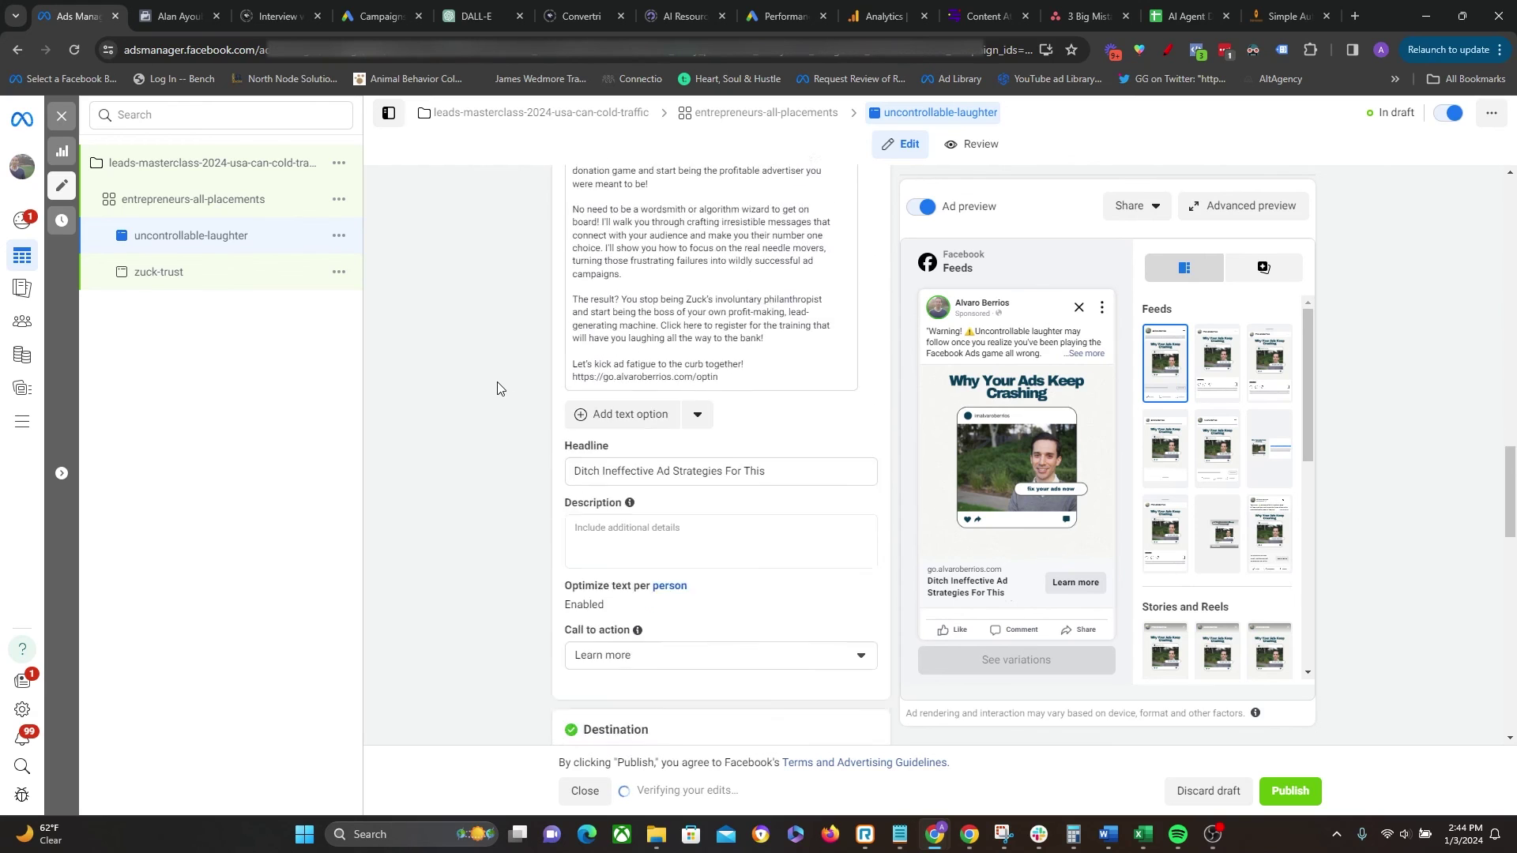
scroll(499, 381, down, 12)
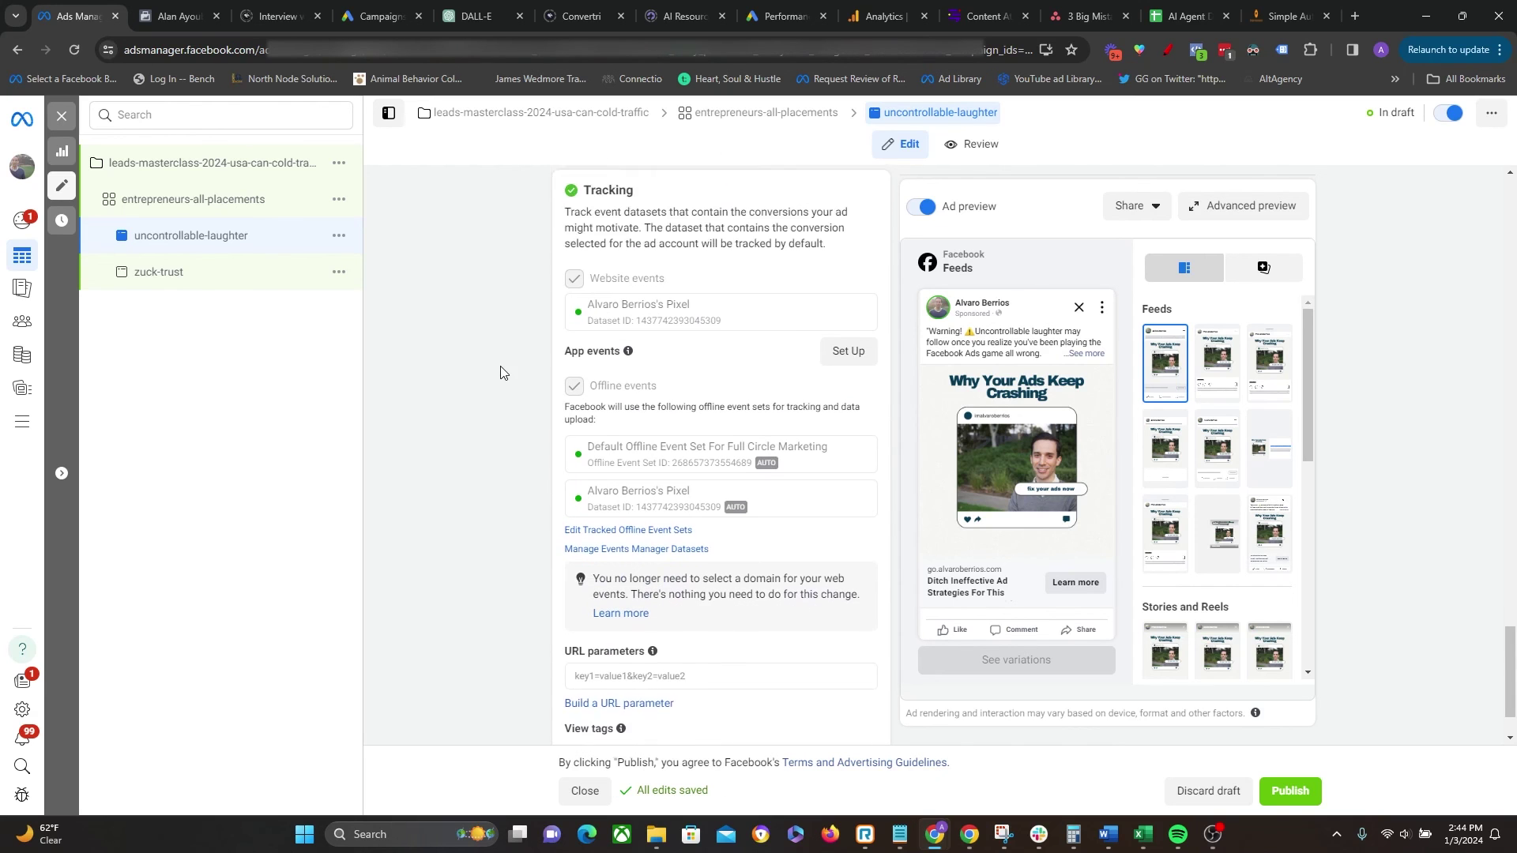
click(285, 277)
scroll(490, 496, up, 12)
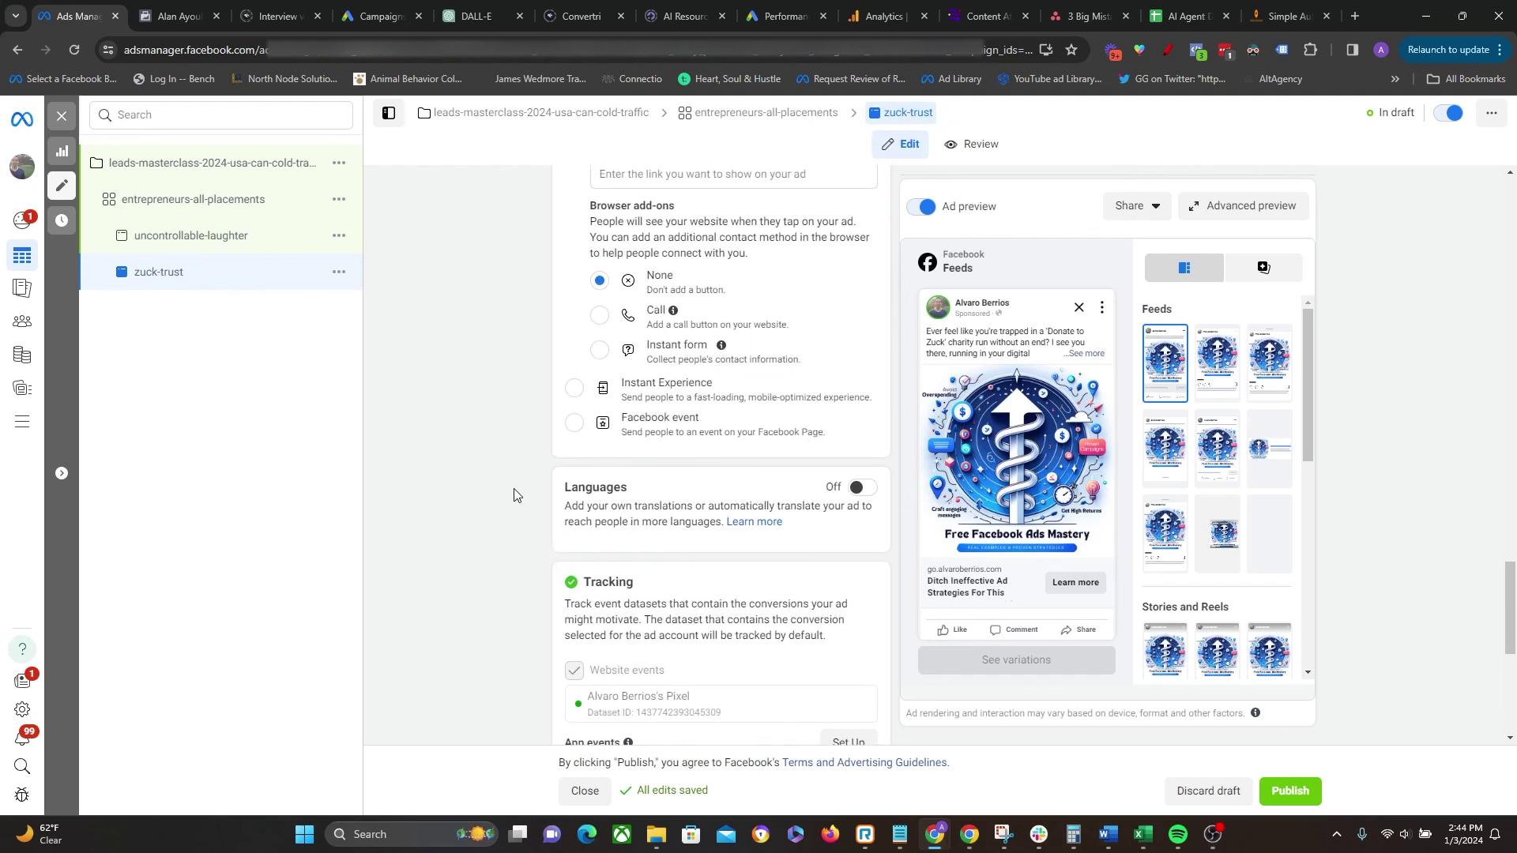
scroll(510, 490, up, 10)
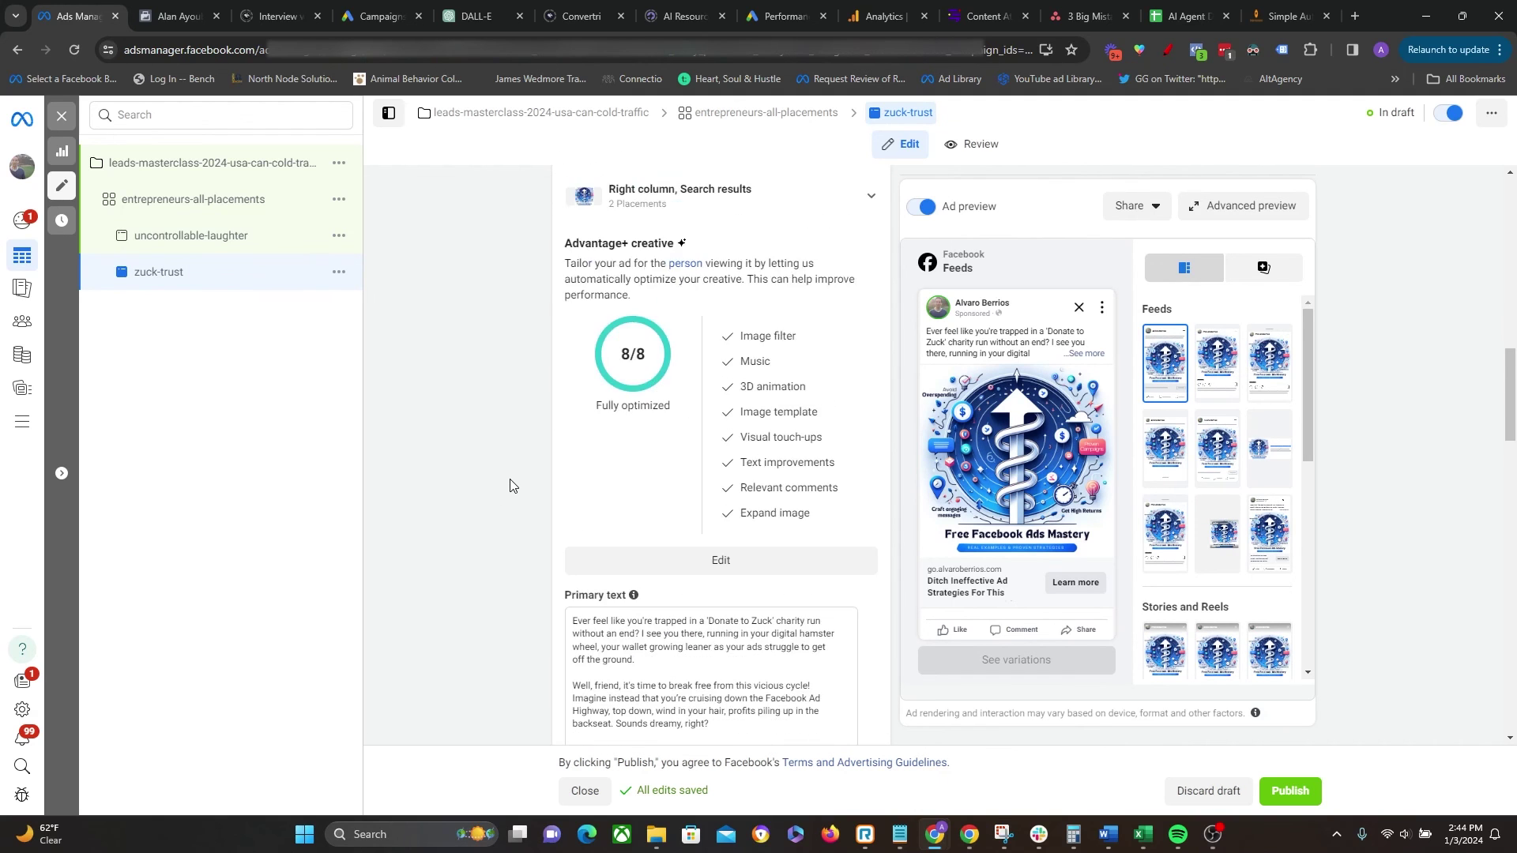
scroll(512, 487, up, 4)
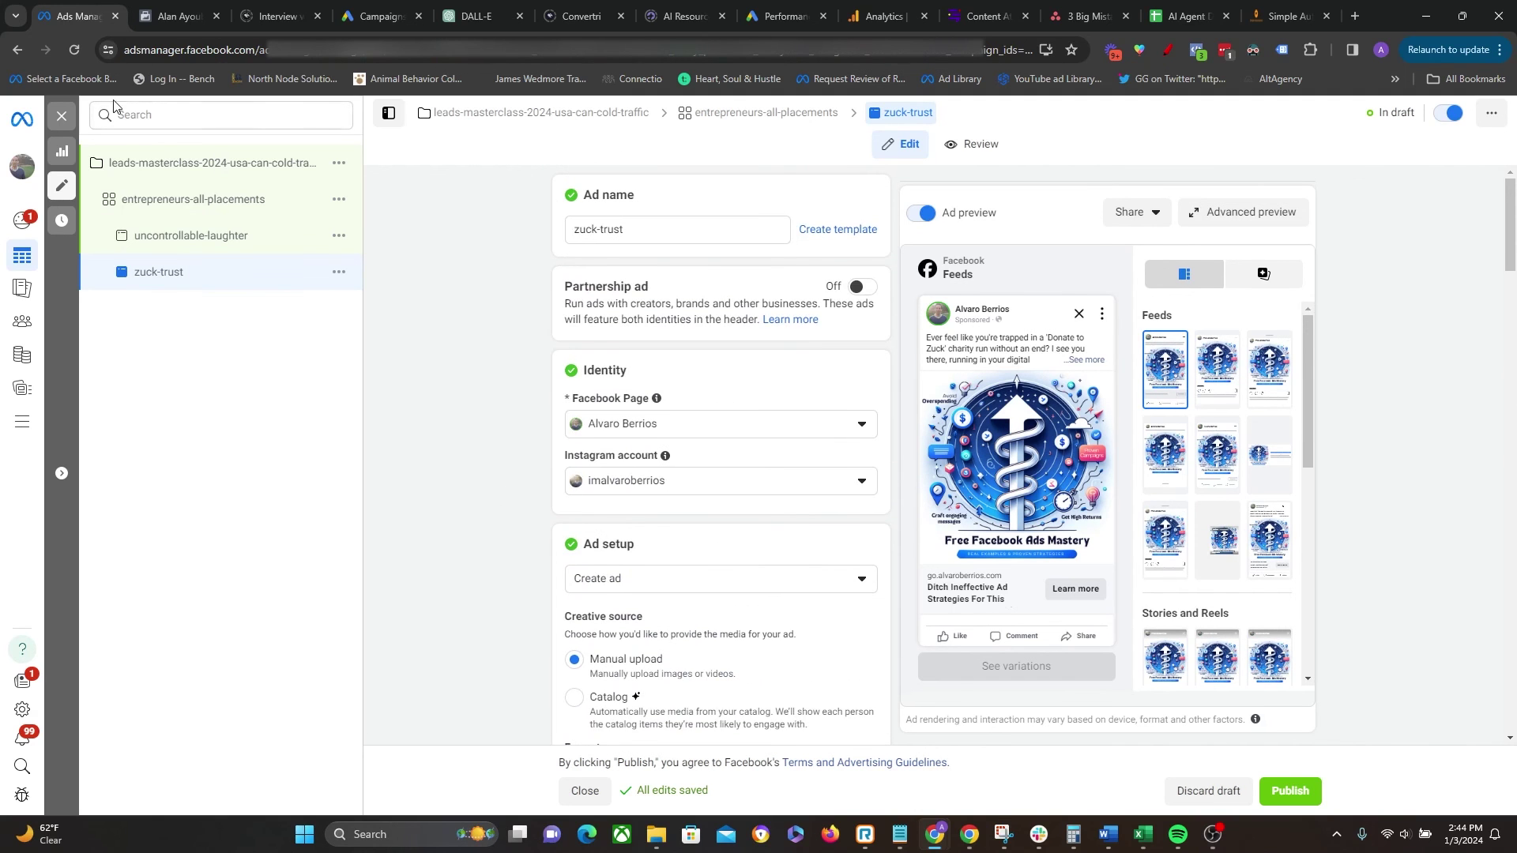
Step: Close the ad editor and publish the draft campaign with its ad set and both ads
click(63, 116)
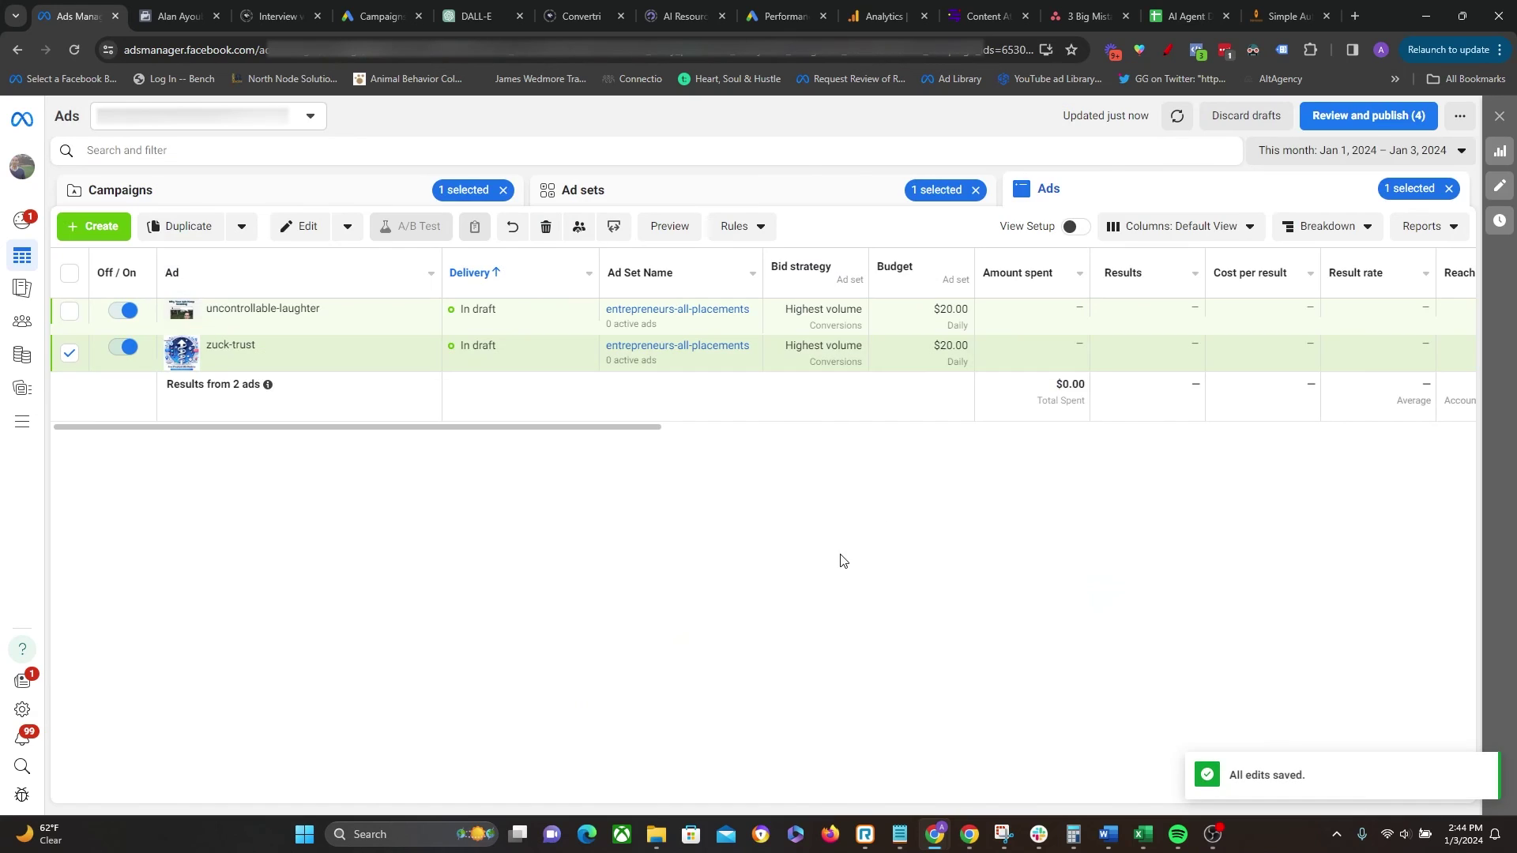
click(1384, 117)
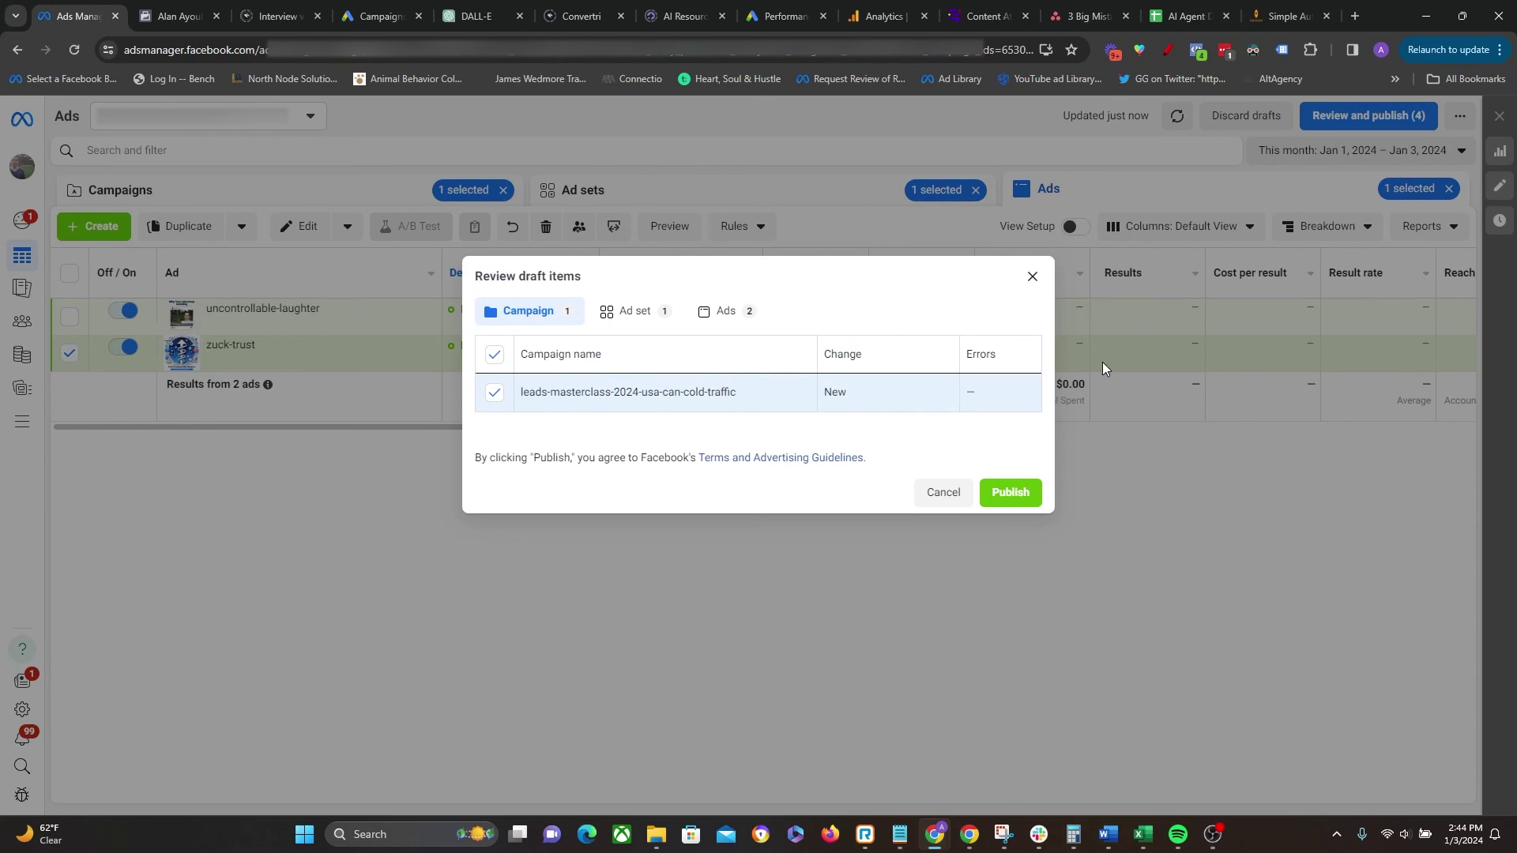
click(1006, 495)
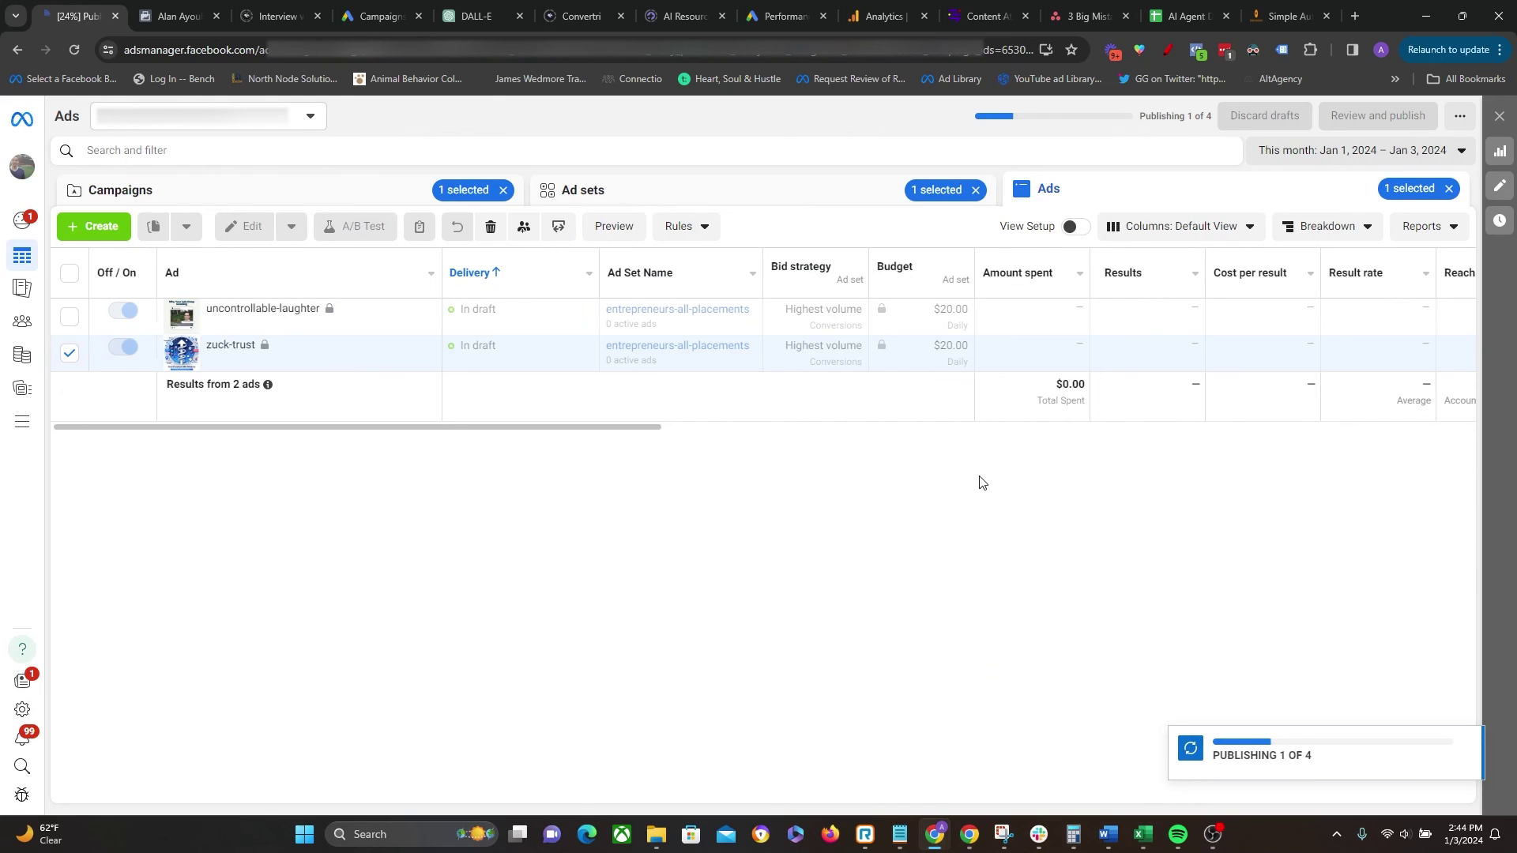